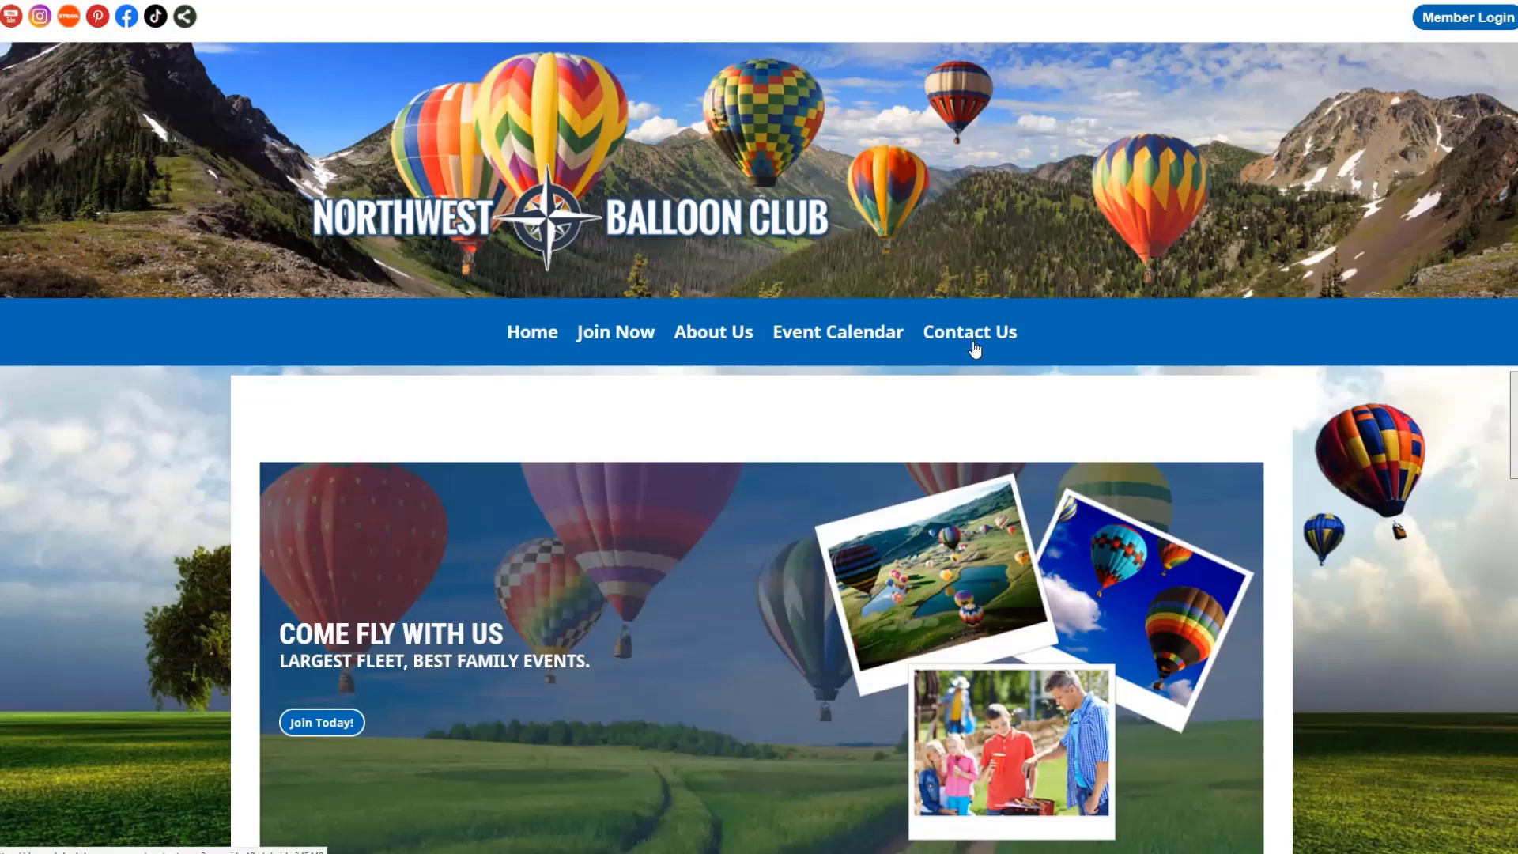
Look over the home page's banner, committee news, community outreach and upcoming events, and open the Join Now membership sign-up form
scroll(970, 348, down, 5)
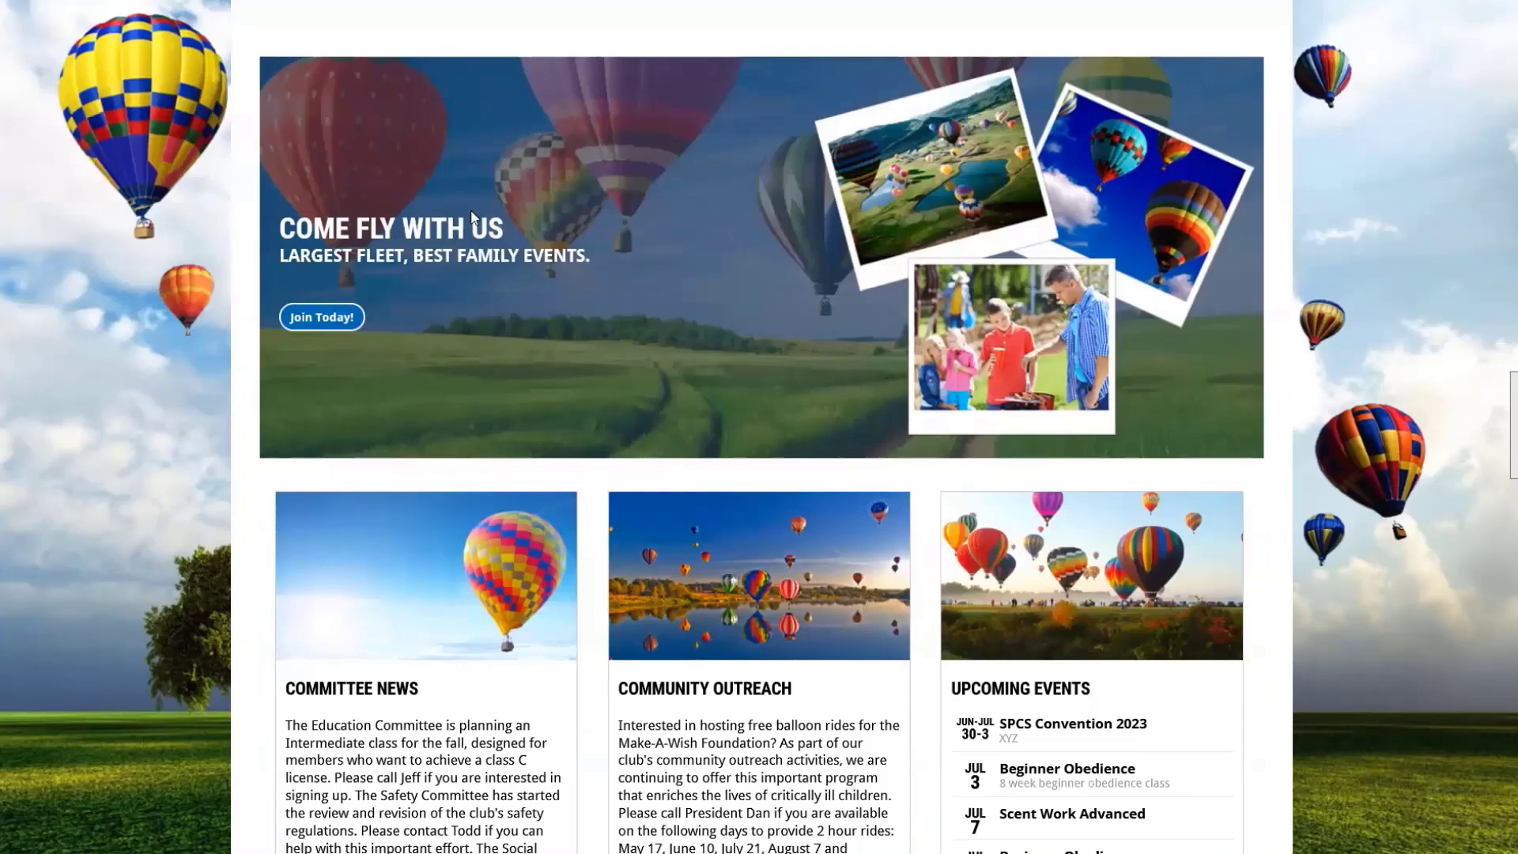
scroll(412, 309, down, 4)
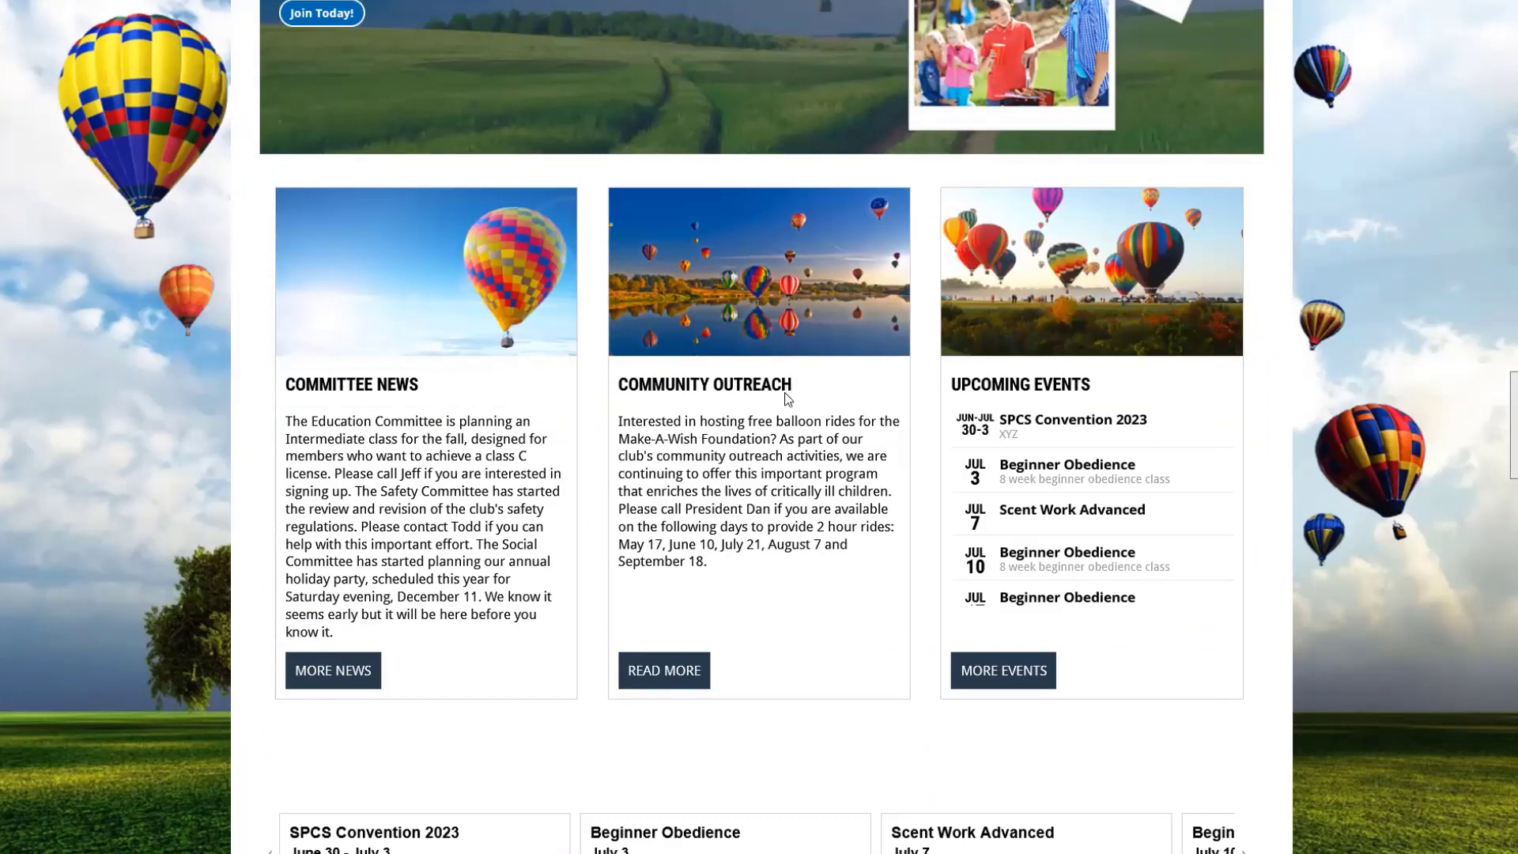
scroll(786, 400, up, 1)
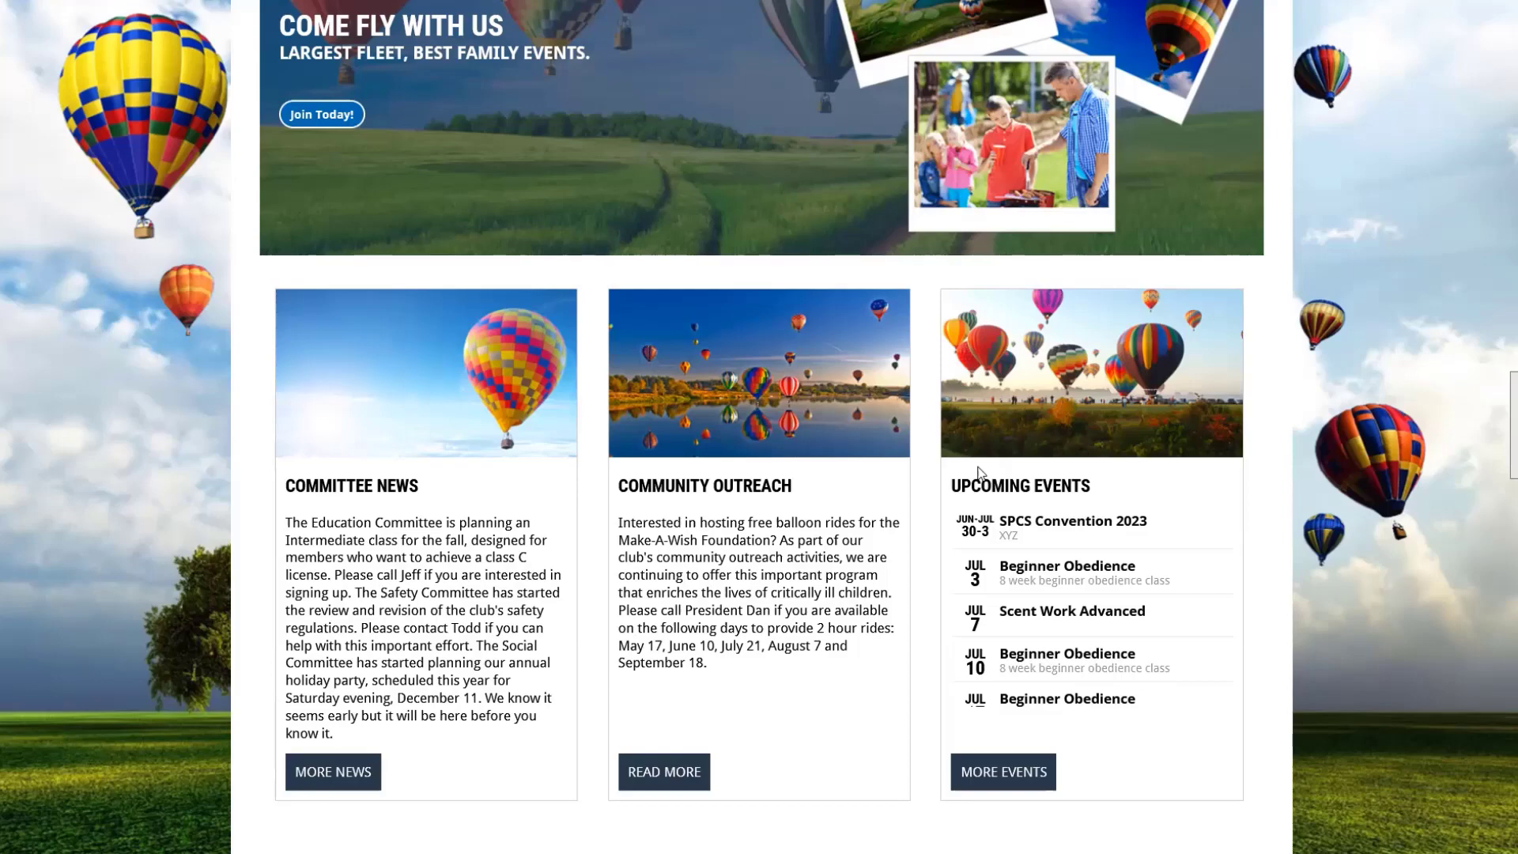
scroll(989, 466, up, 7)
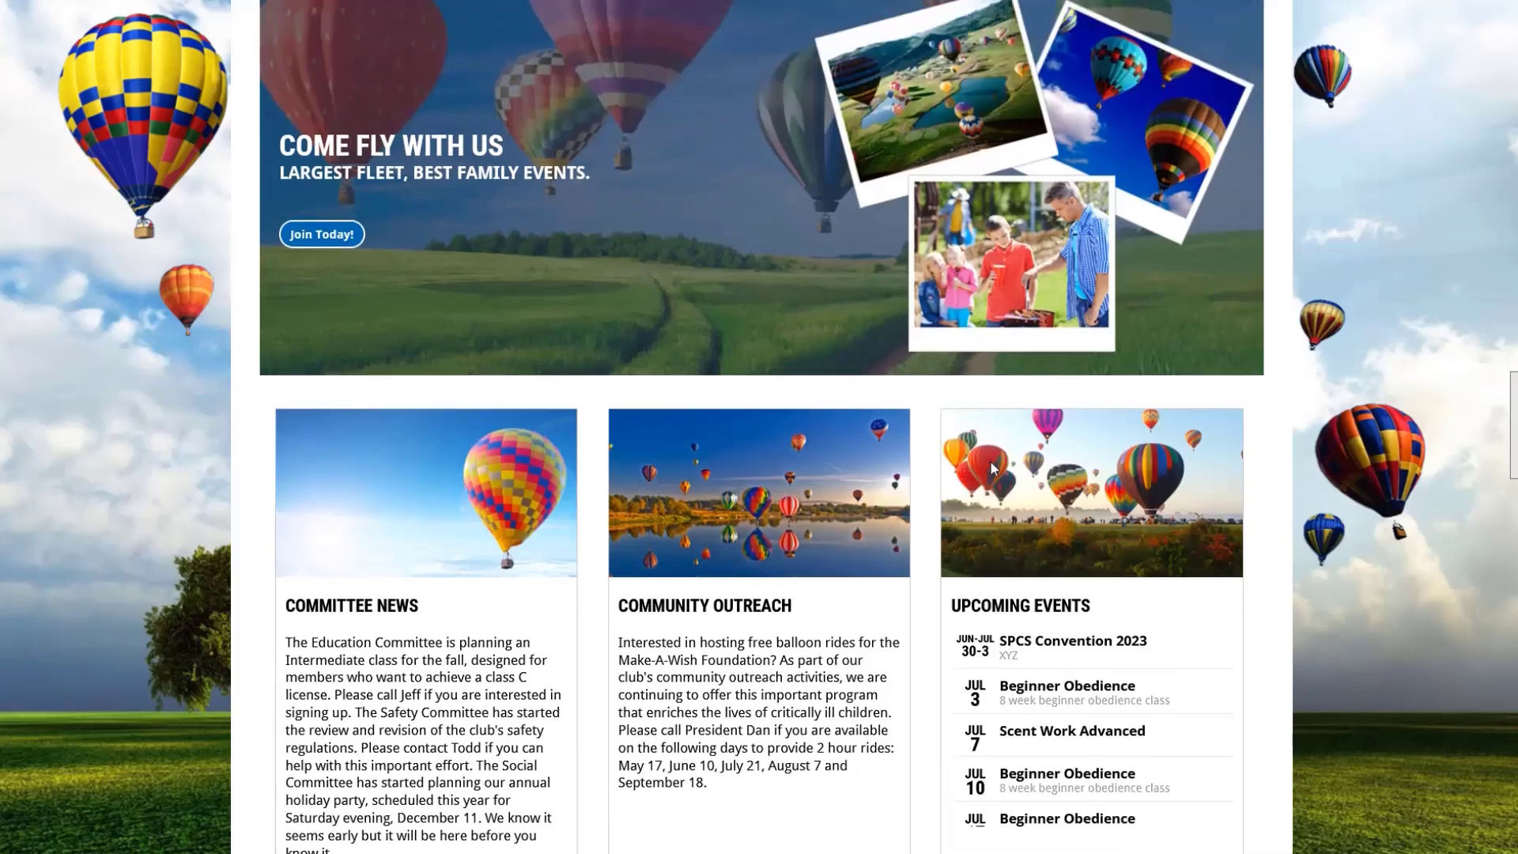
scroll(619, 481, up, 1)
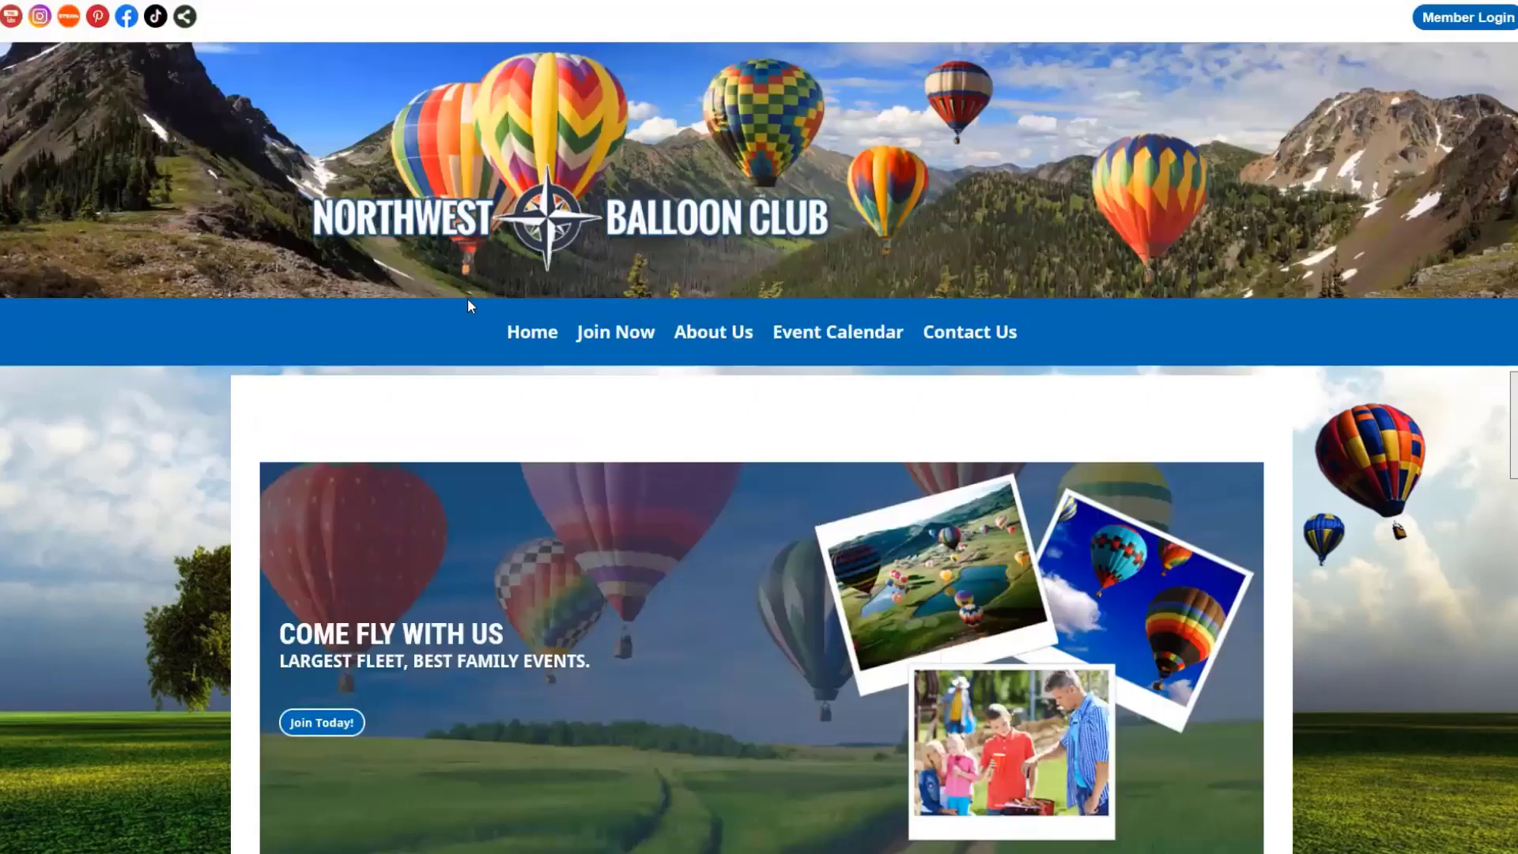
click(610, 337)
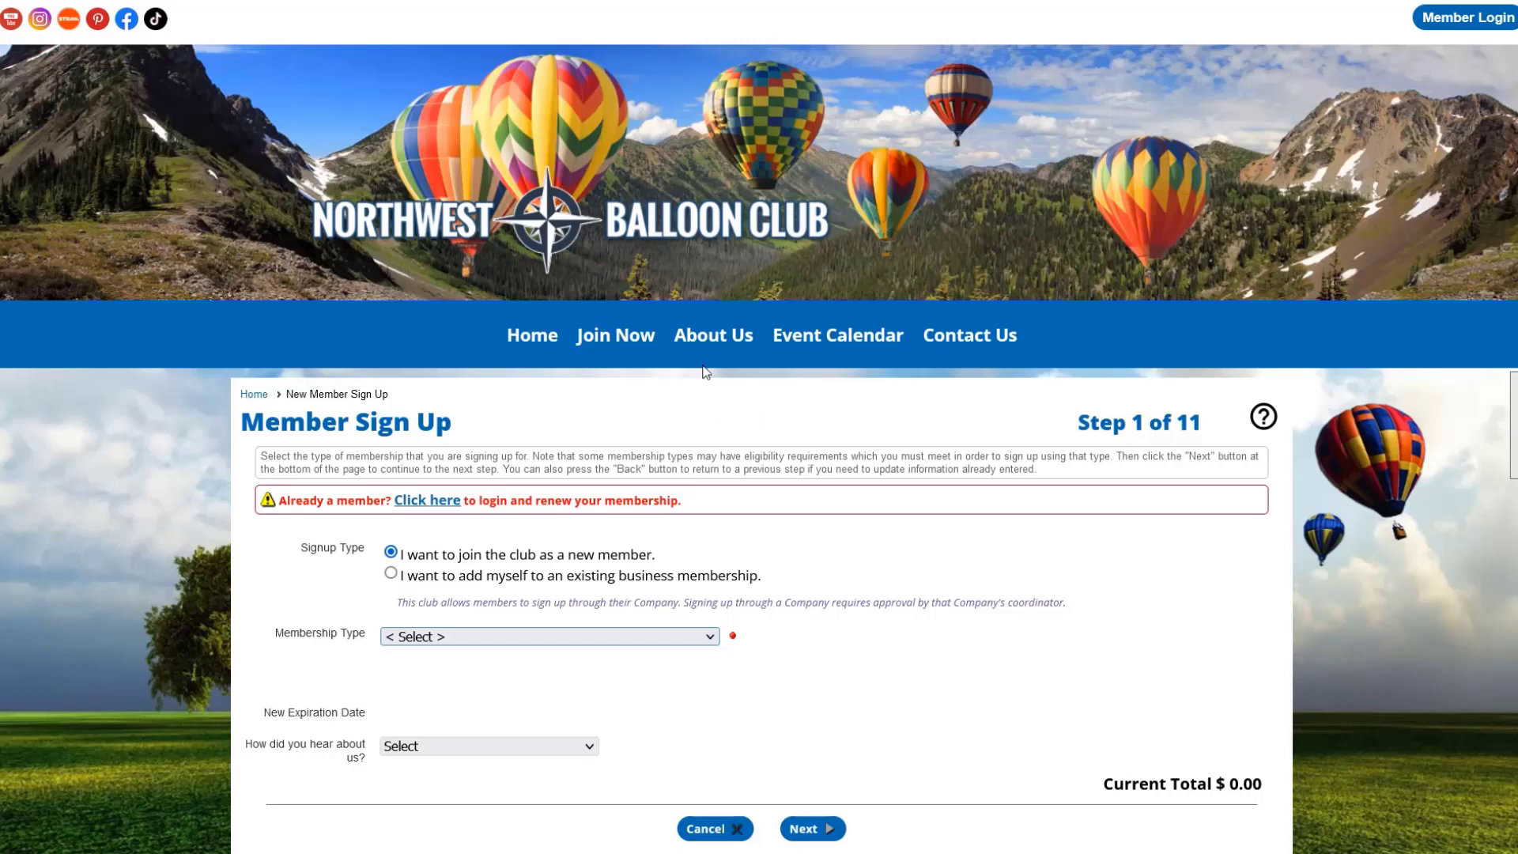
Open the About Us page and read through its Getting Involved and Our Mission sections
click(734, 344)
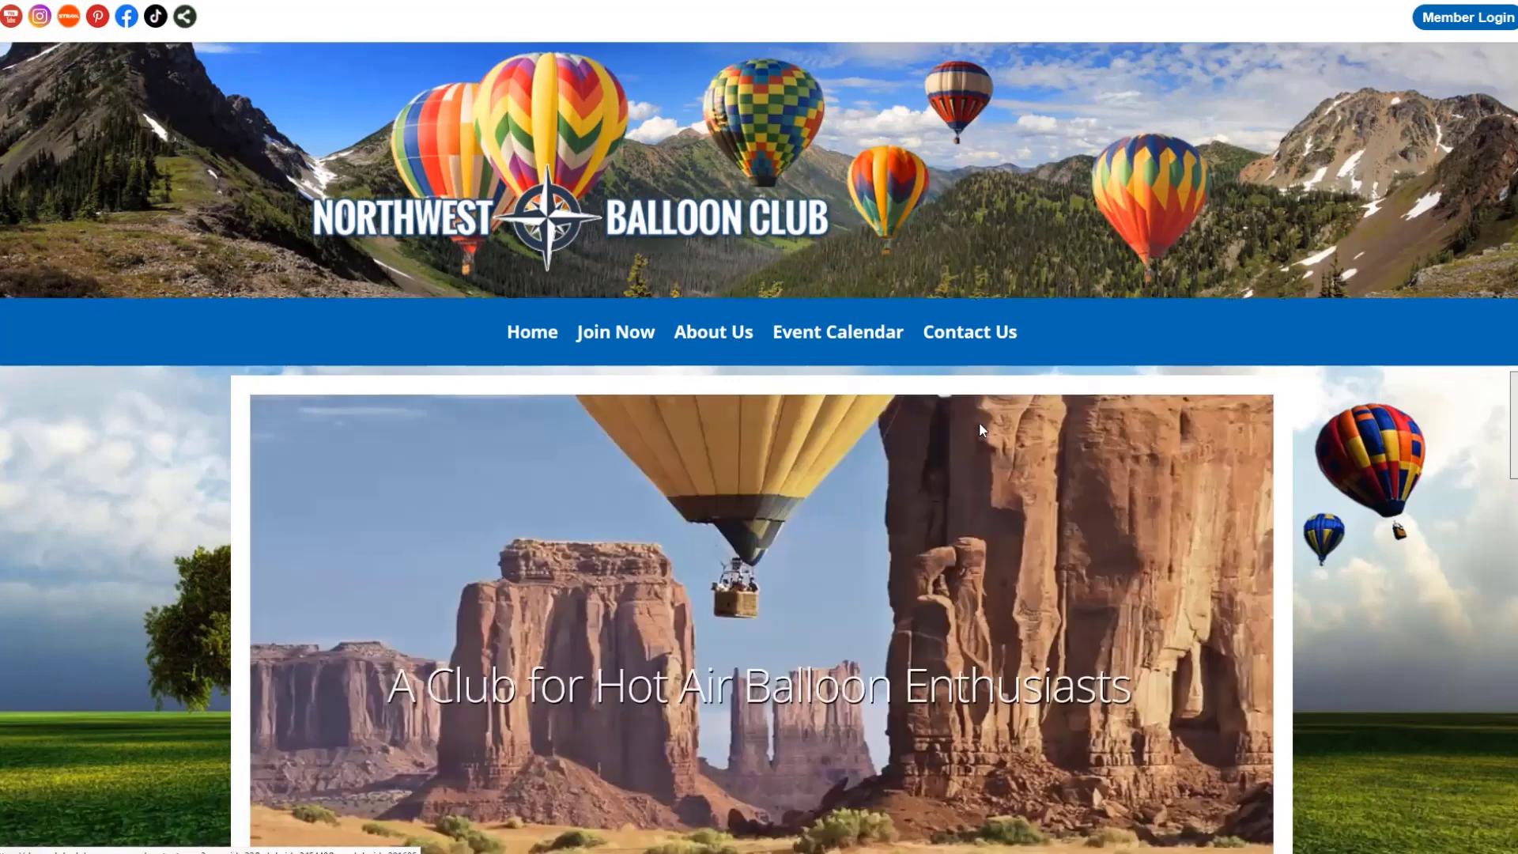
scroll(986, 440, down, 10)
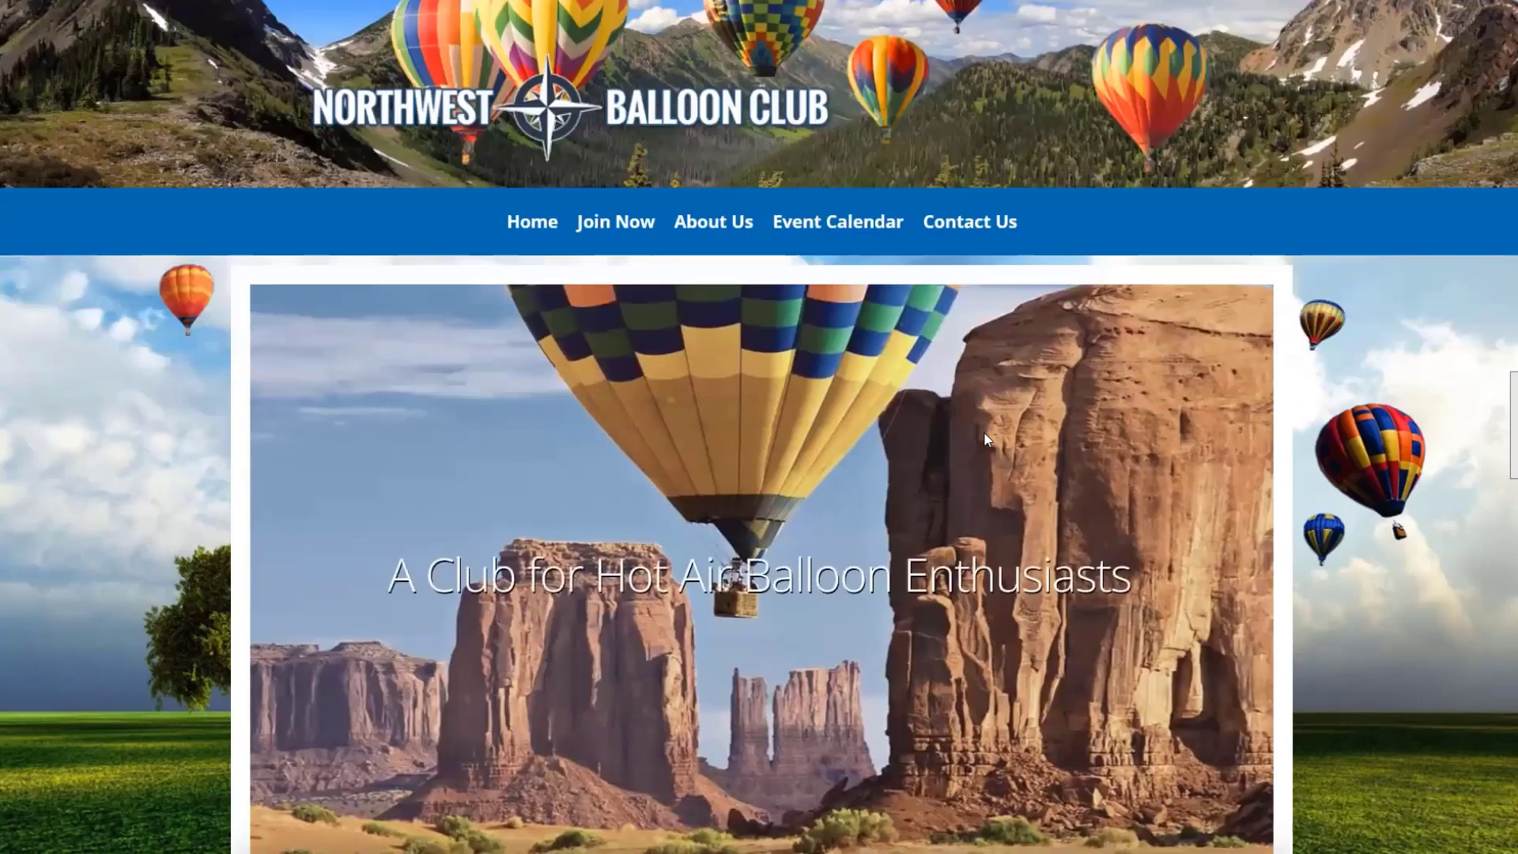
scroll(984, 430, down, 10)
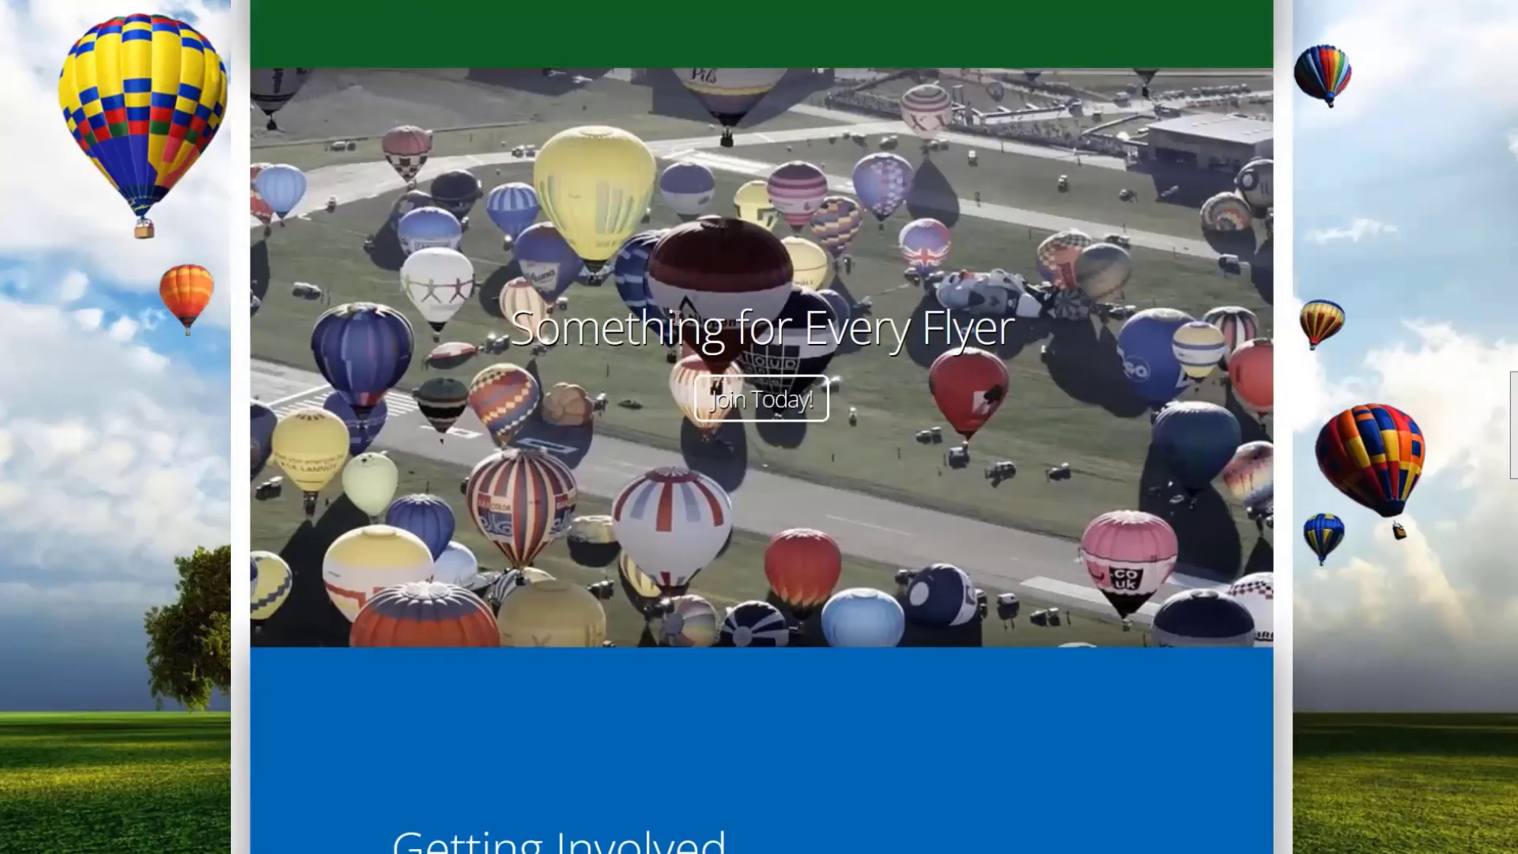
scroll(985, 362, down, 3)
scroll(985, 362, down, 14)
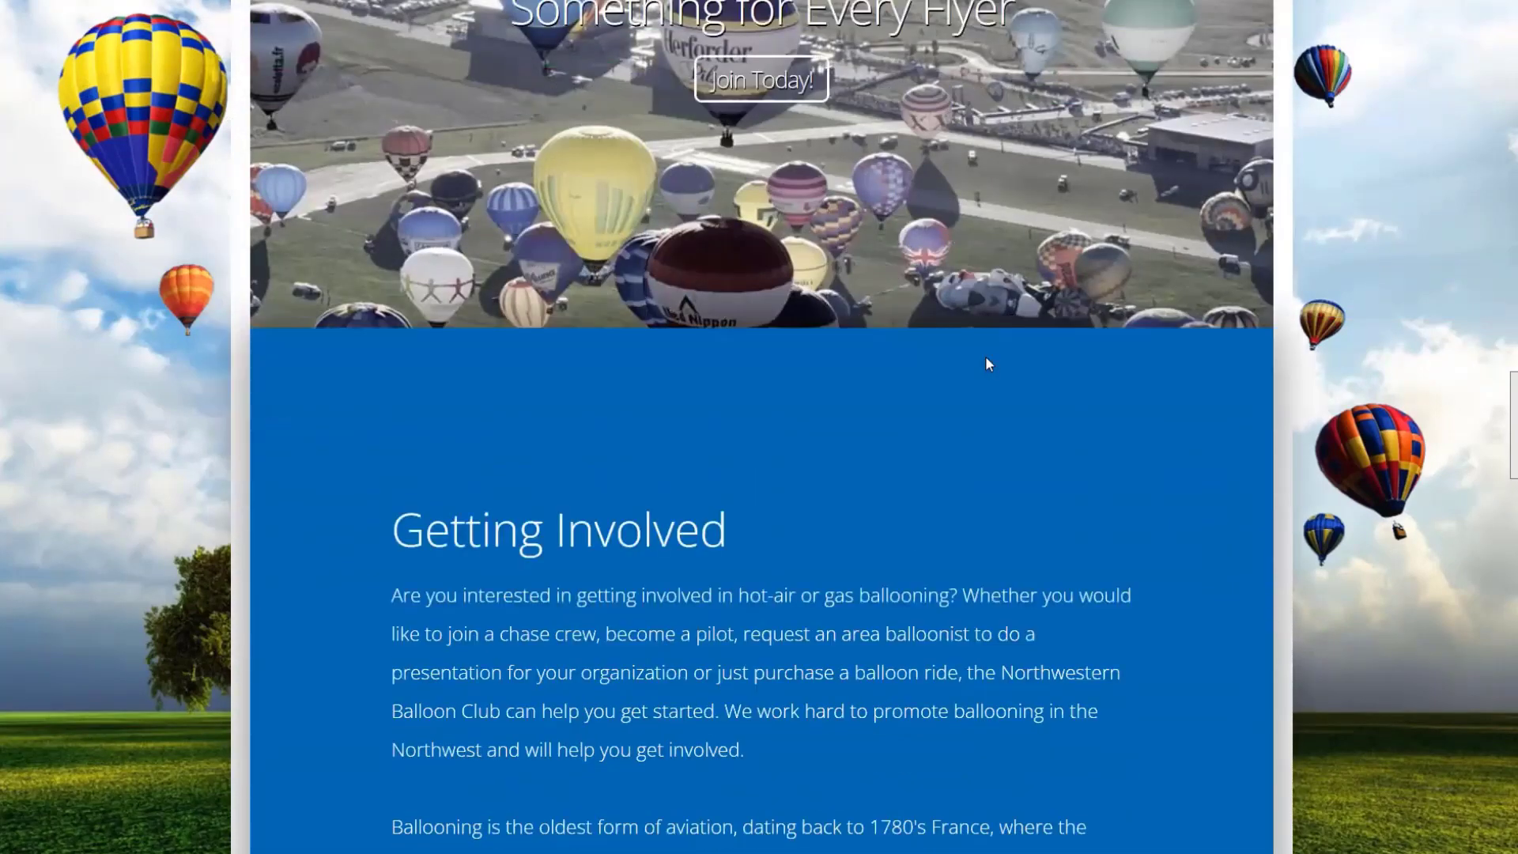
scroll(986, 359, down, 8)
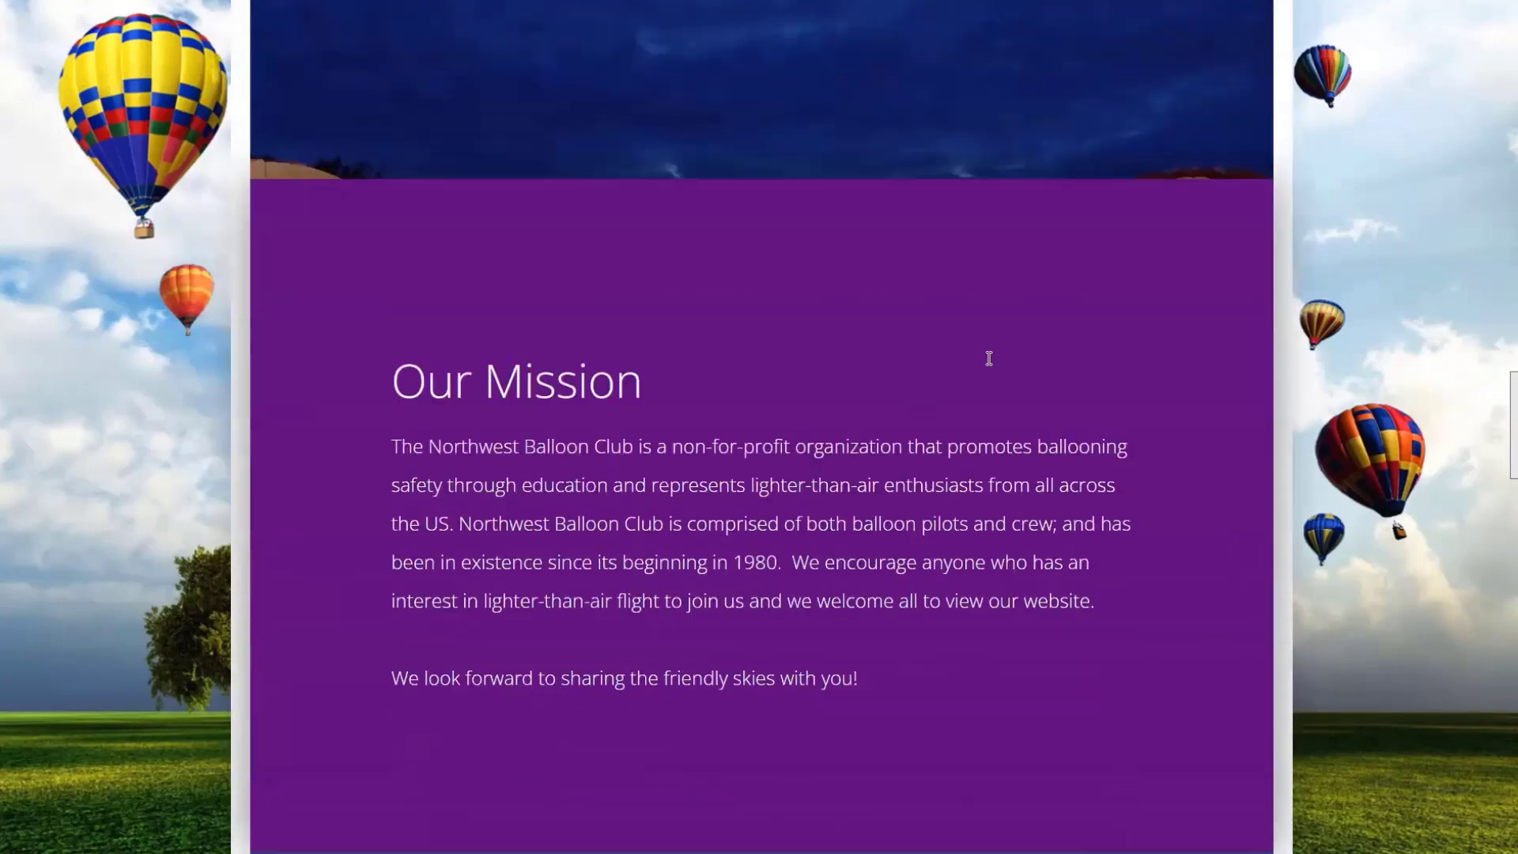
middle_click(1064, 497)
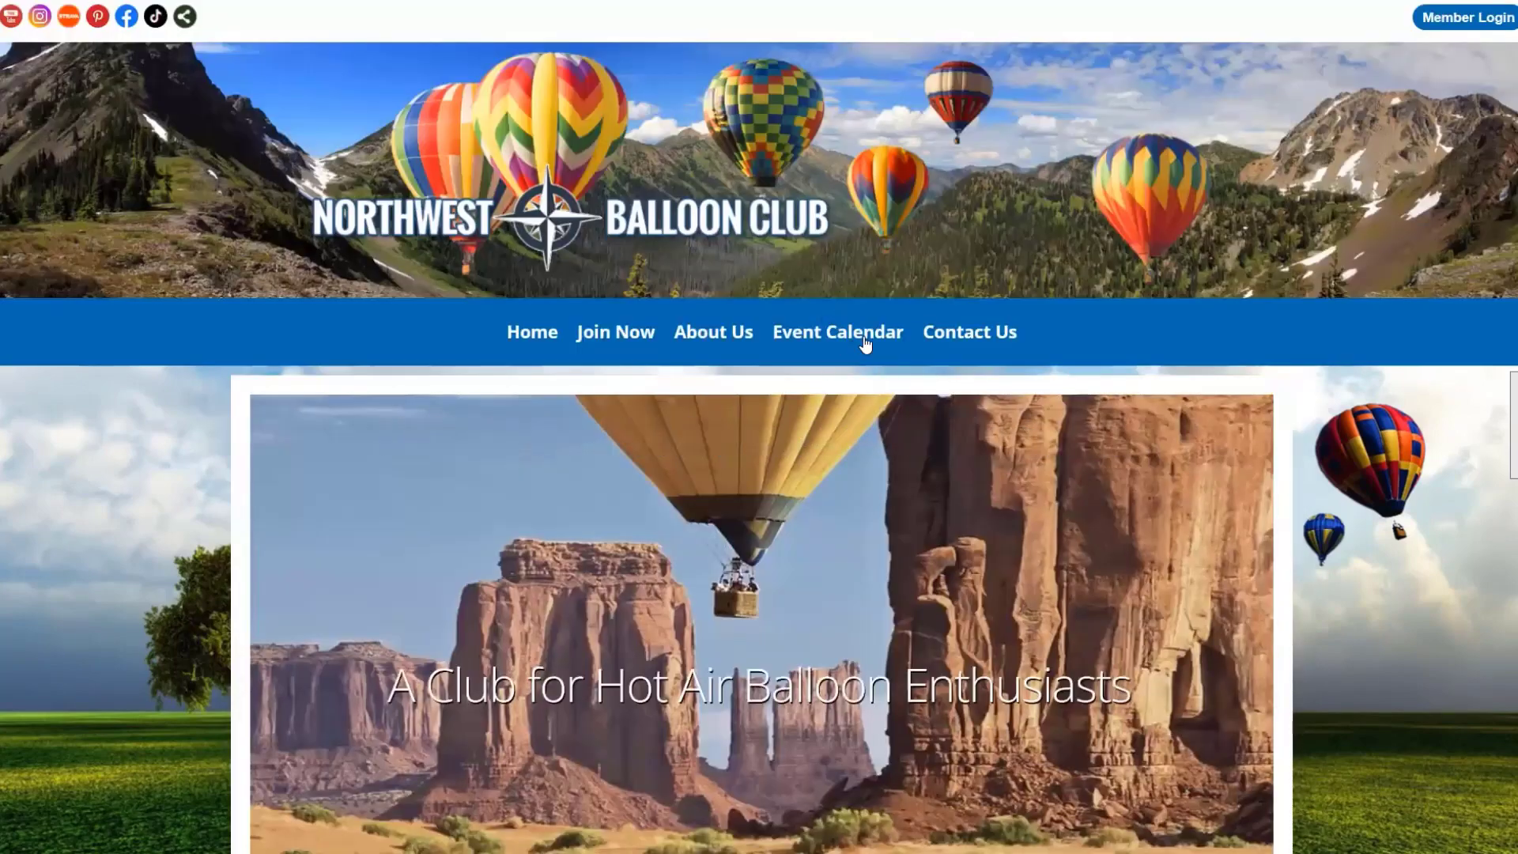
Open the Event Calendar and view the June 15 event Lunch Get Together & Monthly Meeting
click(865, 335)
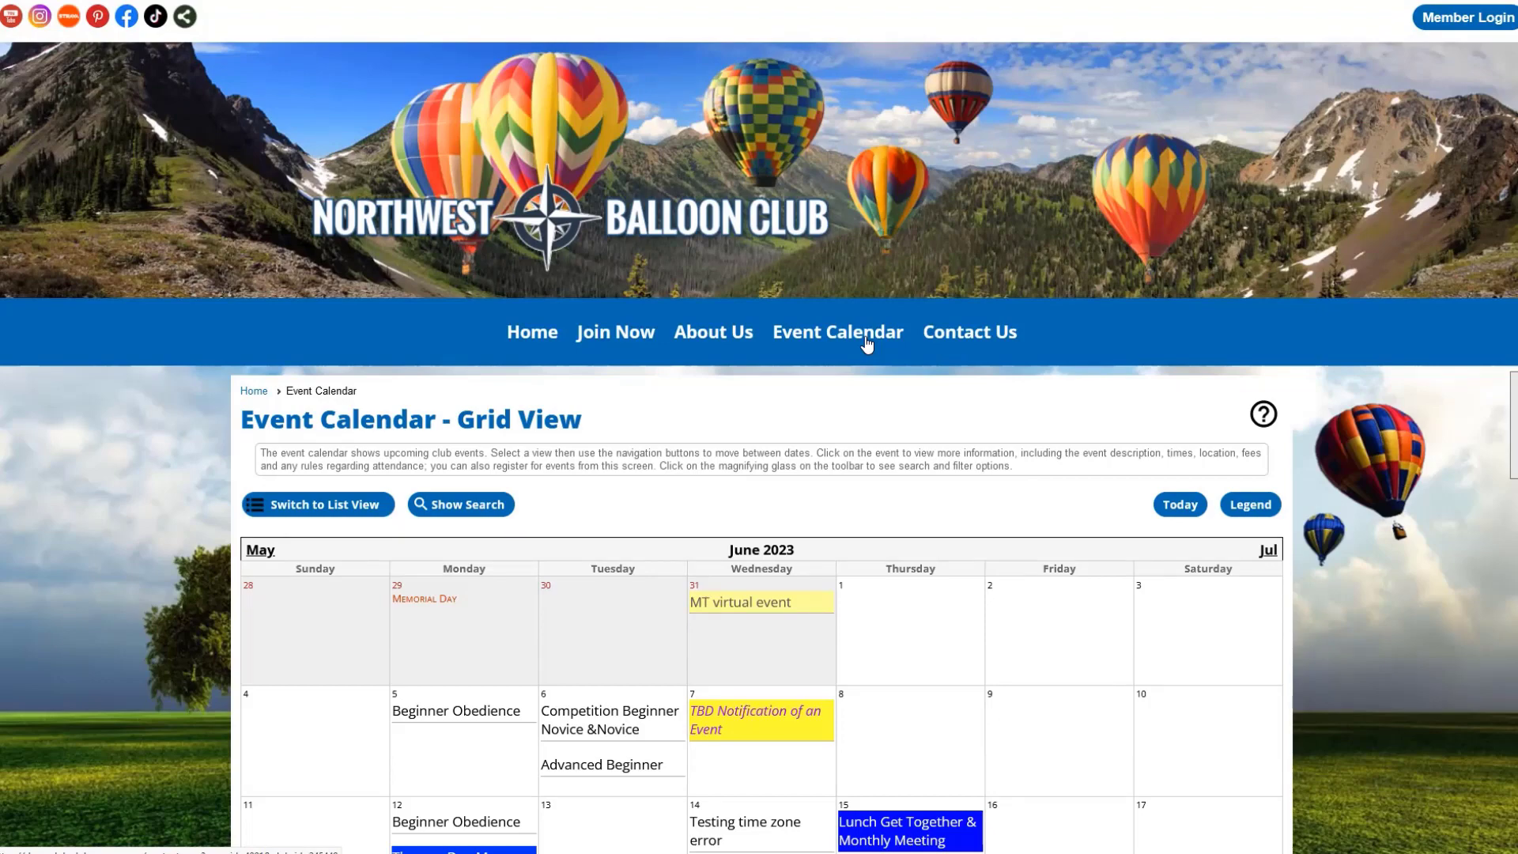
scroll(925, 364, down, 5)
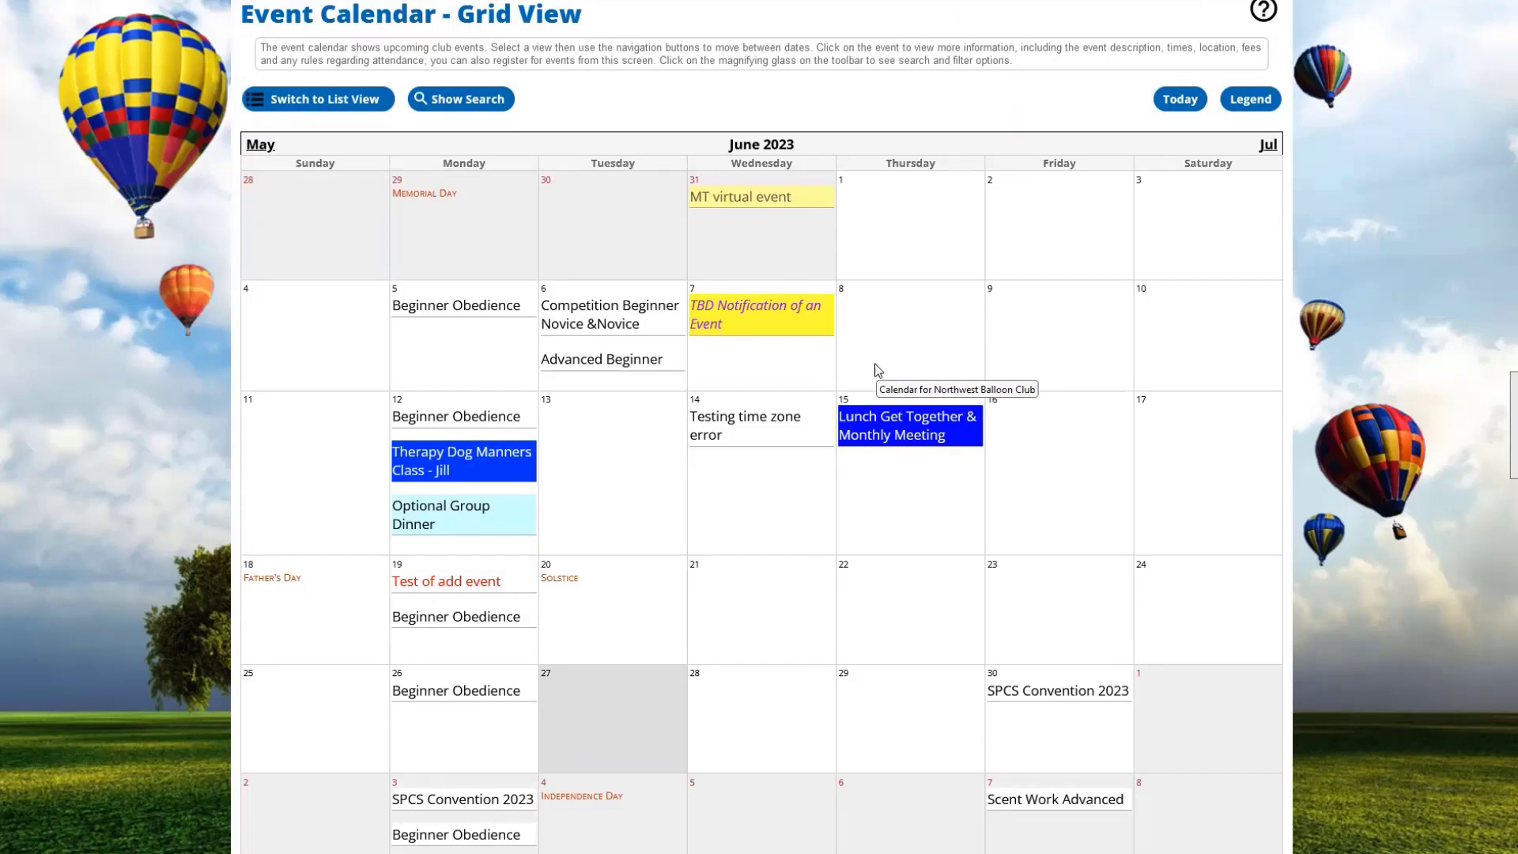
click(895, 437)
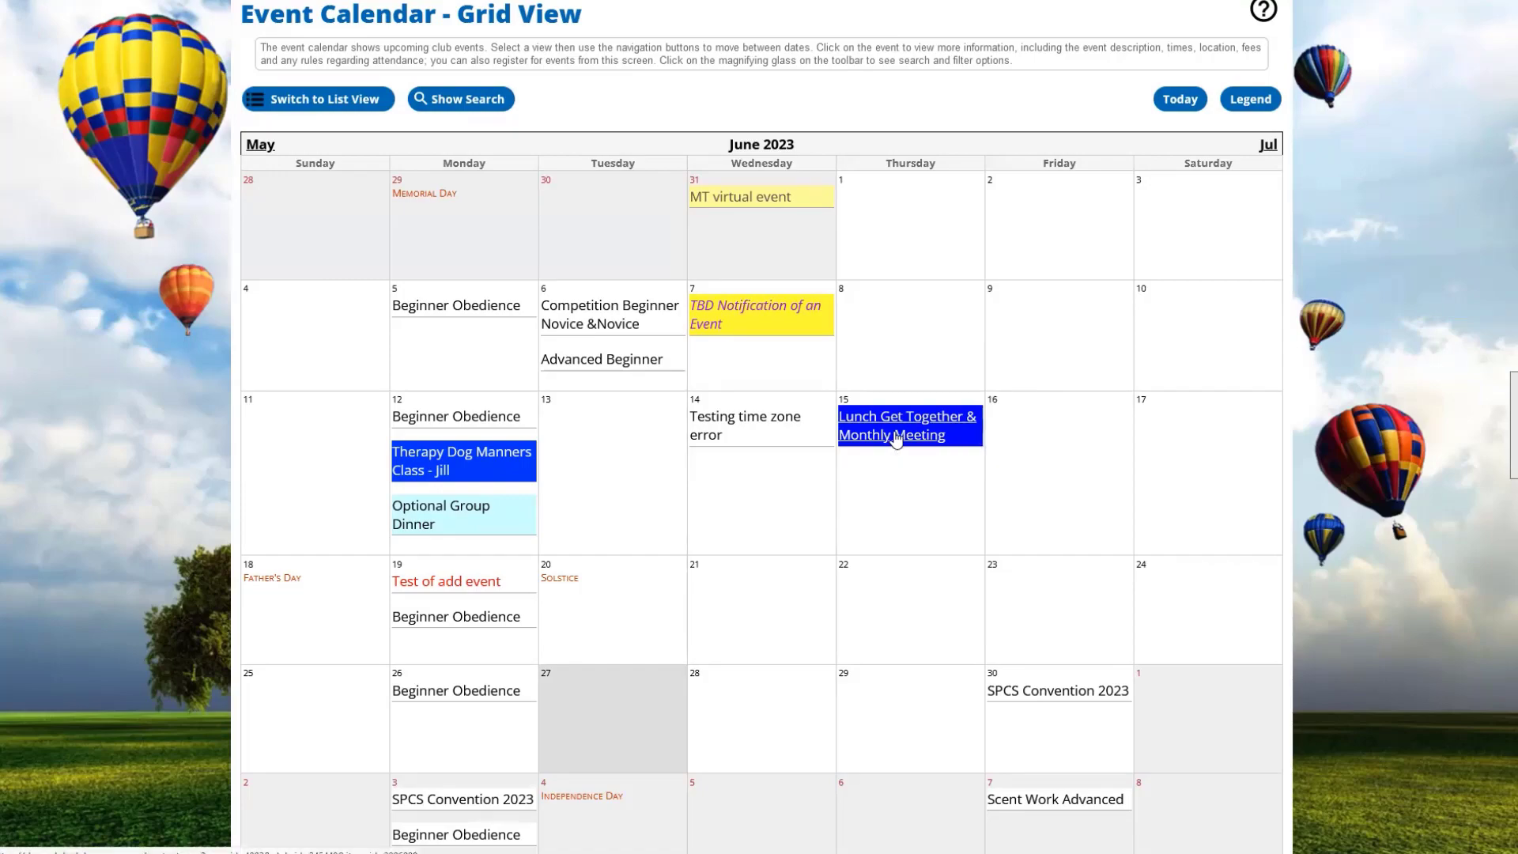
Read the luncheon event's description, time, location, contact, category and registration requirements
scroll(342, 269, down, 3)
scroll(884, 310, down, 5)
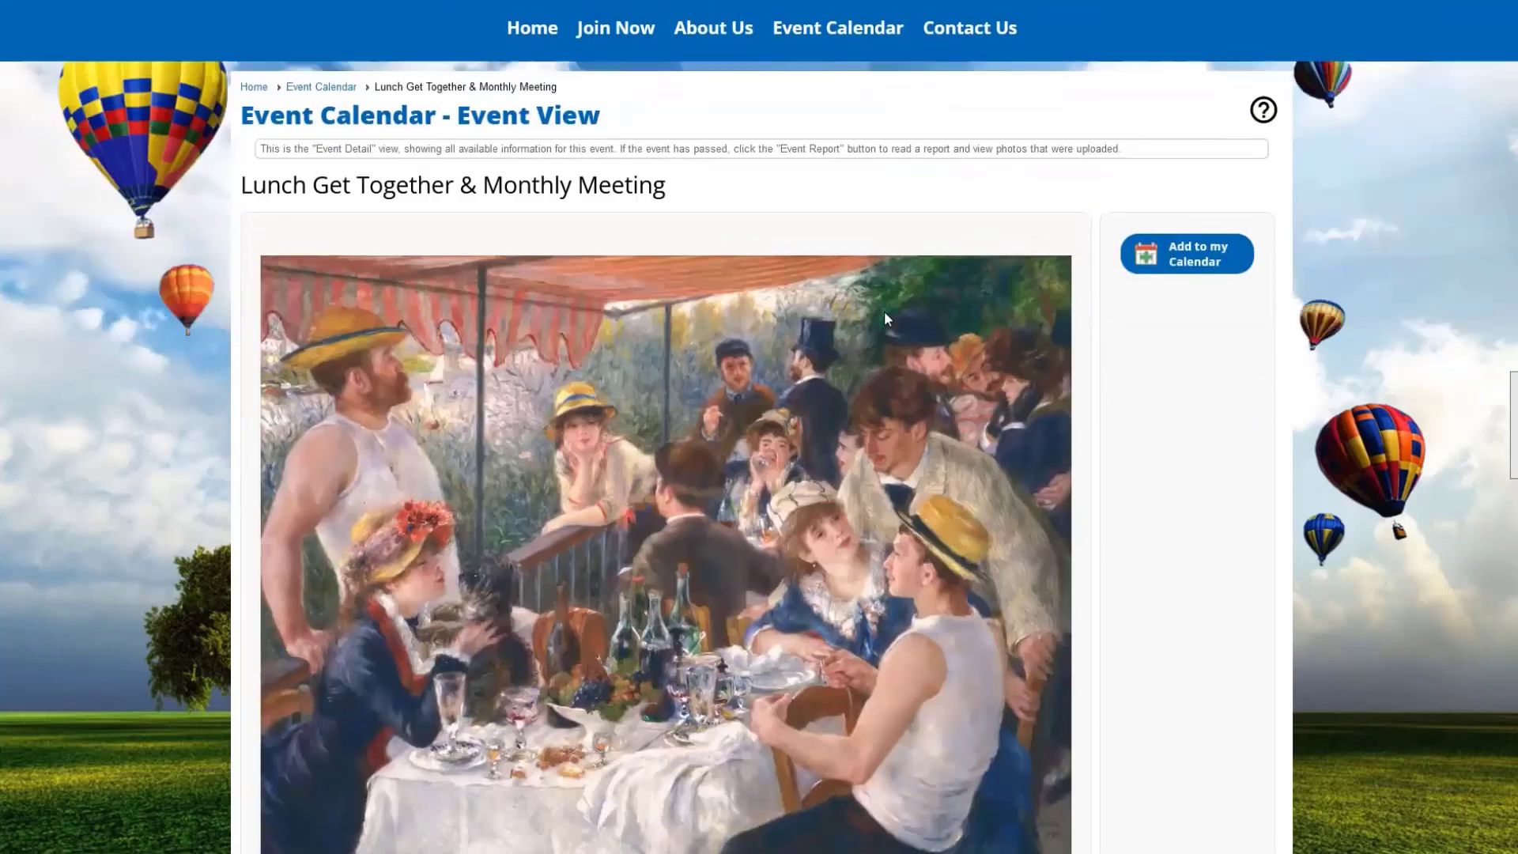
scroll(840, 345, up, 4)
scroll(834, 341, down, 6)
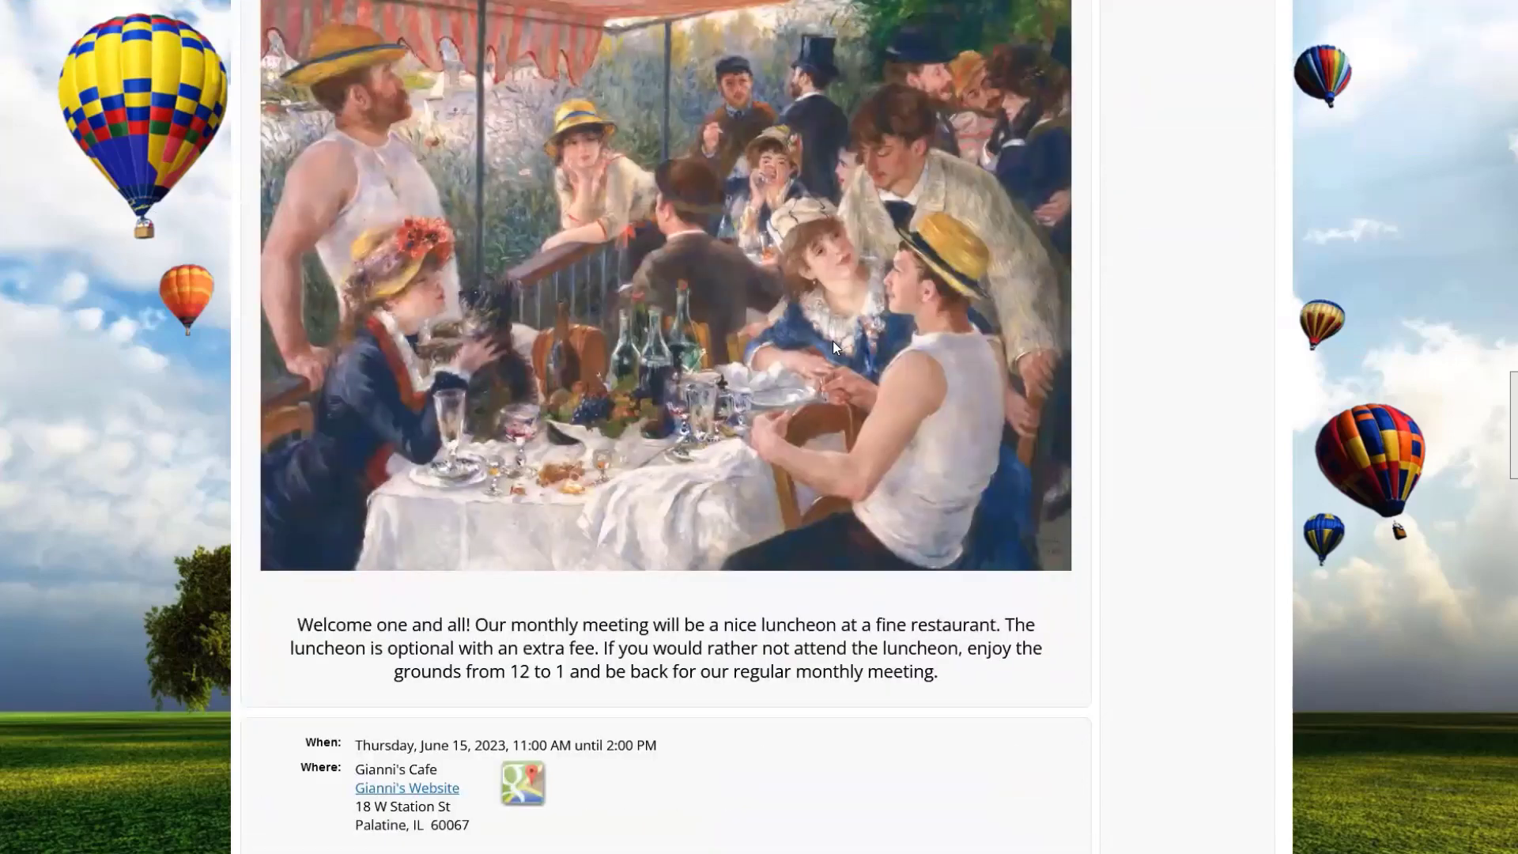
scroll(368, 386, down, 2)
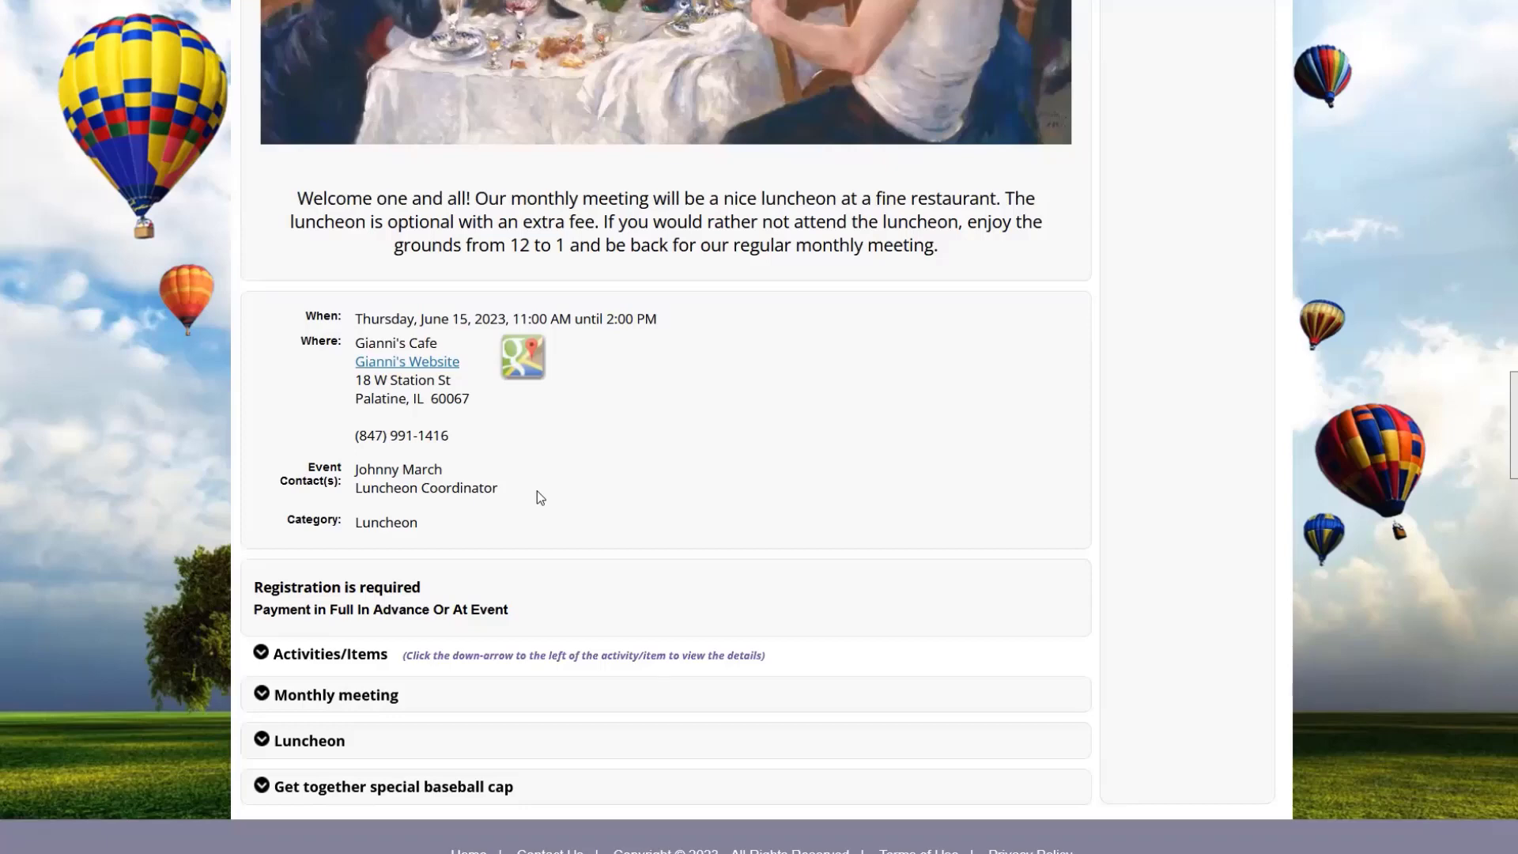
scroll(517, 497, down, 1)
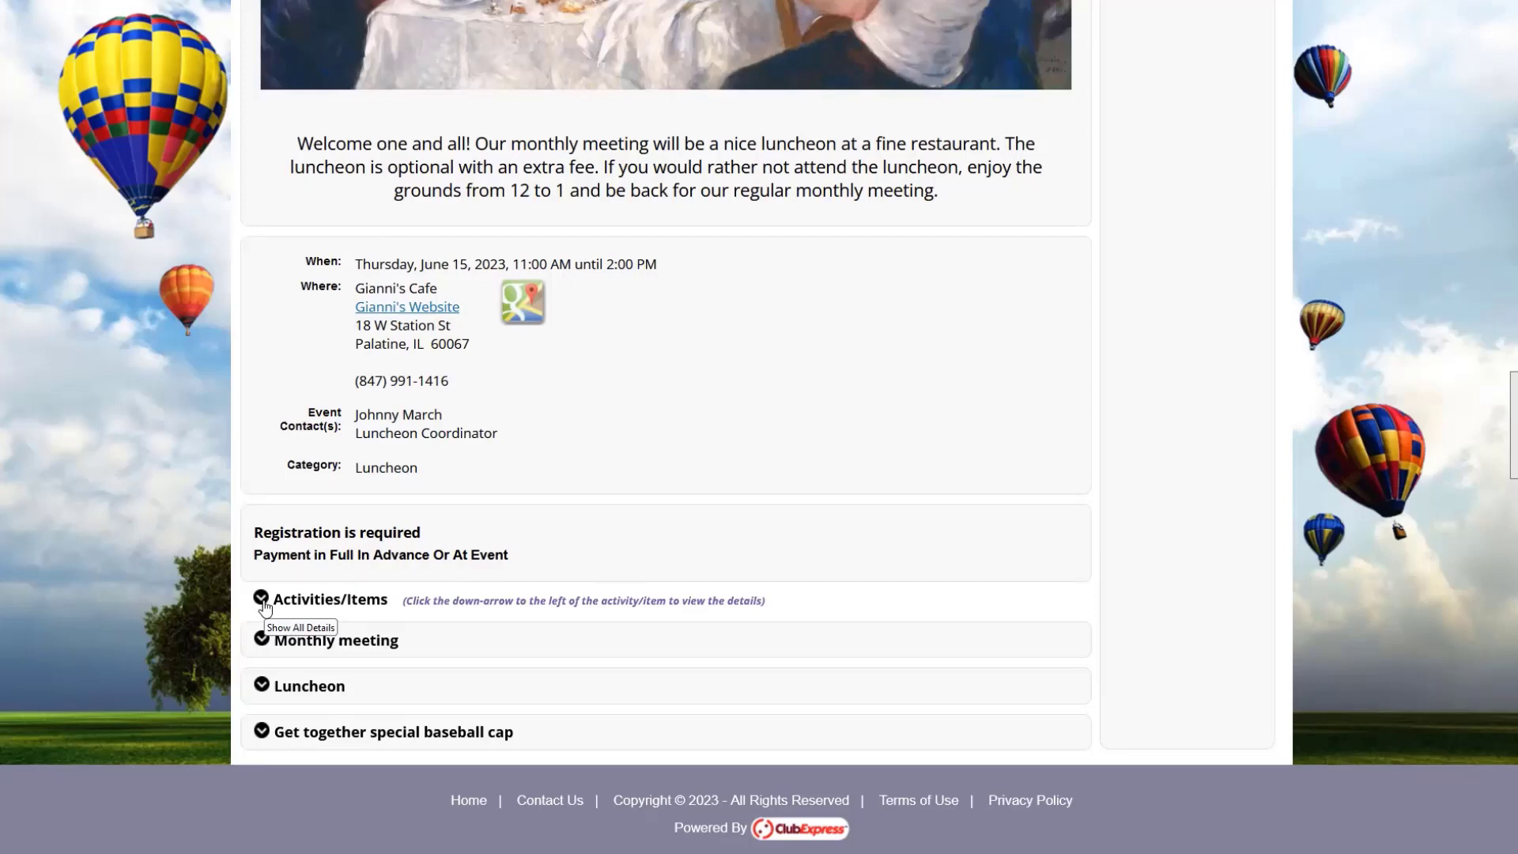
Expand the details of all the event's activities and items, and review their registration types and fees
click(261, 598)
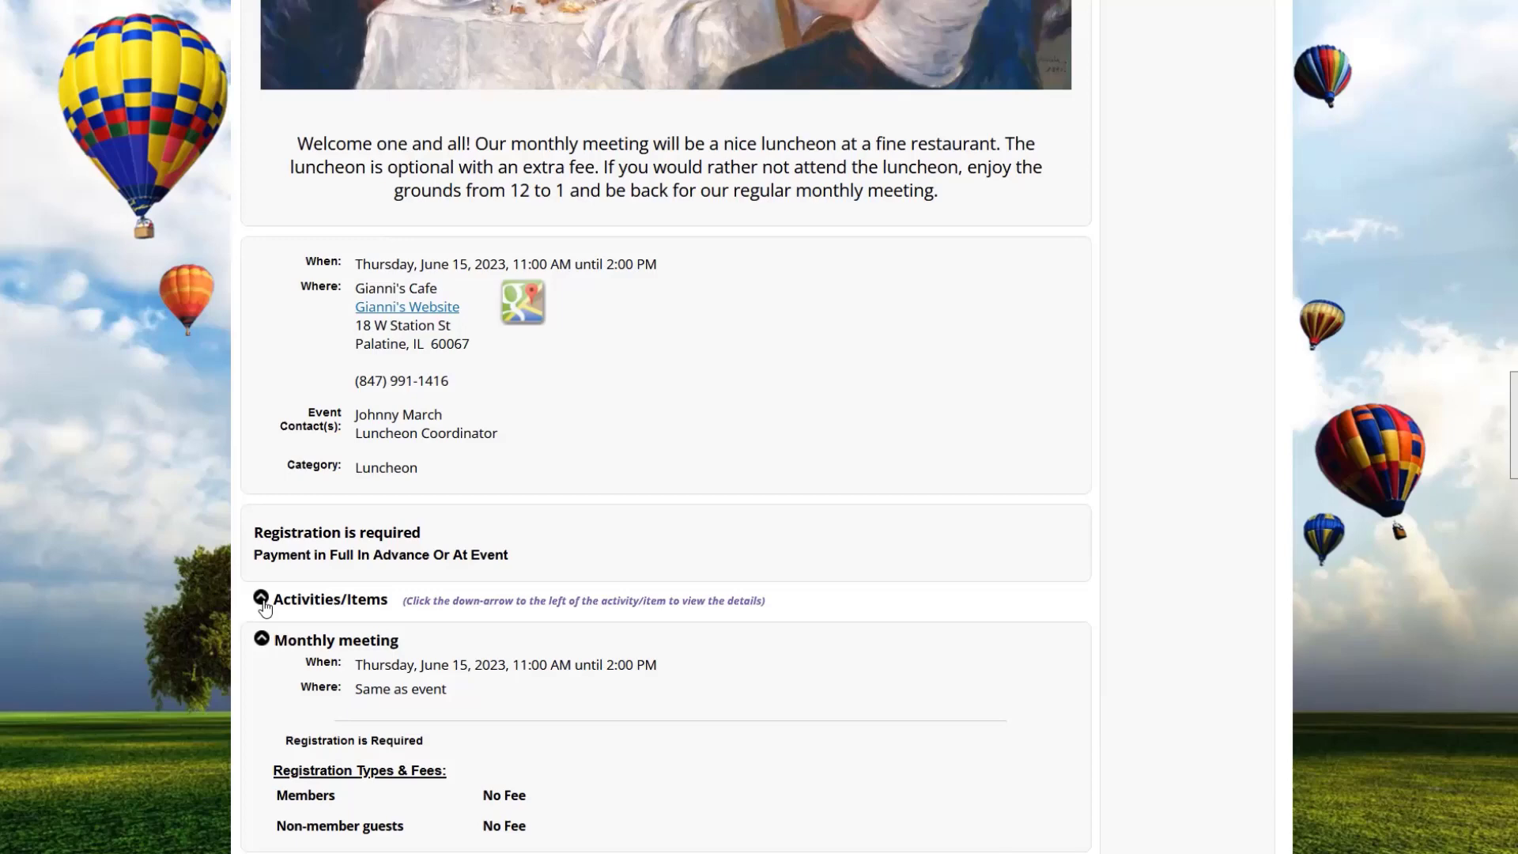
scroll(264, 607, down, 7)
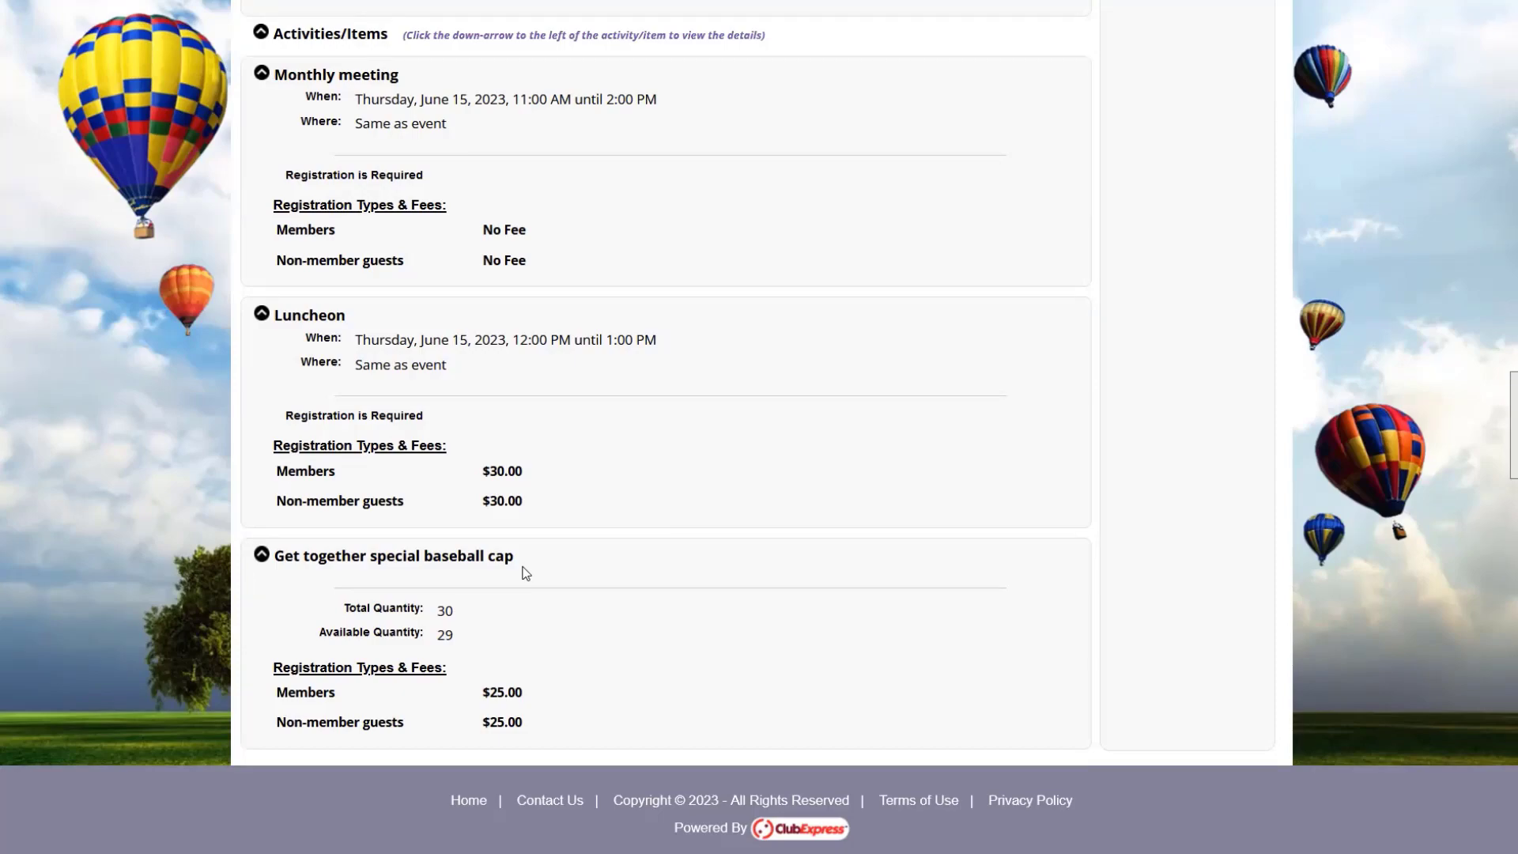
scroll(768, 598, up, 10)
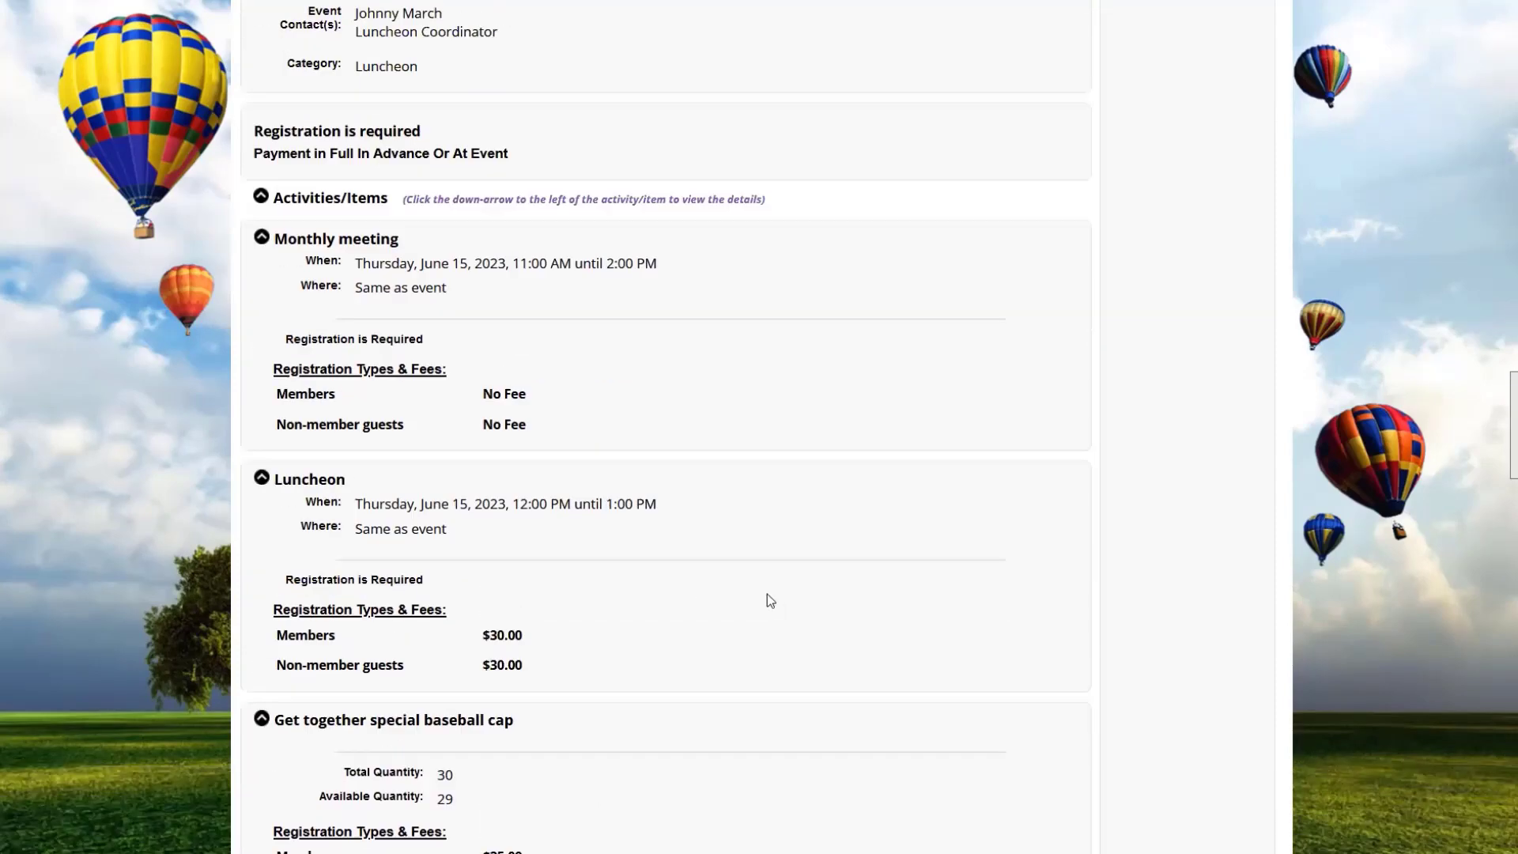
scroll(767, 595, up, 9)
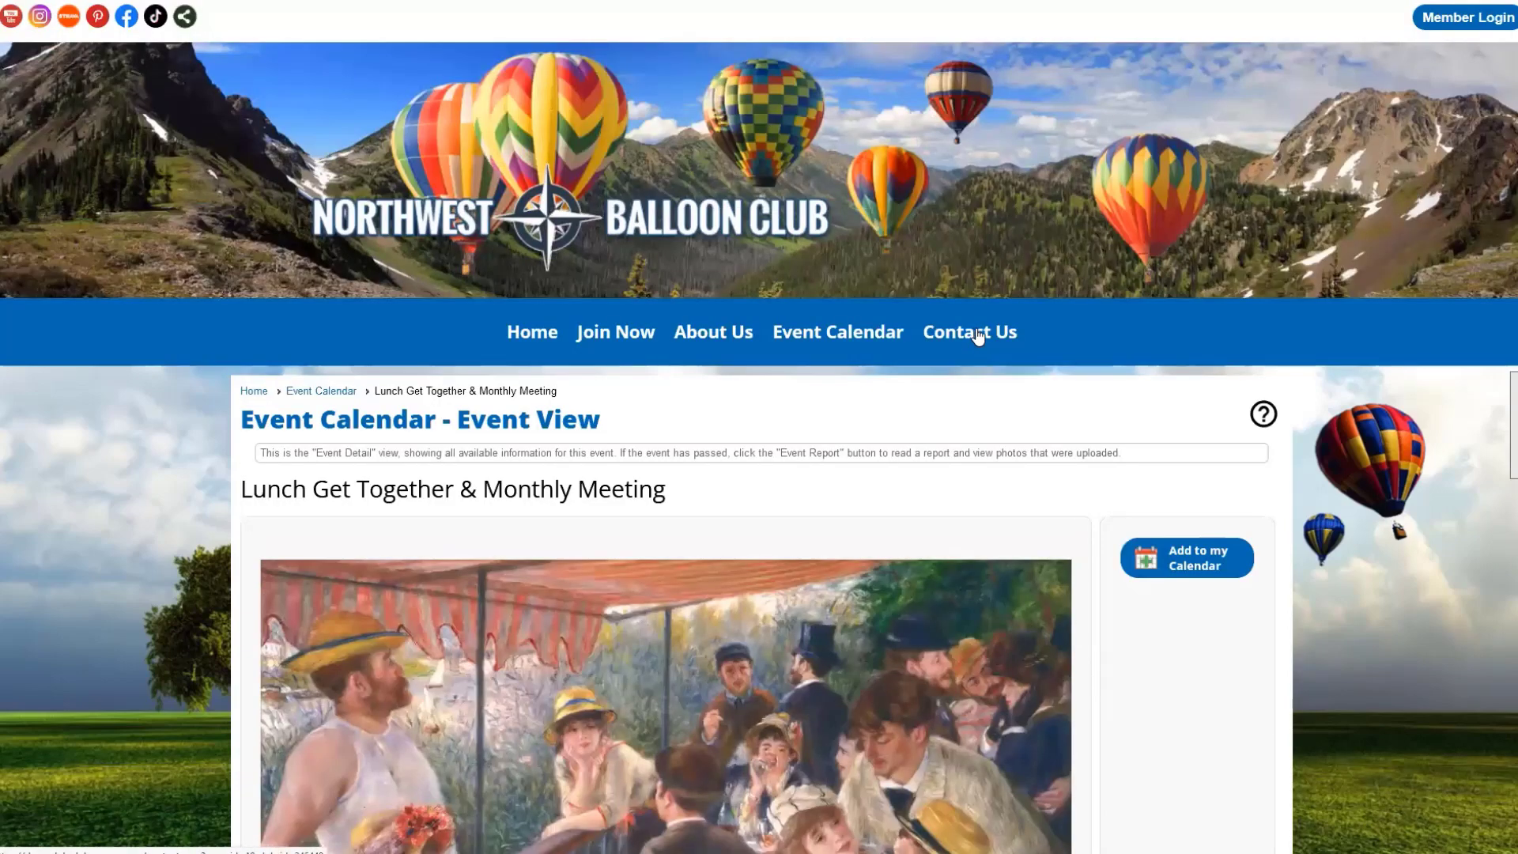
Open the Contact Us page and review the club's addresses, phone numbers and list of club contacts
click(979, 335)
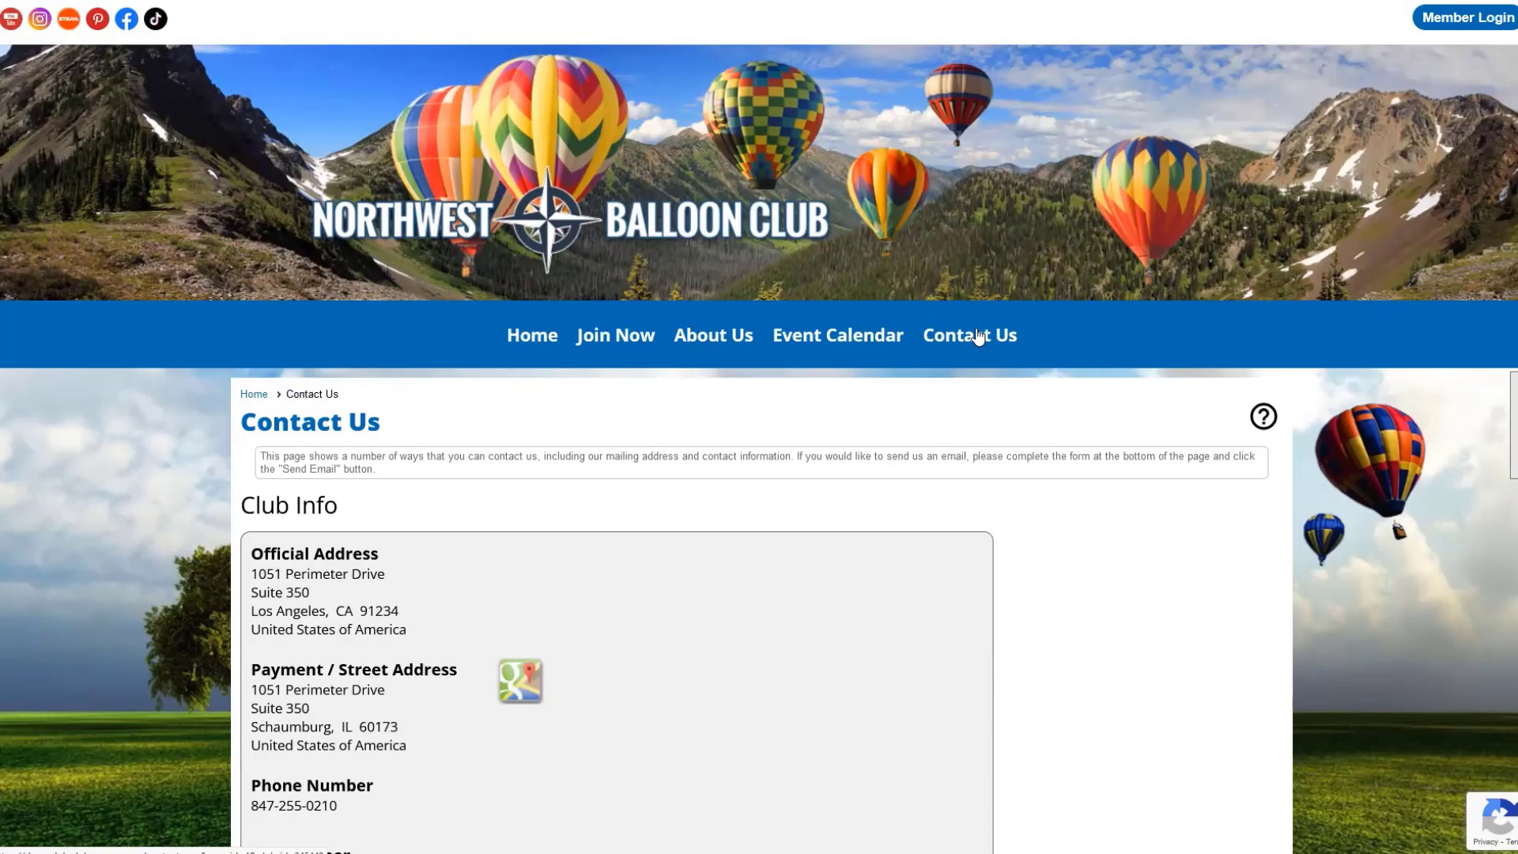
scroll(964, 340, down, 4)
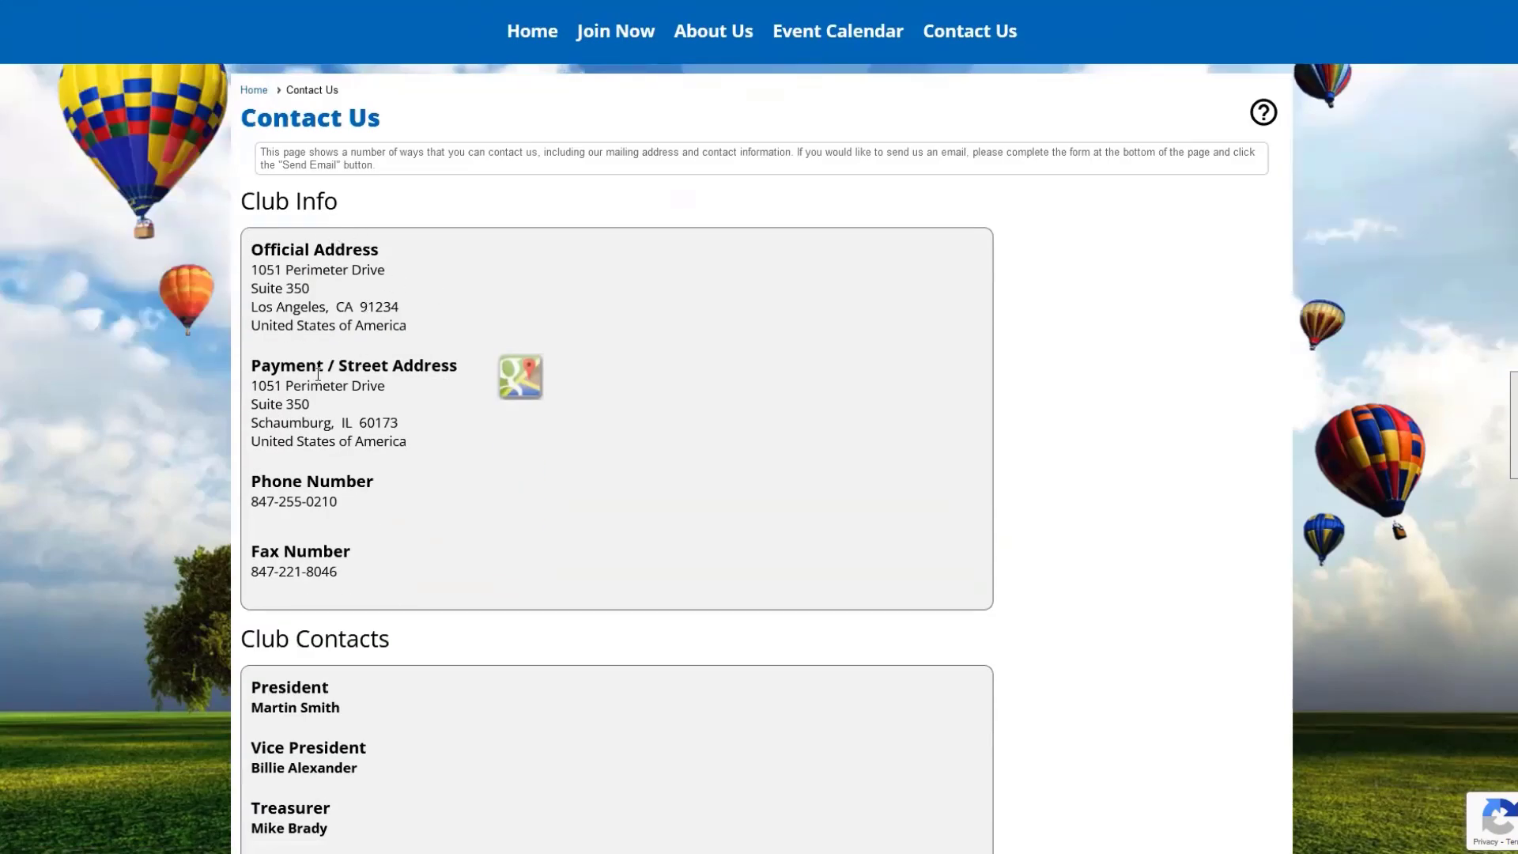
scroll(318, 374, down, 3)
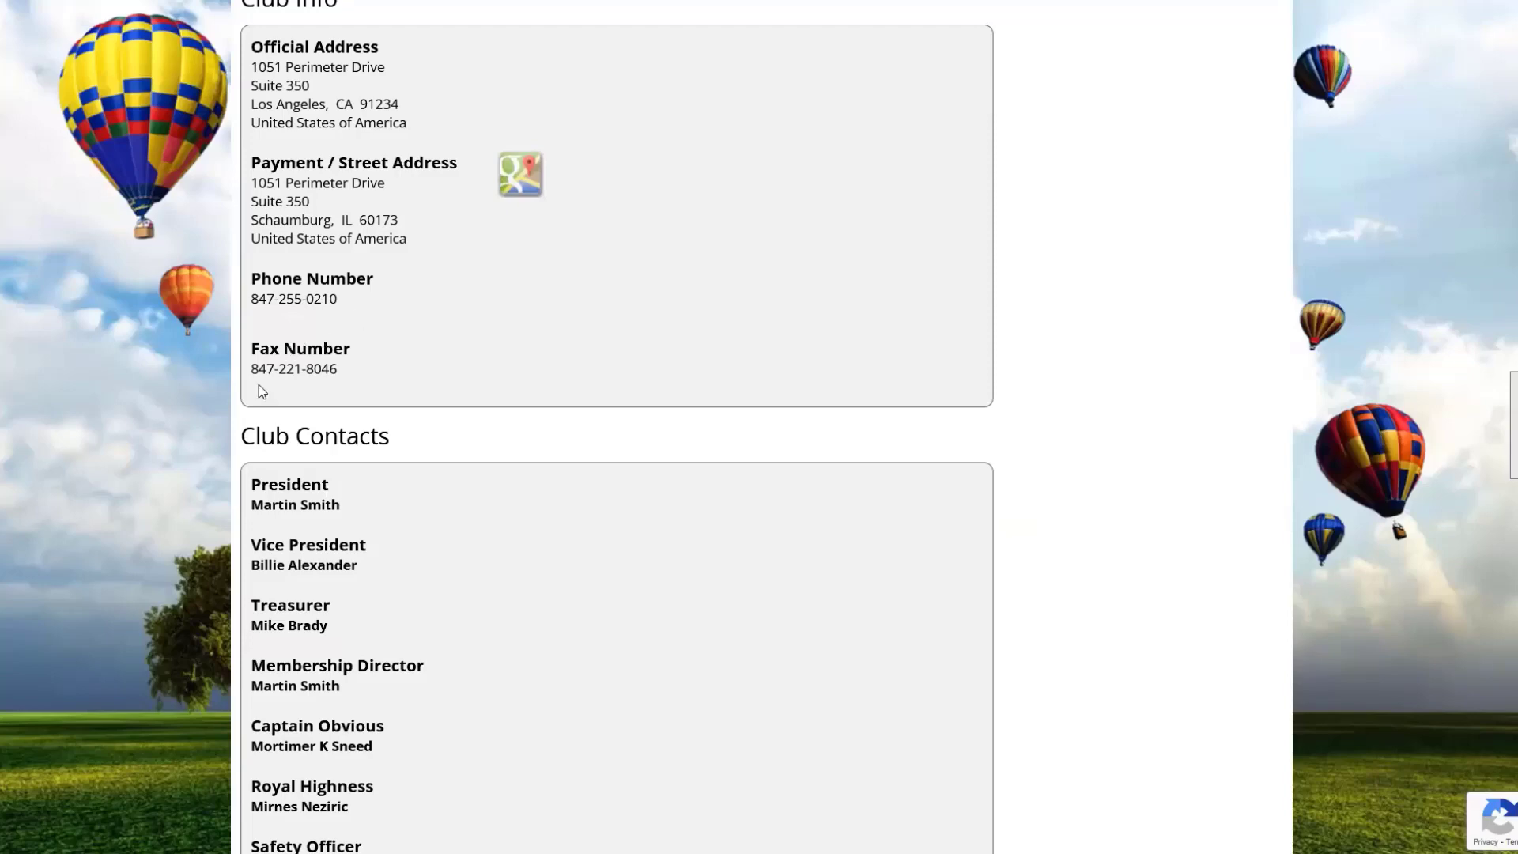
scroll(440, 335, down, 4)
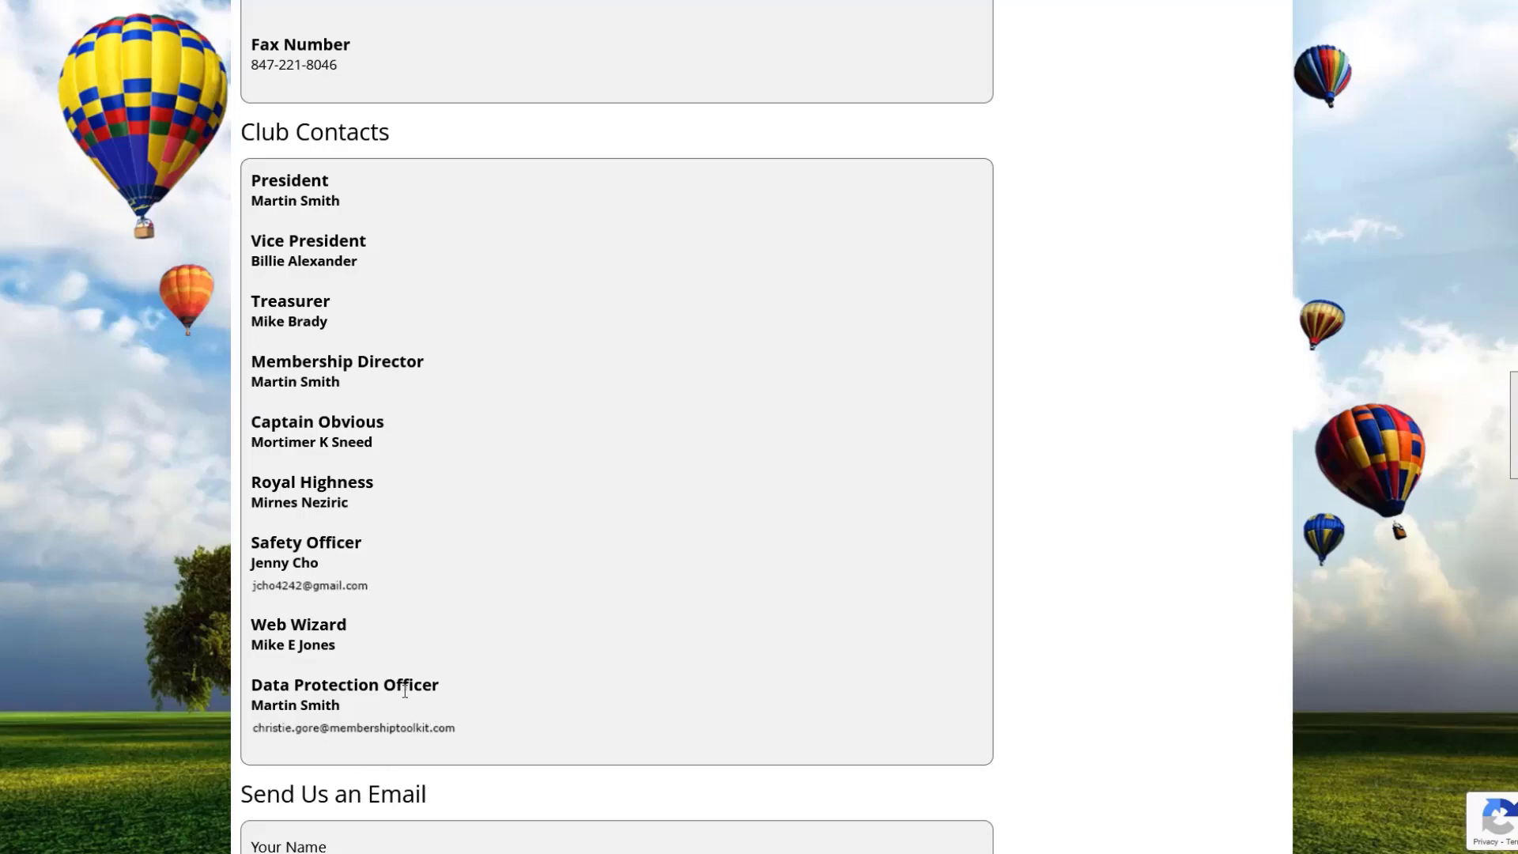
Examine the Send Us an Email form and its available Send To recipients, leaving General Information selected
scroll(504, 529, down, 6)
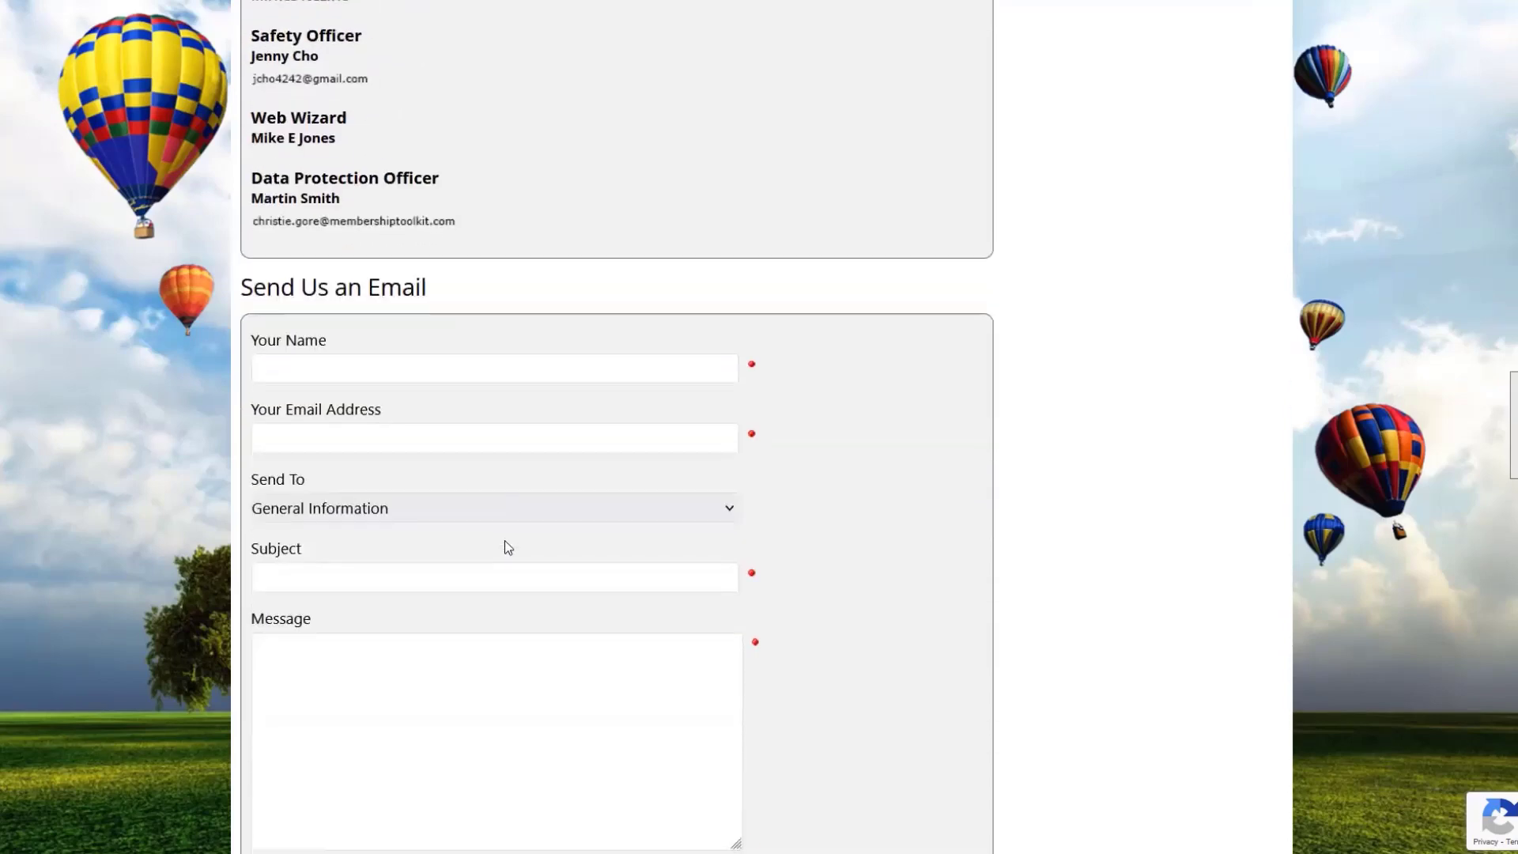
click(573, 510)
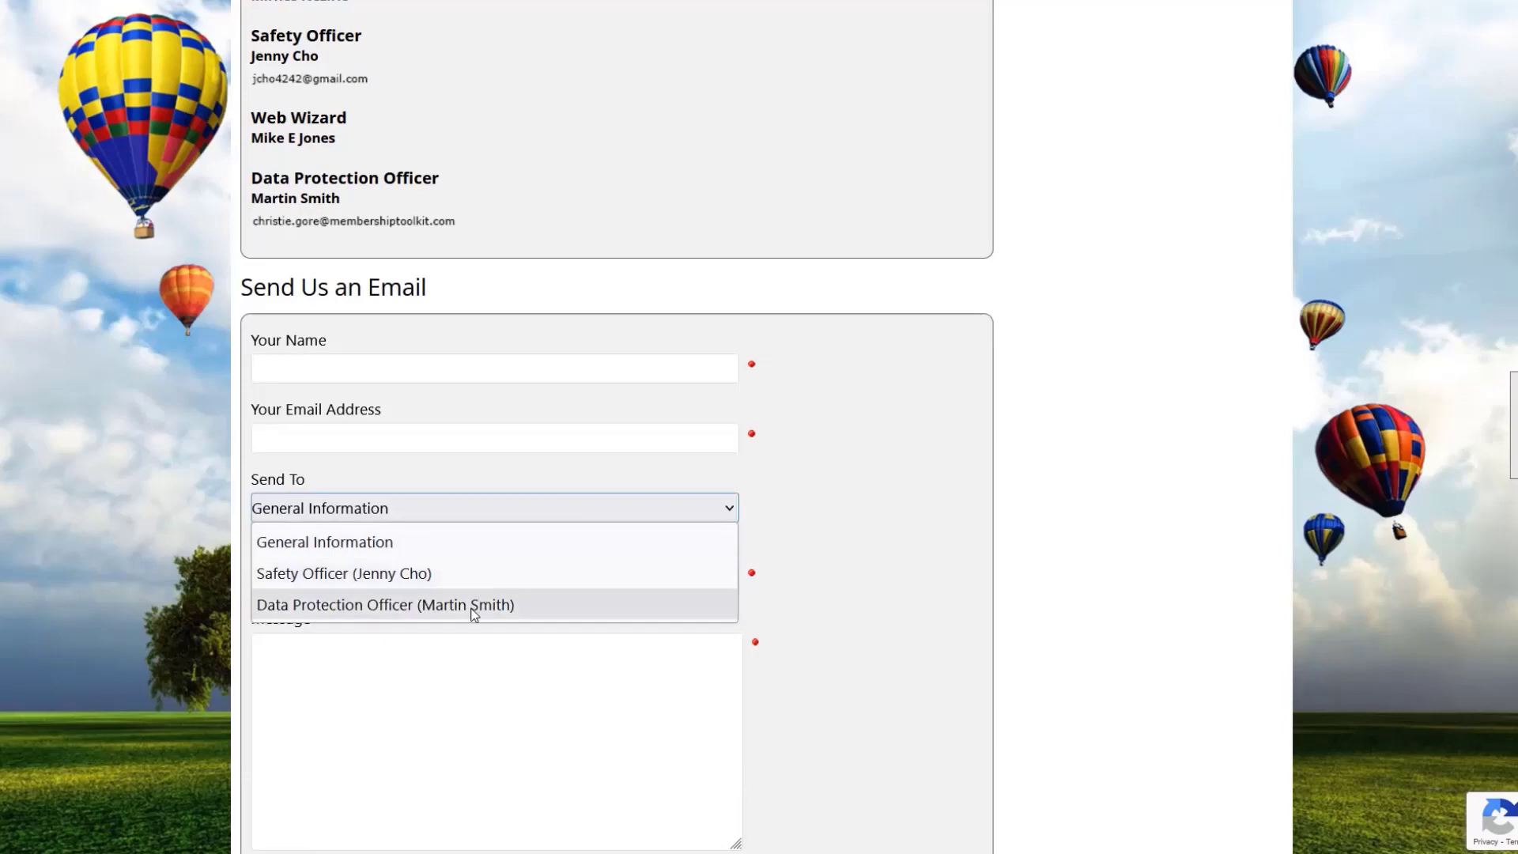
click(850, 527)
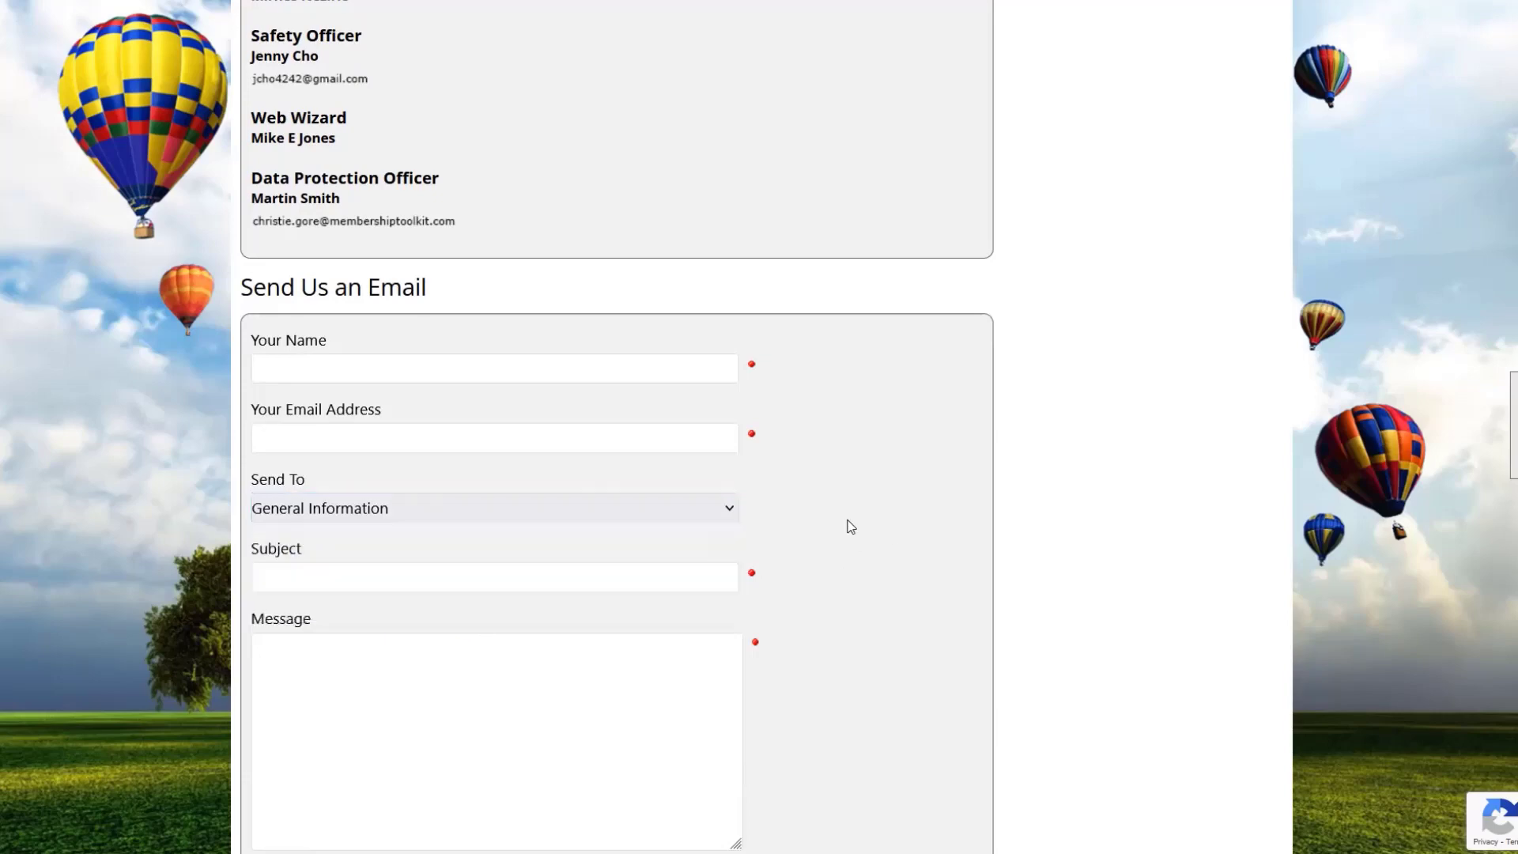
scroll(850, 526, up, 15)
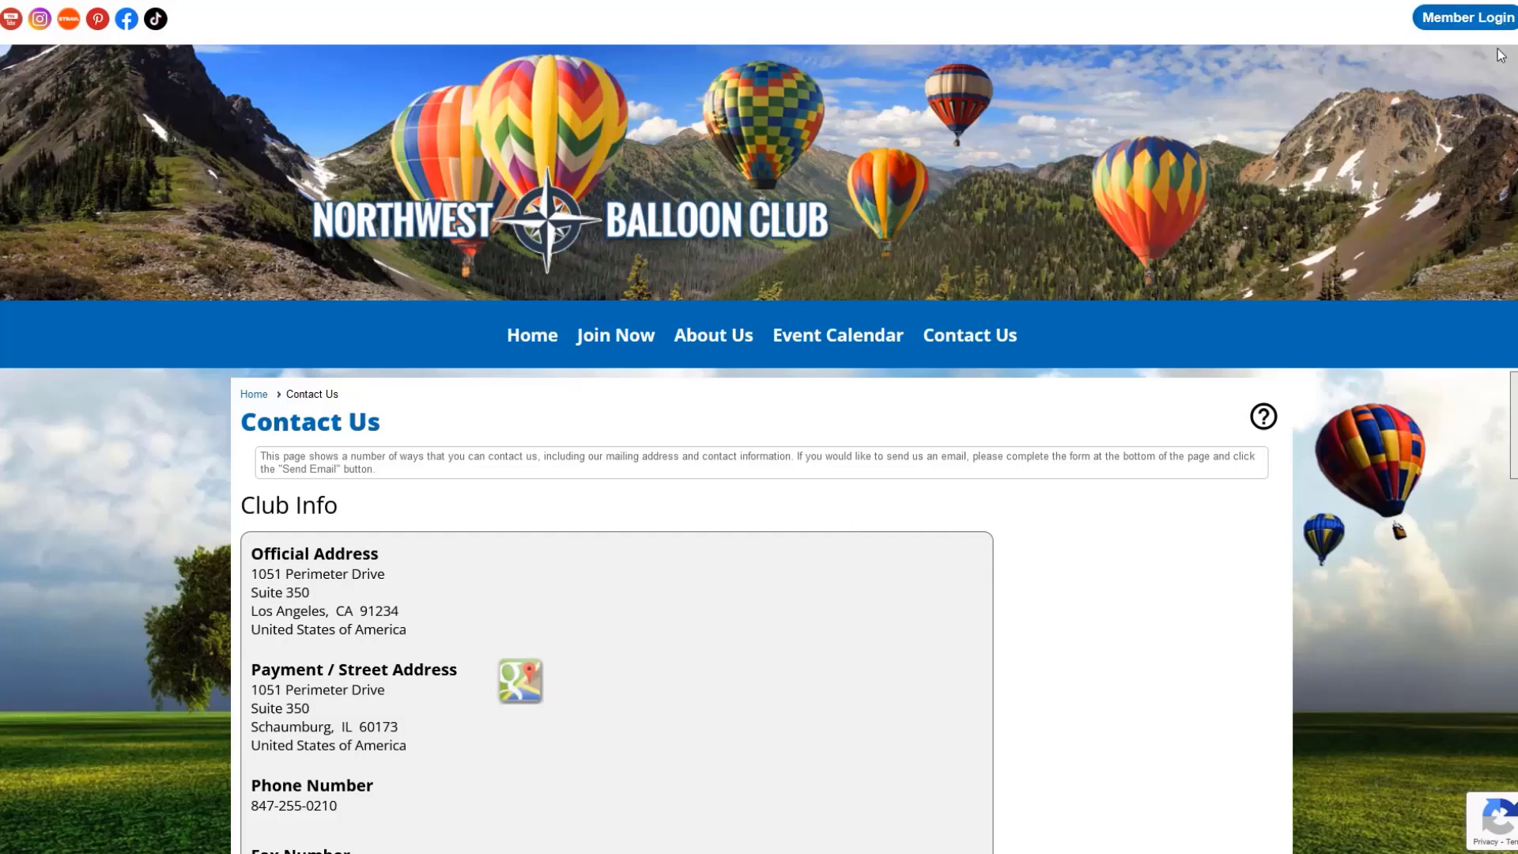
Log in to the member area with the user name and password filled in on the login form
click(1472, 18)
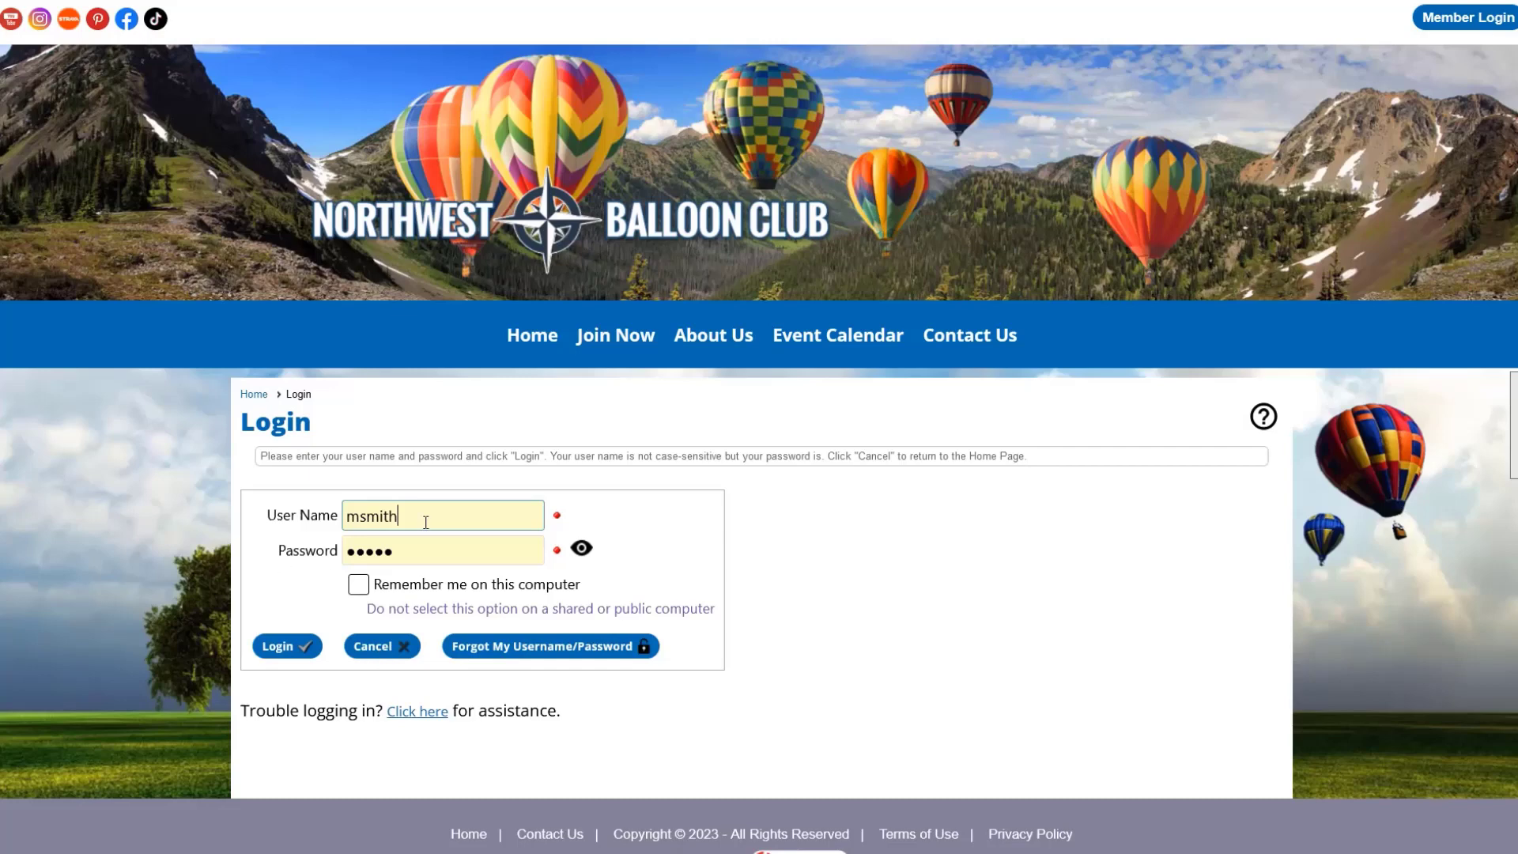
click(282, 646)
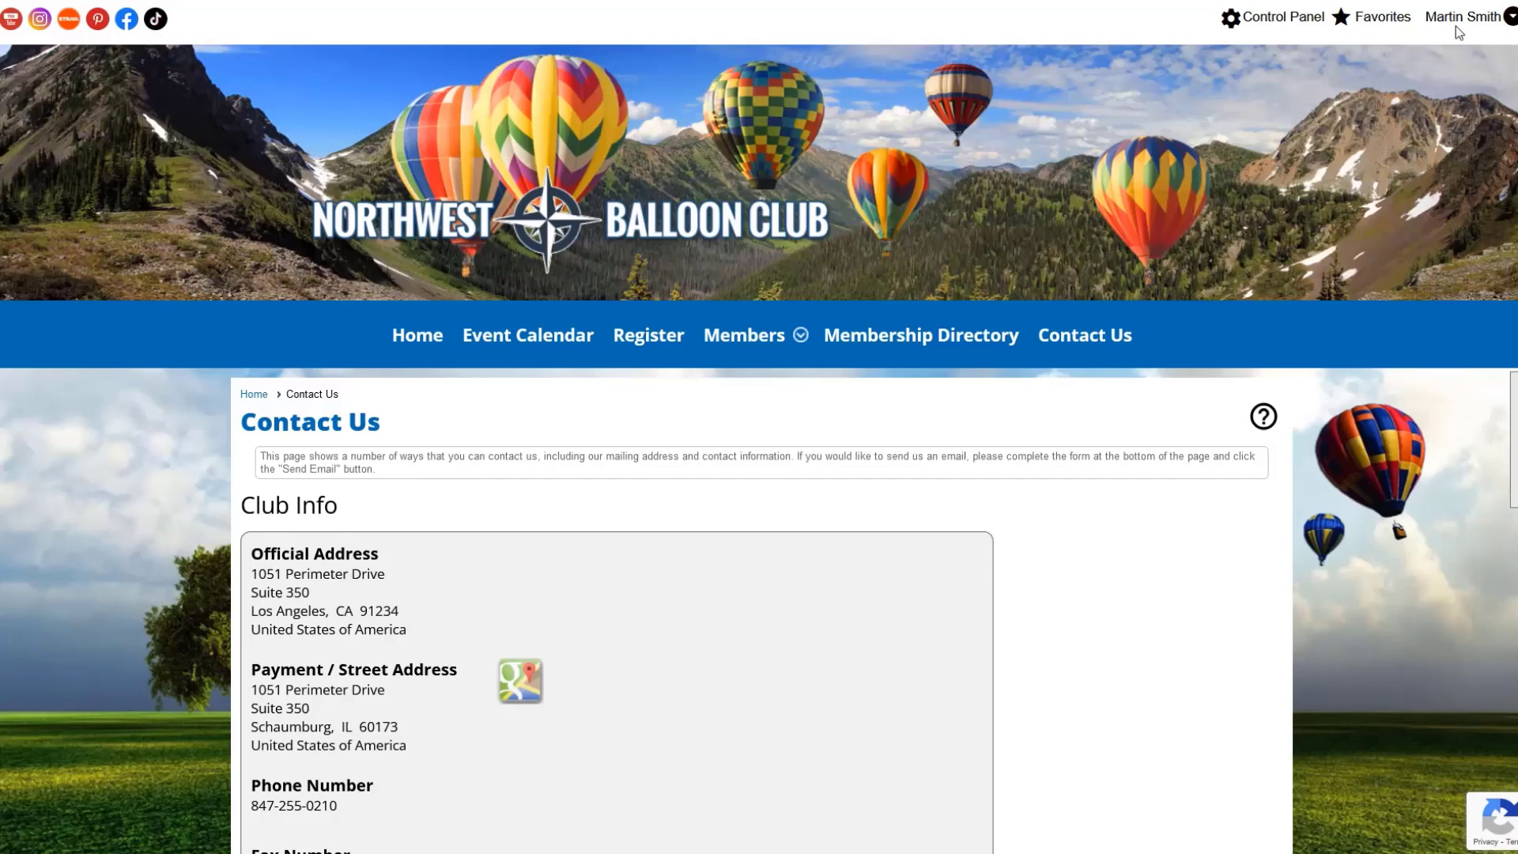
Open the logged-in member's Profile from the user panel and look over the membership summary and profile options
mouse_move(1461, 19)
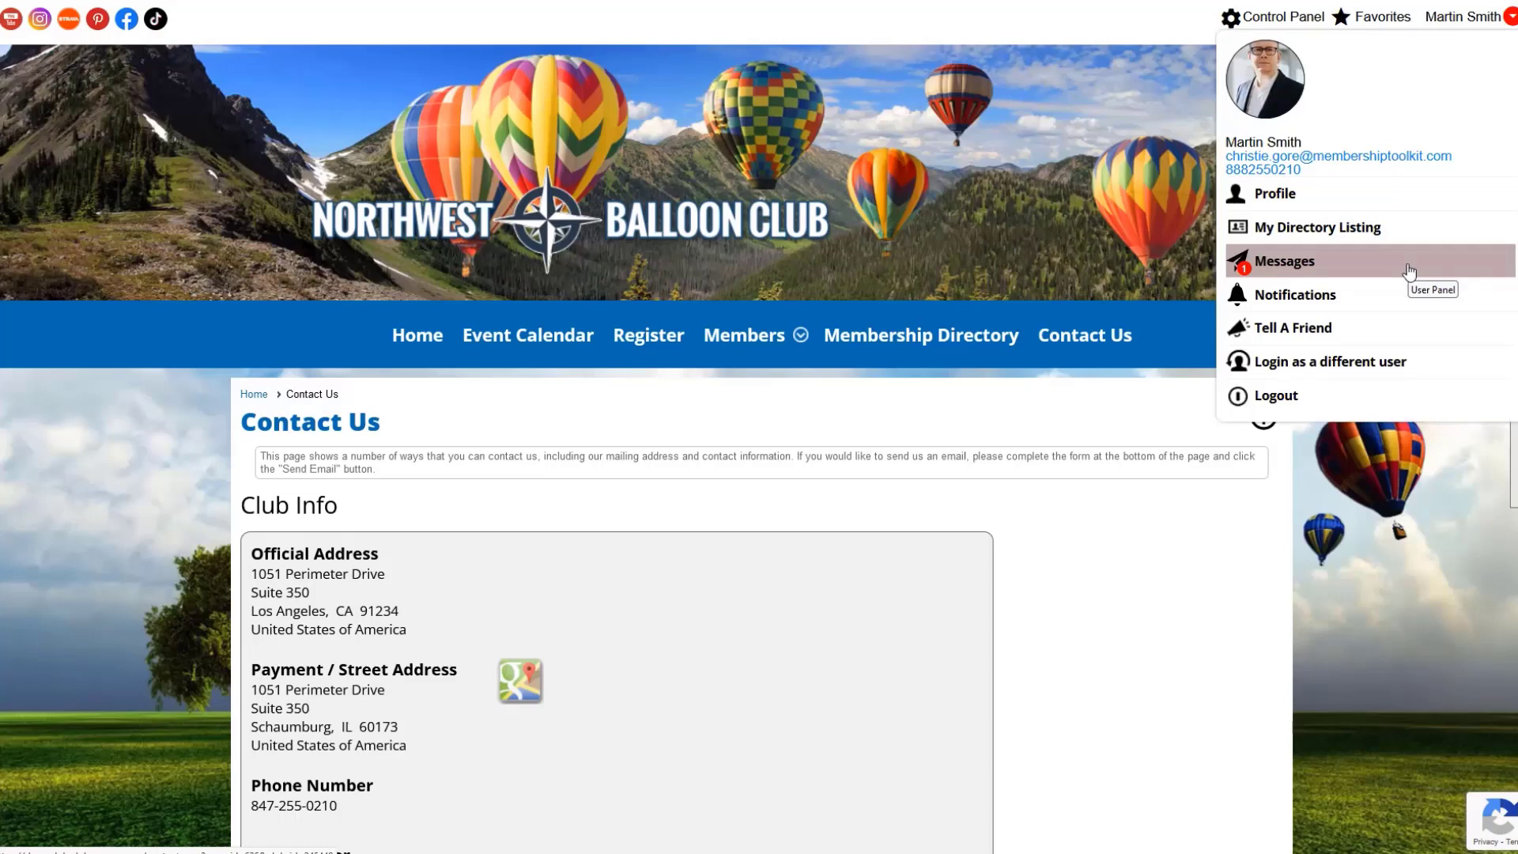
click(1287, 194)
scroll(1111, 362, down, 3)
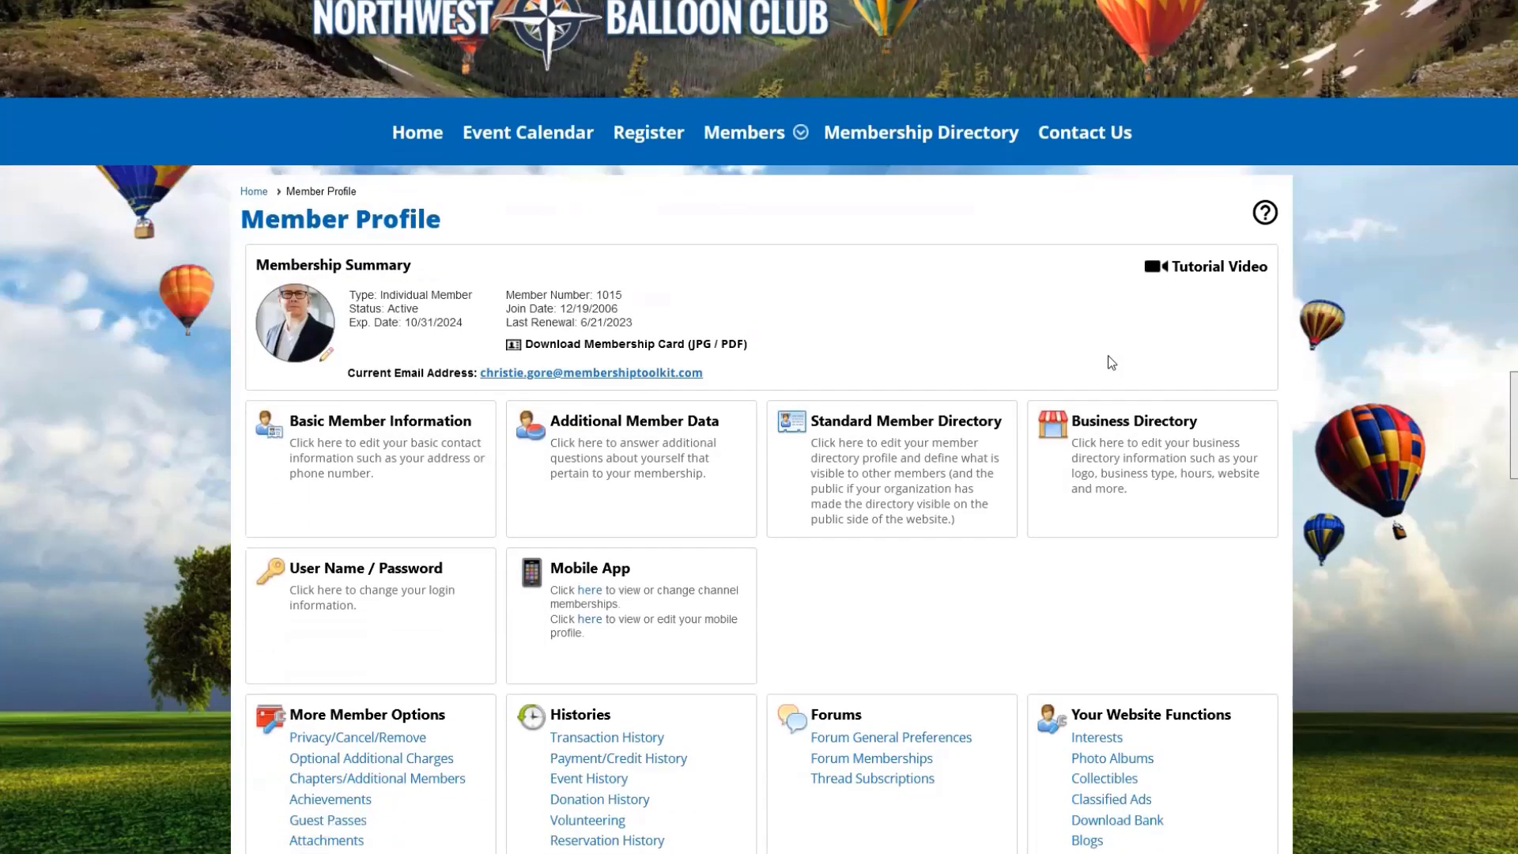
Open the Standard Member Directory settings and review the Visibility choices, photo, banner image and biography sections, leaving Show all information selected
key(ctrl+plus)
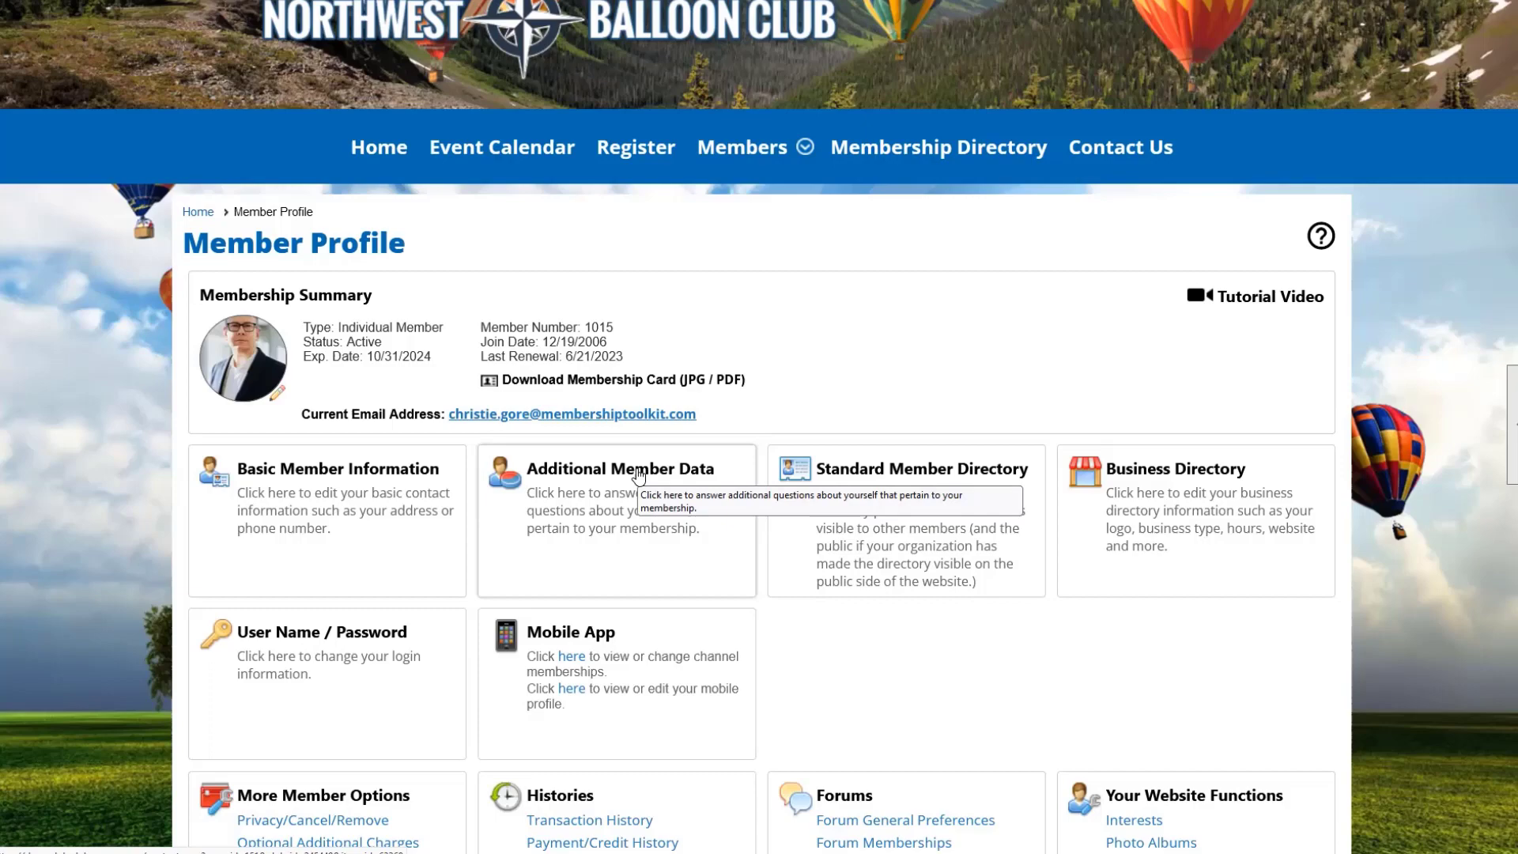
click(964, 472)
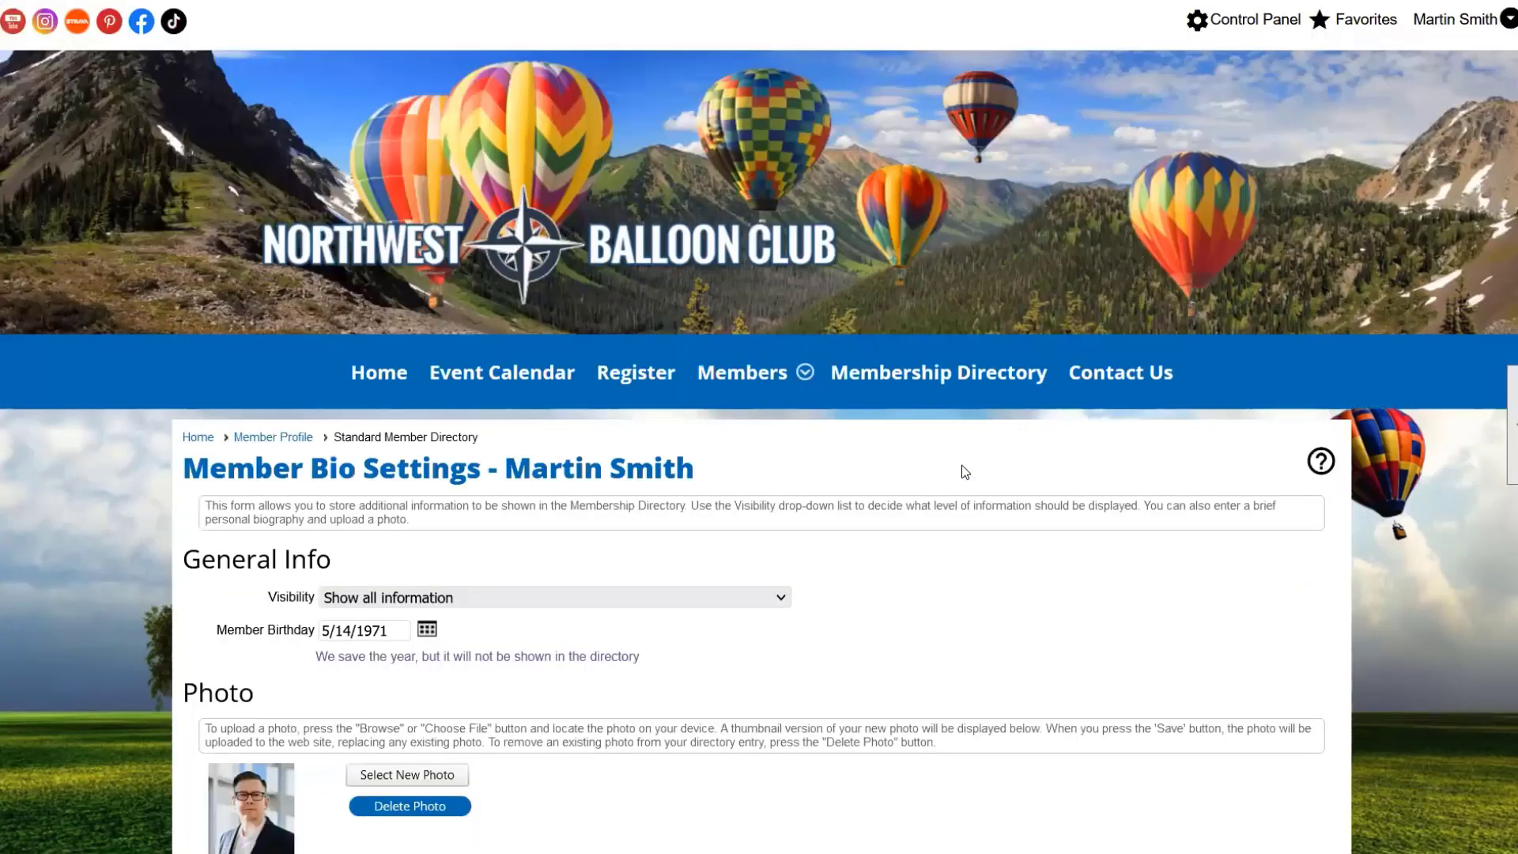
scroll(961, 465, down, 4)
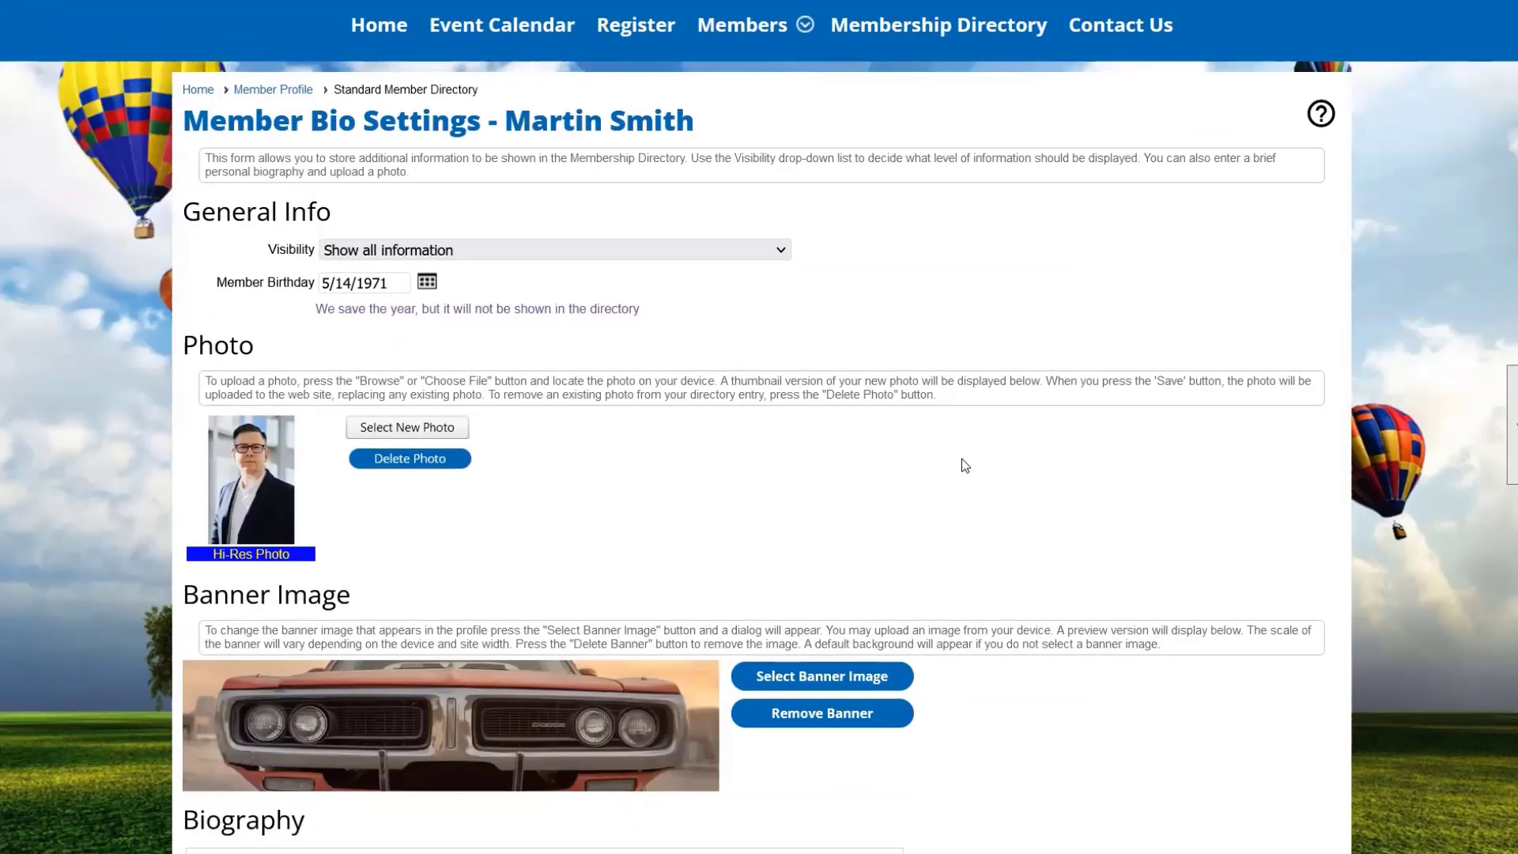
click(455, 251)
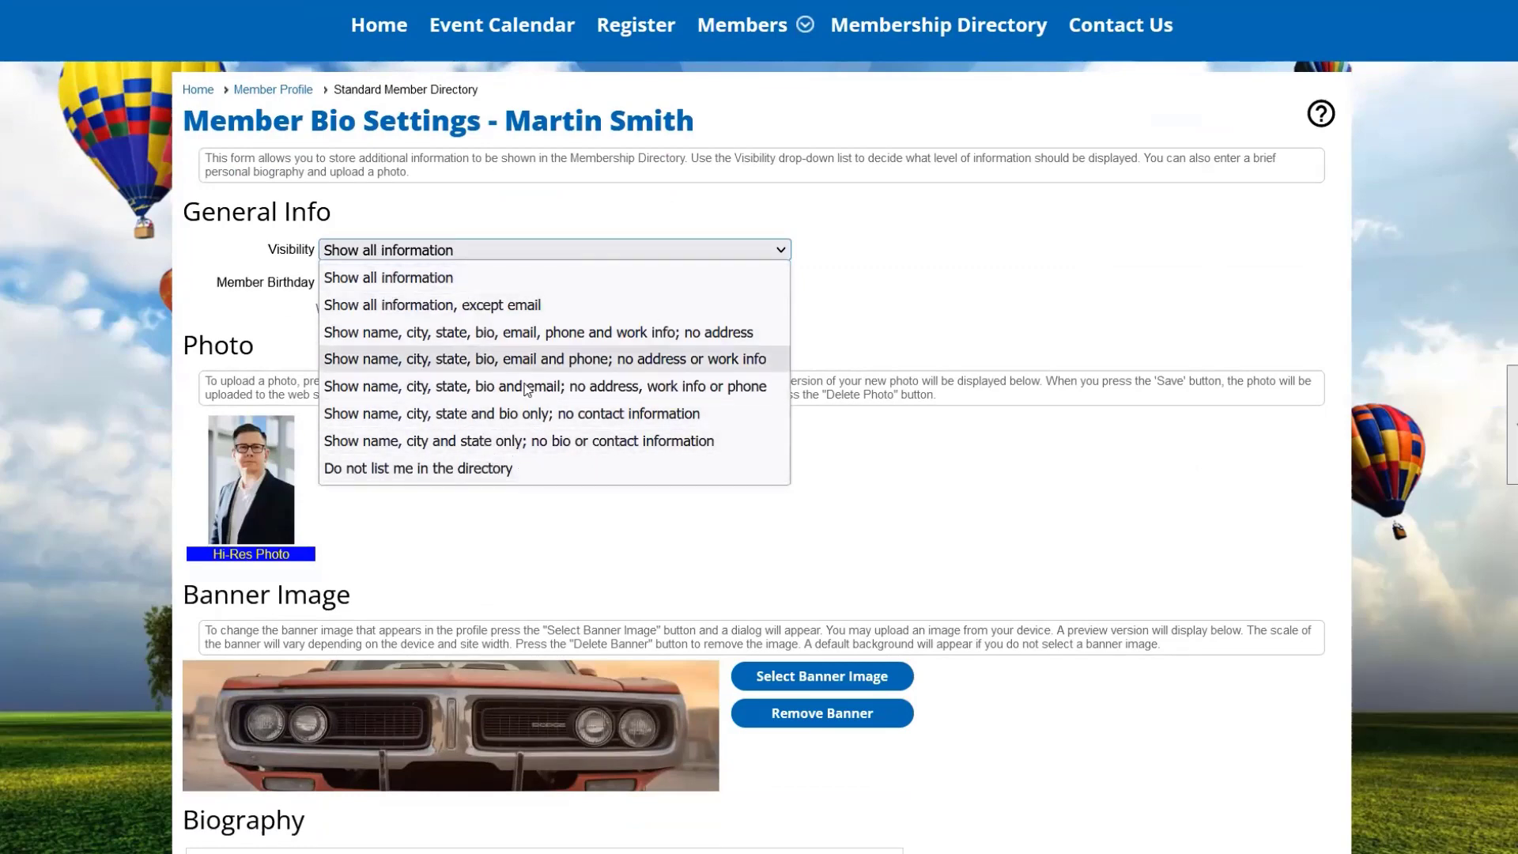
click(918, 262)
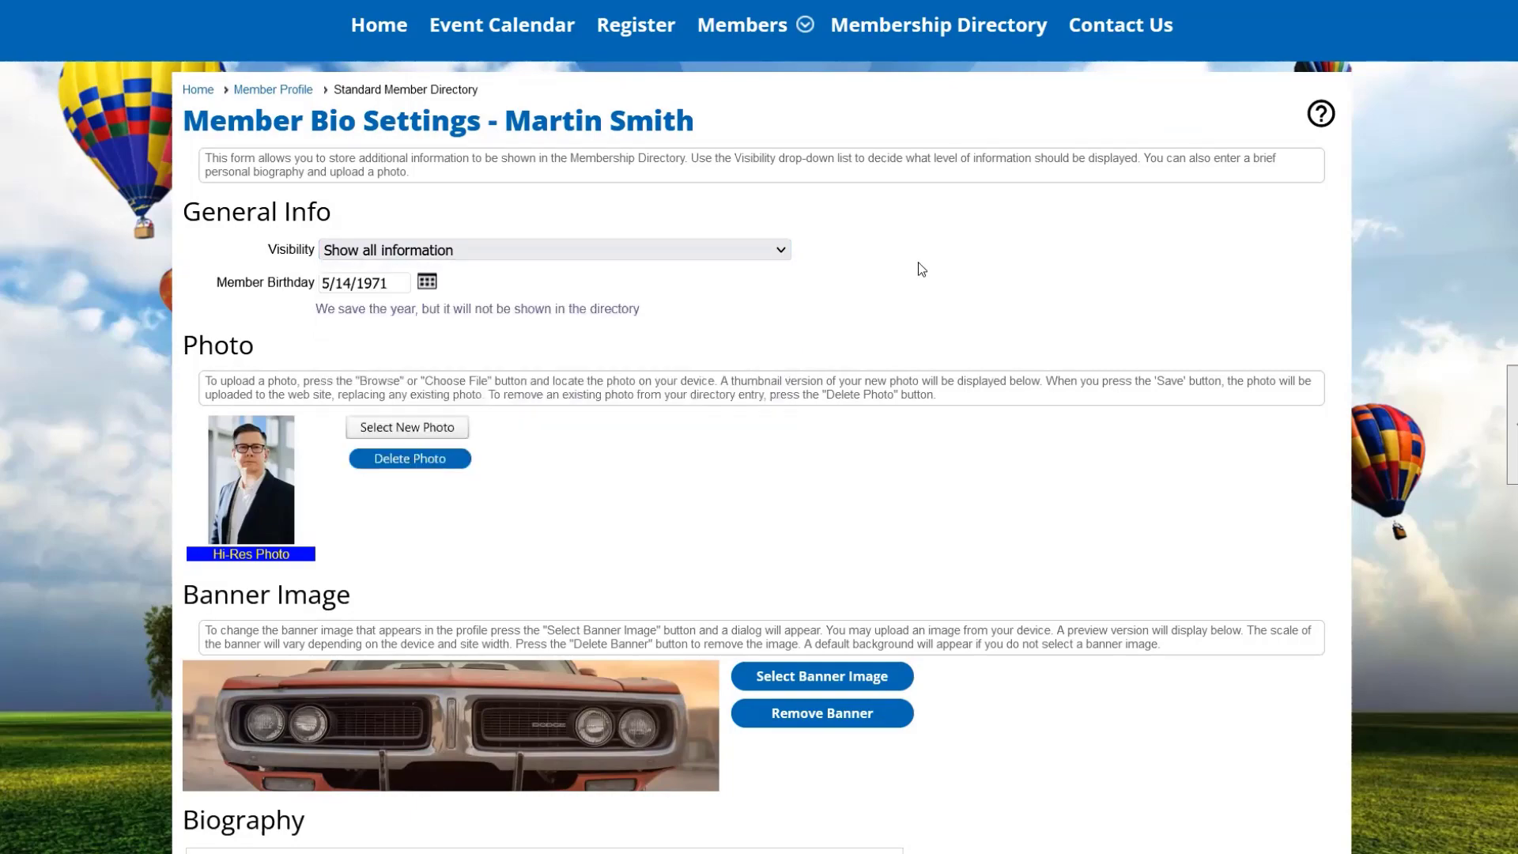
scroll(232, 489, down, 7)
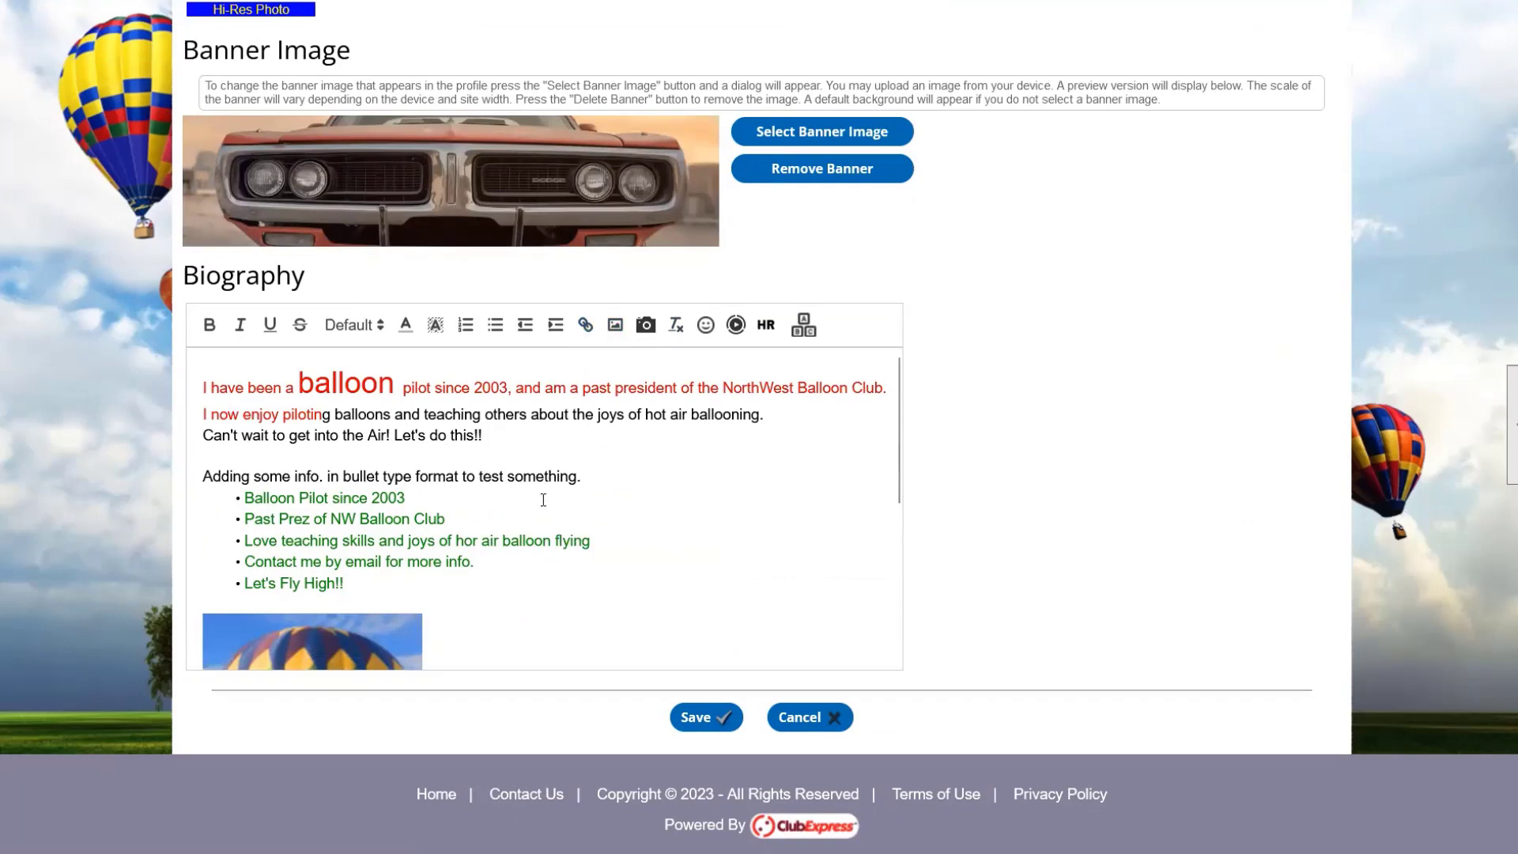
scroll(677, 517, up, 12)
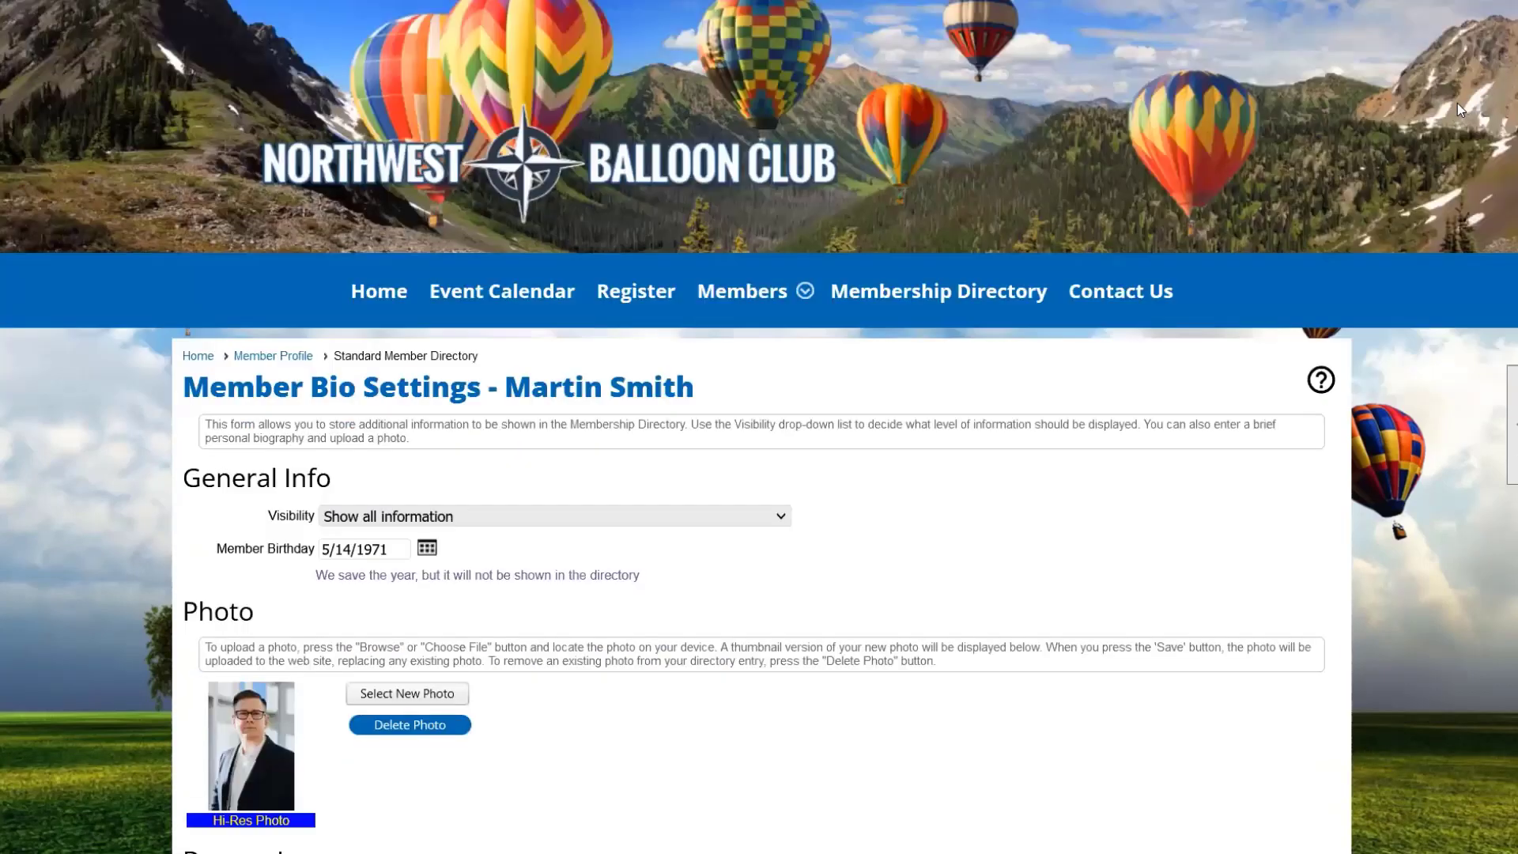
Open the logged-in member's own directory listing and review its contact, personal and additional information
scroll(1457, 104, up, 1)
mouse_move(1450, 22)
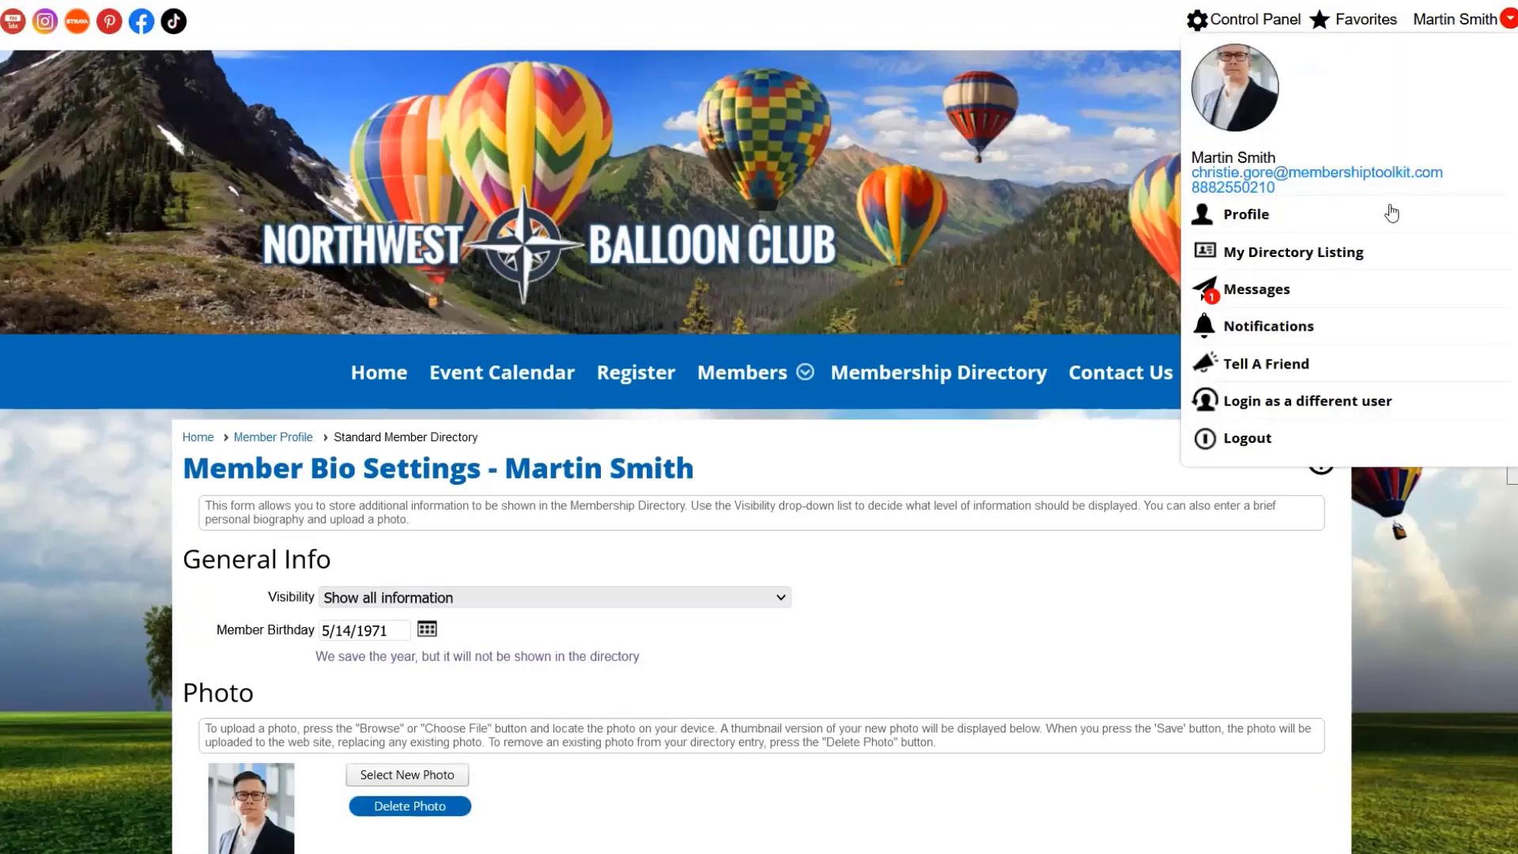
click(1378, 251)
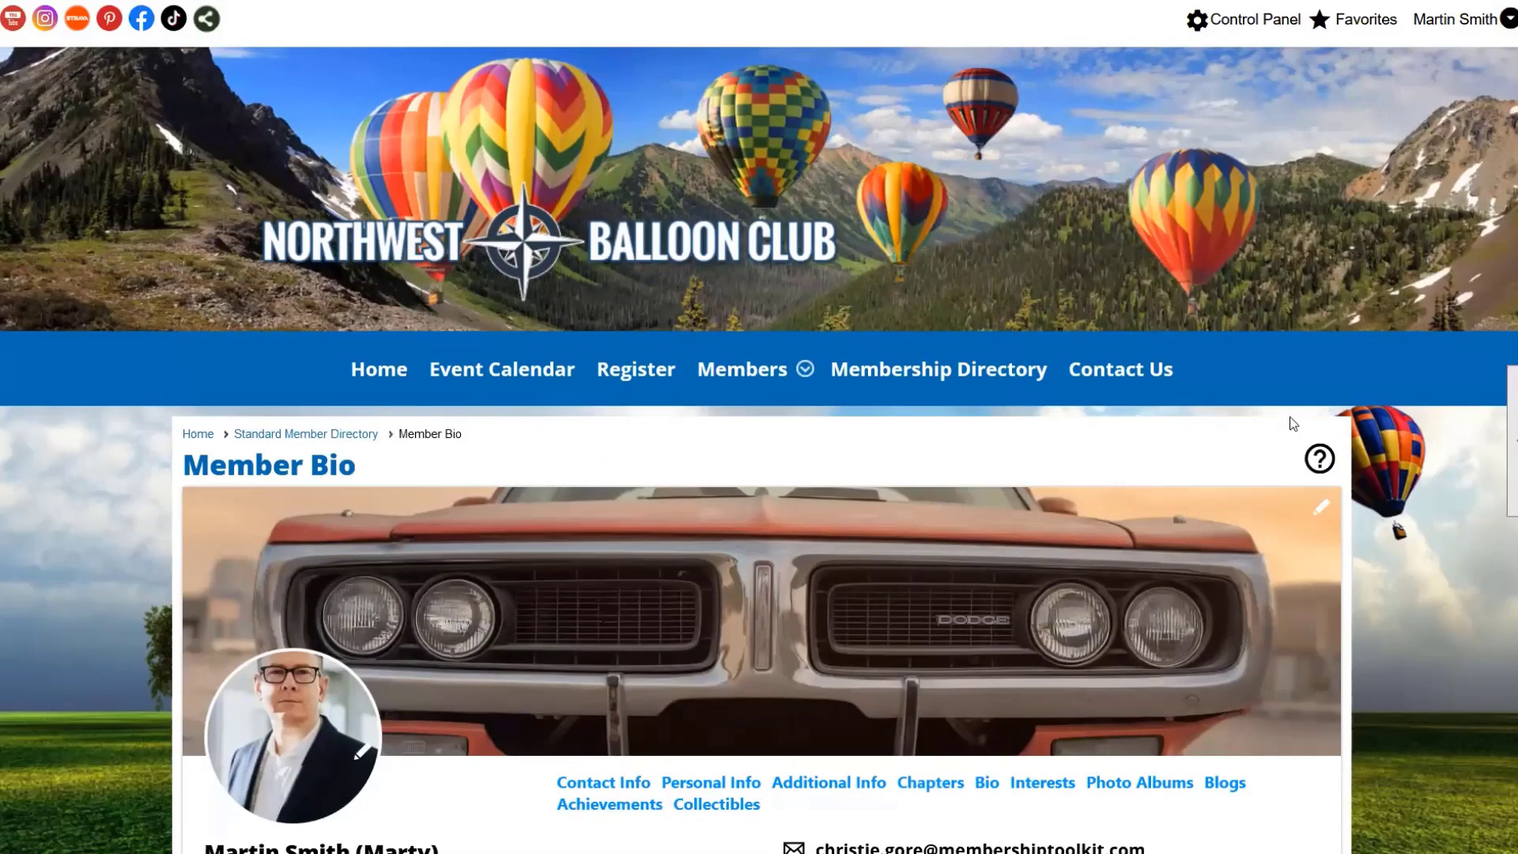
scroll(1288, 420, down, 5)
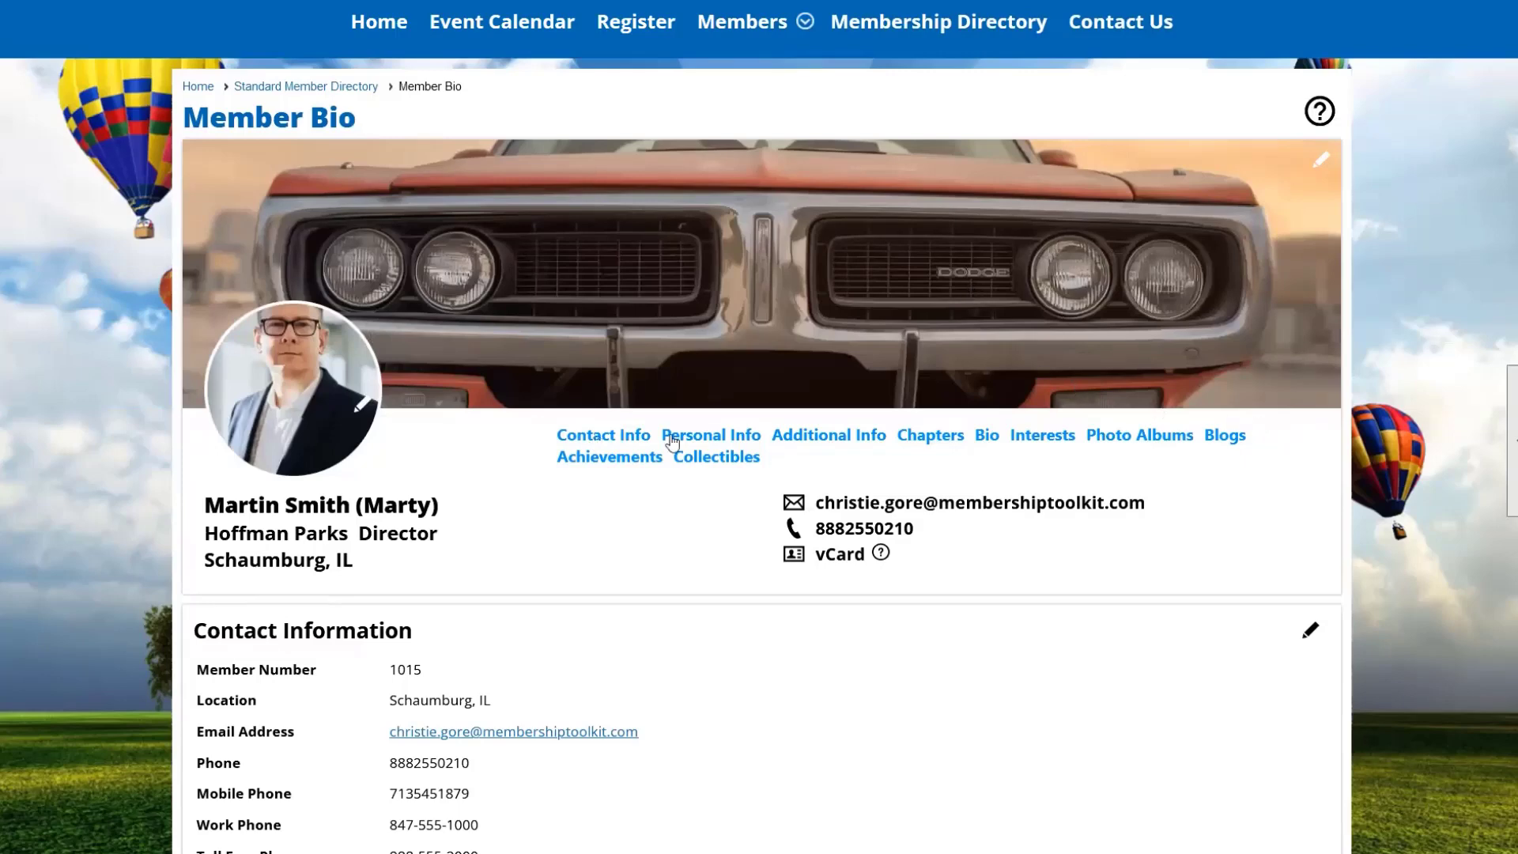
scroll(1028, 408, down, 3)
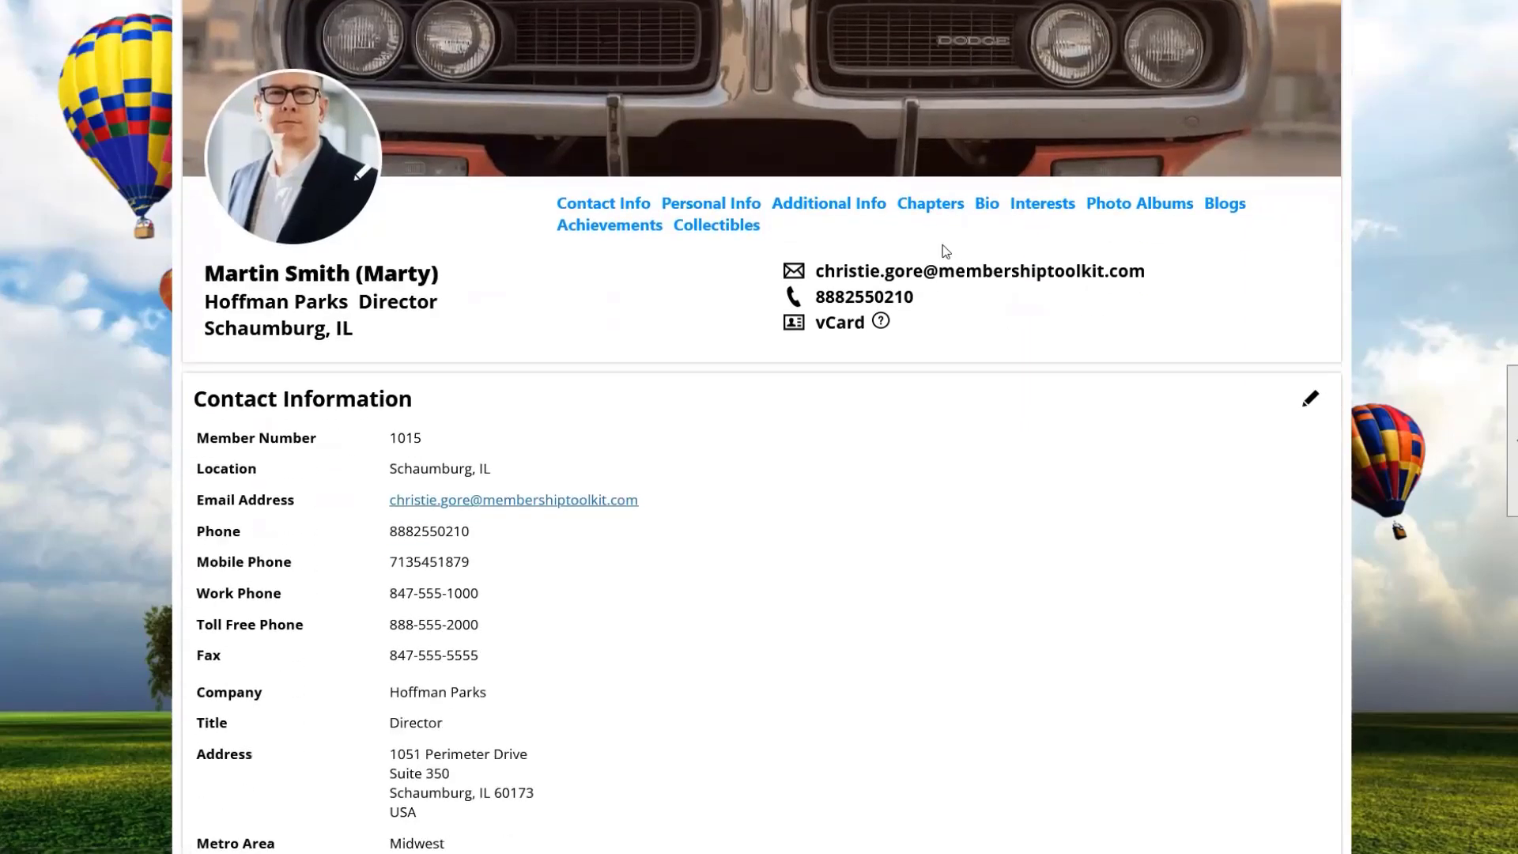
scroll(976, 364, down, 3)
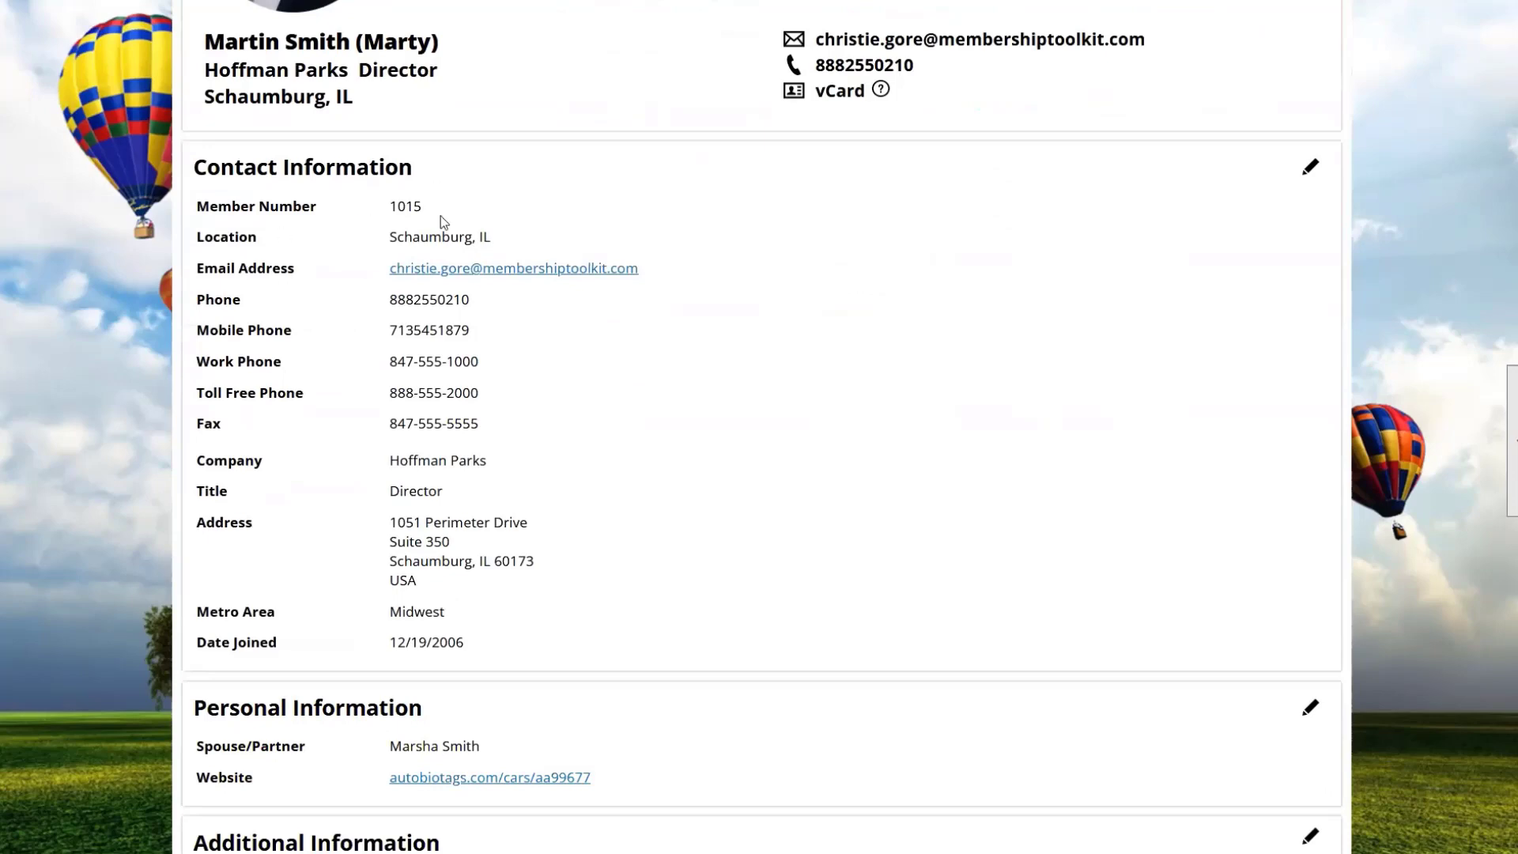
scroll(411, 568, down, 5)
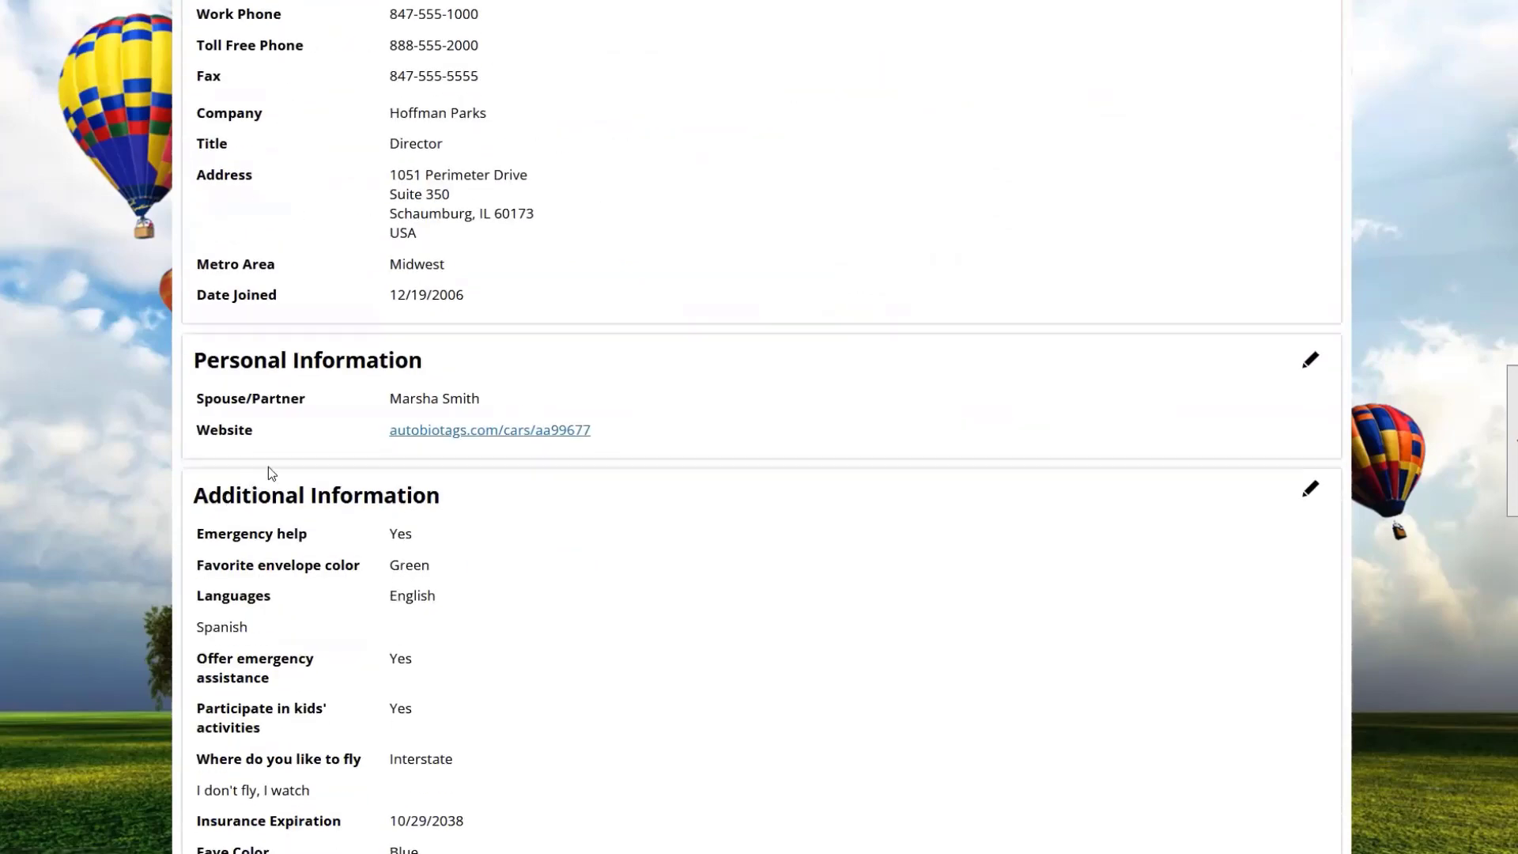
scroll(367, 391, down, 3)
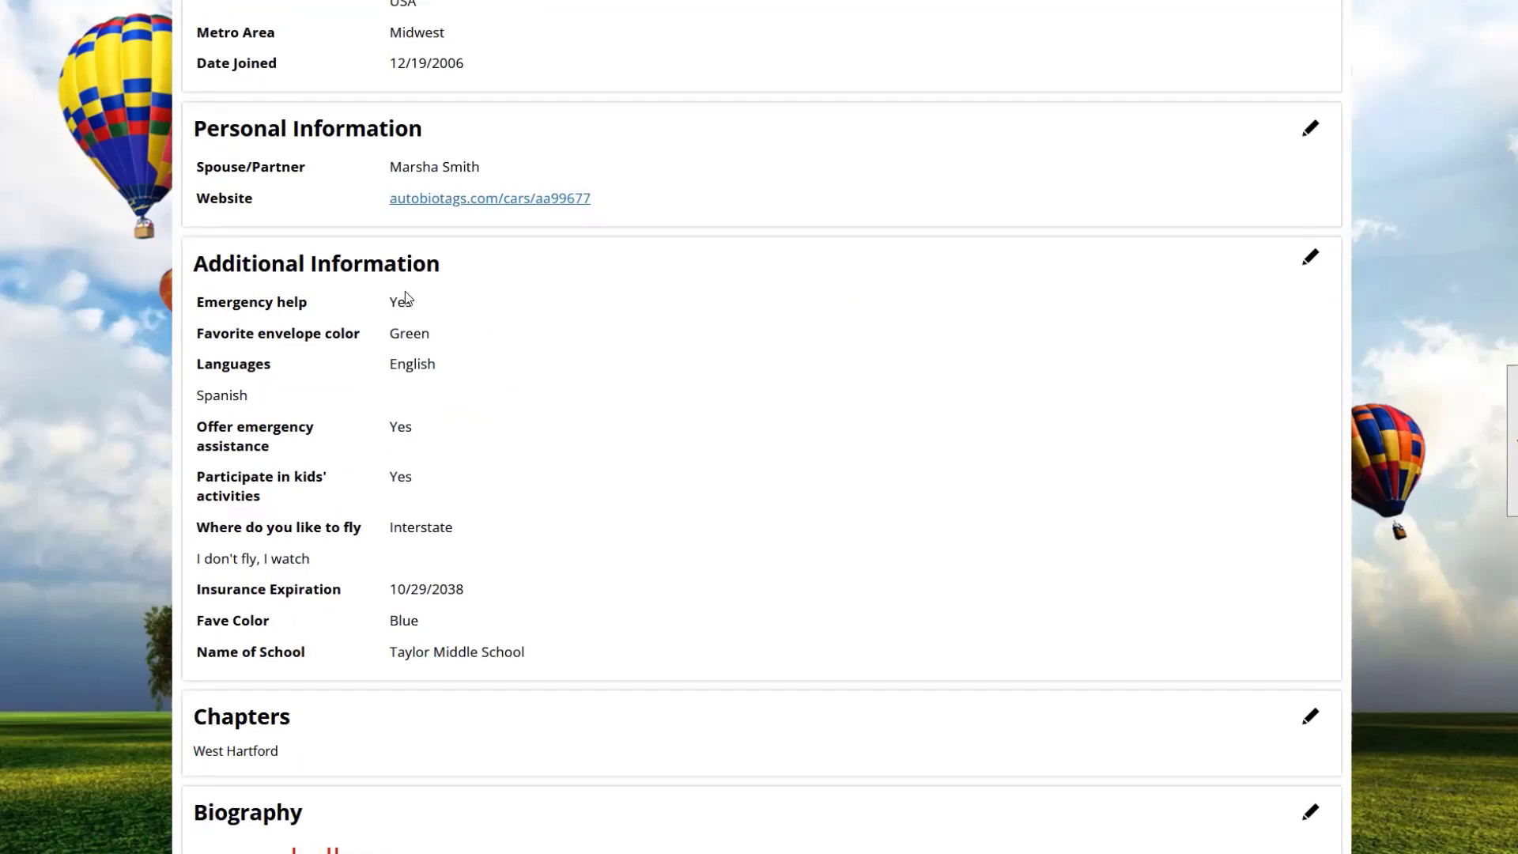
Examine the listing's Chapters, Biography, Interests, Photo Albums, Blogs, Achievements and Collectibles sections
scroll(404, 295, down, 5)
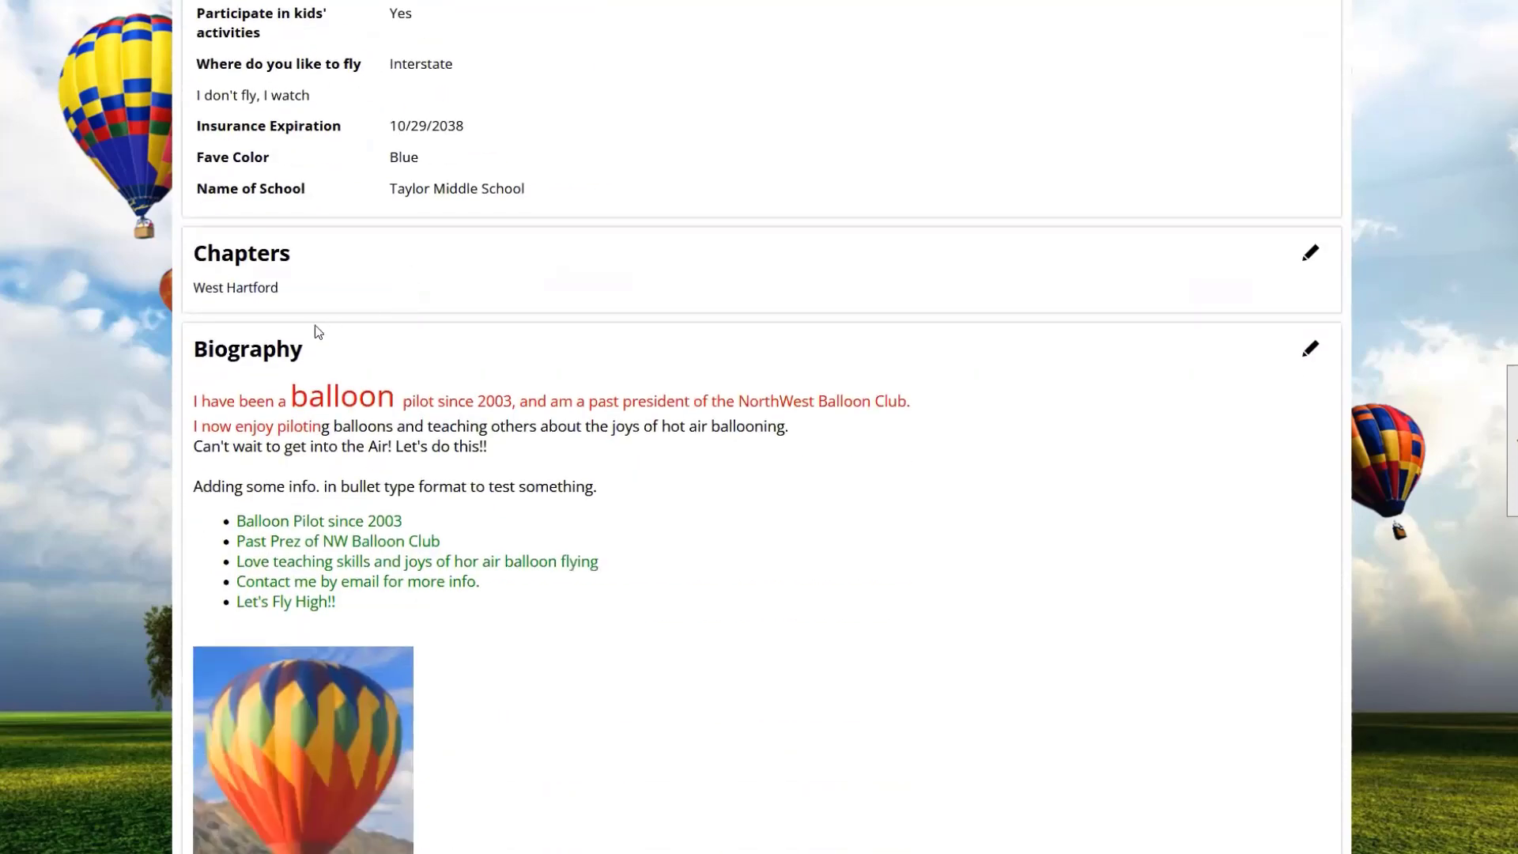
scroll(540, 506, down, 5)
scroll(540, 506, down, 4)
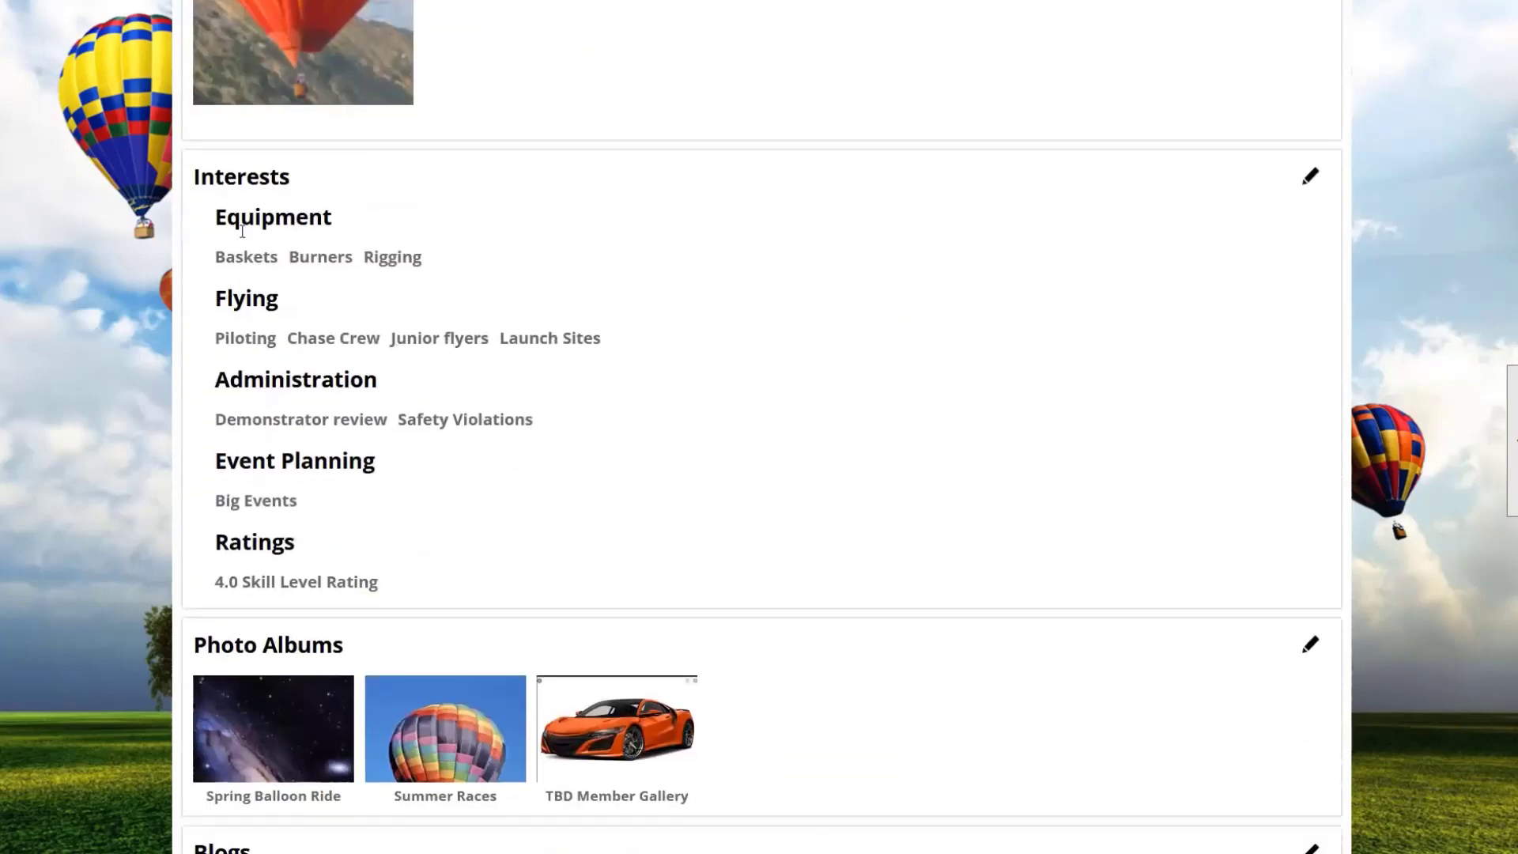
scroll(434, 119, down, 2)
scroll(417, 189, down, 3)
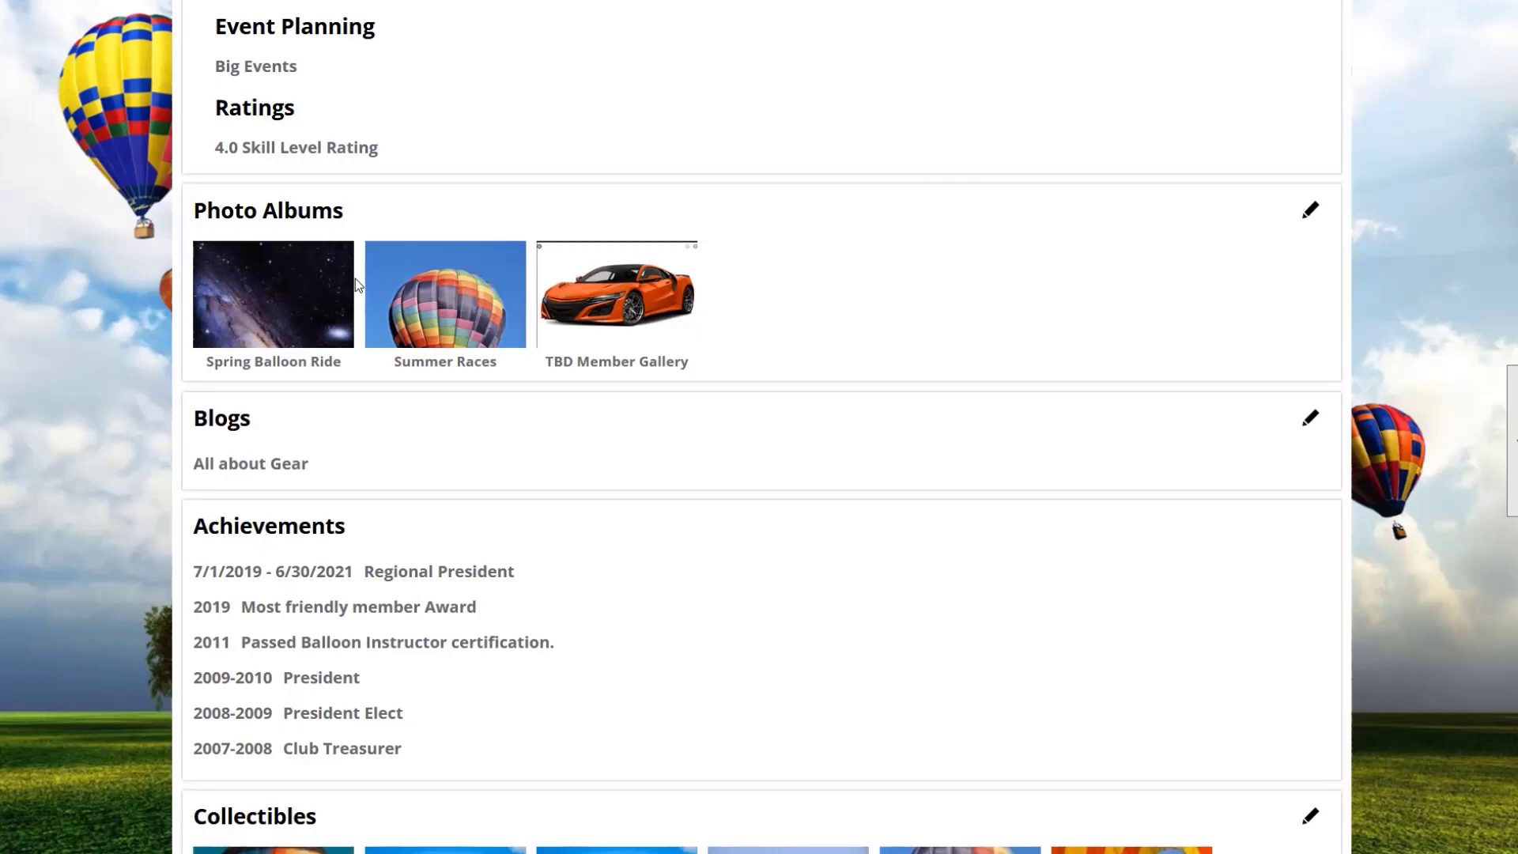
scroll(356, 283, down, 1)
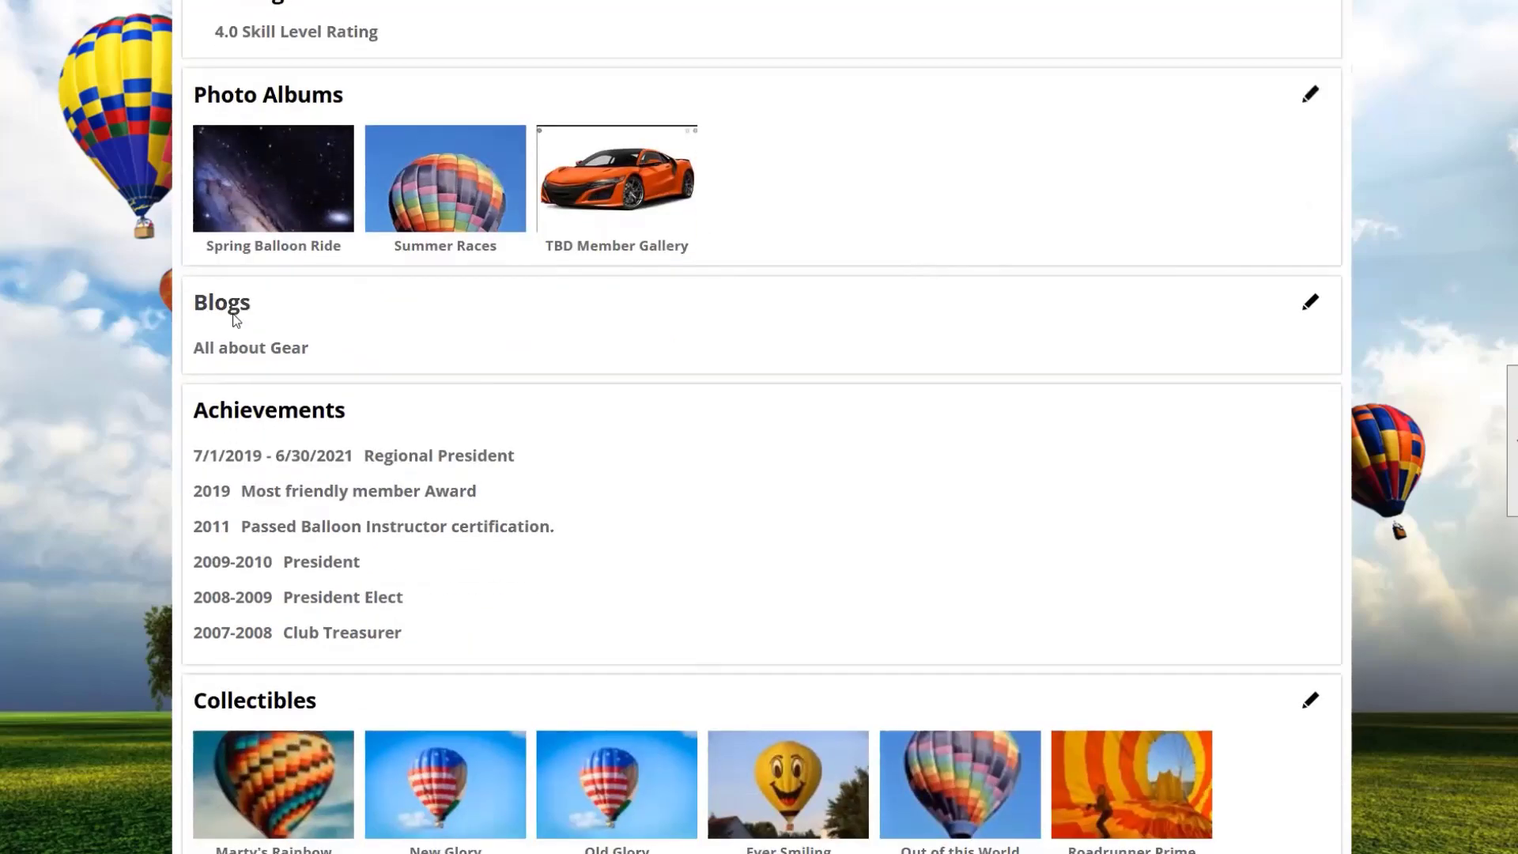
scroll(474, 442, down, 3)
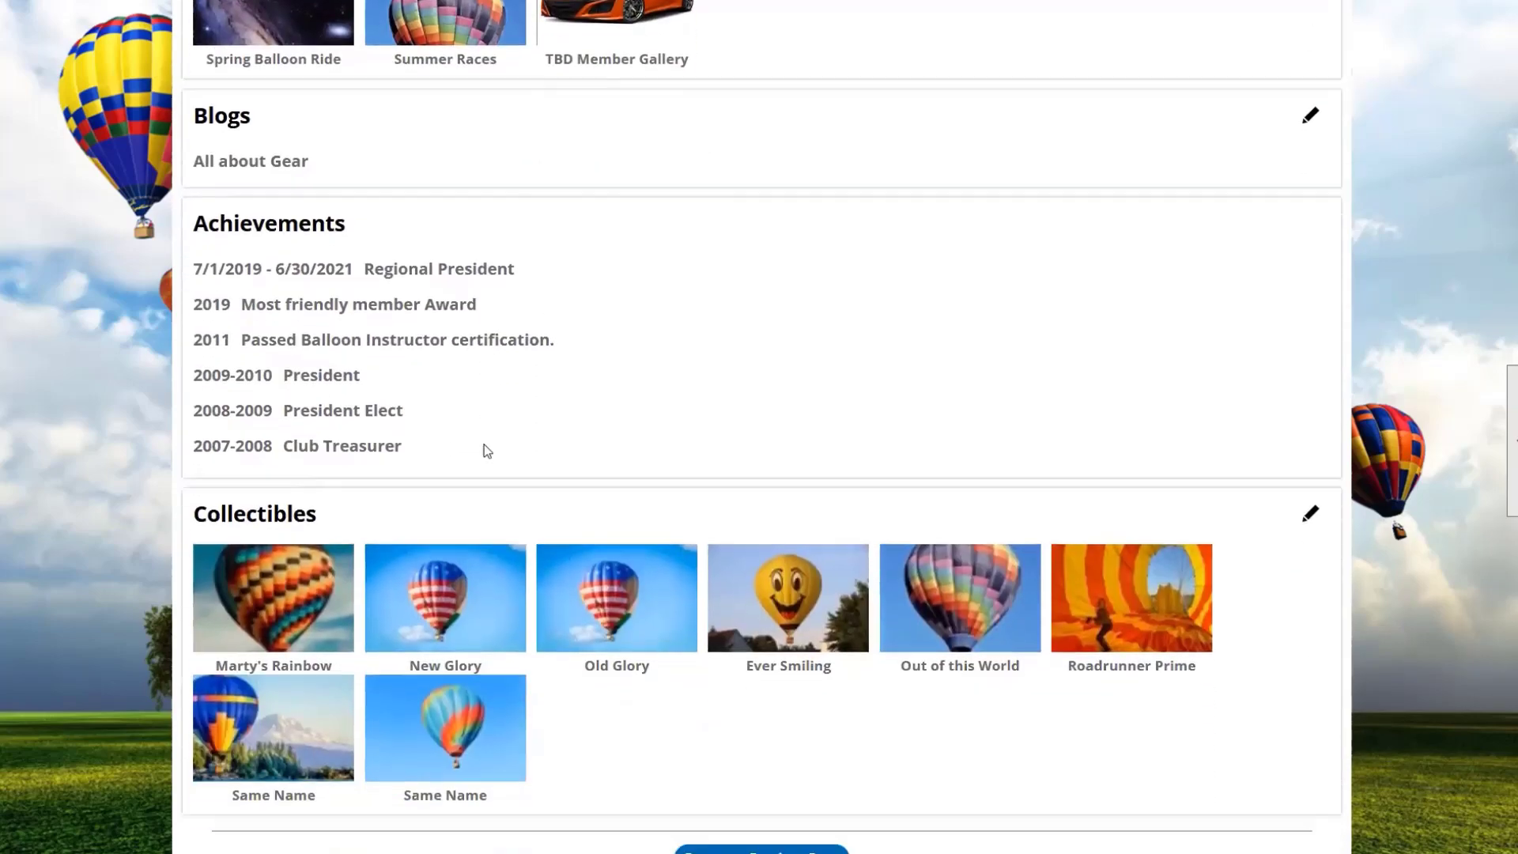
scroll(482, 444, up, 5)
scroll(481, 451, up, 10)
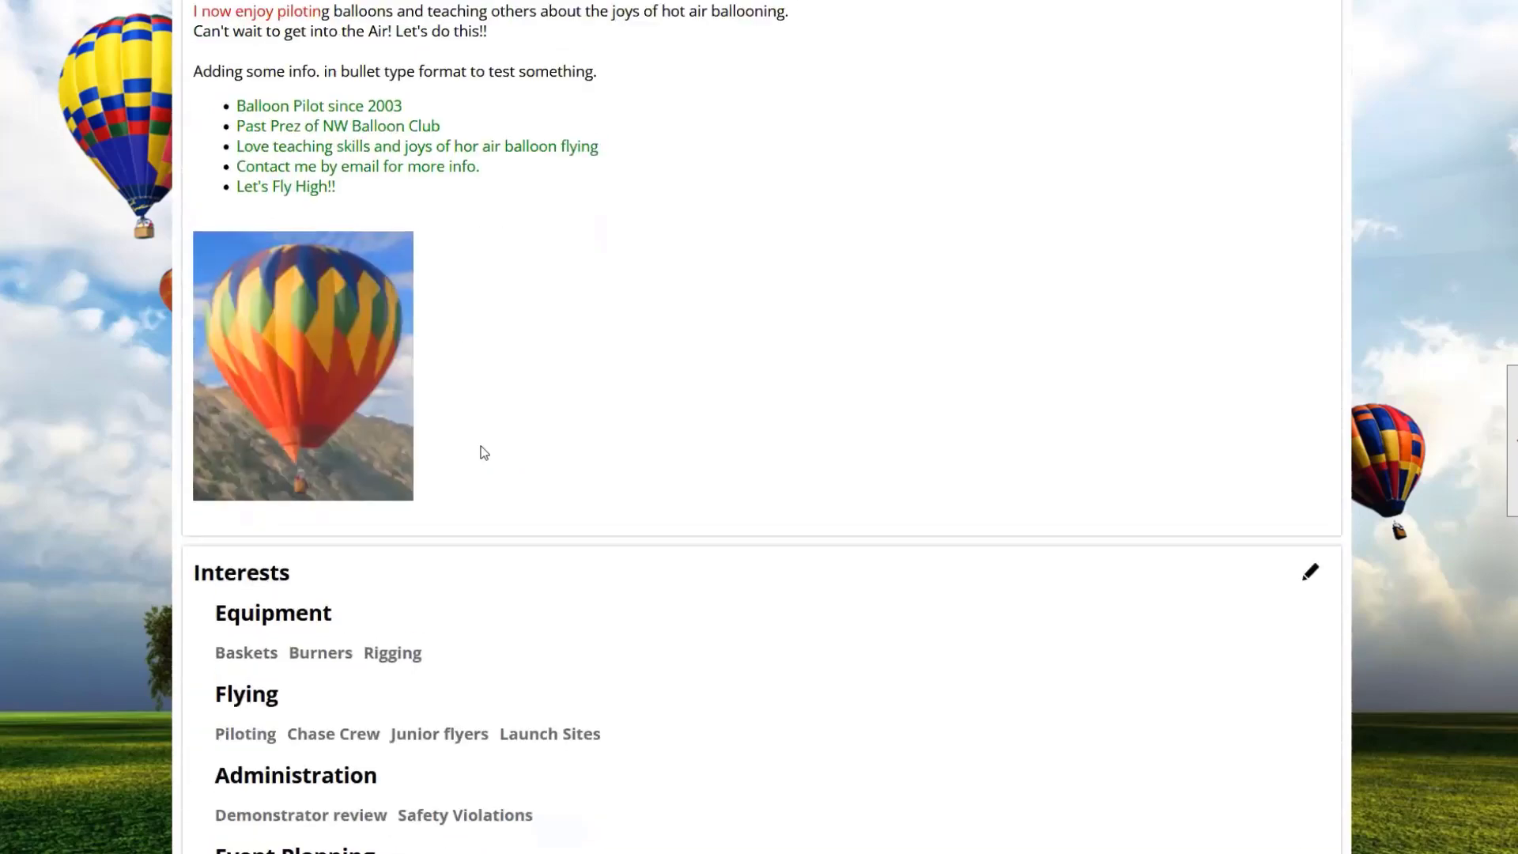
scroll(478, 451, up, 5)
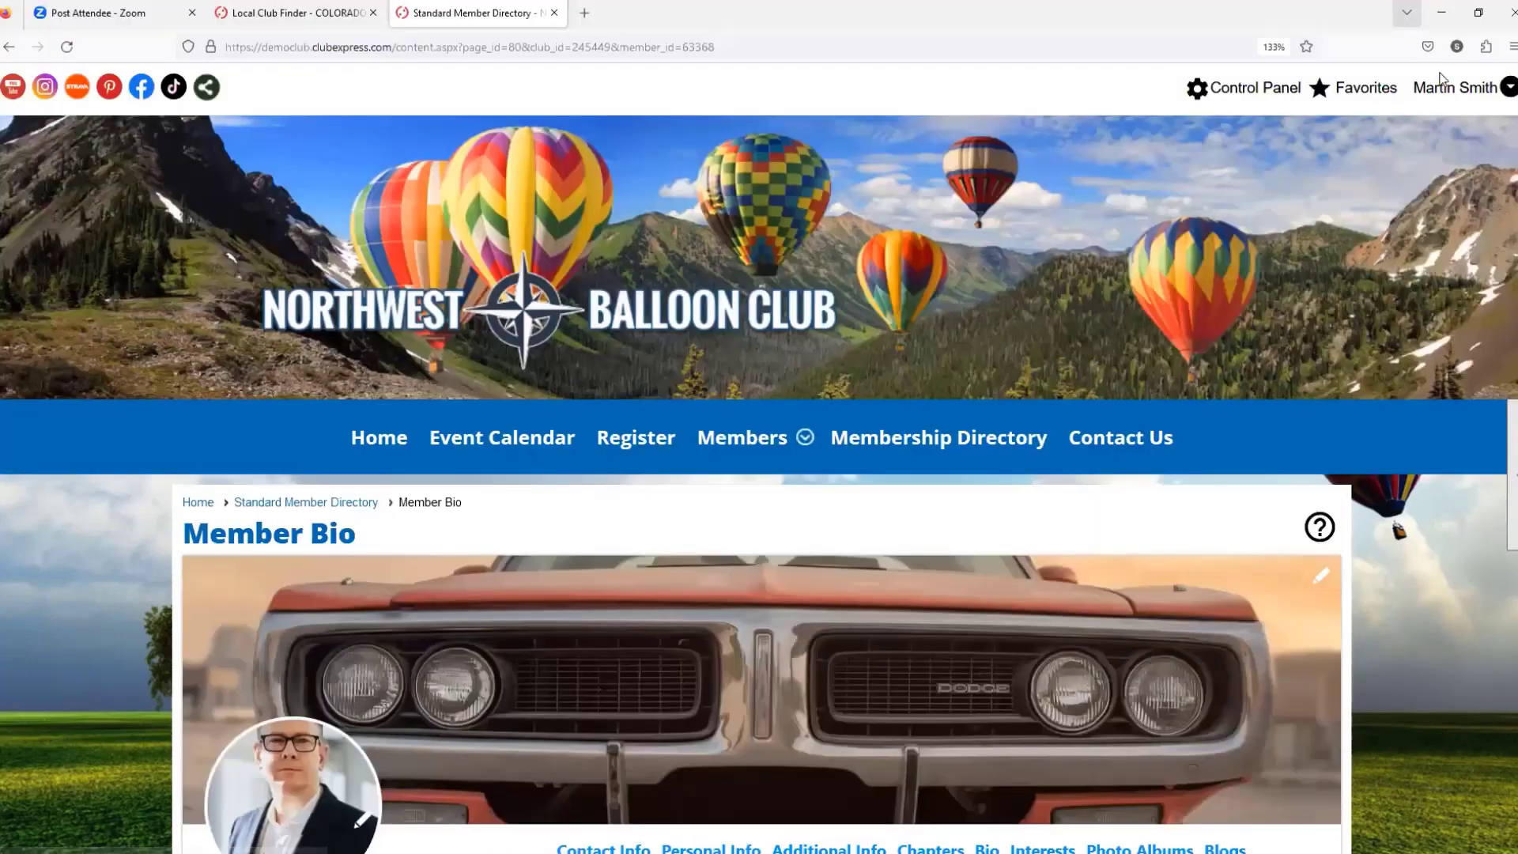
Return to the member's Profile page and open the Payment/Credit History from its Histories options
click(1447, 19)
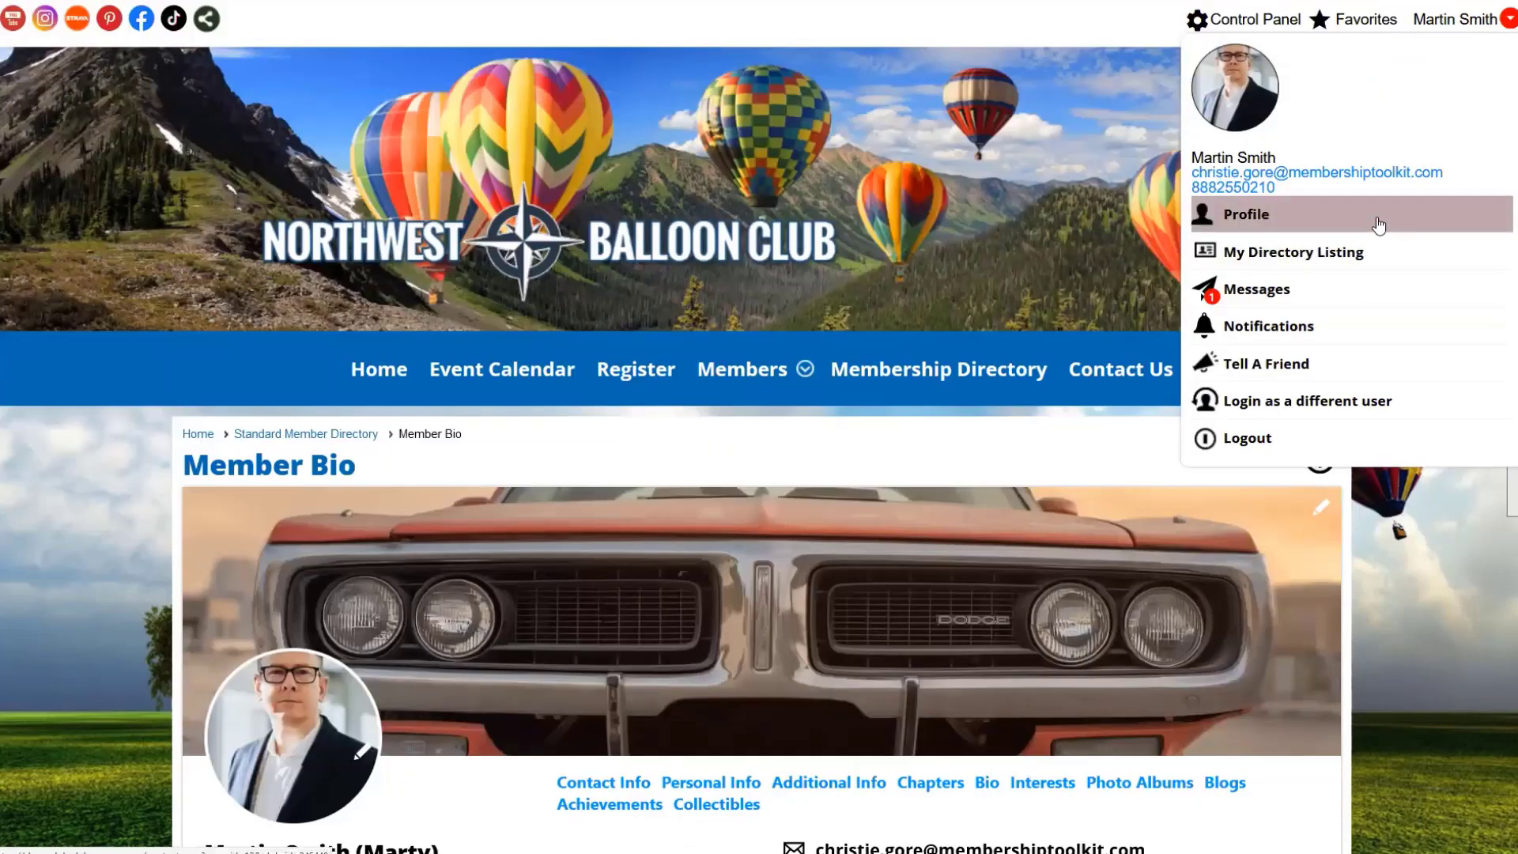
click(1377, 226)
scroll(873, 352, down, 5)
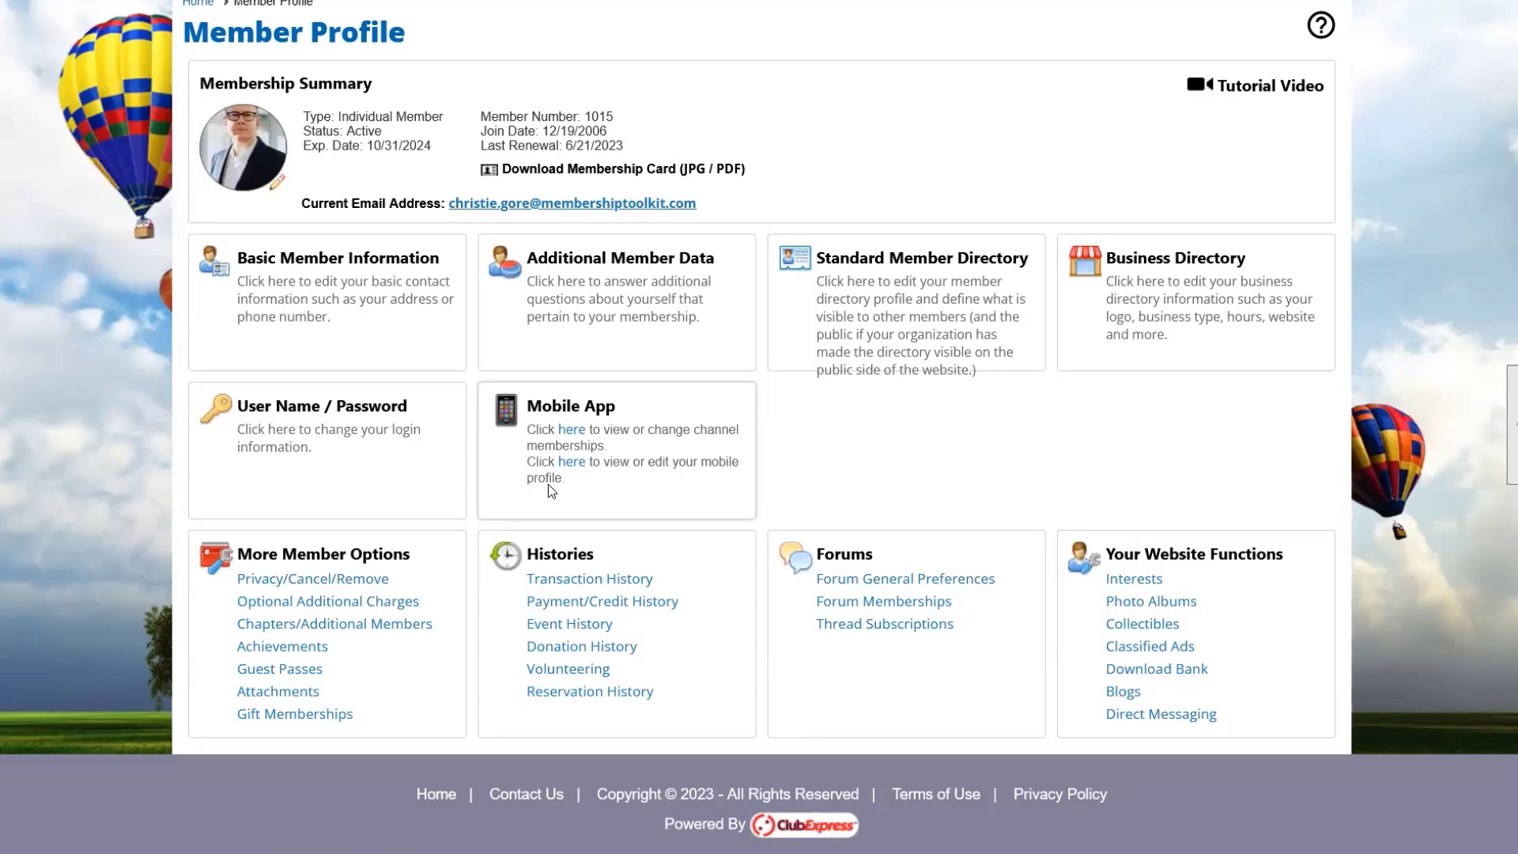
click(601, 606)
scroll(600, 609, down, 4)
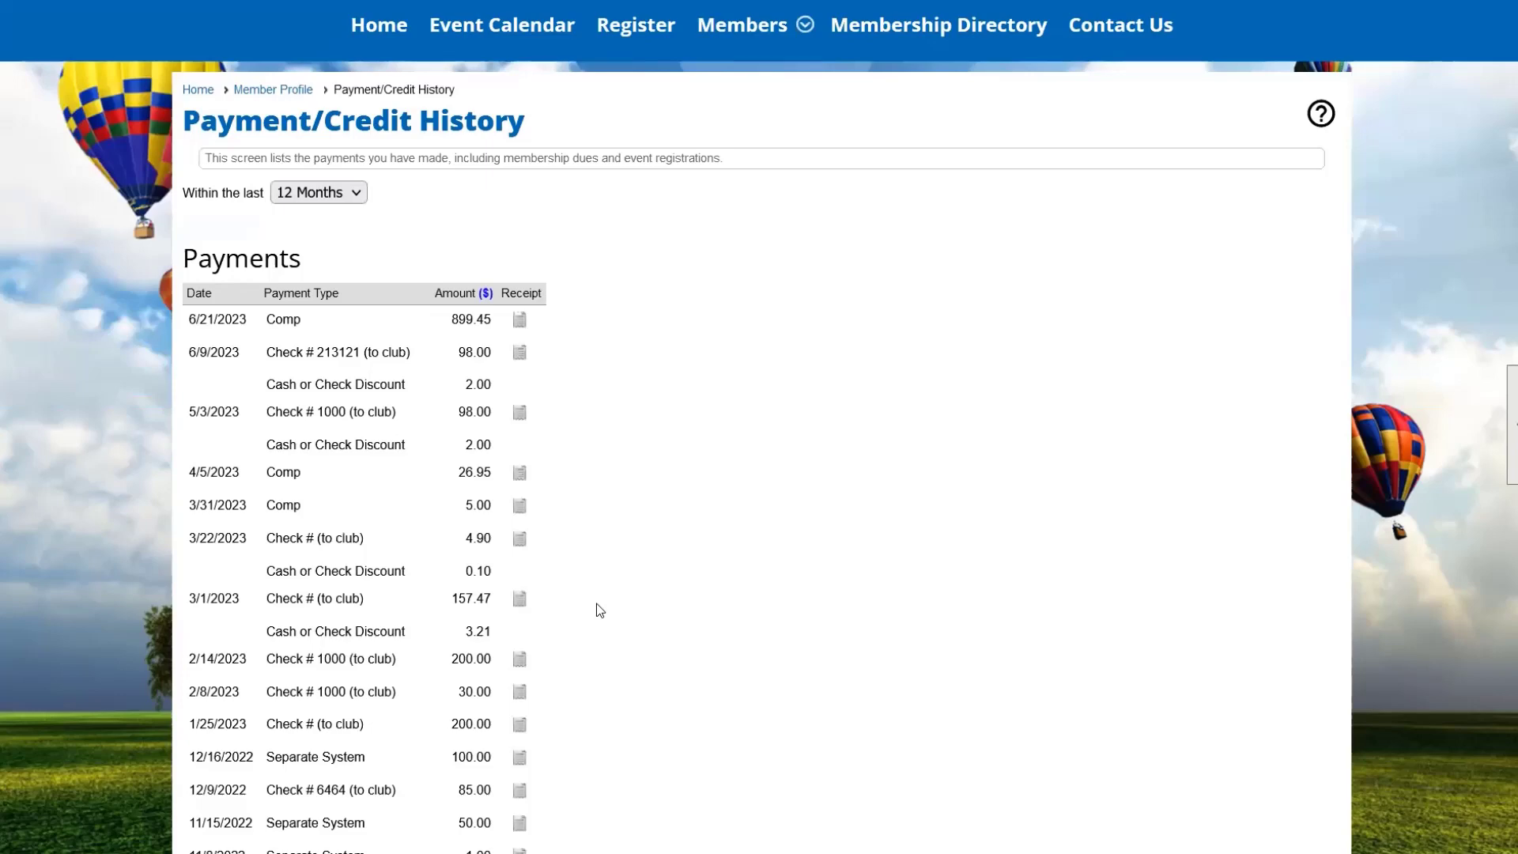
View the receipt for the 6/21/2023 payment through to its refund policy and close it
click(528, 322)
scroll(704, 494, up, 3)
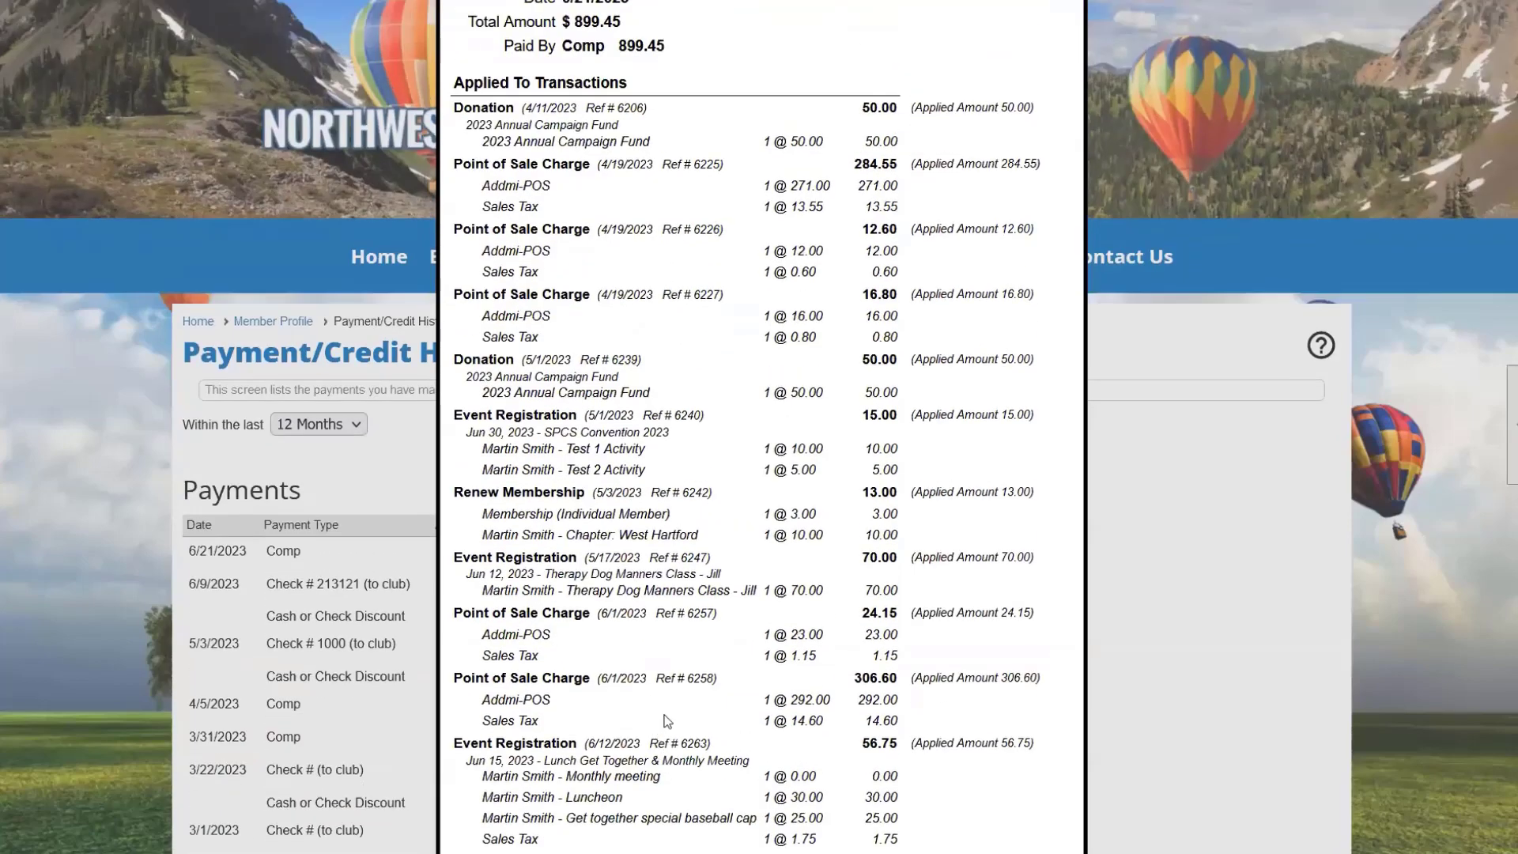
scroll(666, 721, down, 4)
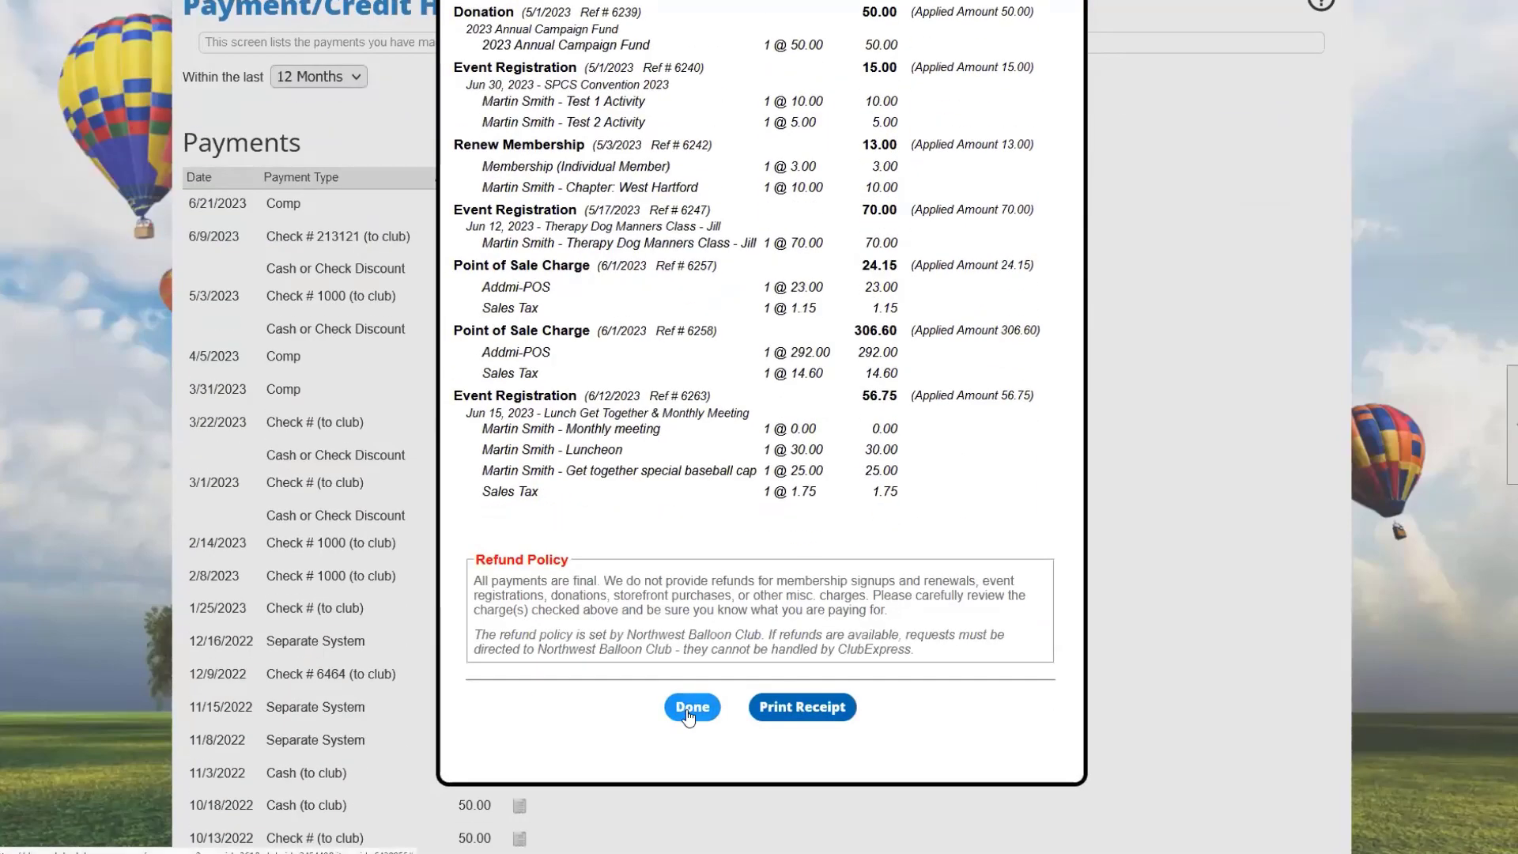
click(689, 708)
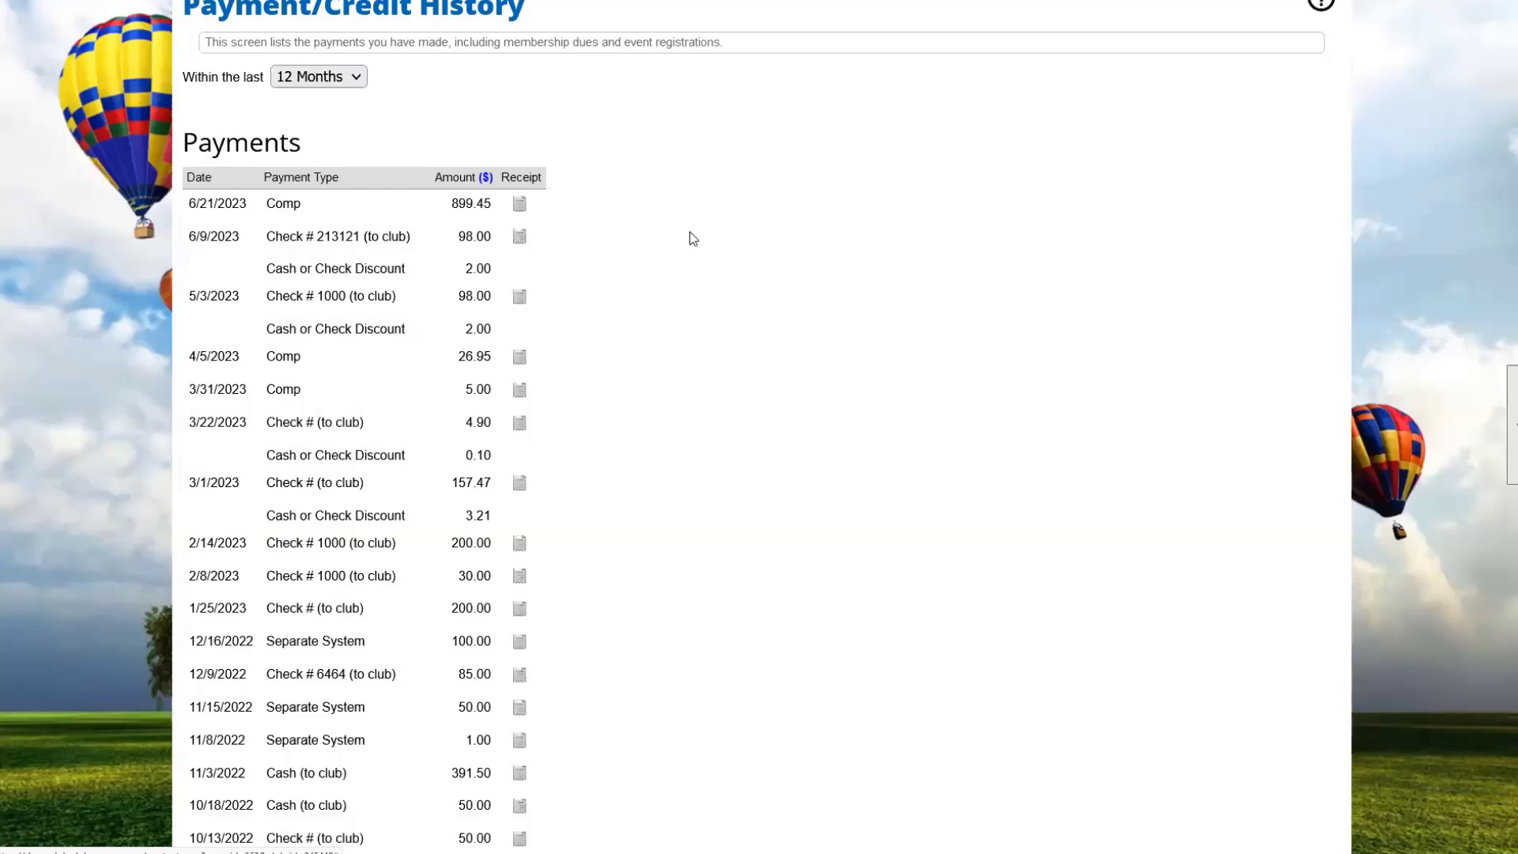
Go back to the Member Profile, look over the Members page choices and open the Documents page
key(alt+Left)
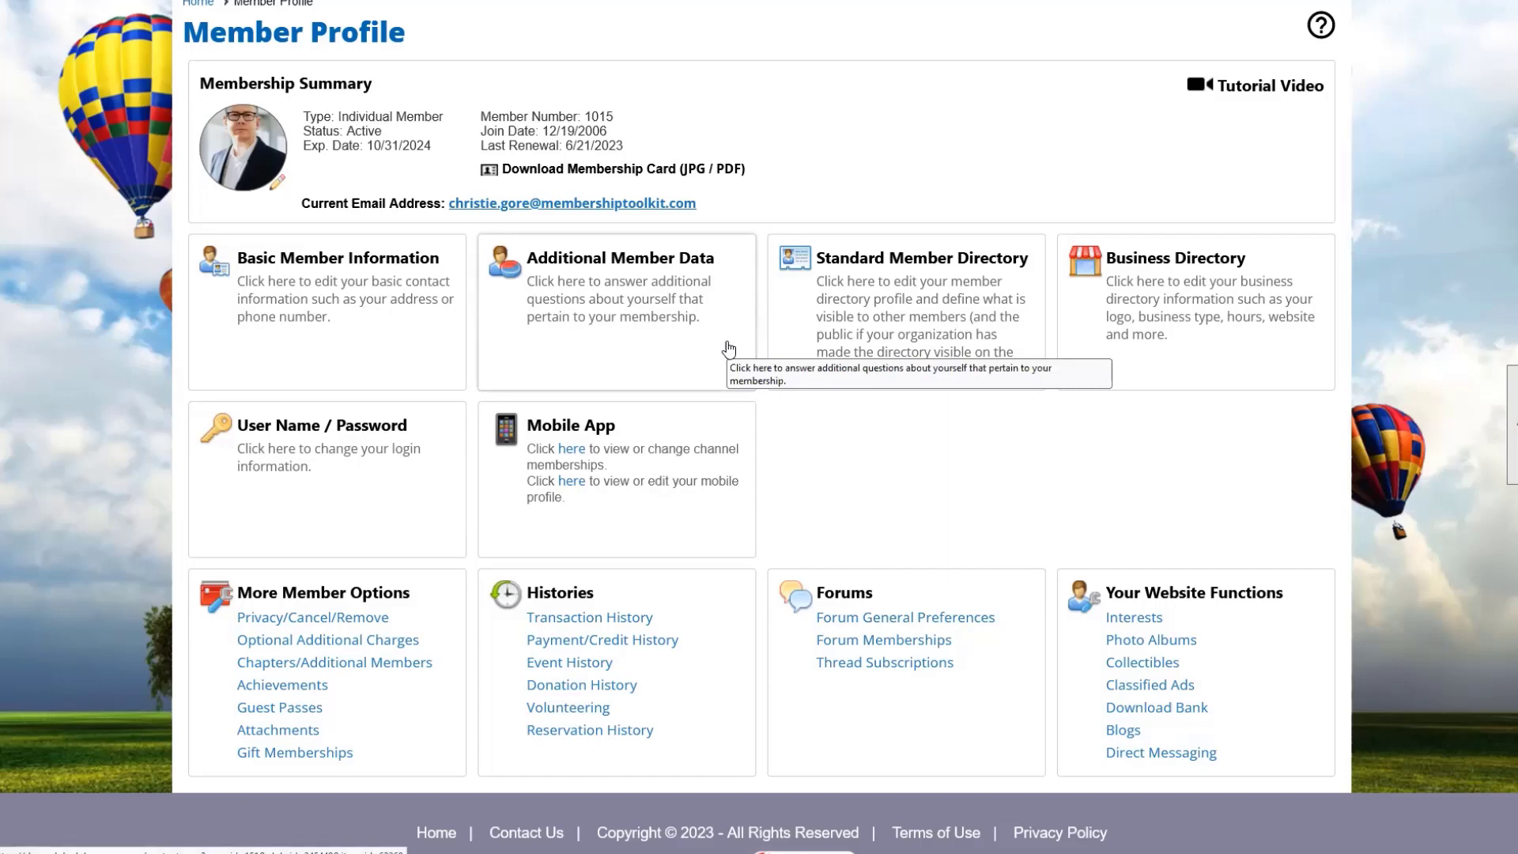
scroll(728, 349, up, 3)
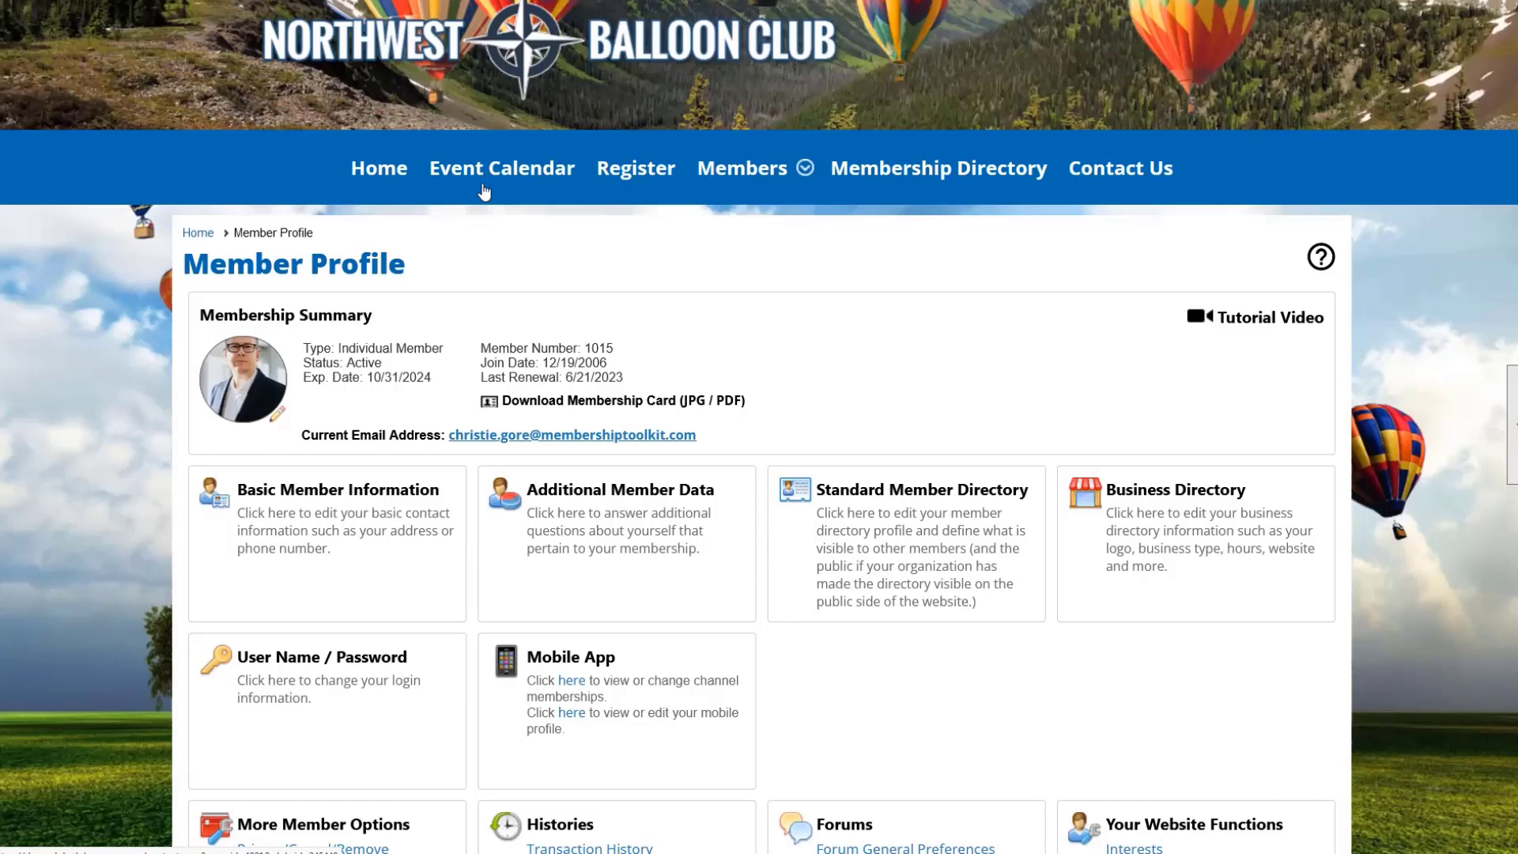
mouse_move(747, 181)
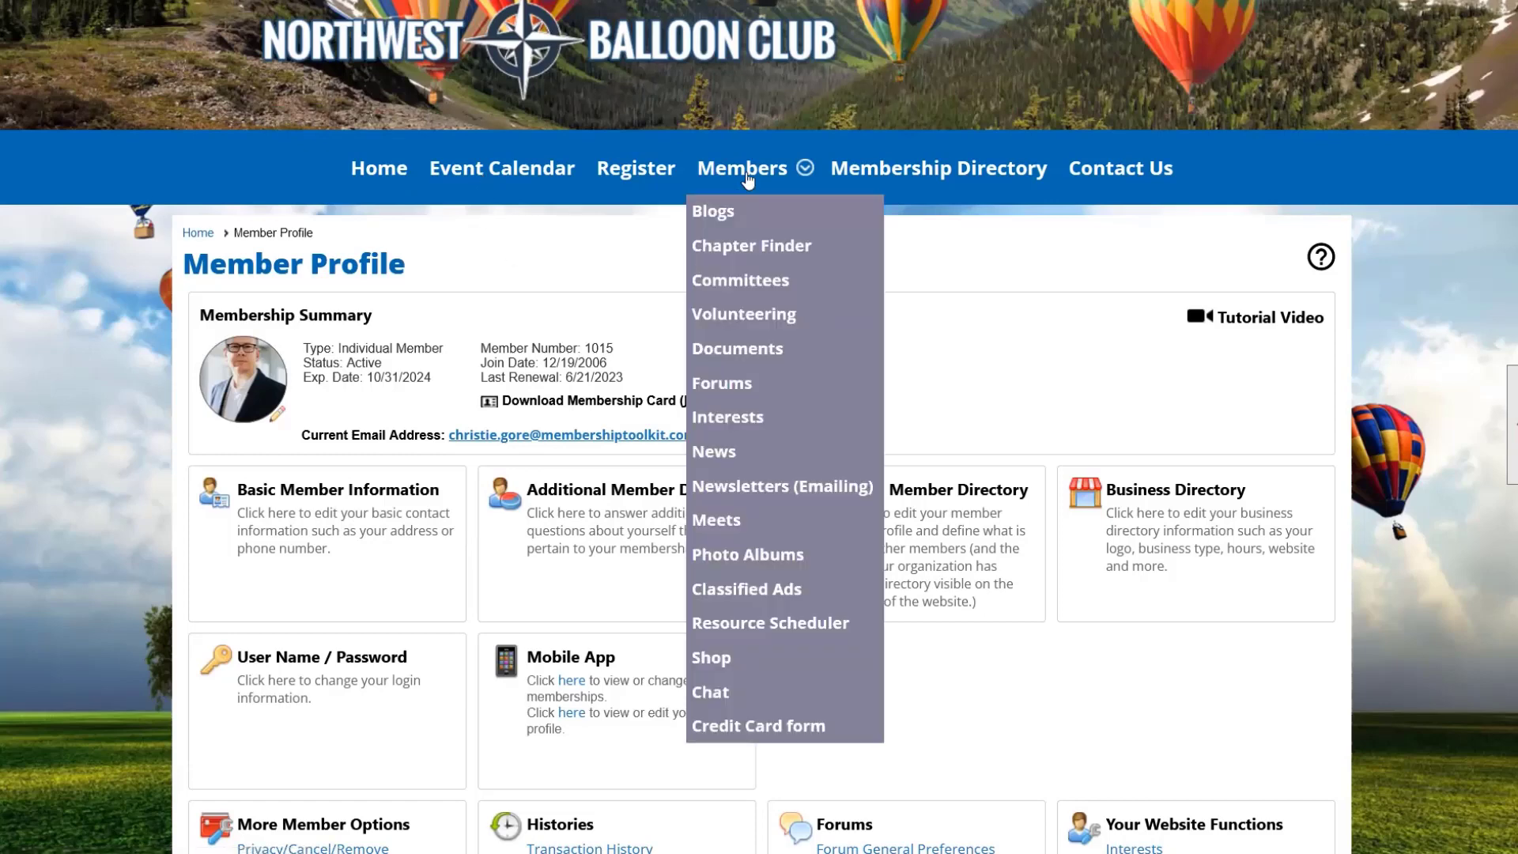
scroll(747, 180, down, 2)
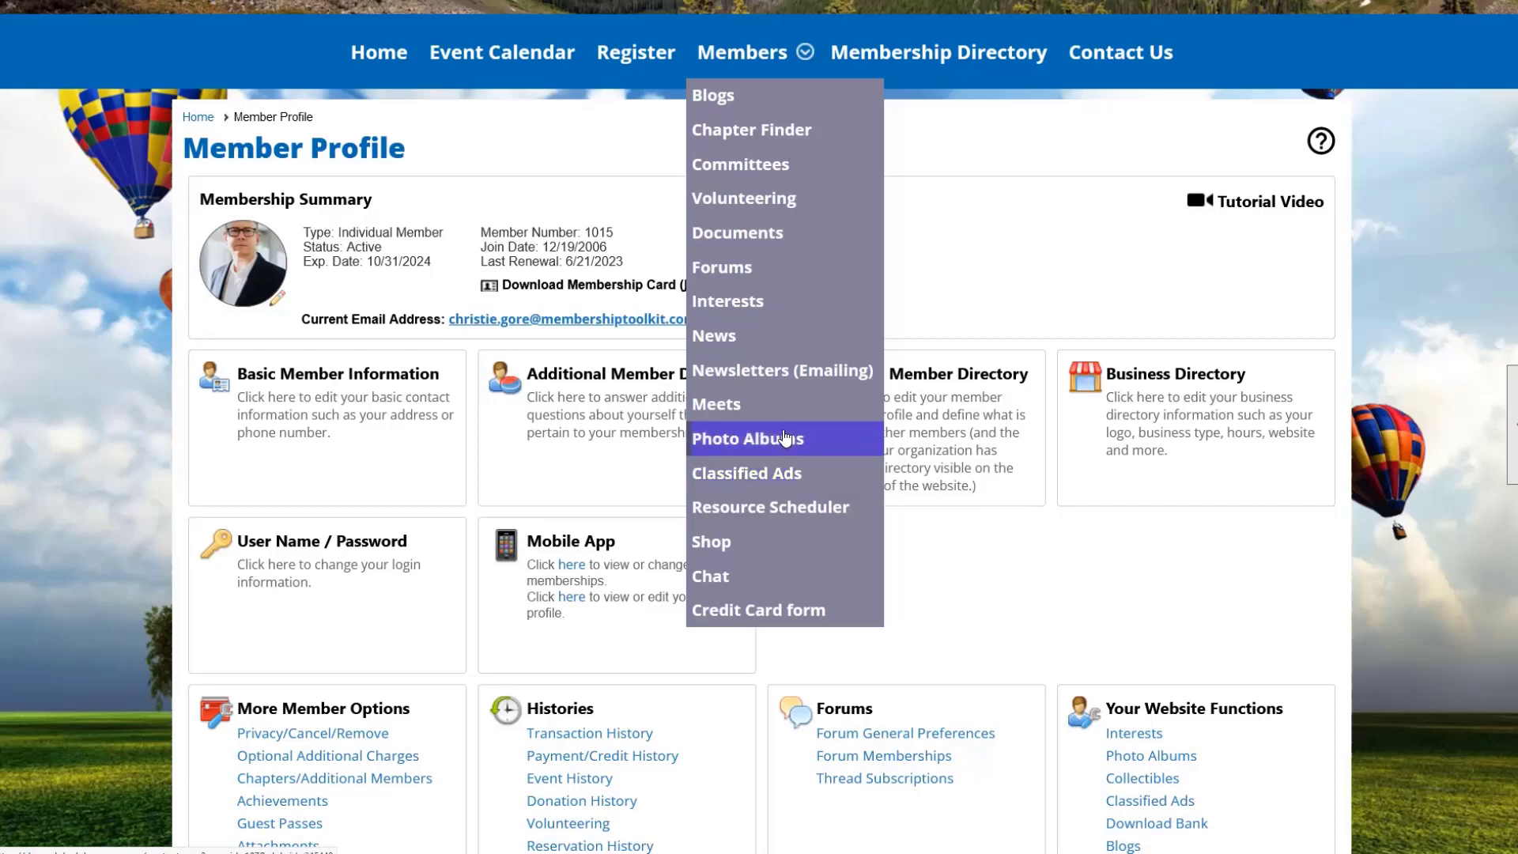
click(798, 239)
scroll(739, 280, down, 4)
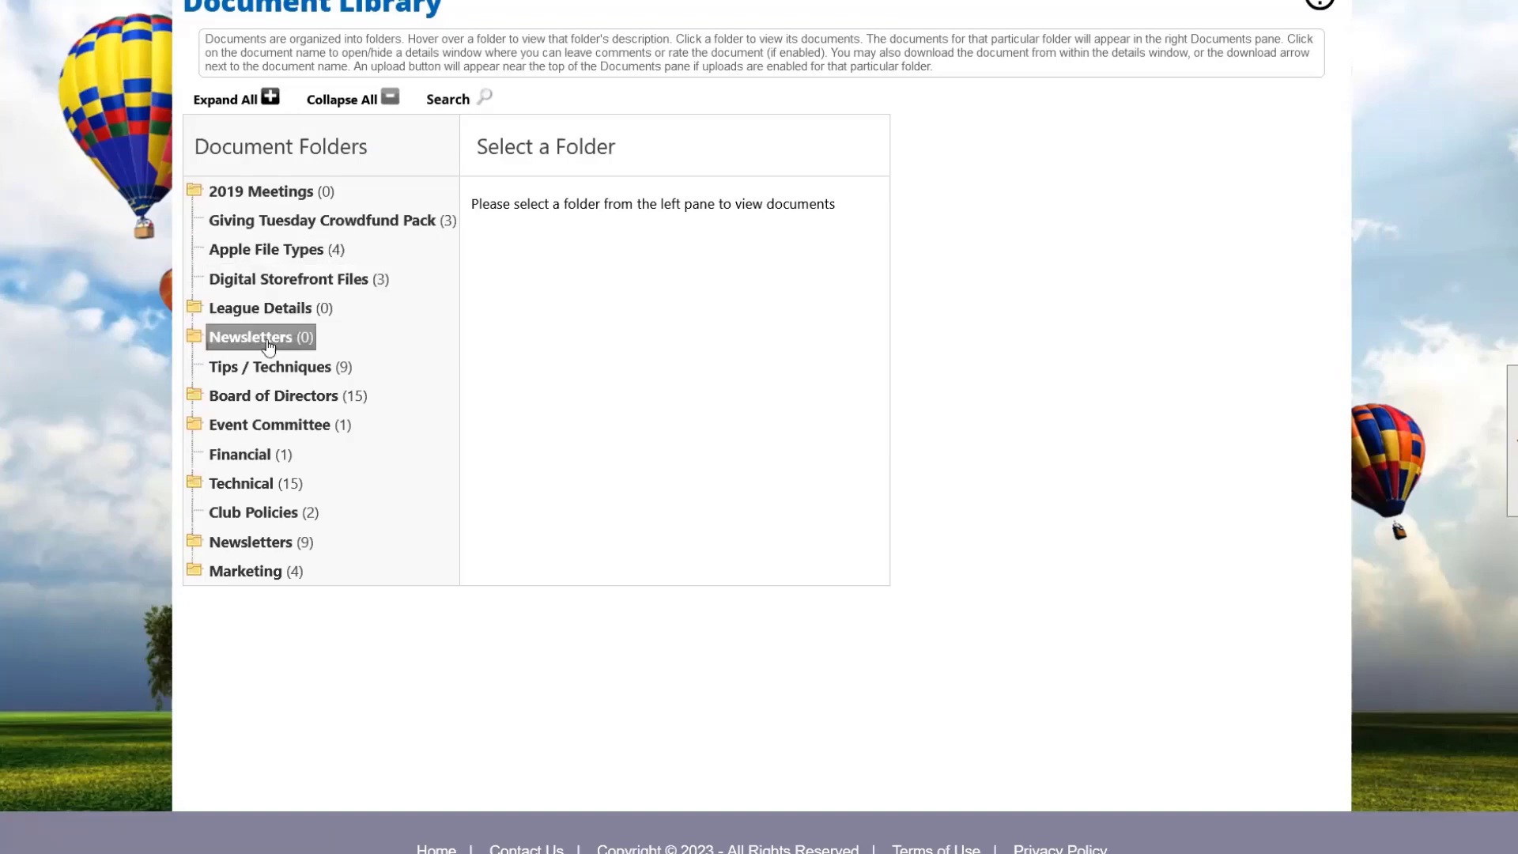
Open the Tips / Techniques folder, view the details of the Clubexpress_Subscription_Agreement_updated_5_30_2018.docx document and close them
click(274, 373)
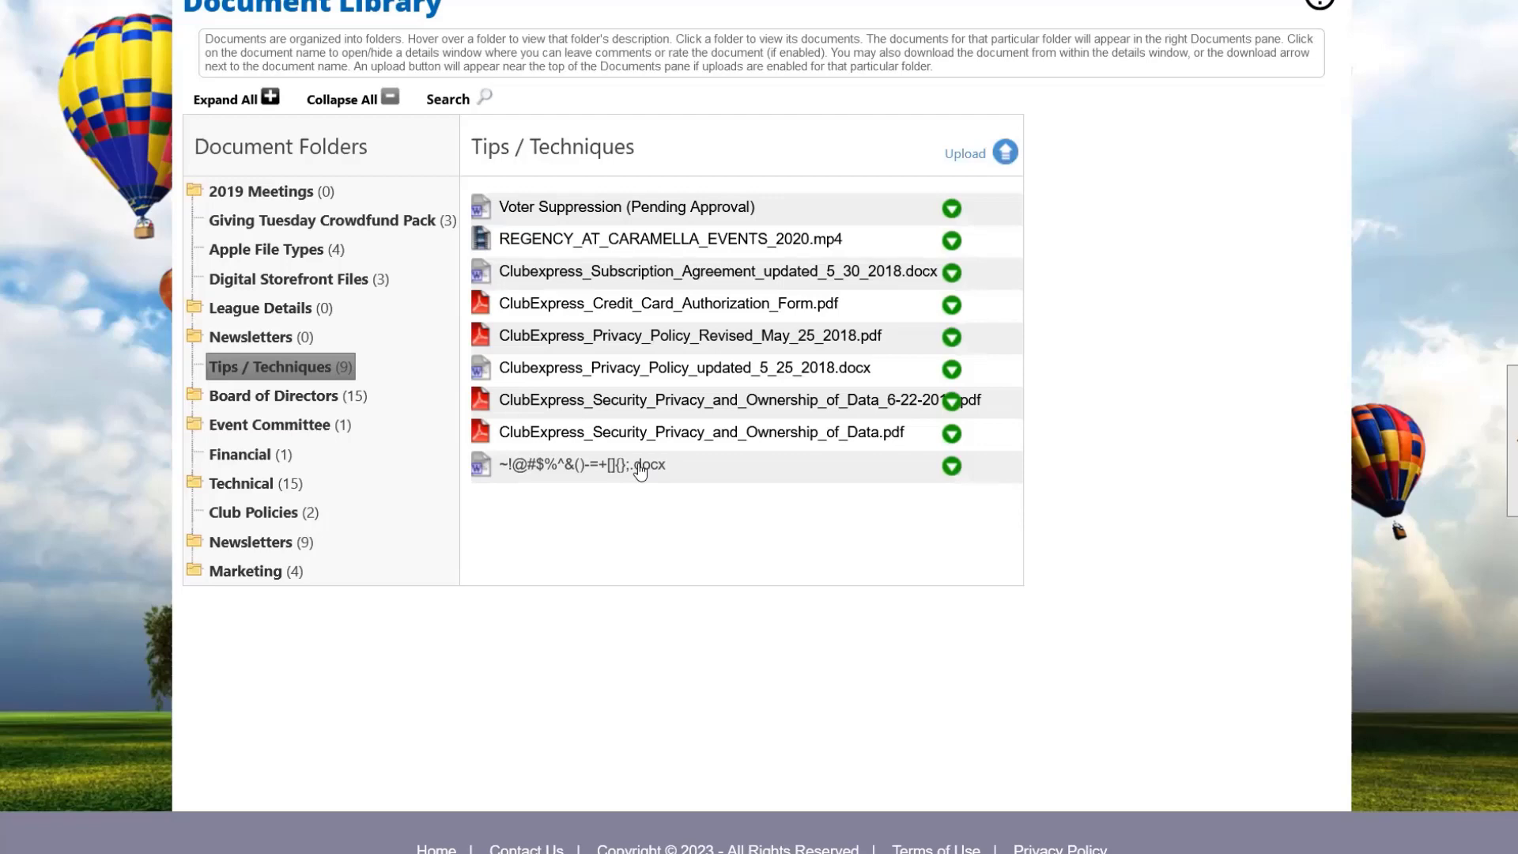
click(592, 277)
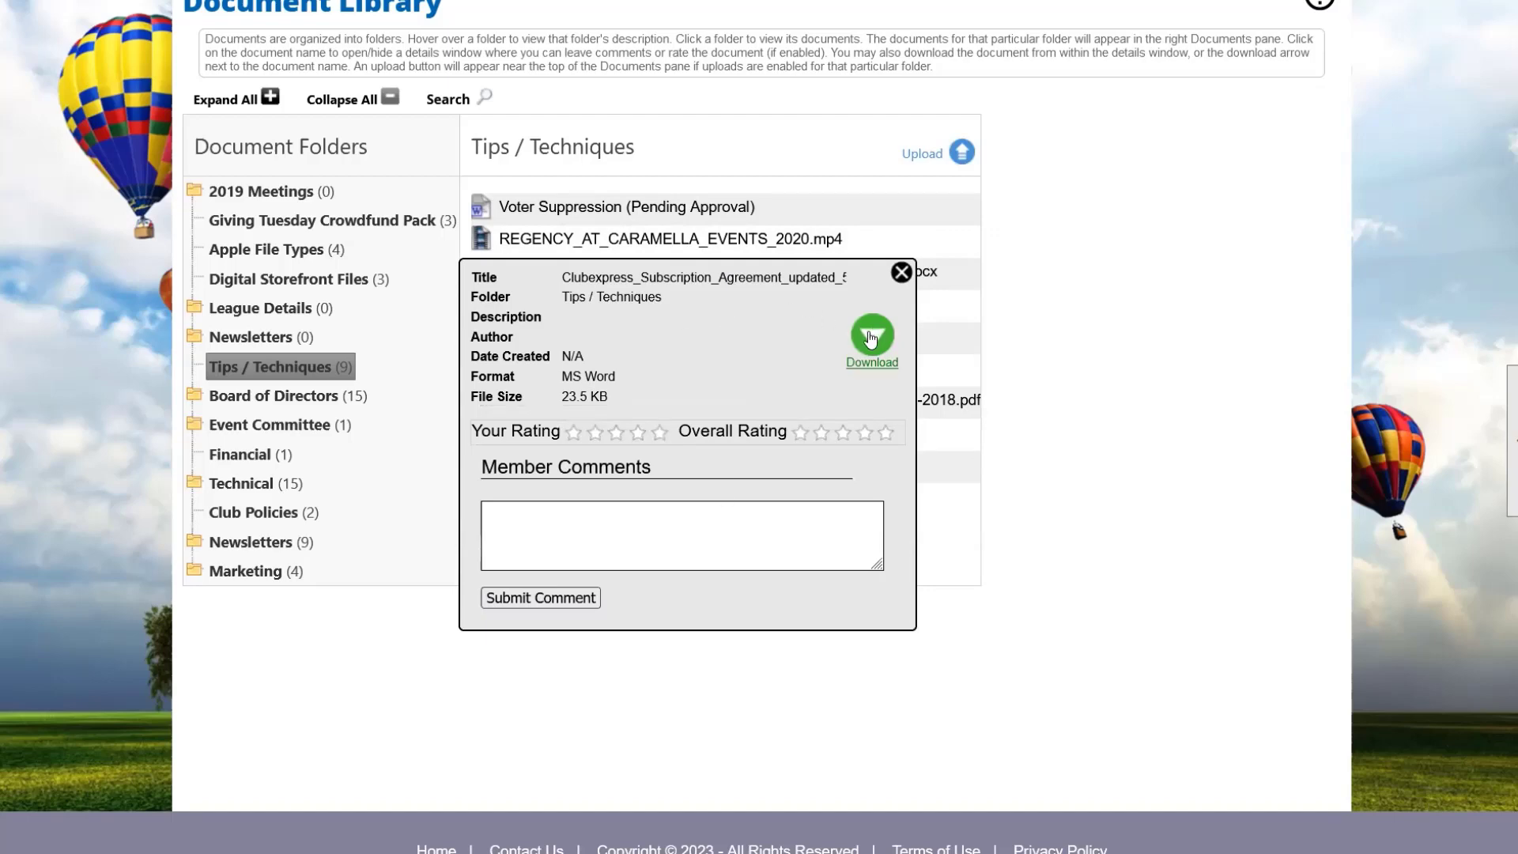
click(902, 274)
Open the Document Search page, look over its search criteria and return to the Document Library
click(453, 102)
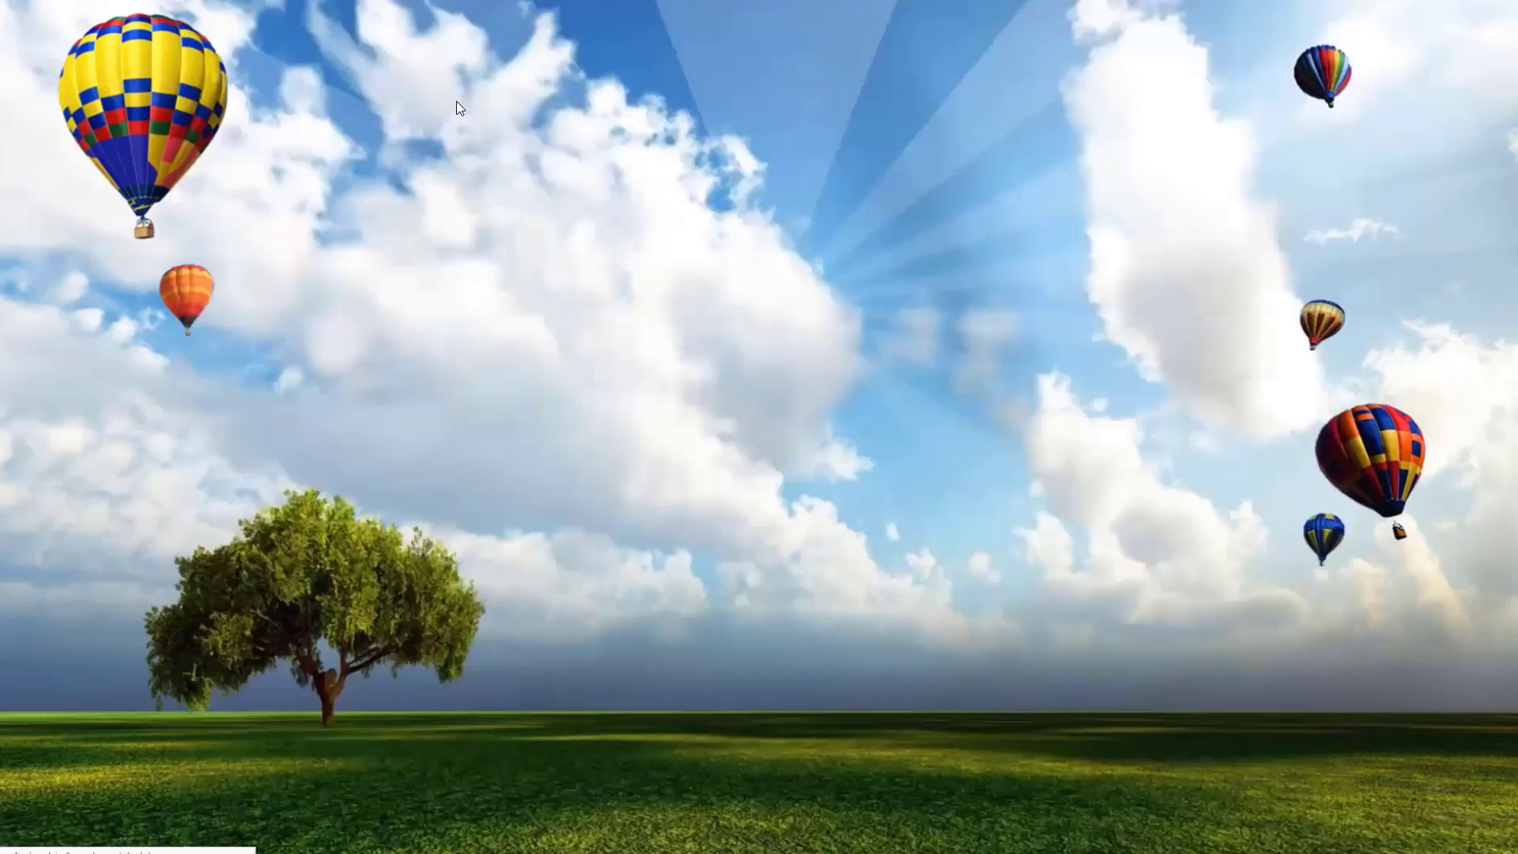
scroll(632, 386, down, 5)
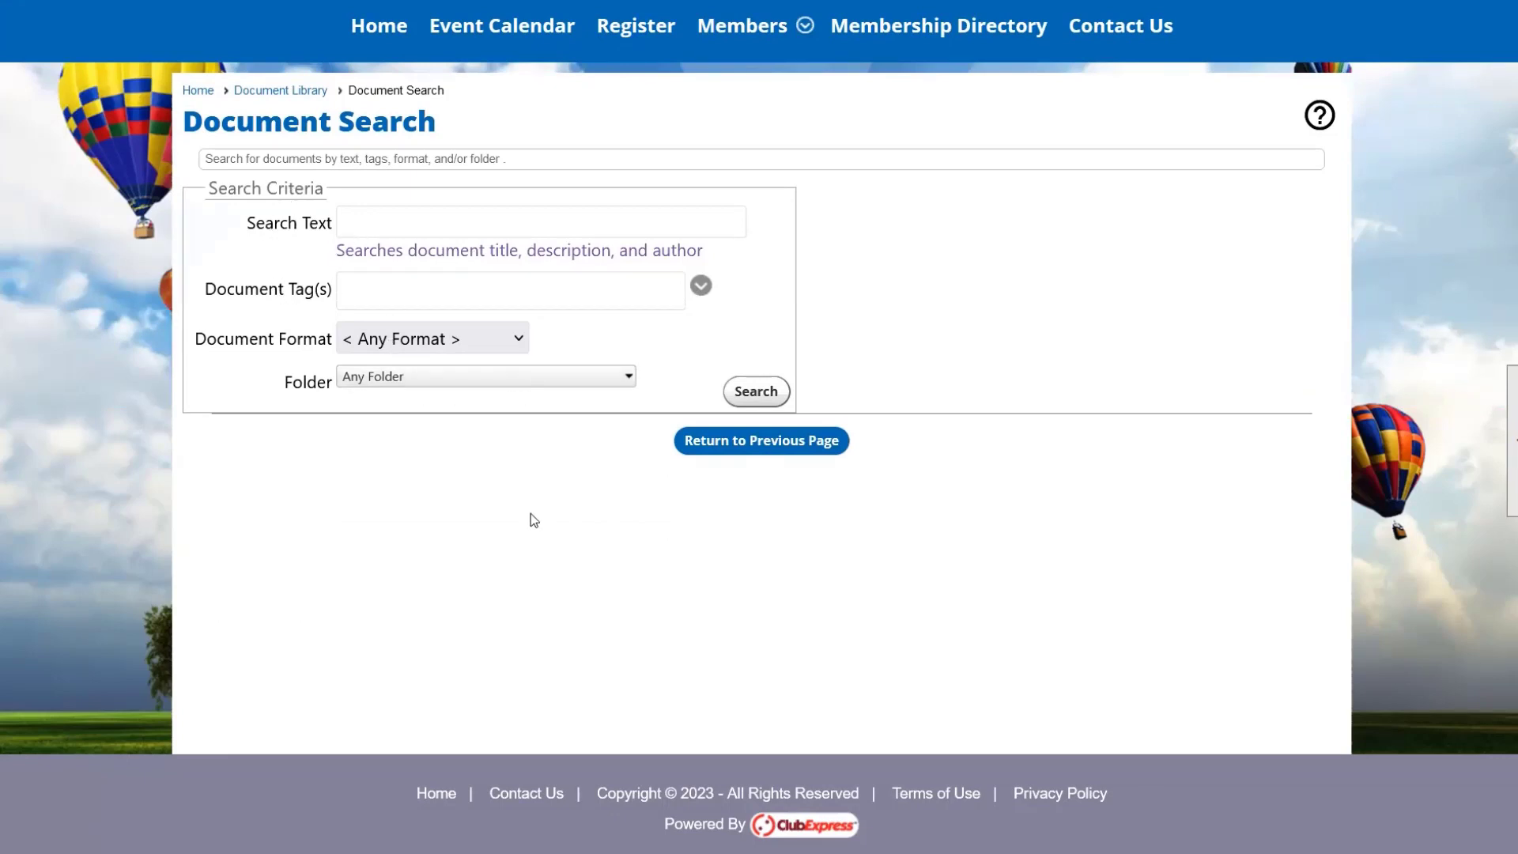
key(alt+Left)
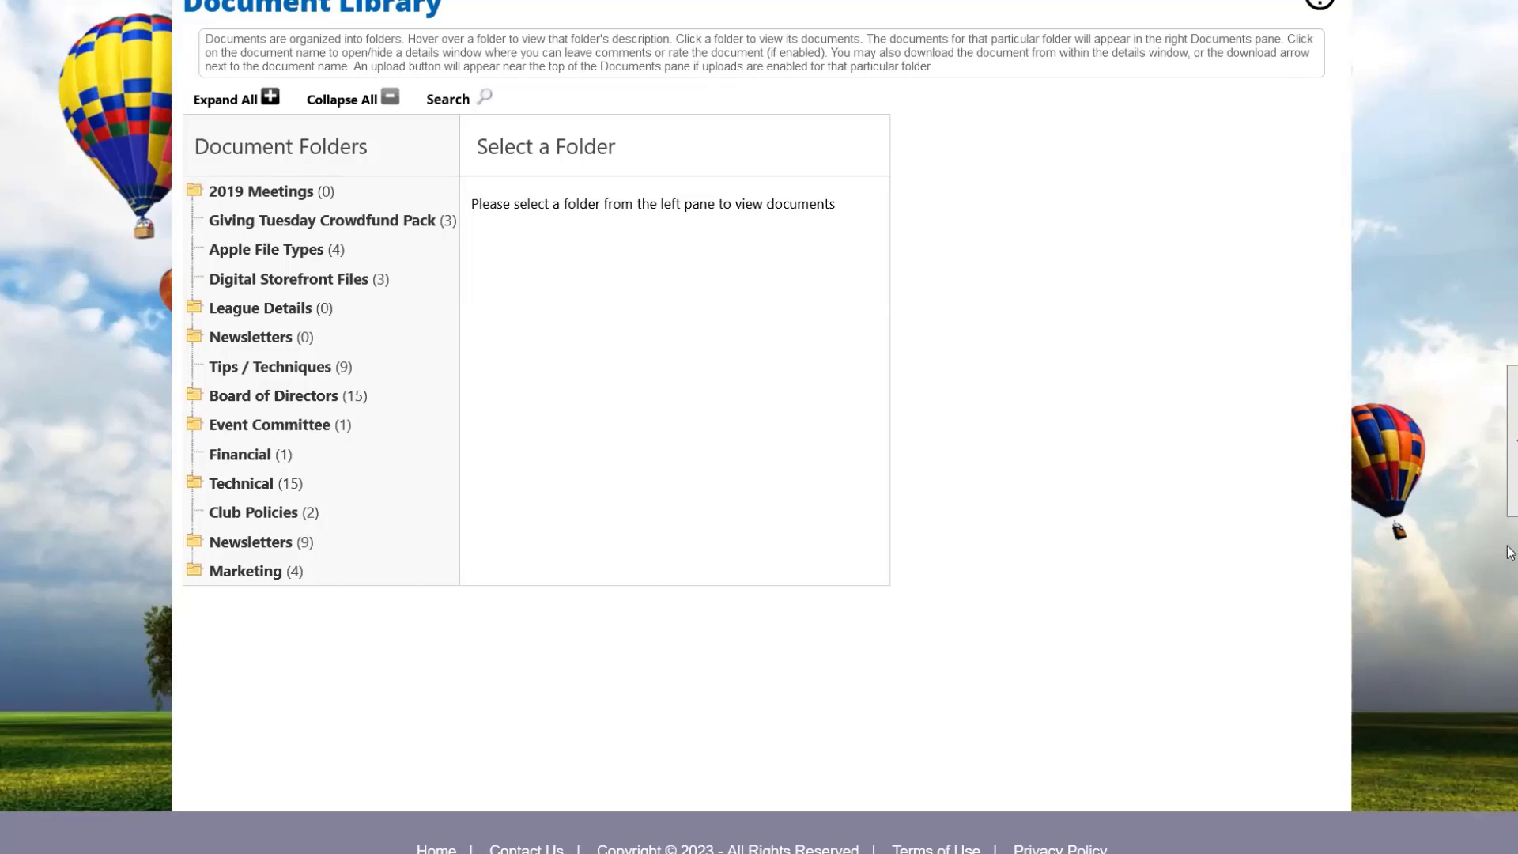
Switch the Document Library to its admin editing page and look over the folder tree
mouse_move(1508, 387)
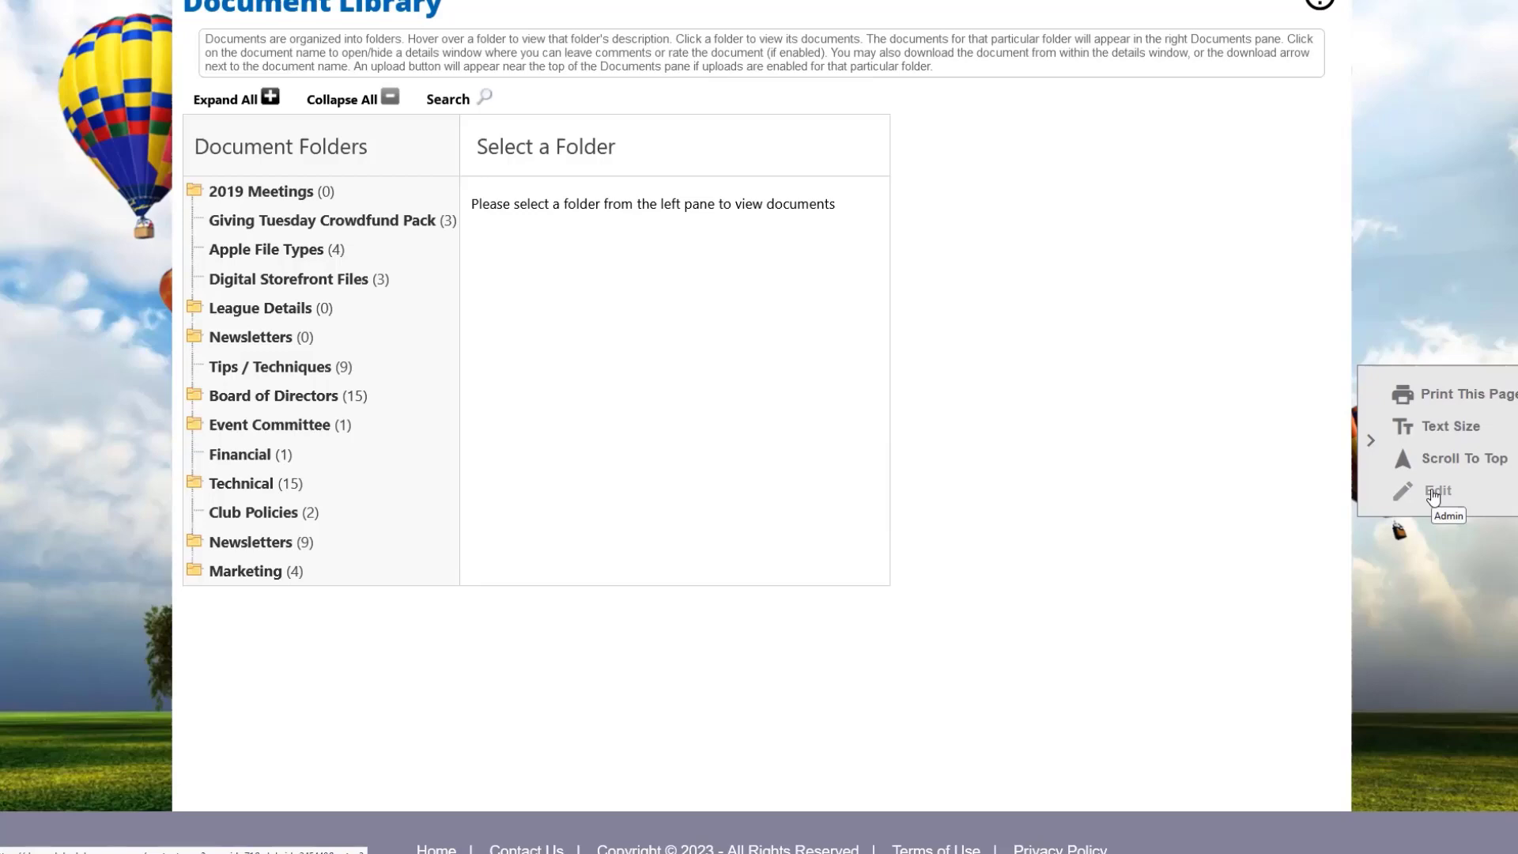
click(1432, 492)
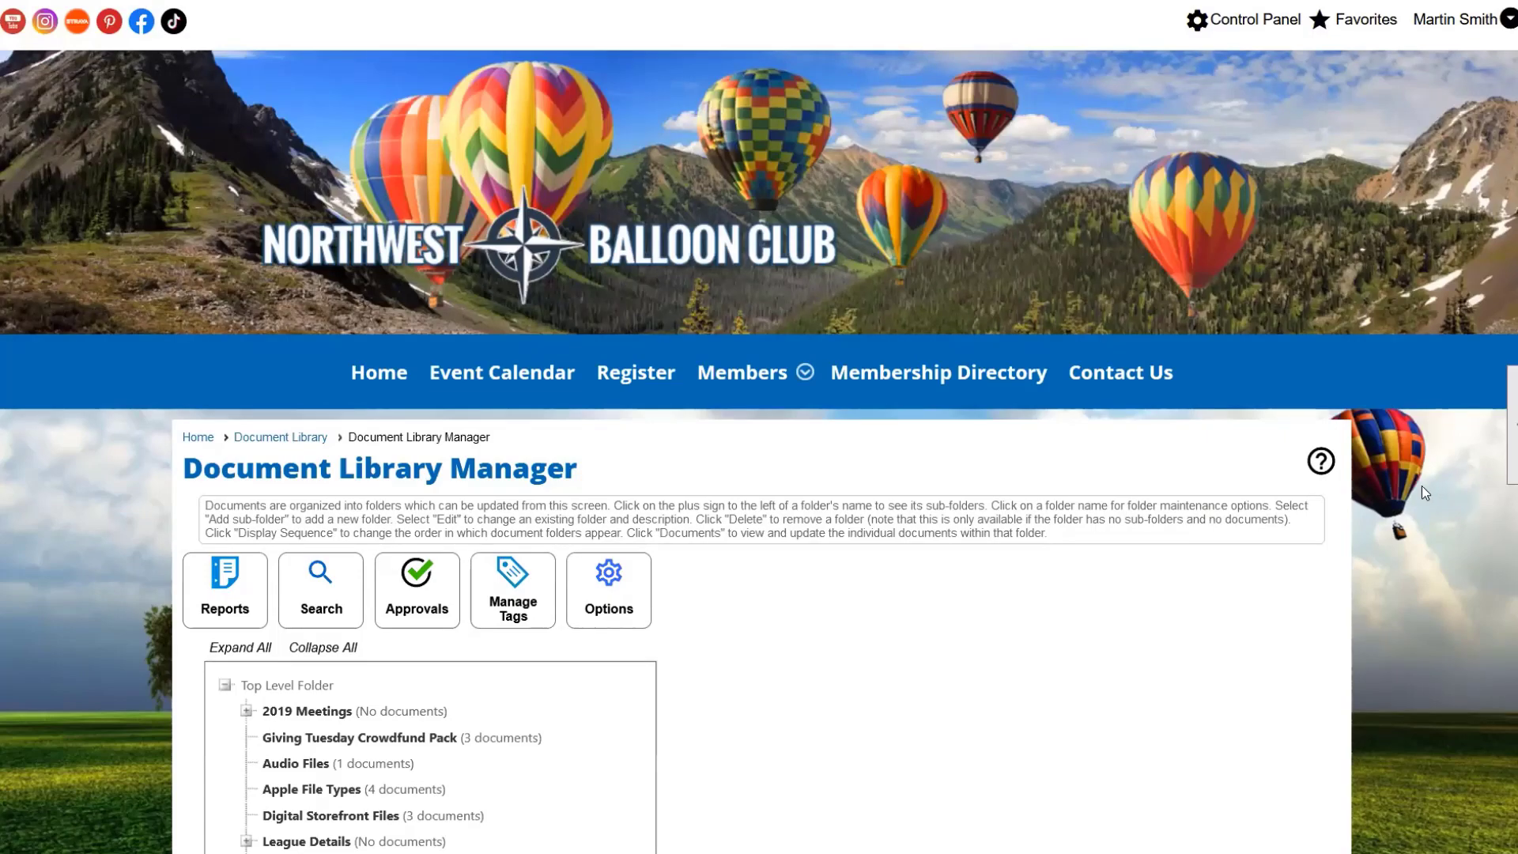
scroll(1421, 490, down, 3)
scroll(1410, 490, down, 3)
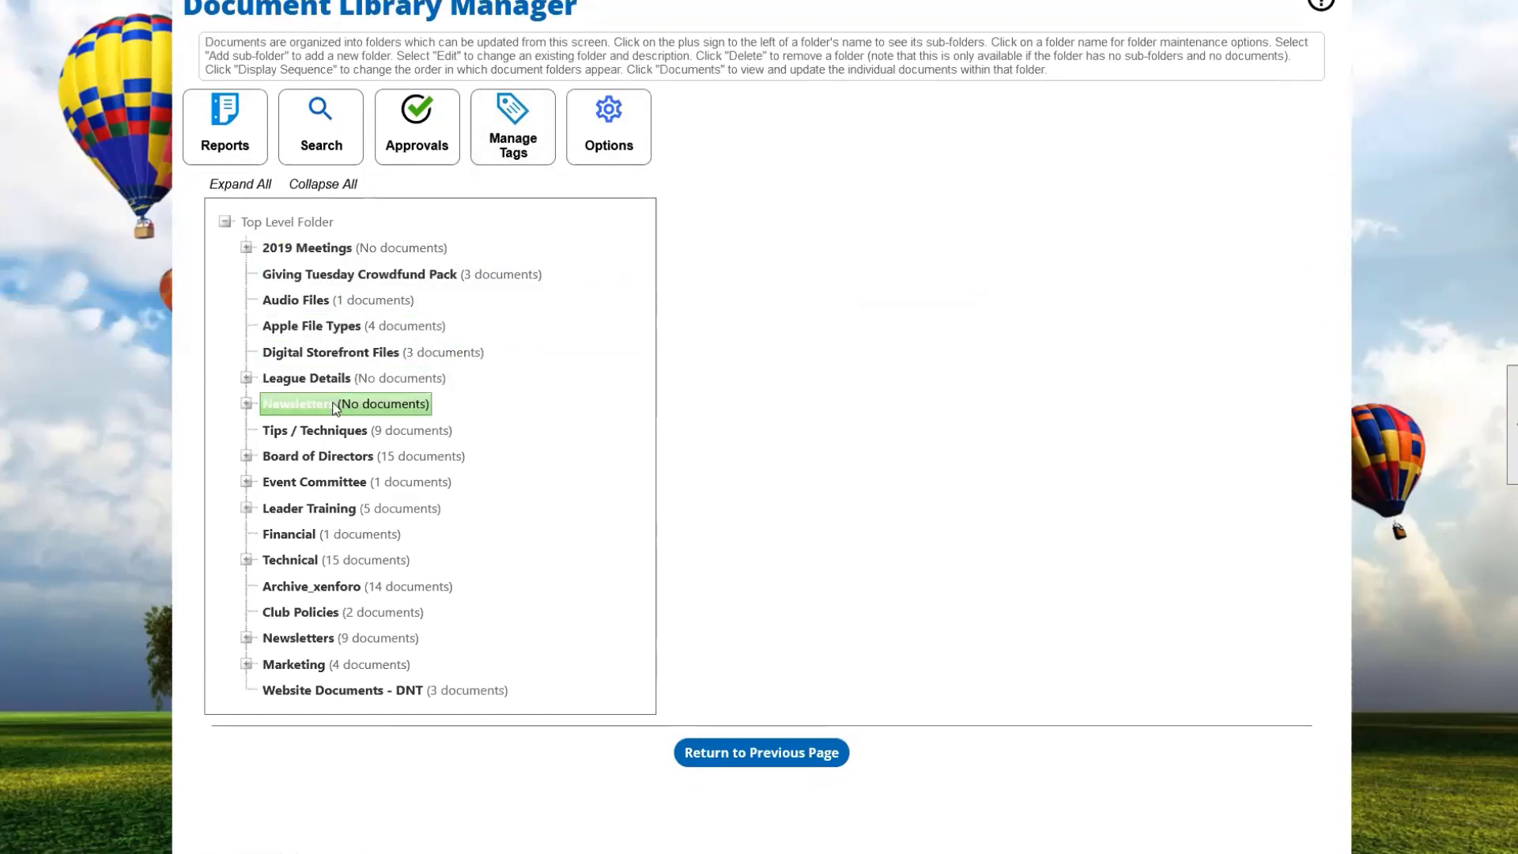
Open the Tips / Techniques folder for editing, view its visibility choices and cancel without saving
click(350, 429)
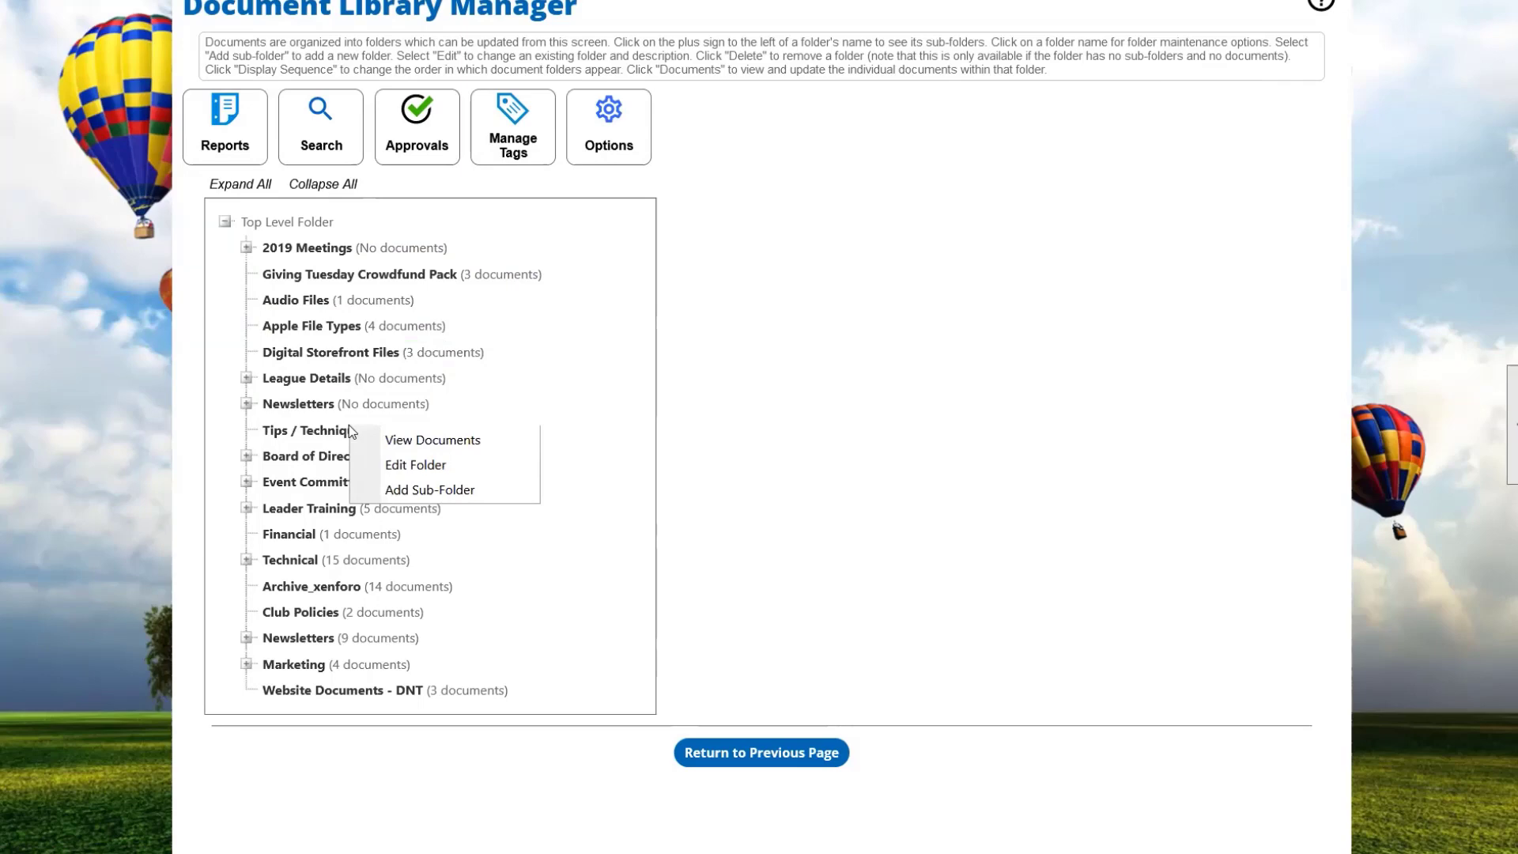
click(430, 468)
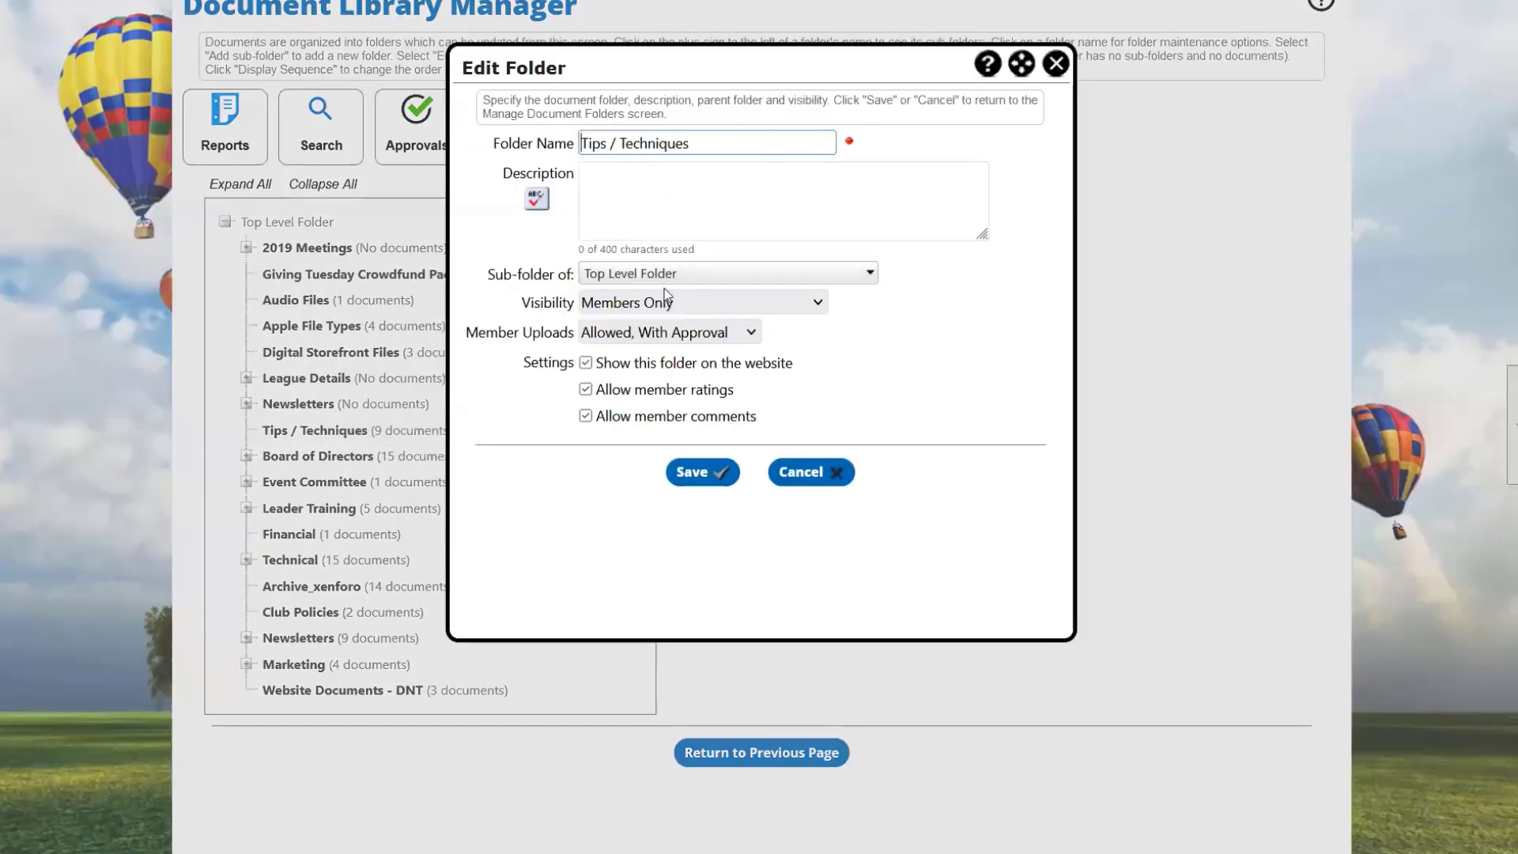
click(615, 304)
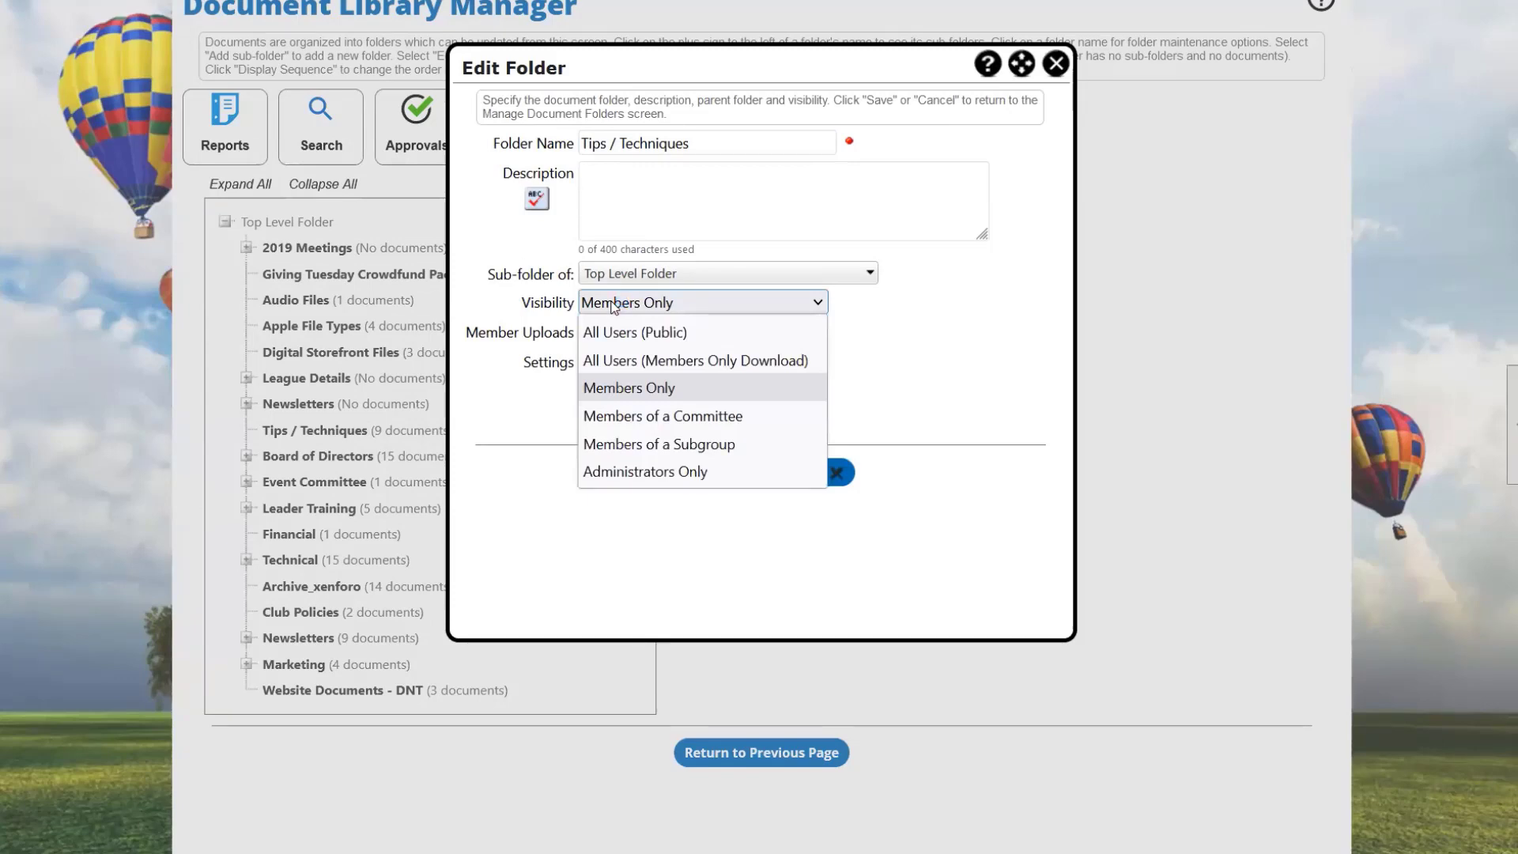
click(933, 364)
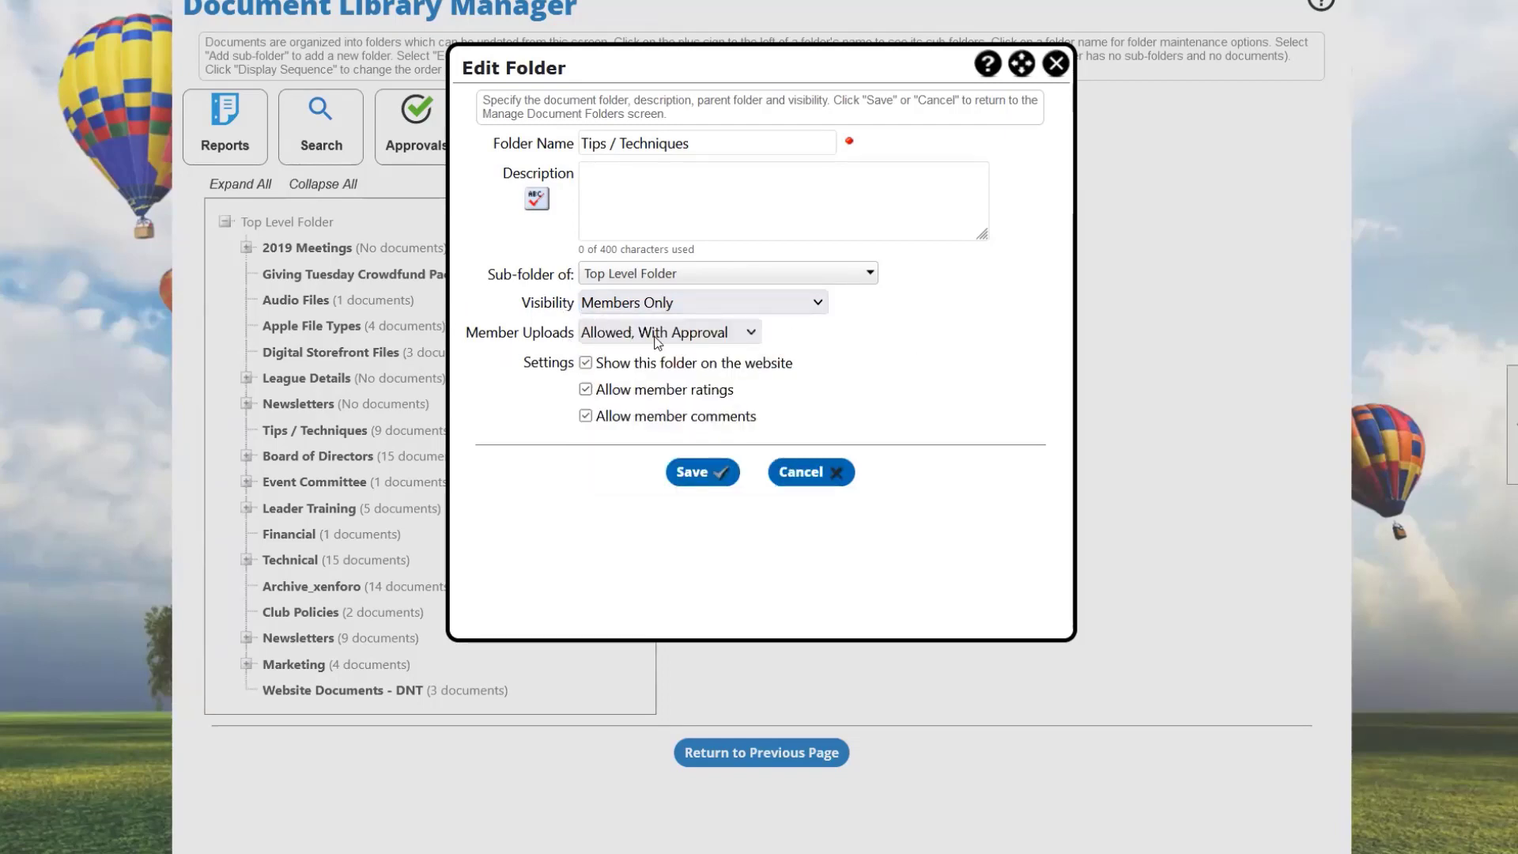
click(803, 472)
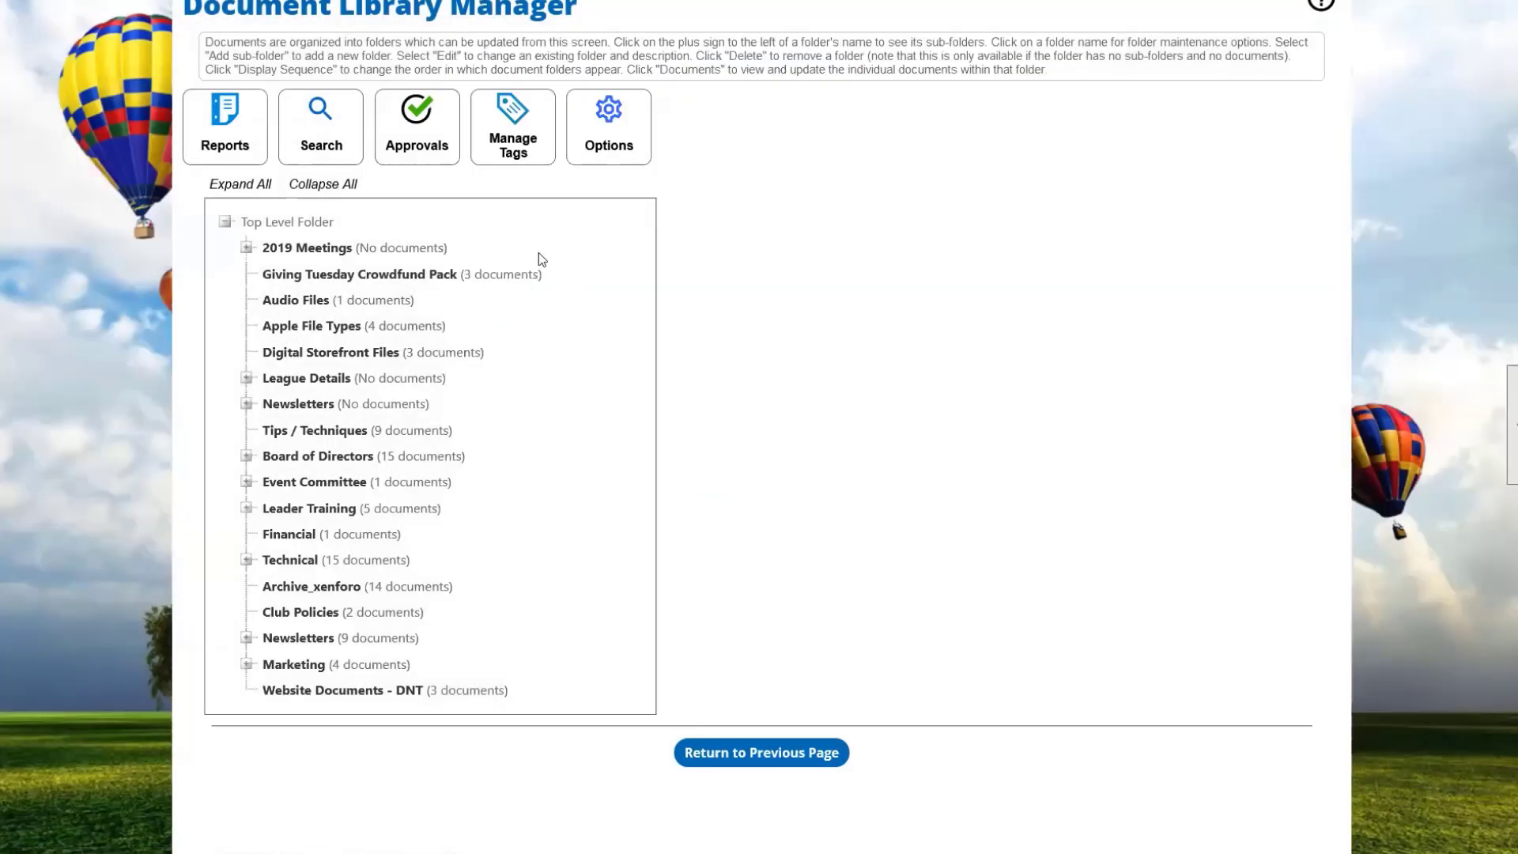
View the list of documents stored in the Tips / Techniques folder
click(336, 433)
click(395, 448)
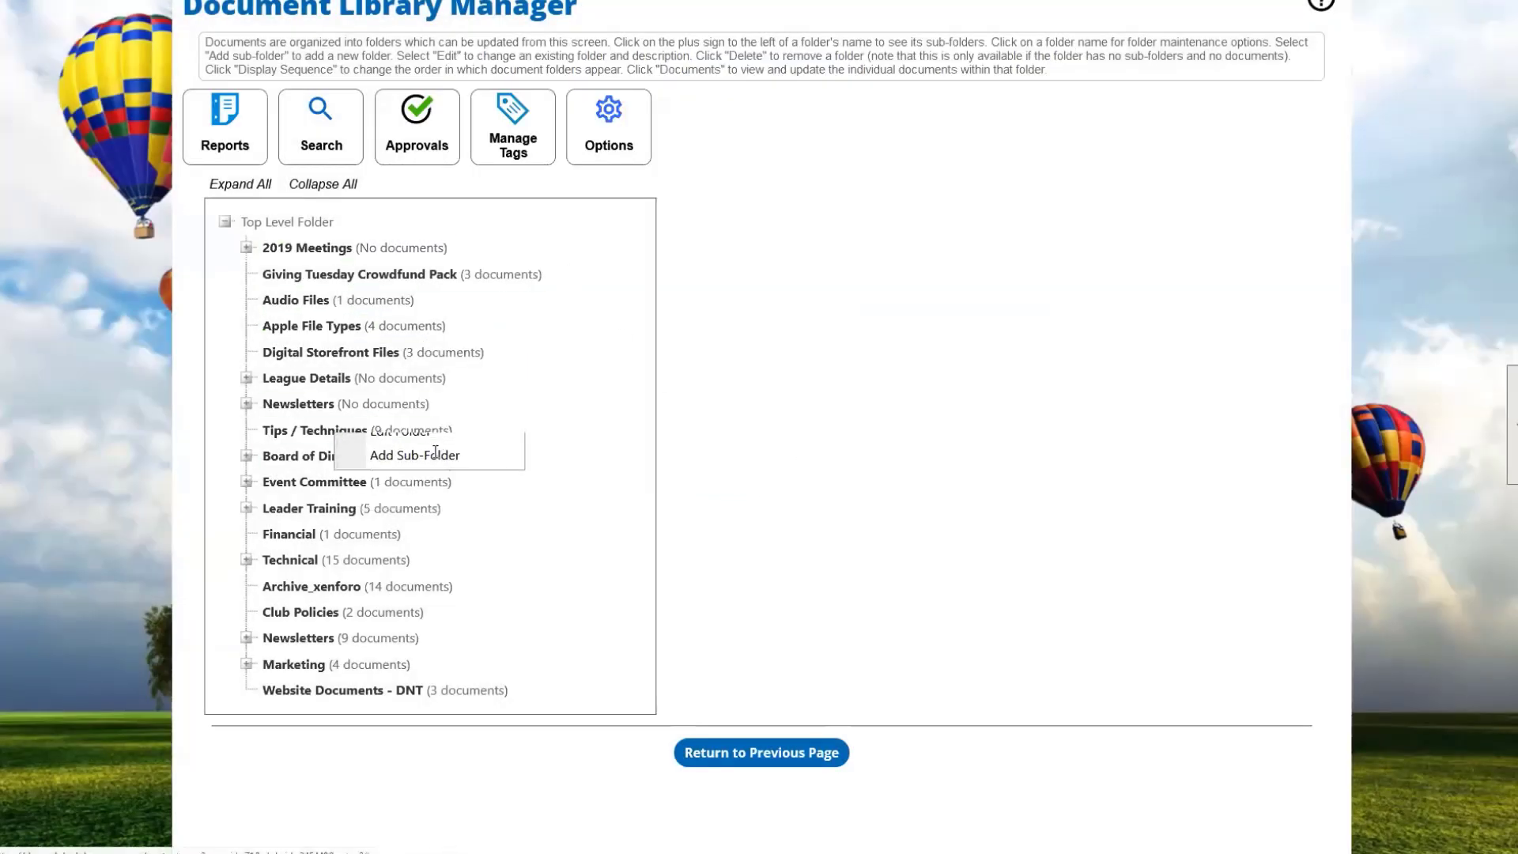
scroll(808, 349, down, 5)
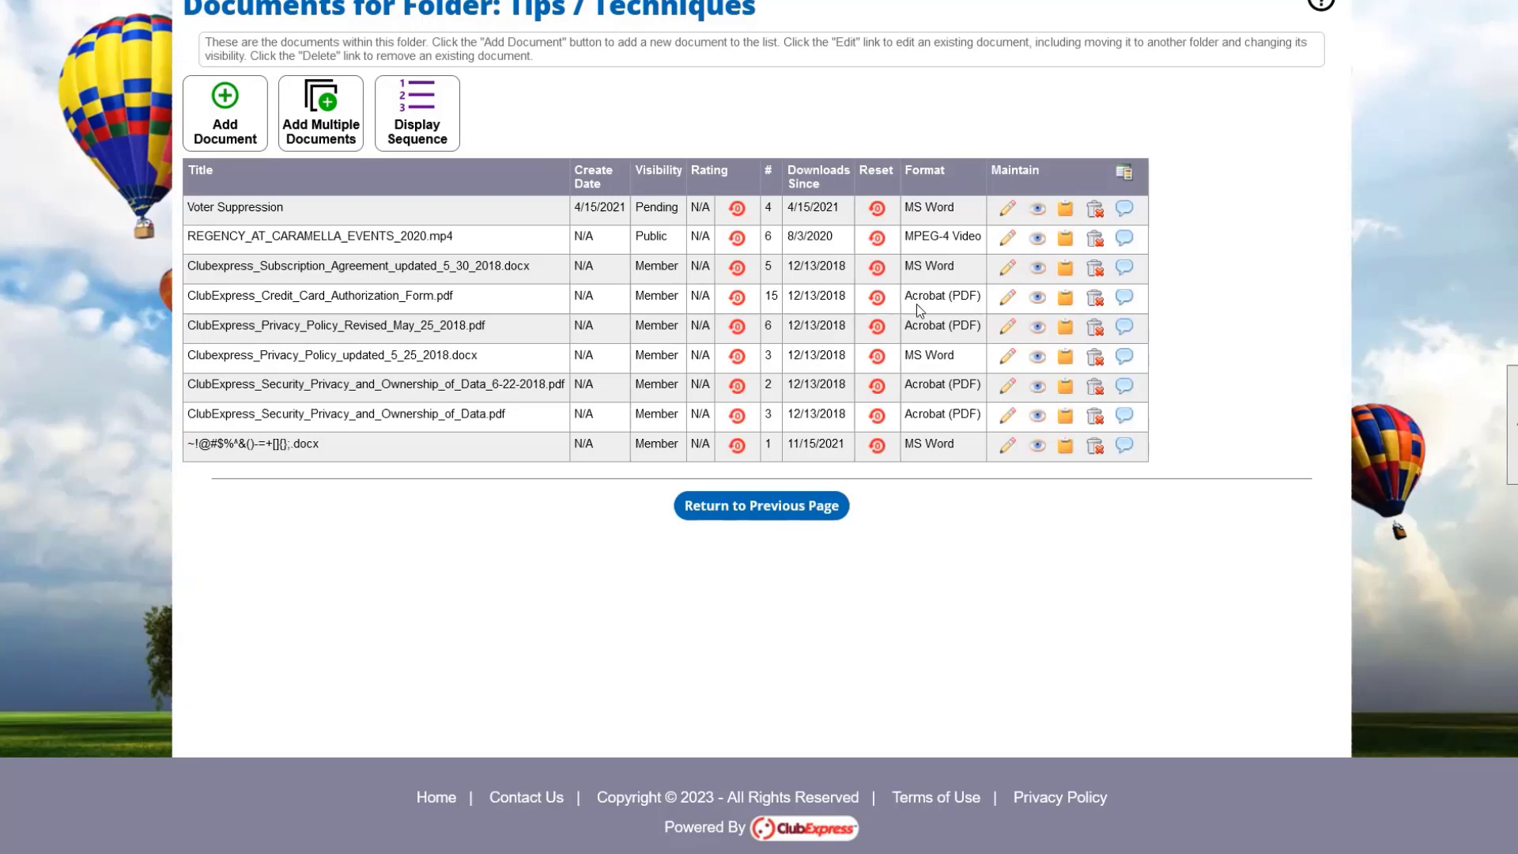
Open the form for adding a single document, view its visibility choices and cancel it
click(253, 142)
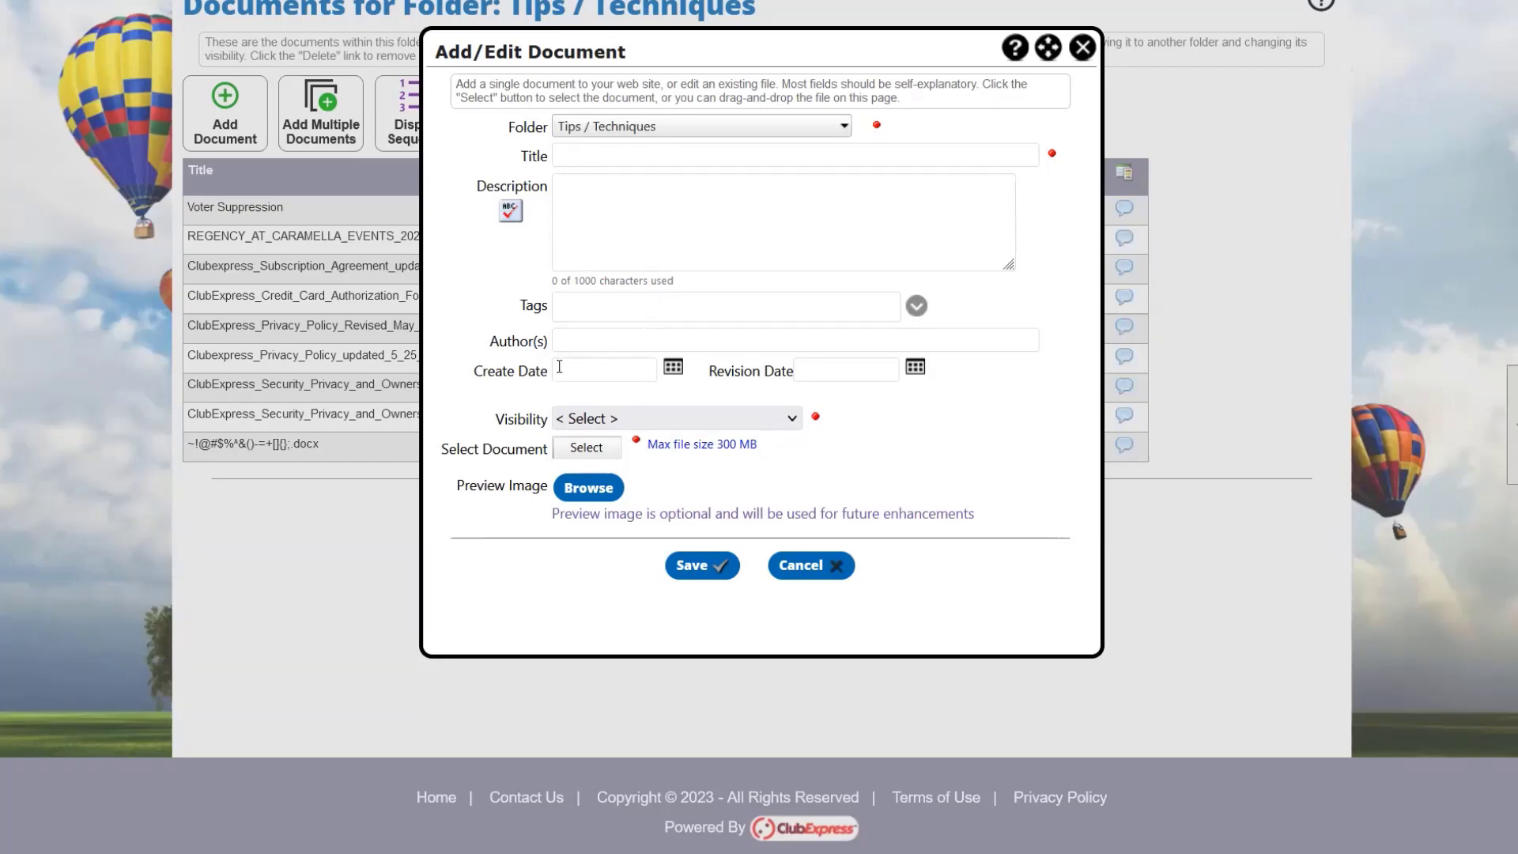
click(695, 416)
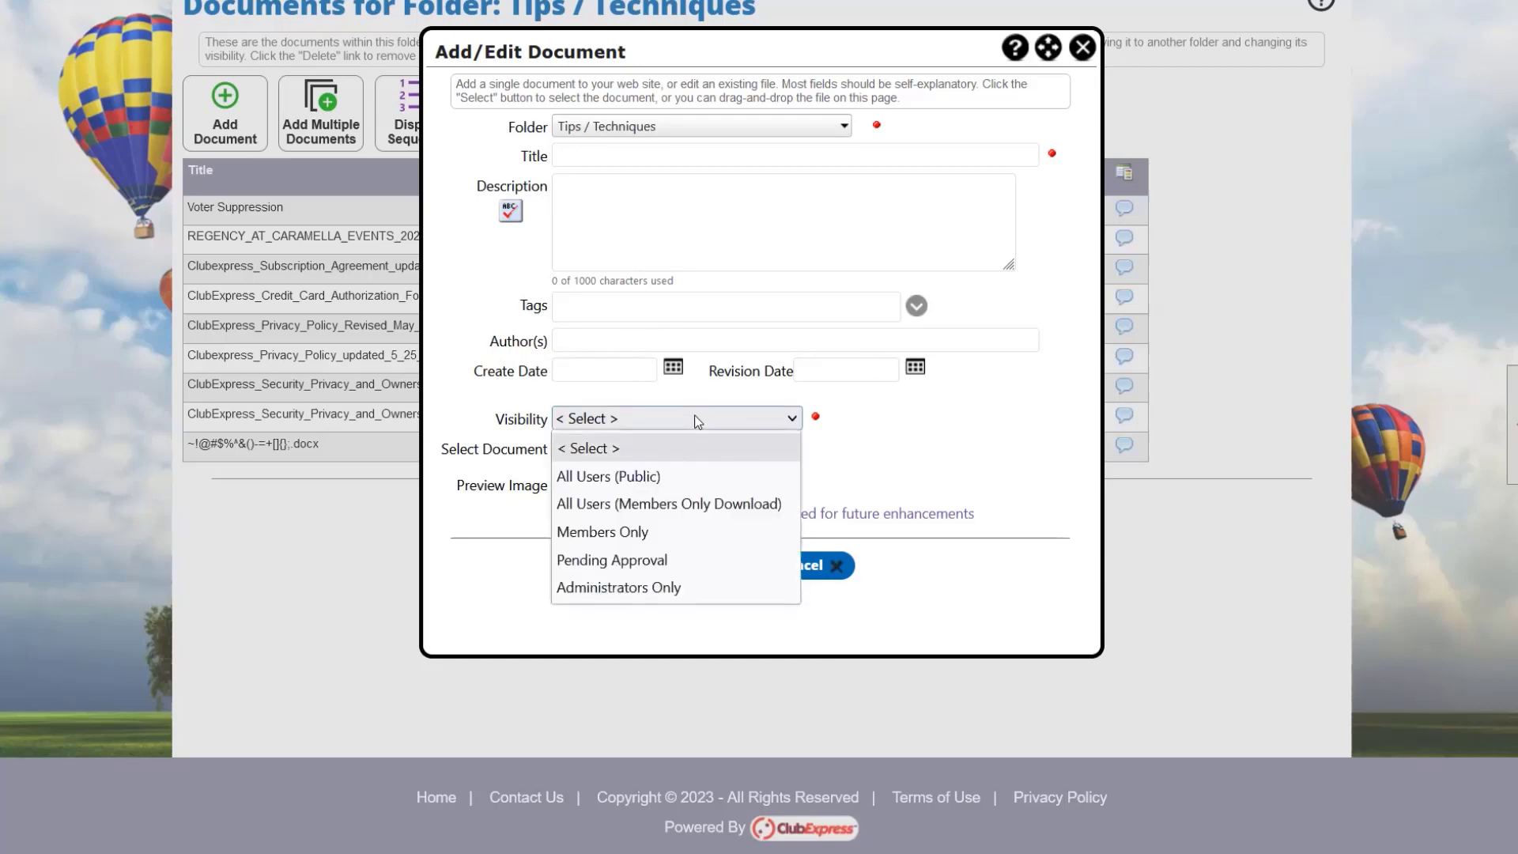
click(957, 462)
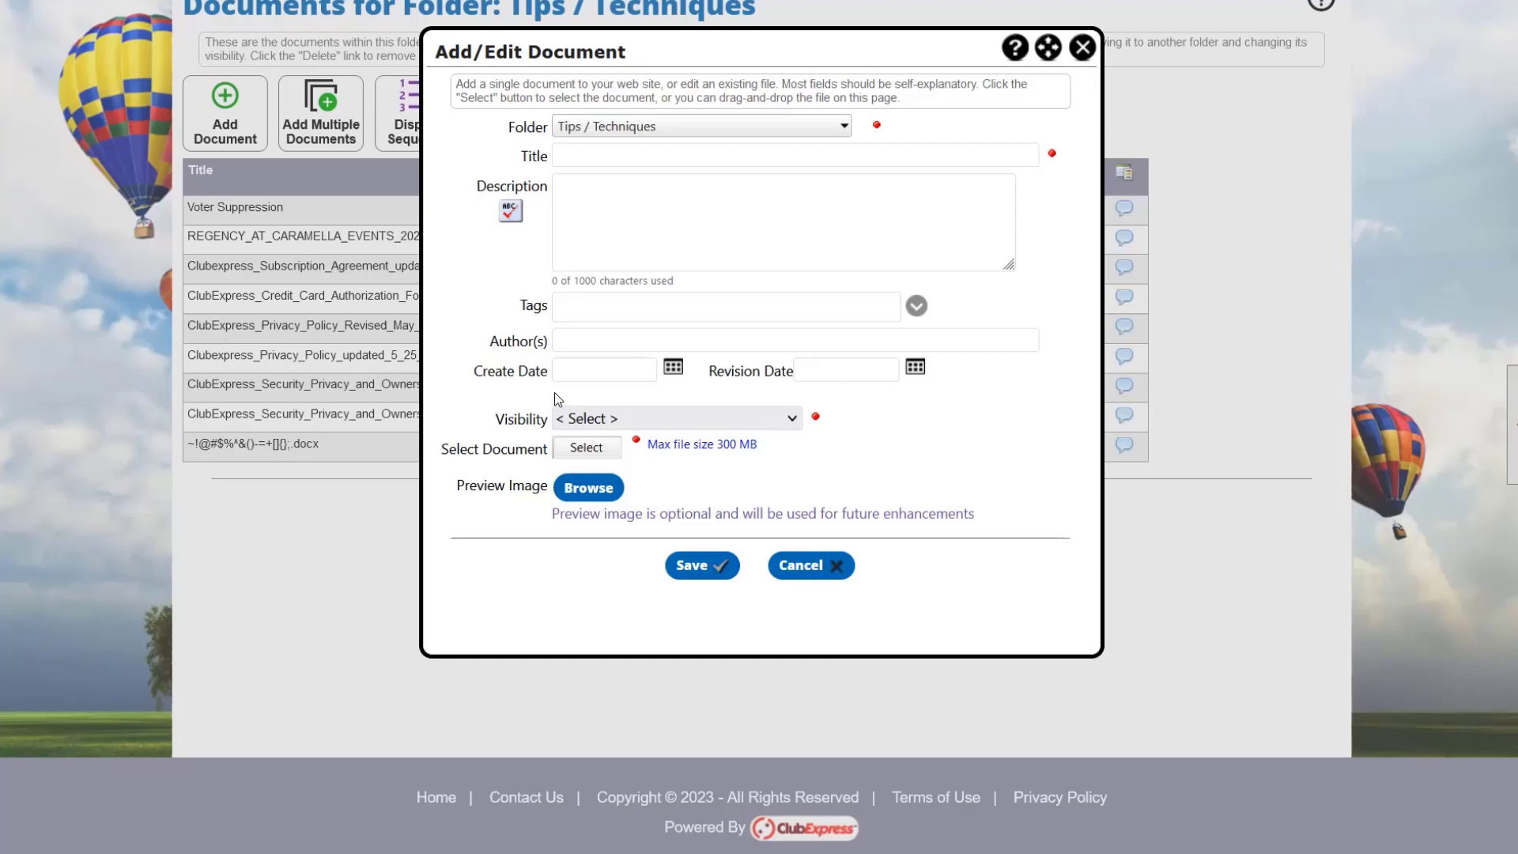
click(810, 572)
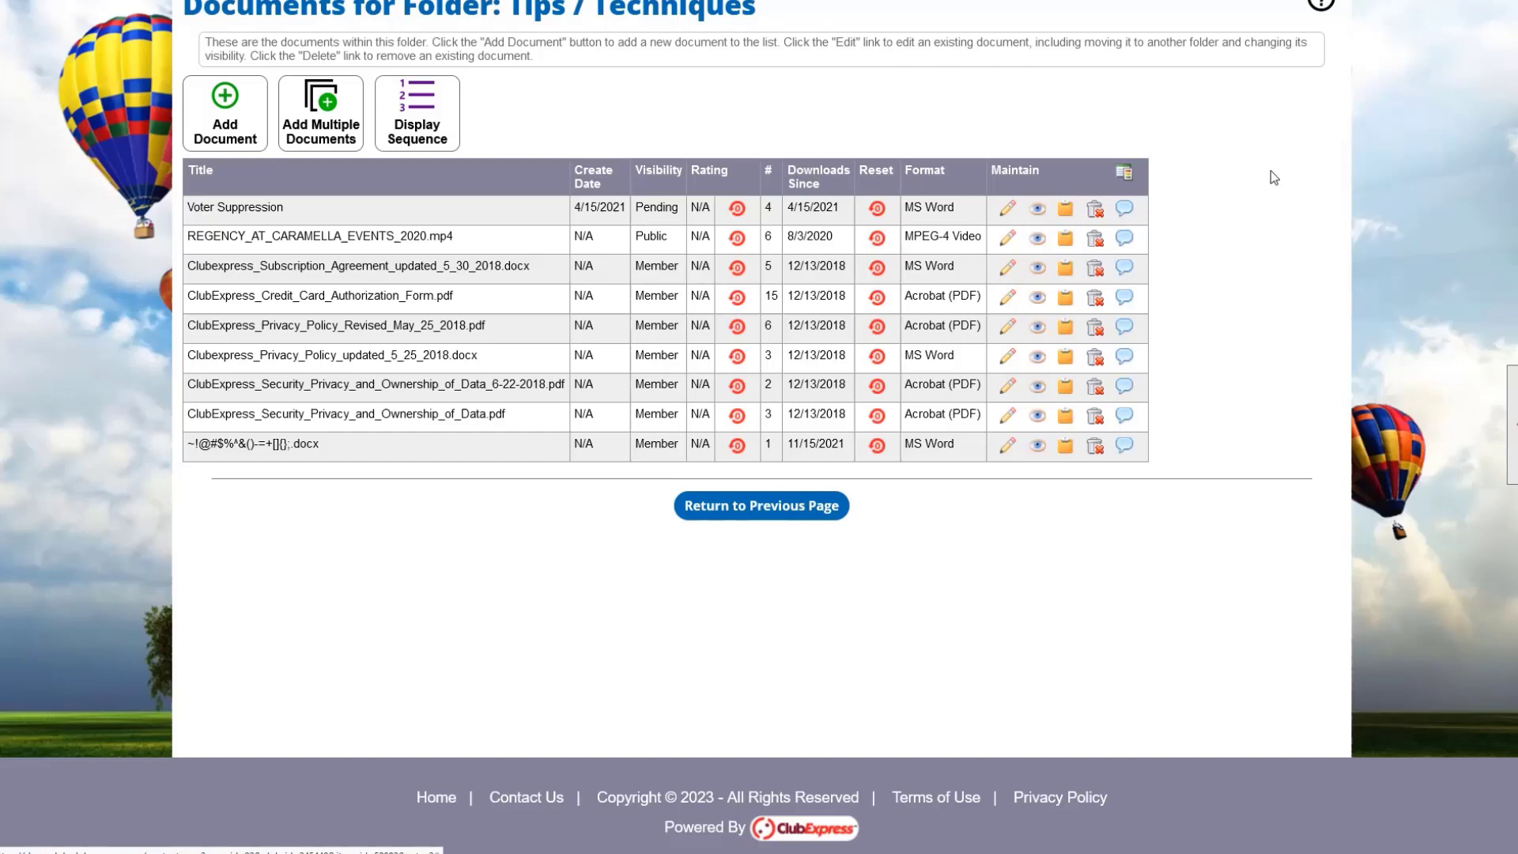
Return to the signed-in member's Profile page
scroll(1287, 174, up, 5)
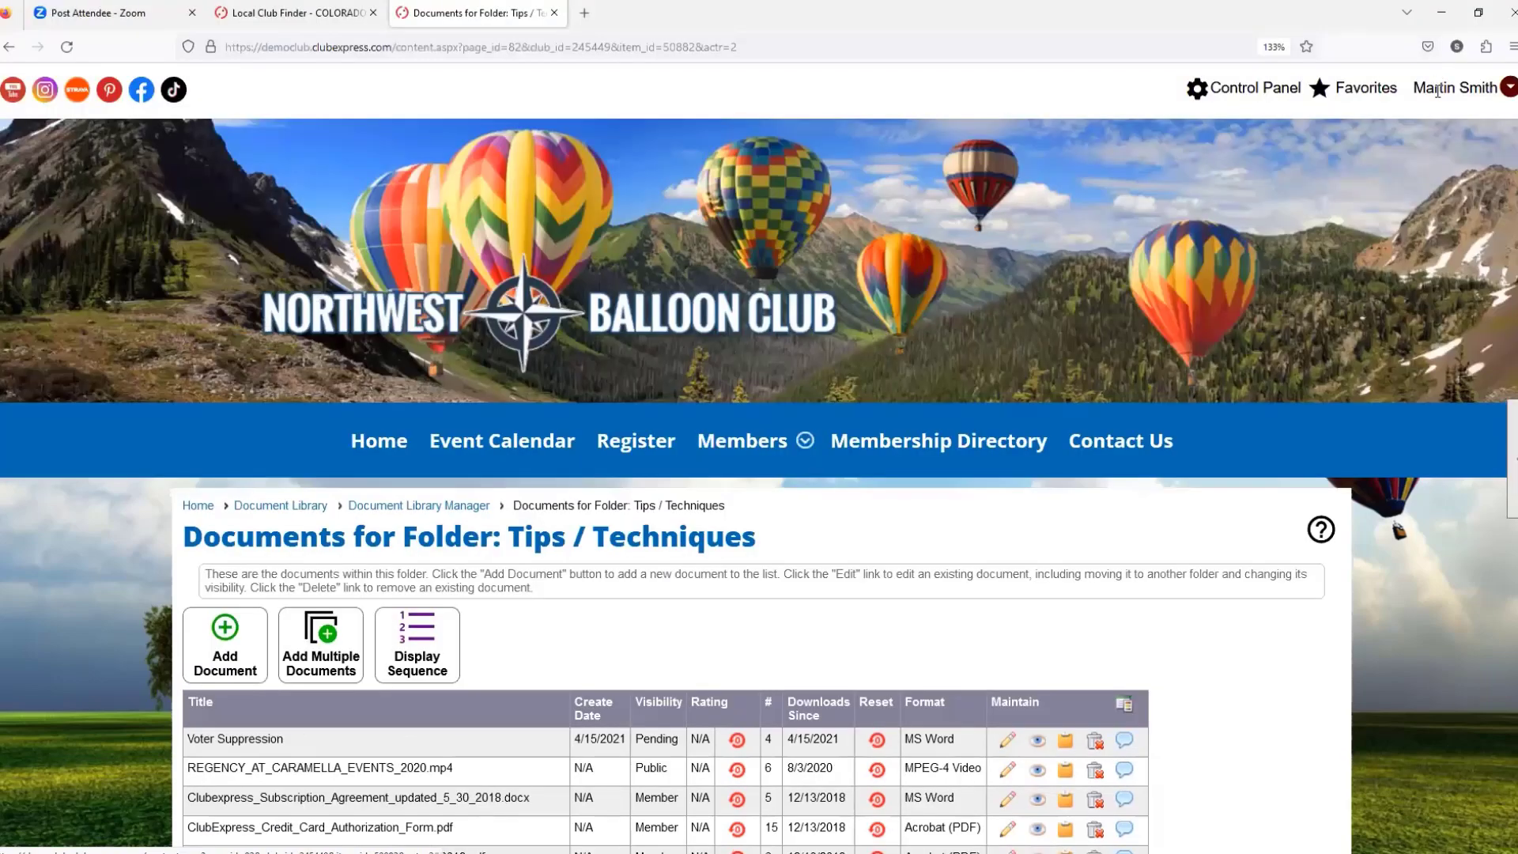
click(1454, 19)
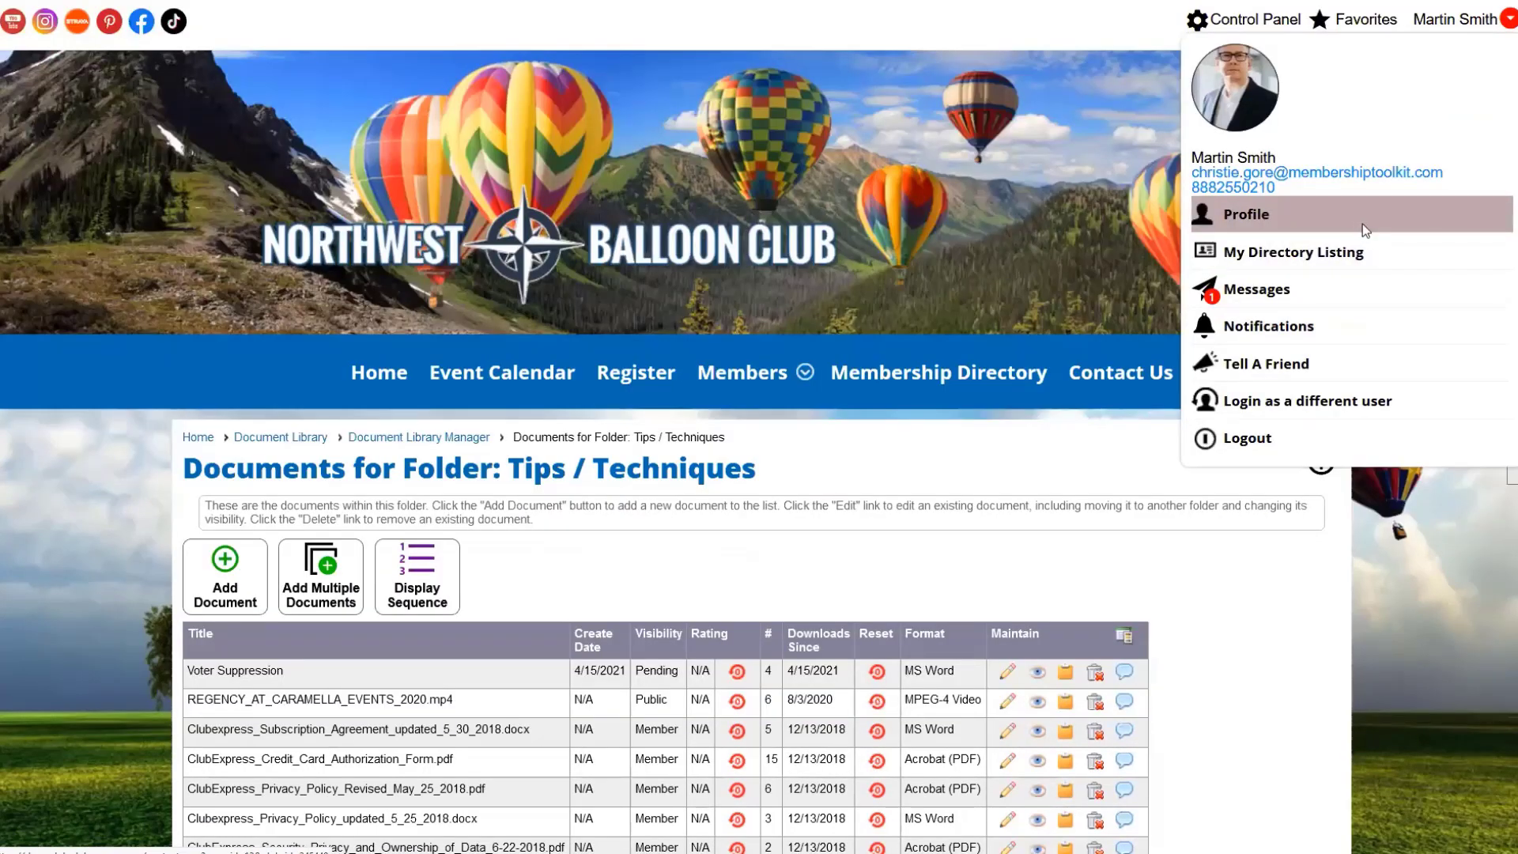
click(1361, 223)
scroll(967, 376, down, 4)
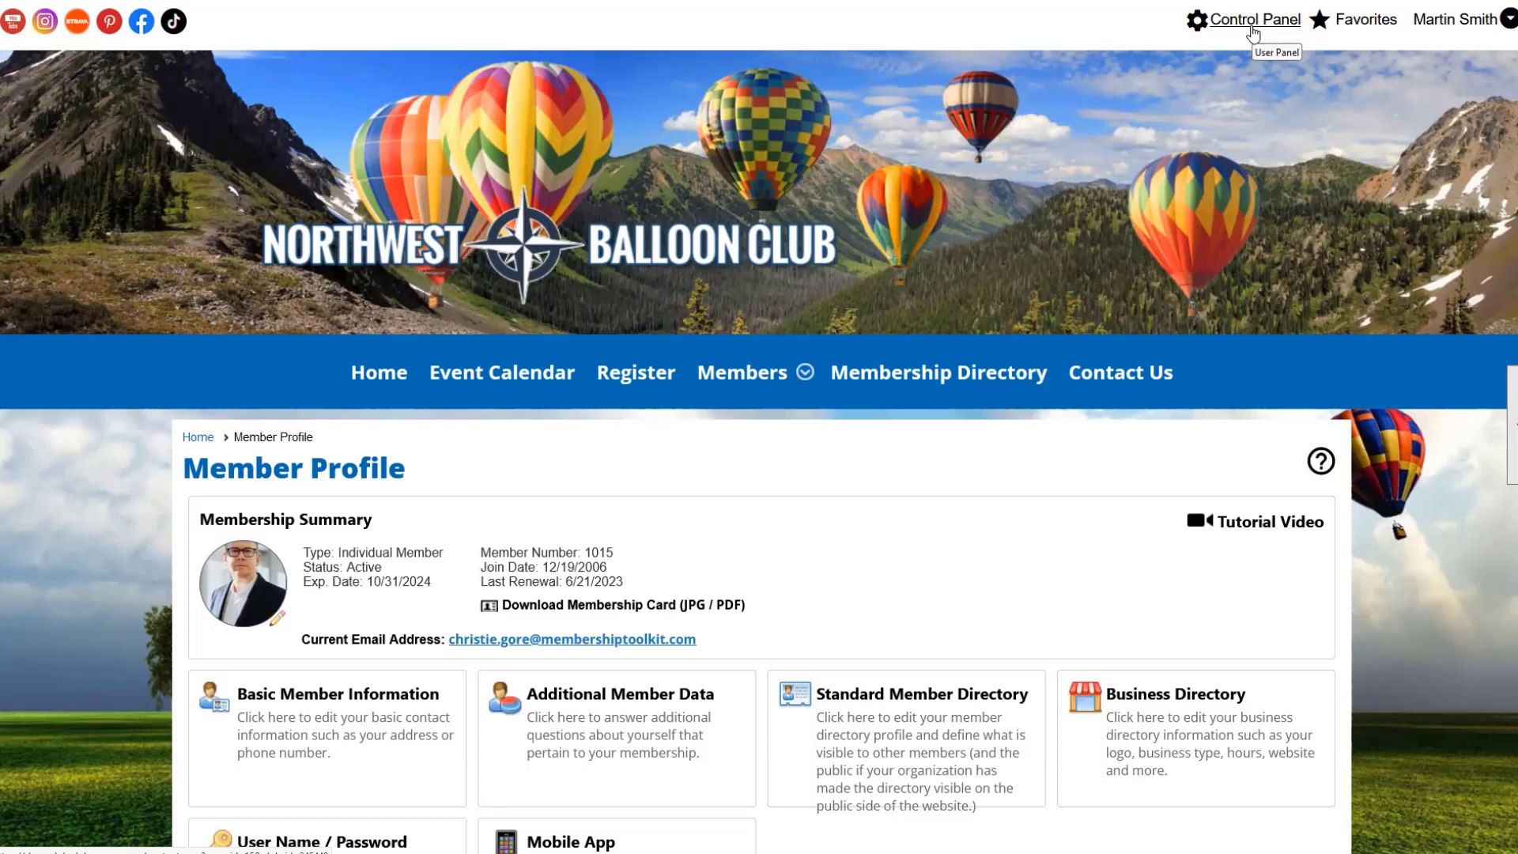
Open the admin Control Panel and look over its membership summary and Website functions
click(1252, 30)
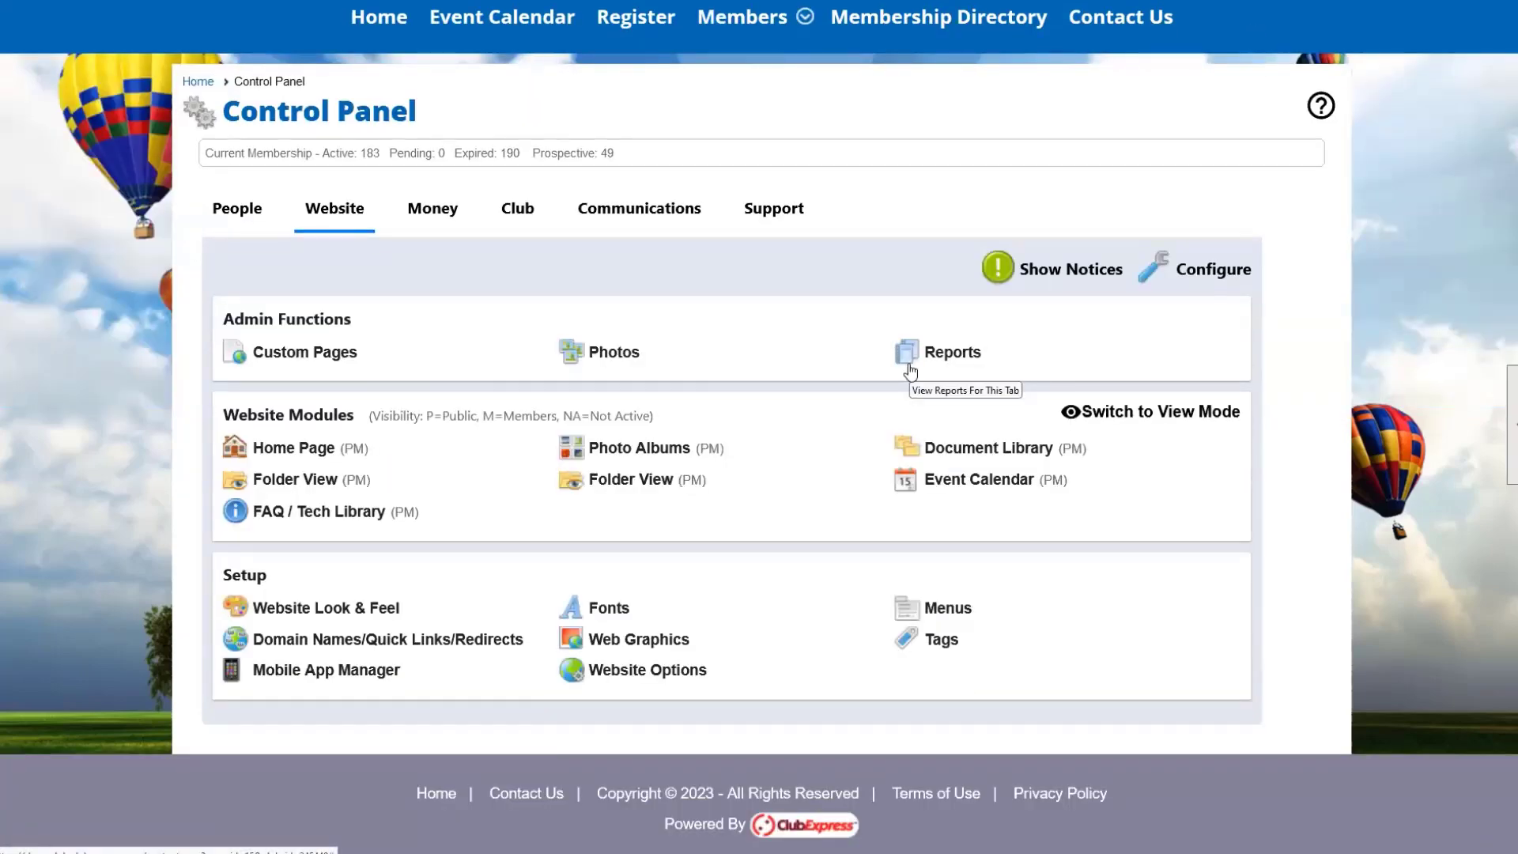
scroll(366, 390, up, 3)
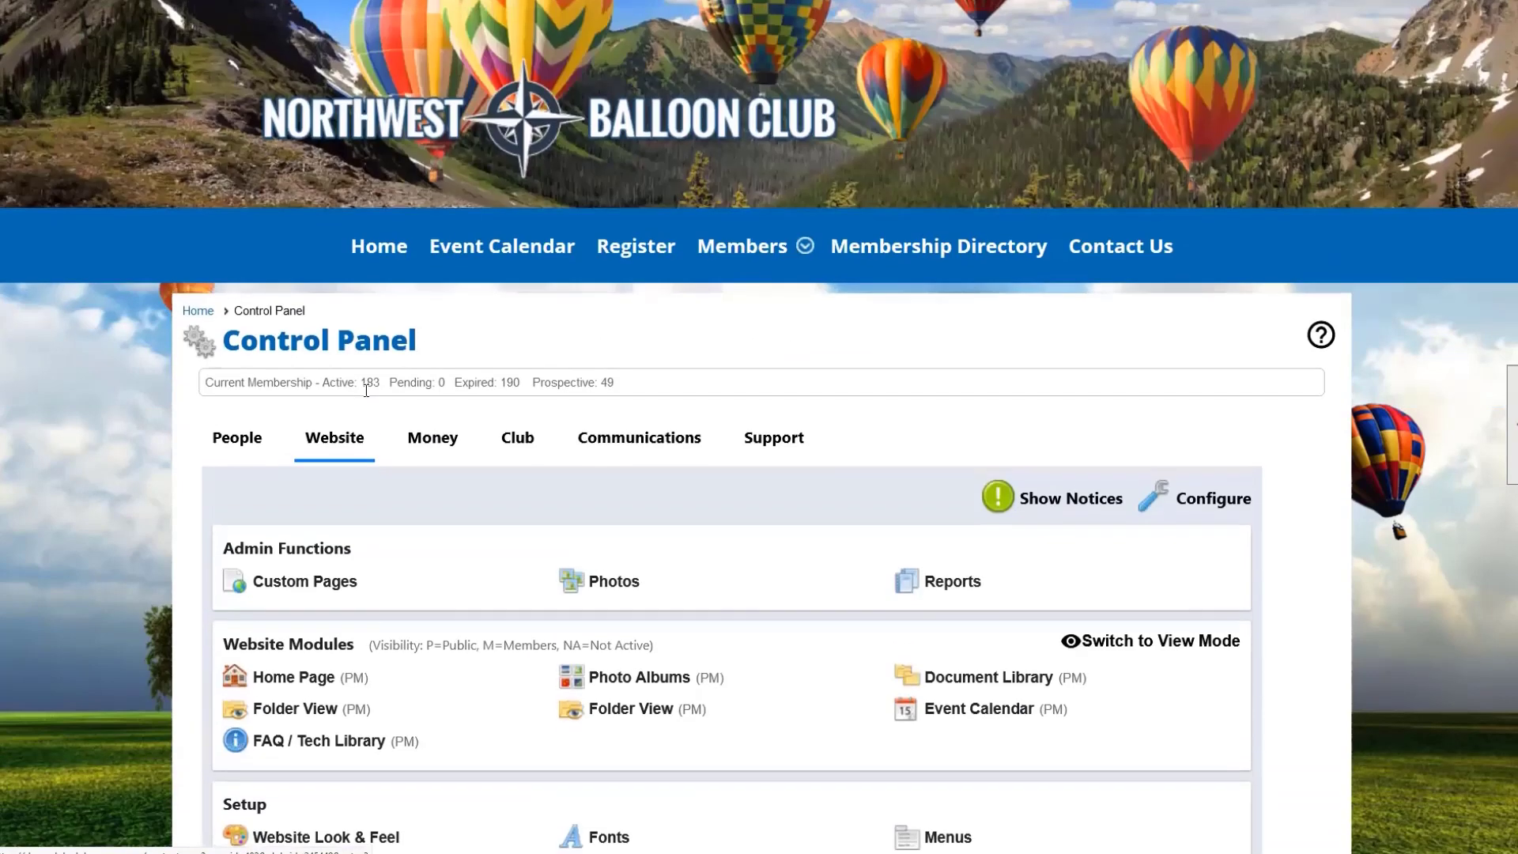
scroll(356, 392, down, 3)
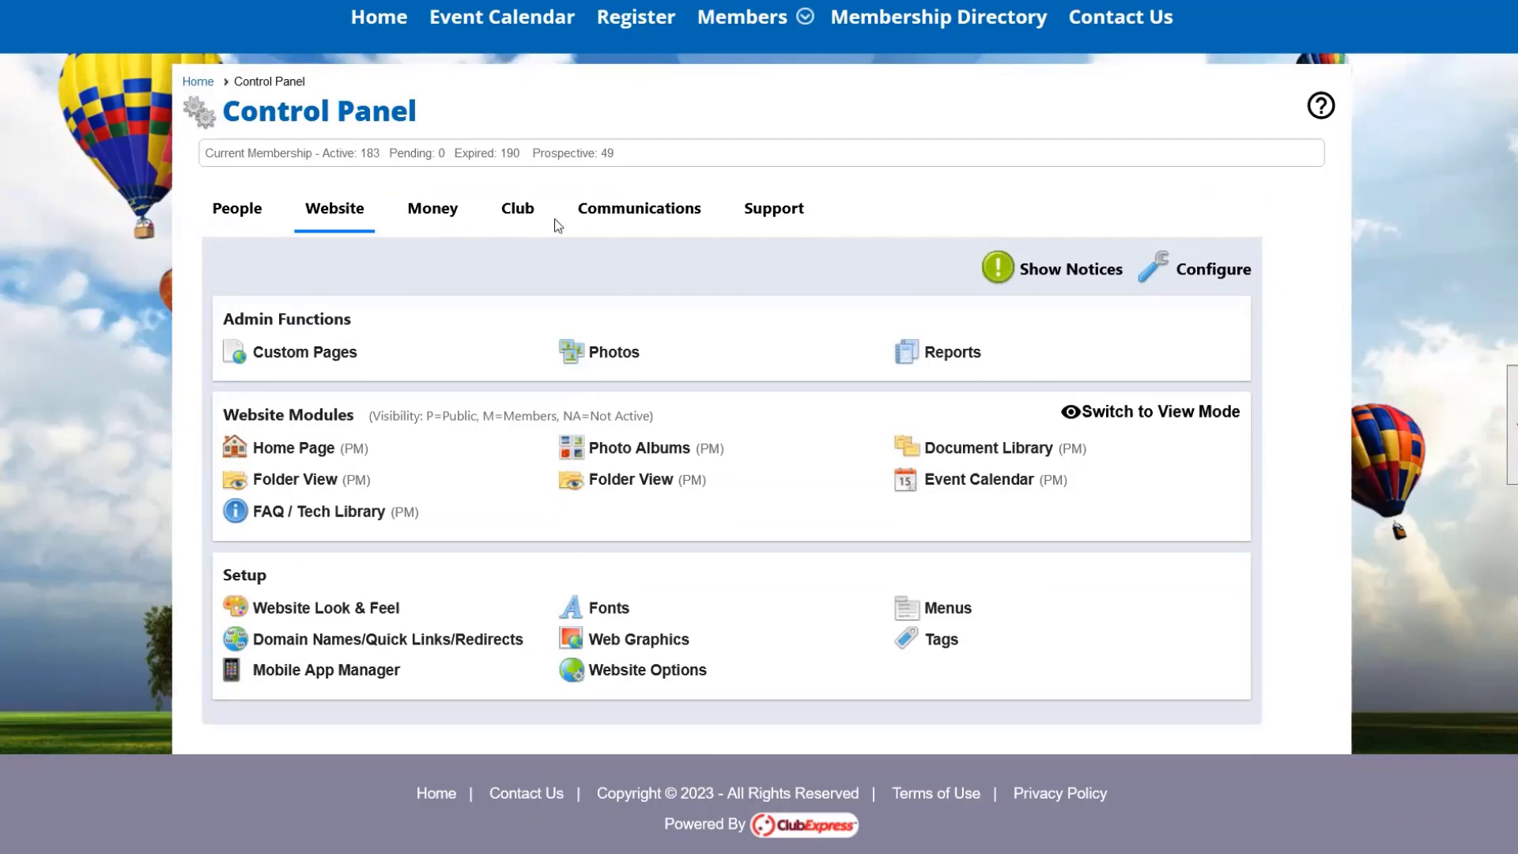
Show the Control Panel's People functions and open the People Manager
click(245, 219)
scroll(743, 415, down, 3)
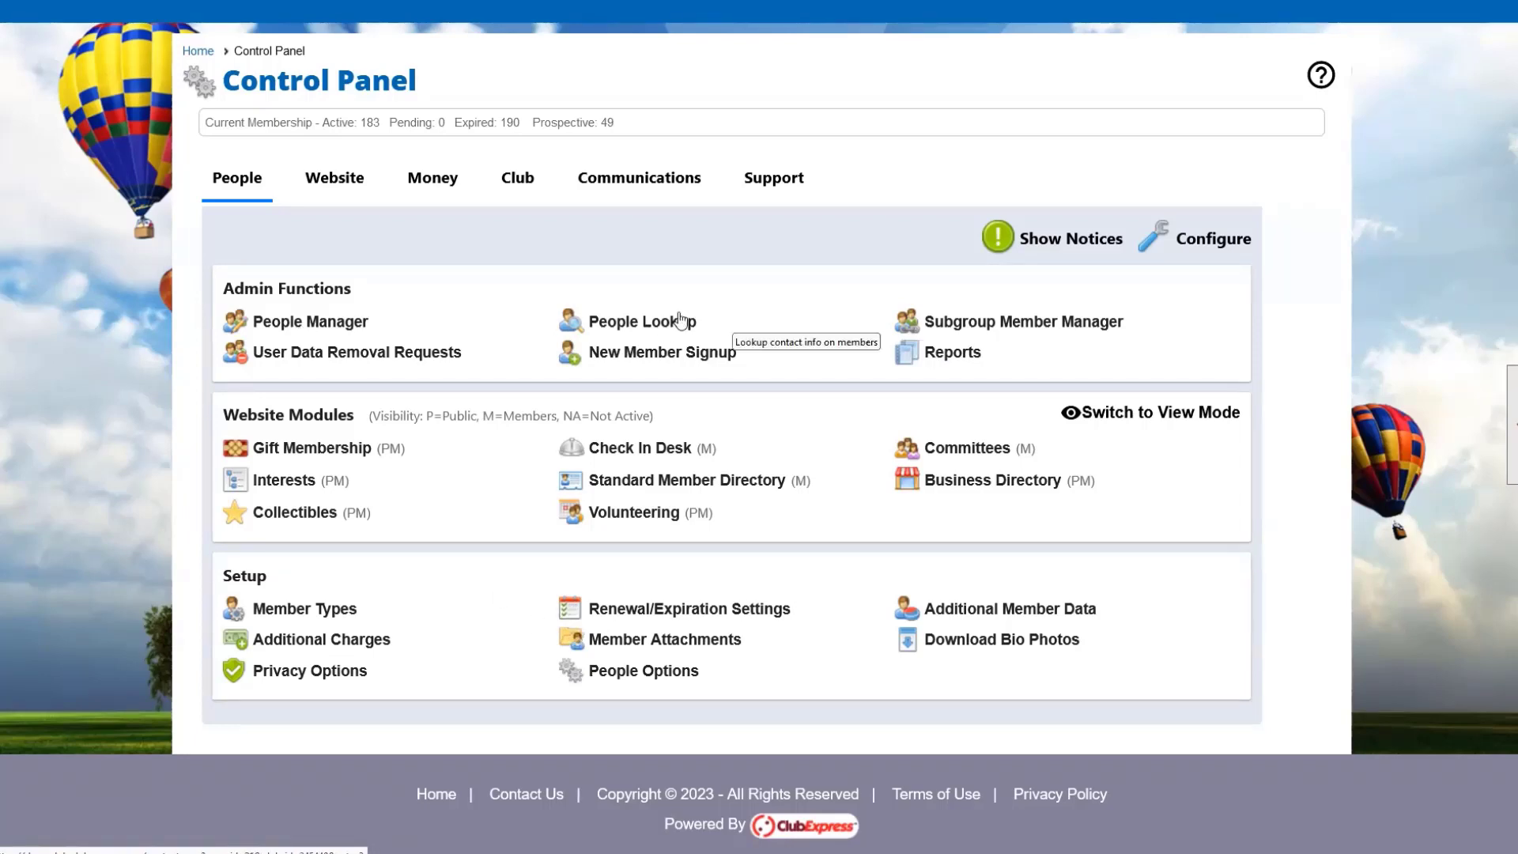
click(324, 333)
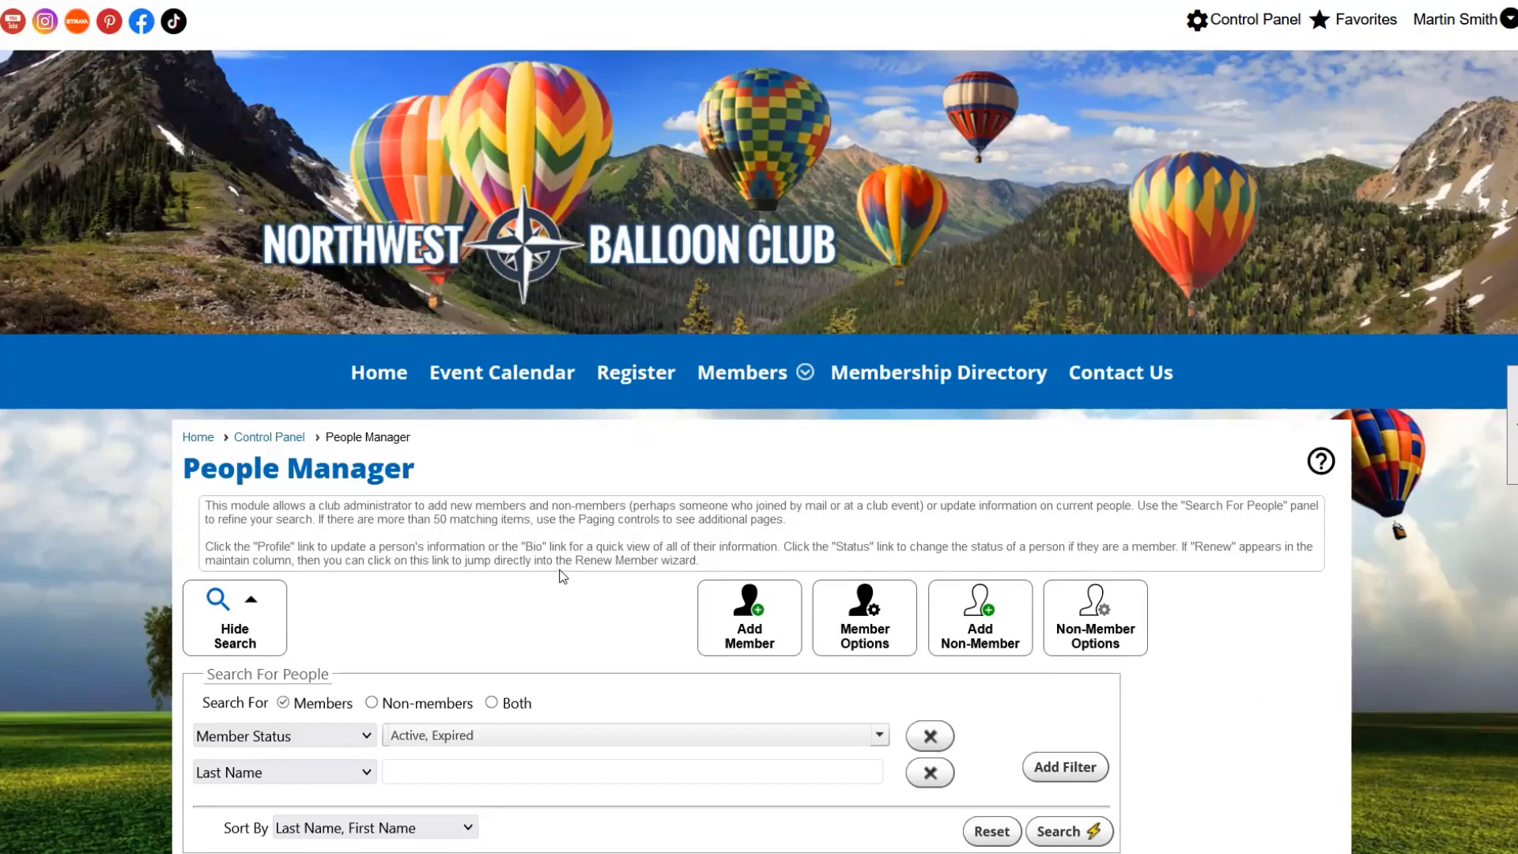
scroll(552, 530, down, 3)
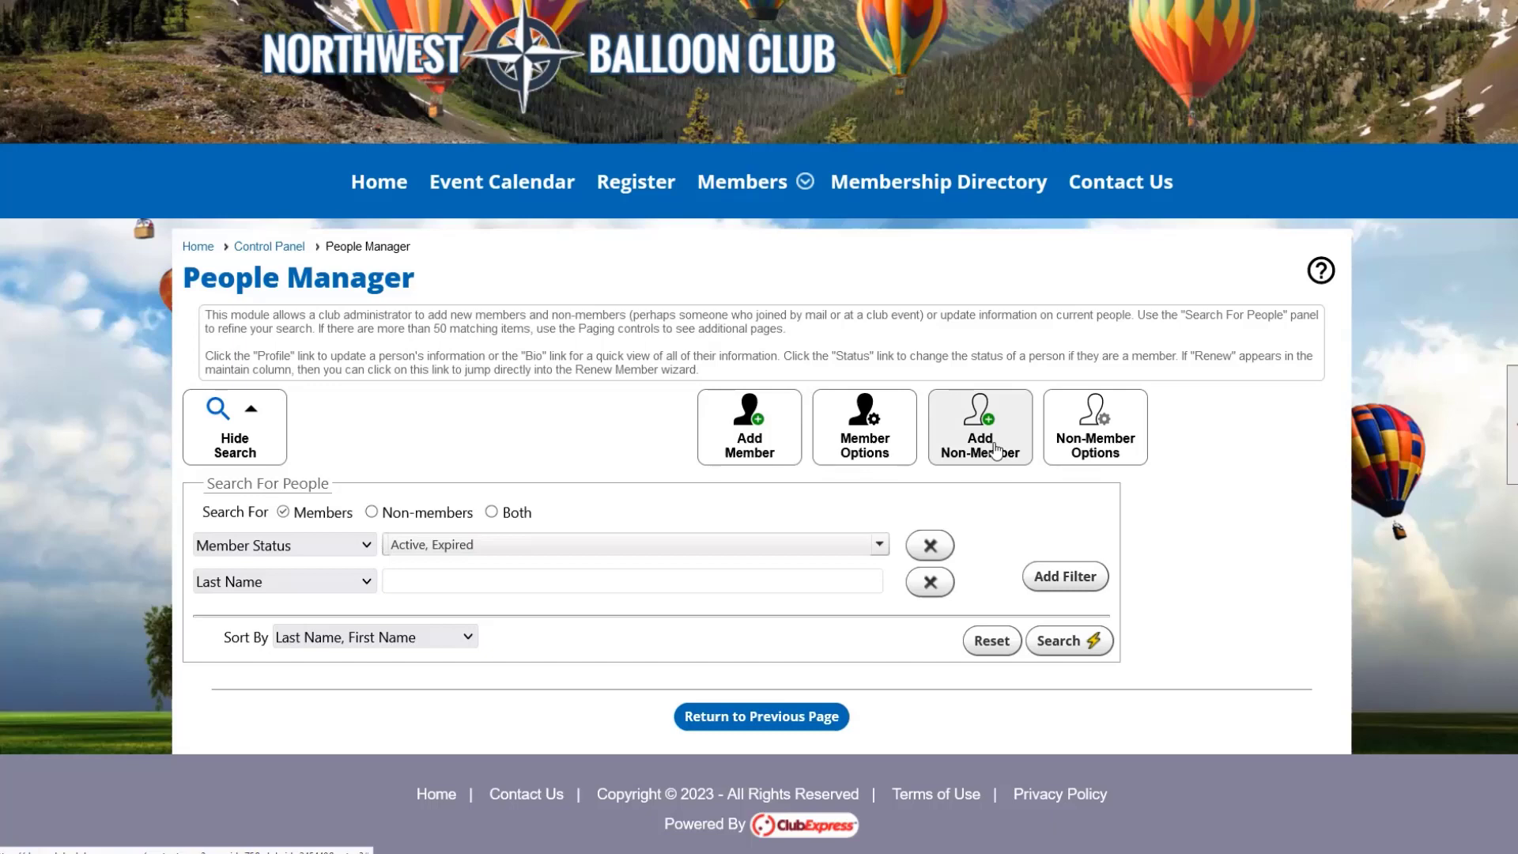
Search for members with only the Prospective status and look through the results
click(474, 546)
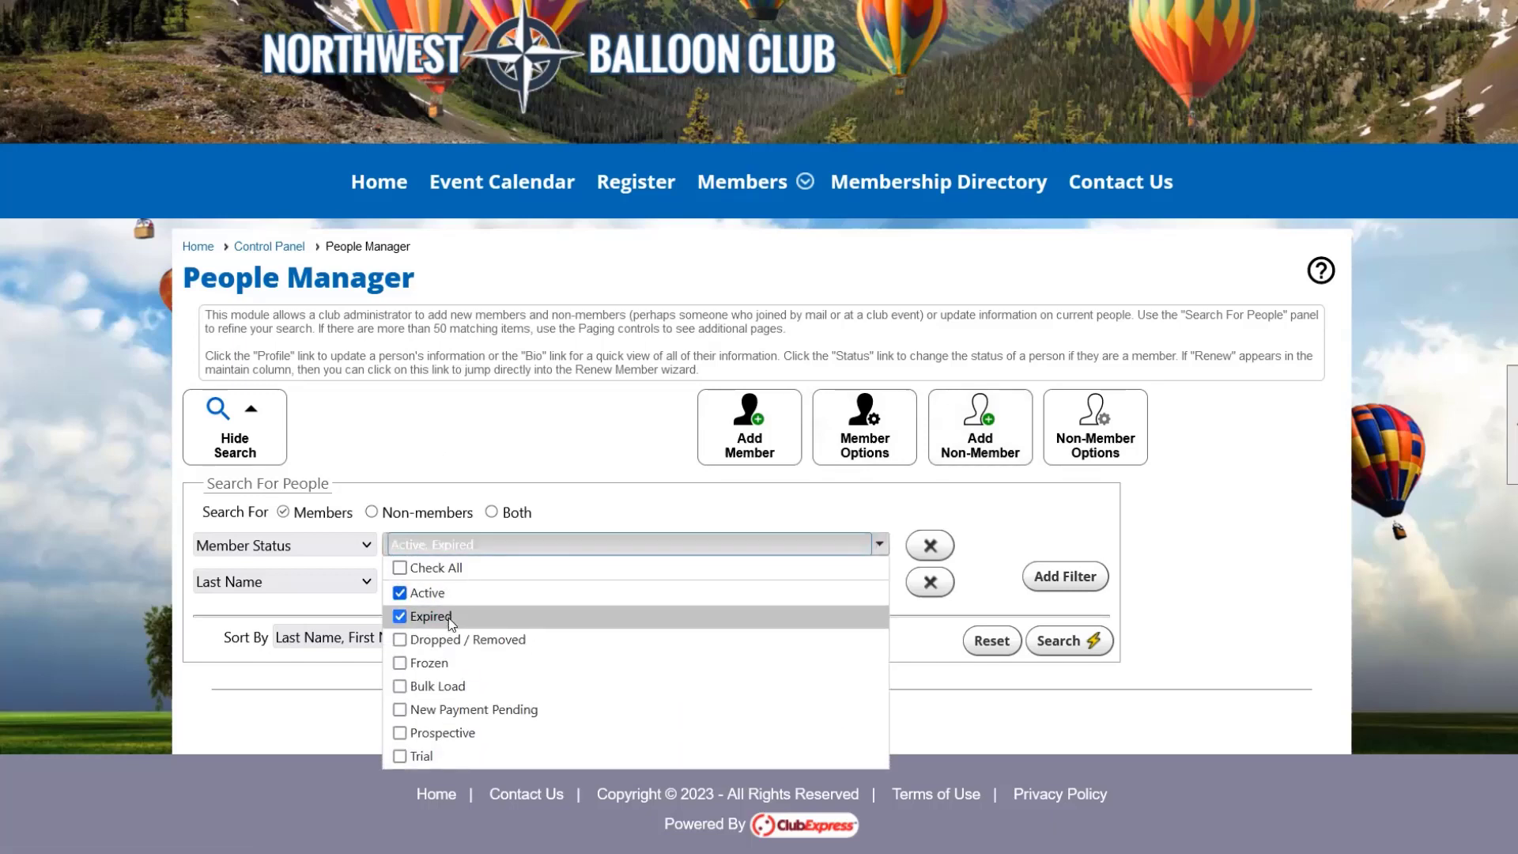
click(447, 615)
click(444, 595)
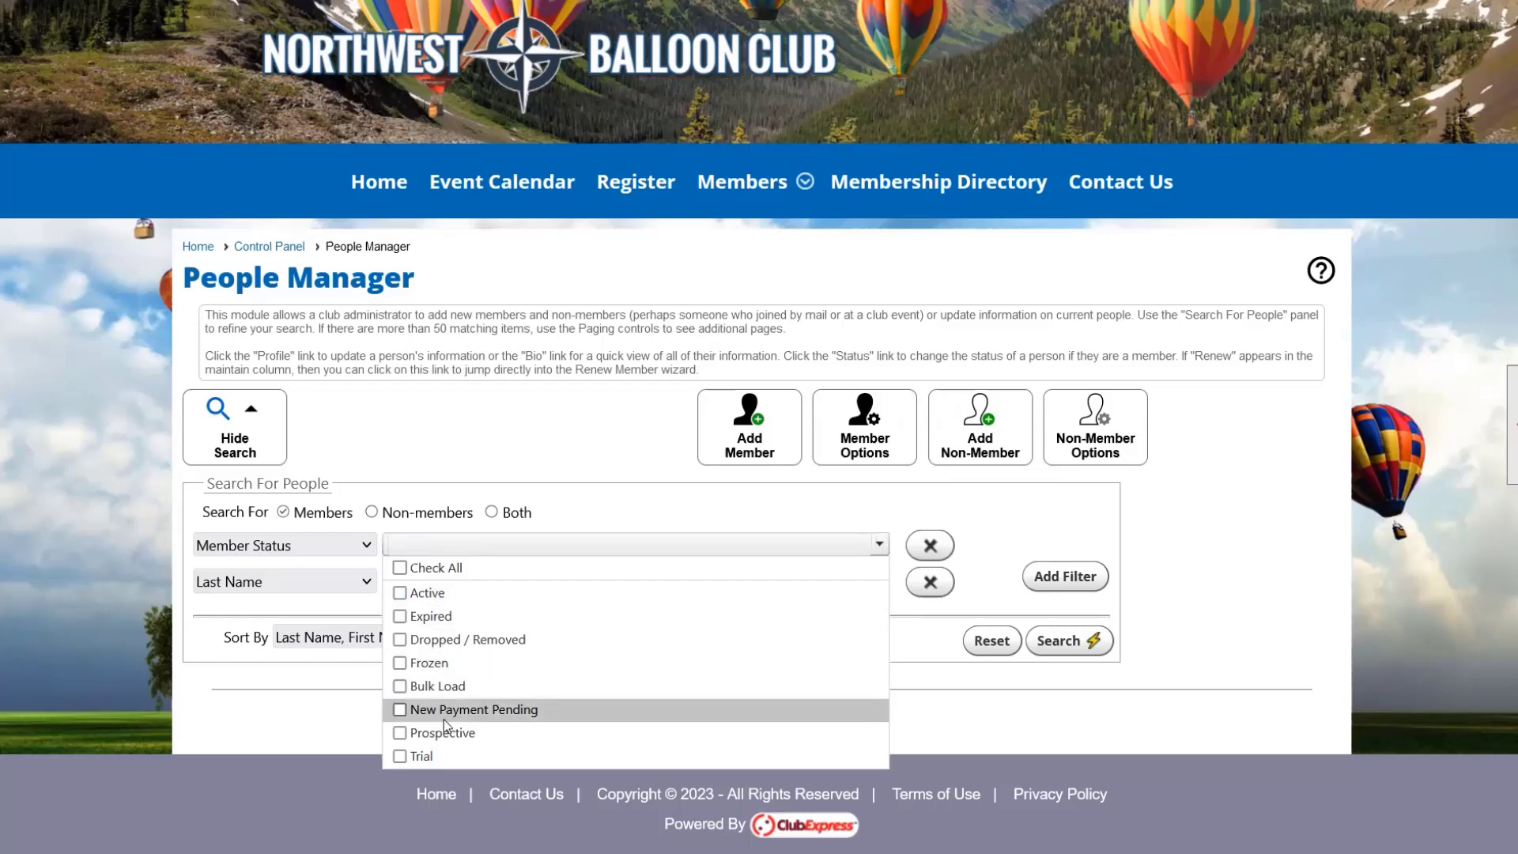
click(447, 735)
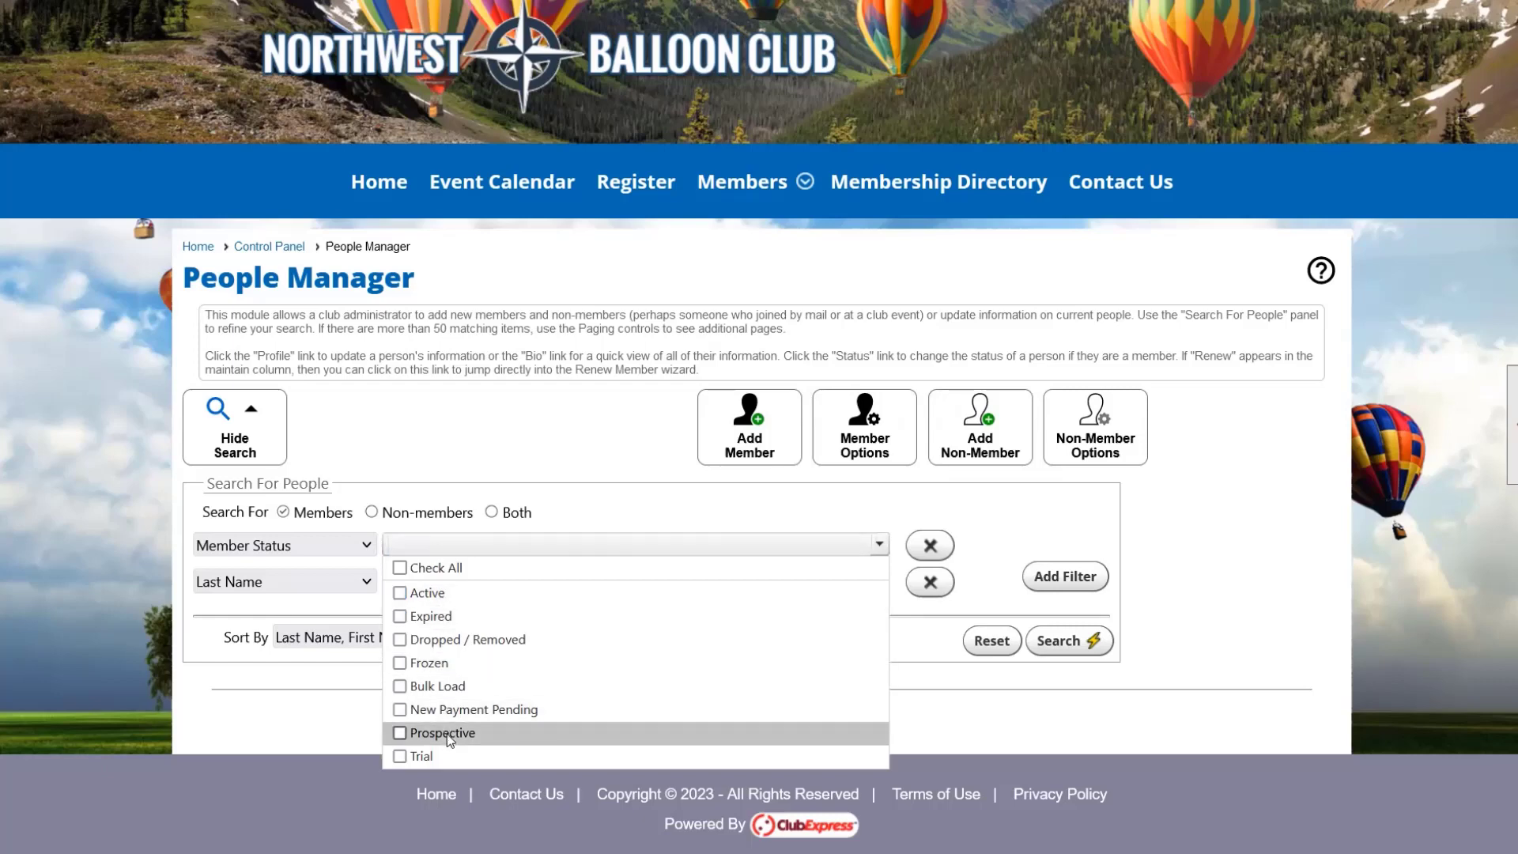
click(1027, 557)
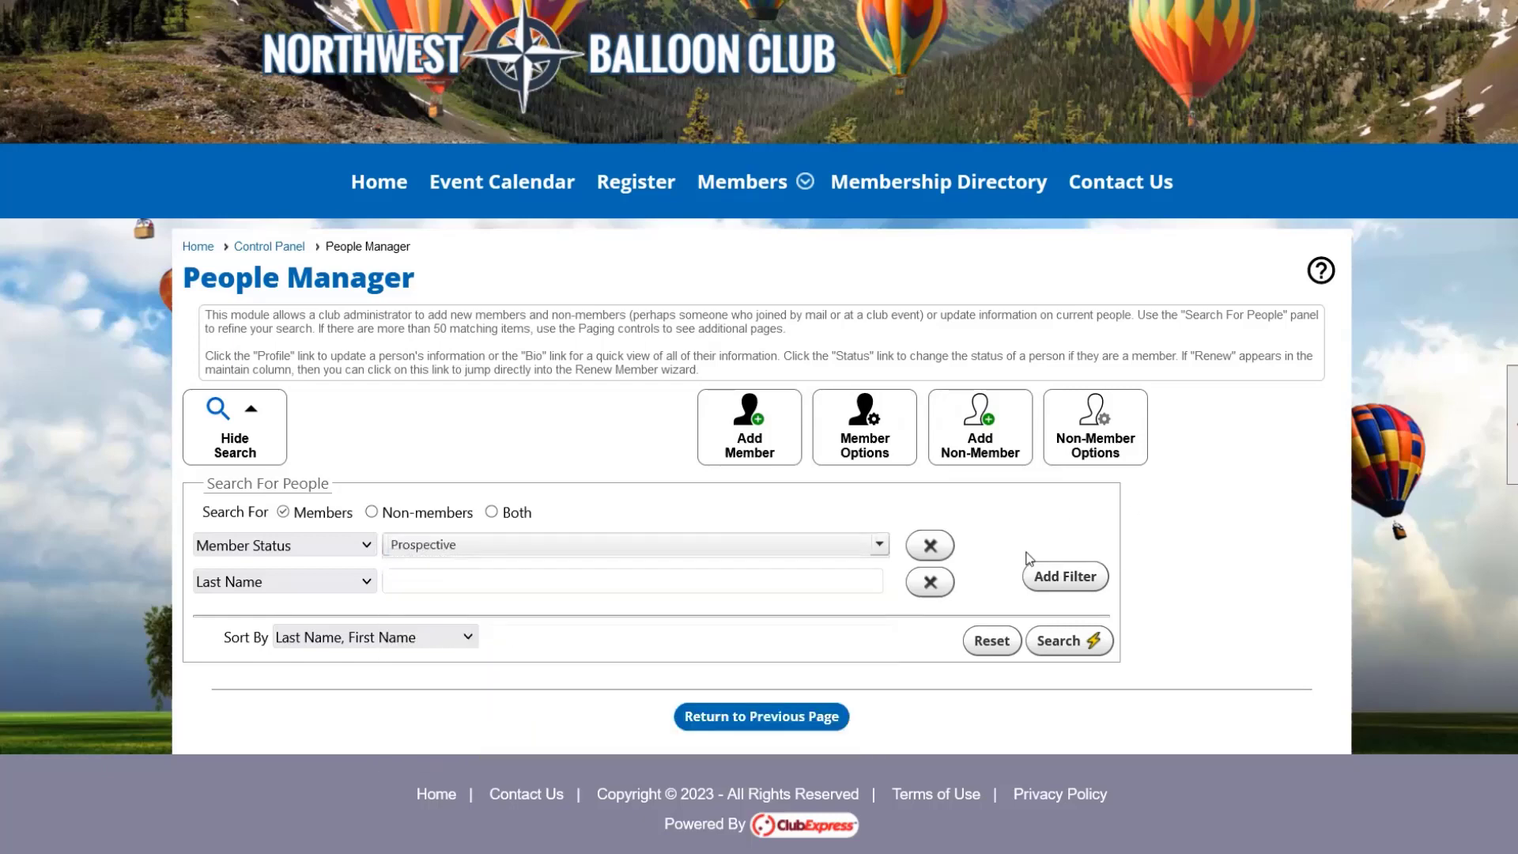
click(1059, 642)
scroll(1059, 649, down, 5)
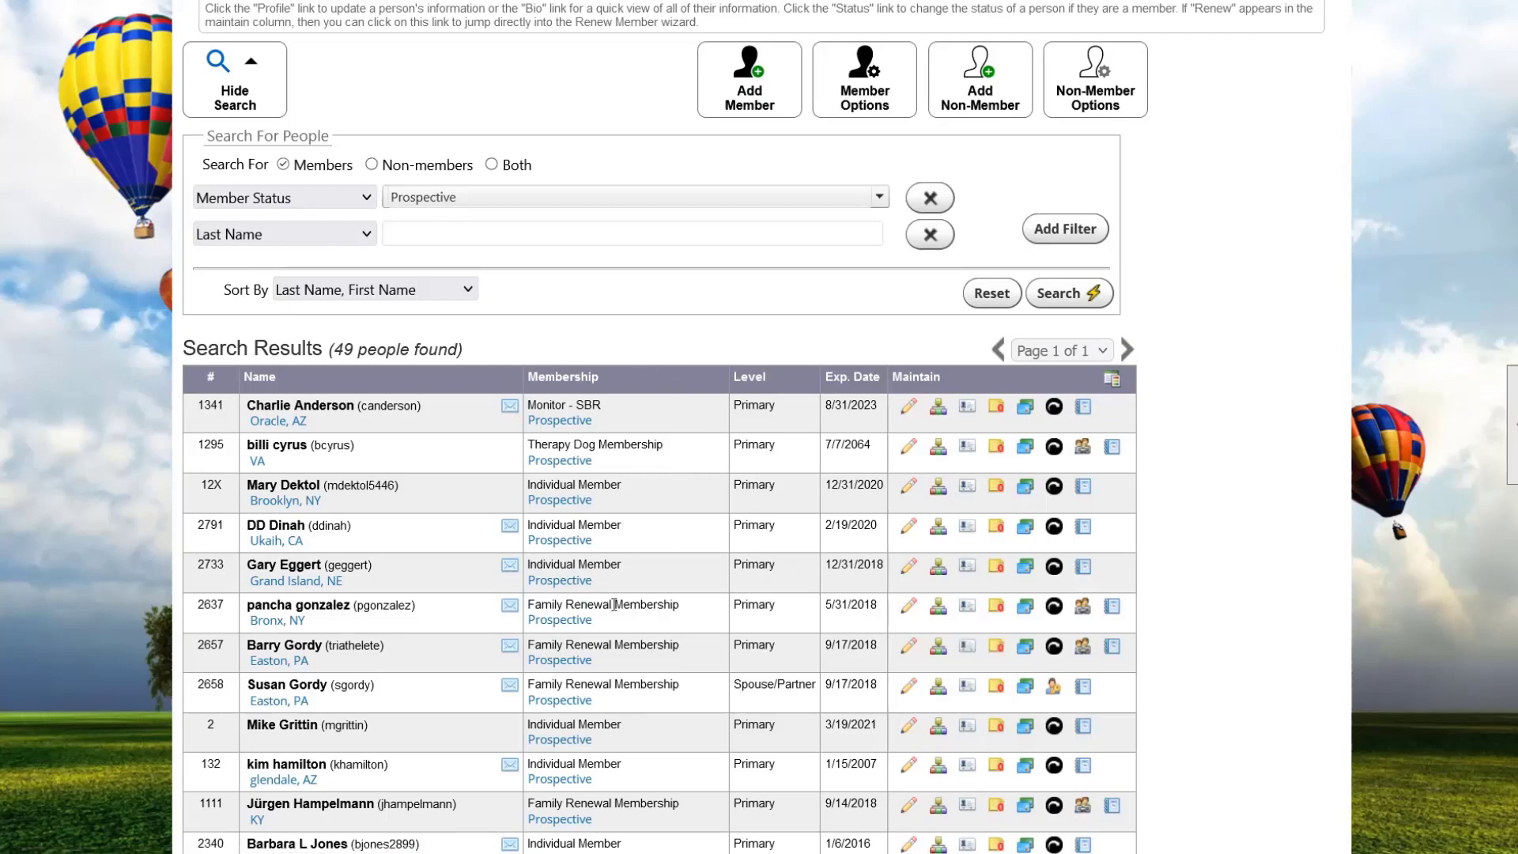
Change the Member Status filter from Prospective to Active only
click(510, 202)
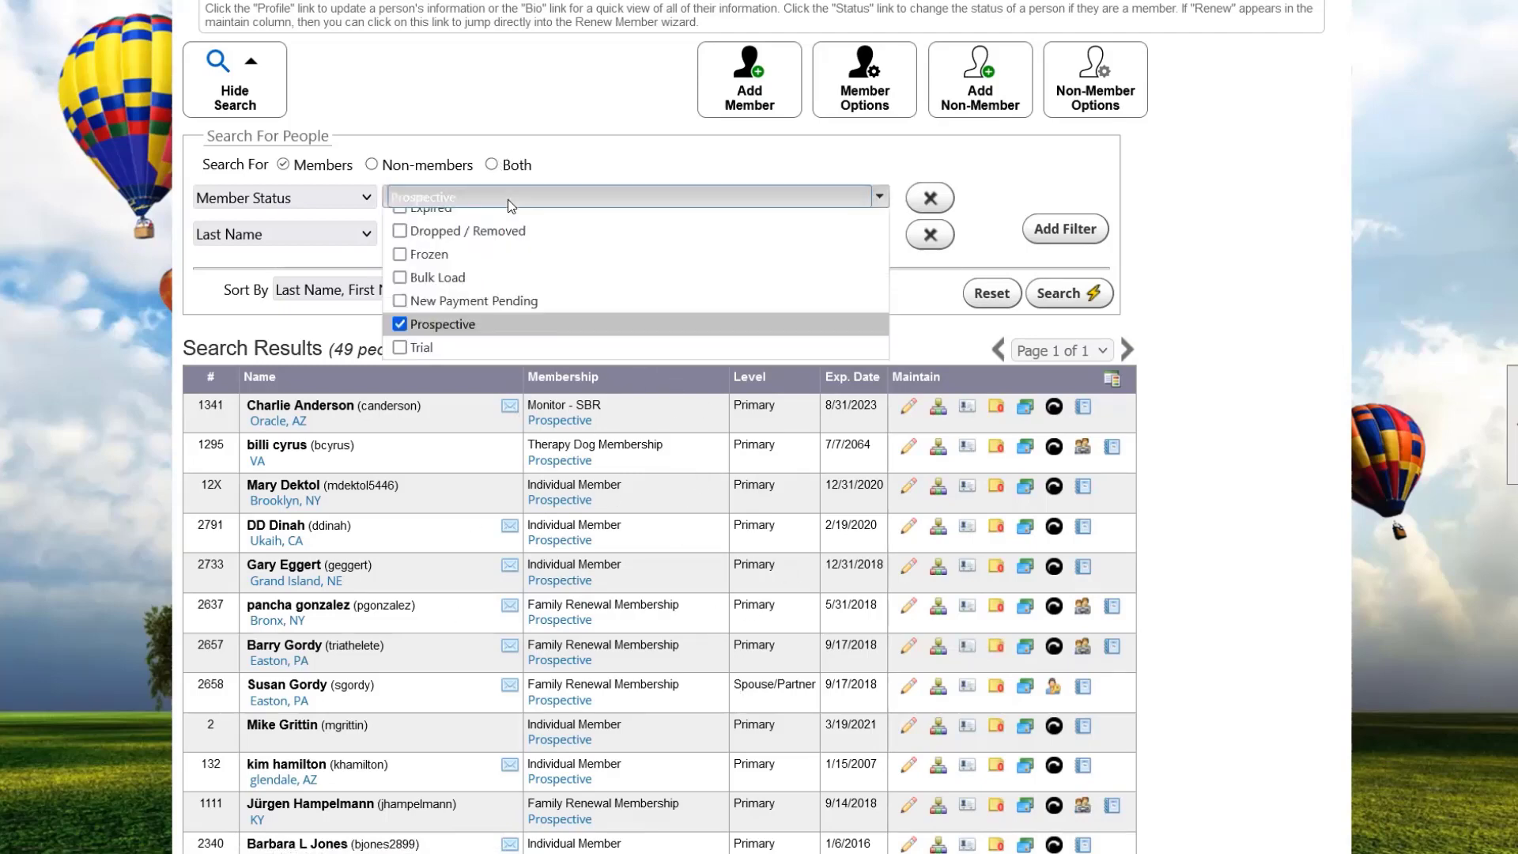
click(453, 245)
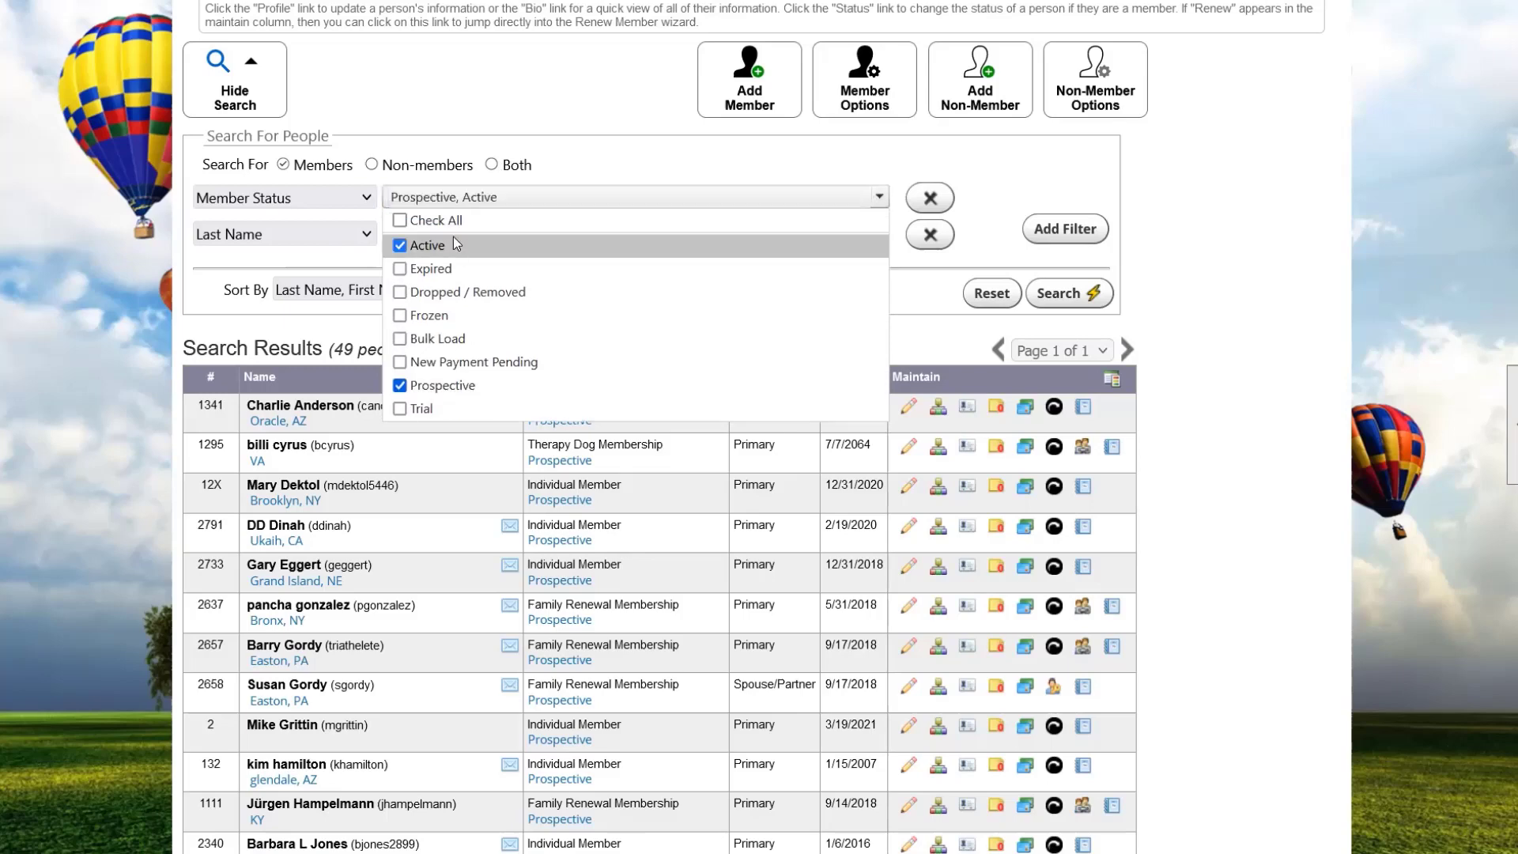
click(431, 388)
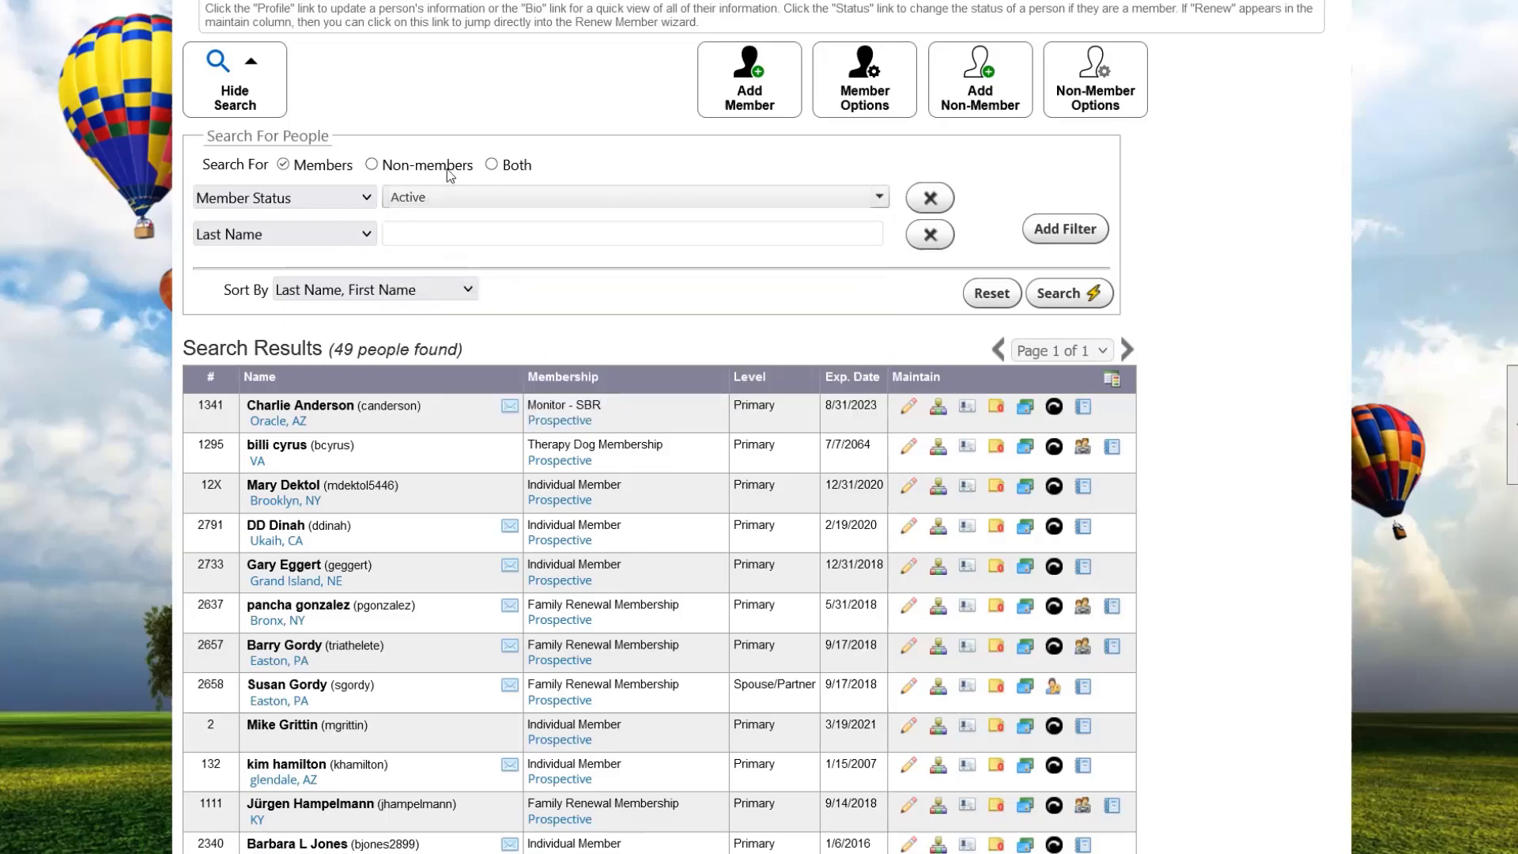
Switch the second people filter to Recent Addition and view its day-range options
click(305, 236)
scroll(272, 340, down, 2)
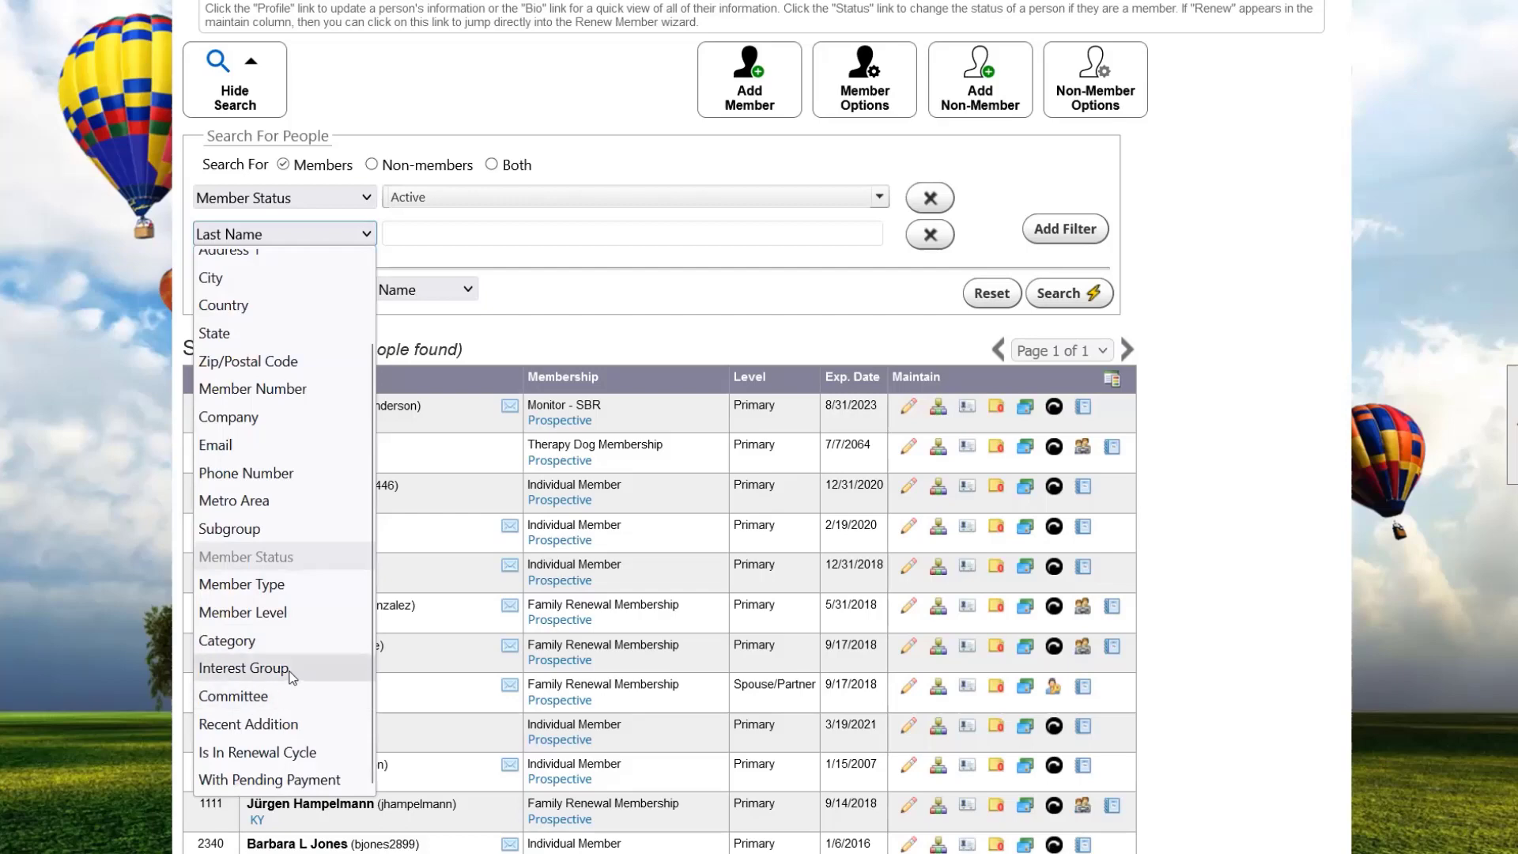
click(291, 724)
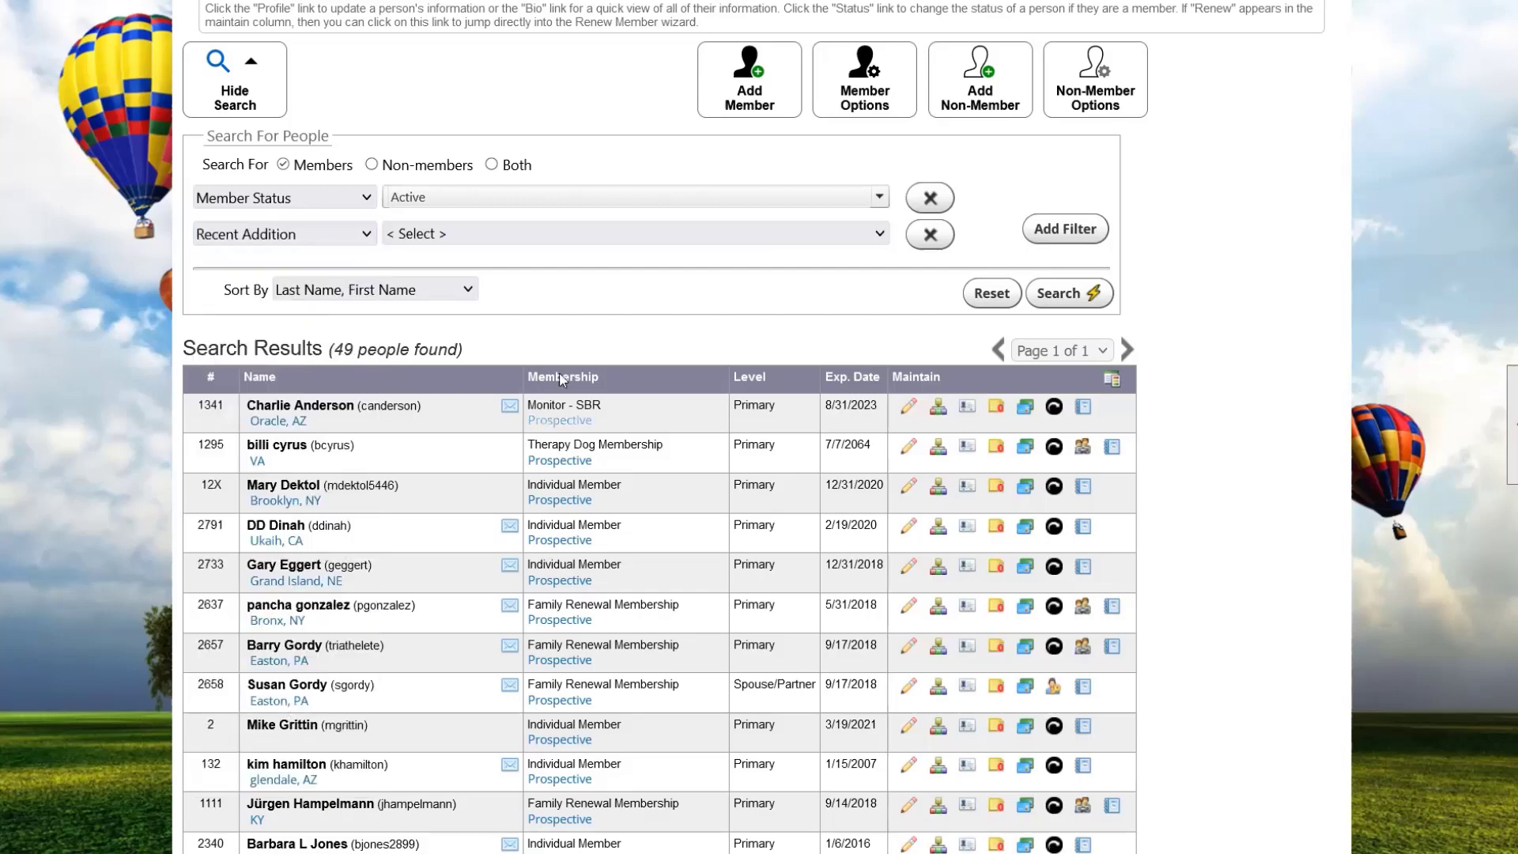
click(567, 232)
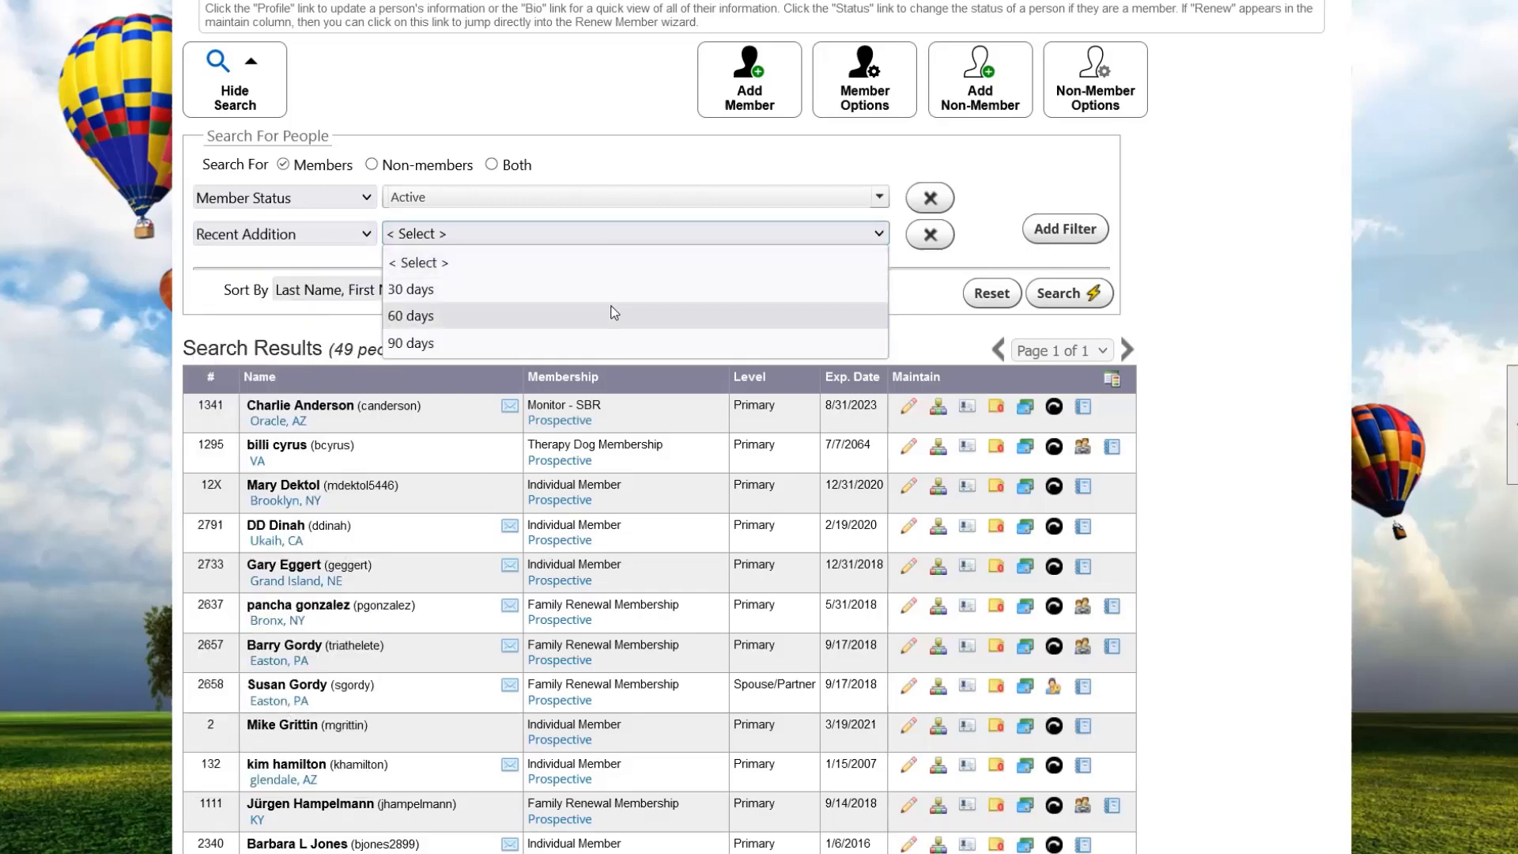
click(447, 68)
Search for active members using a second filter of With Pending Payment set to Yes, and look through the results
click(249, 233)
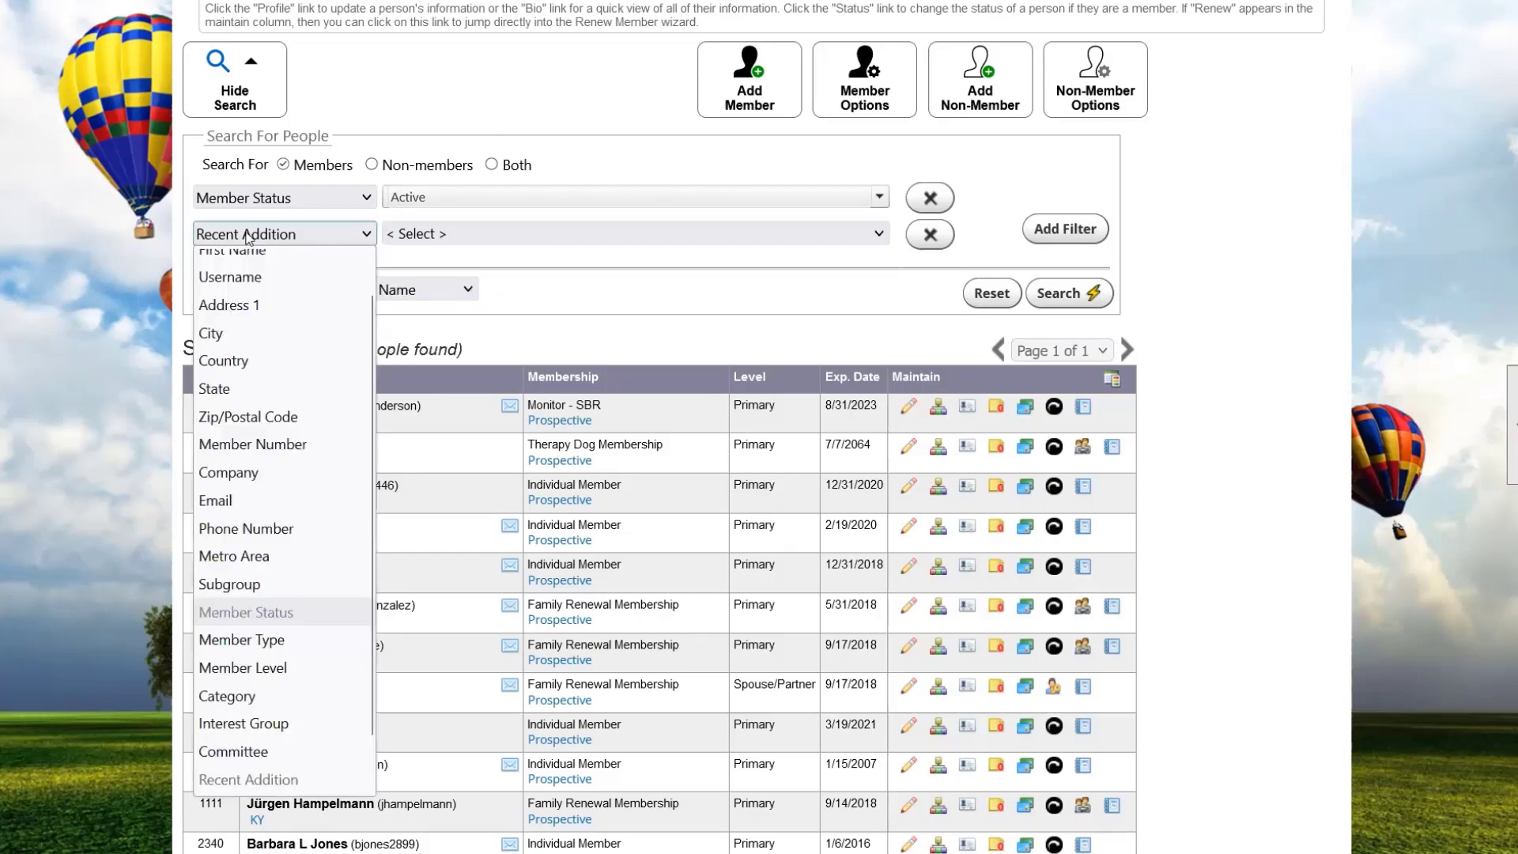
scroll(207, 632, down, 1)
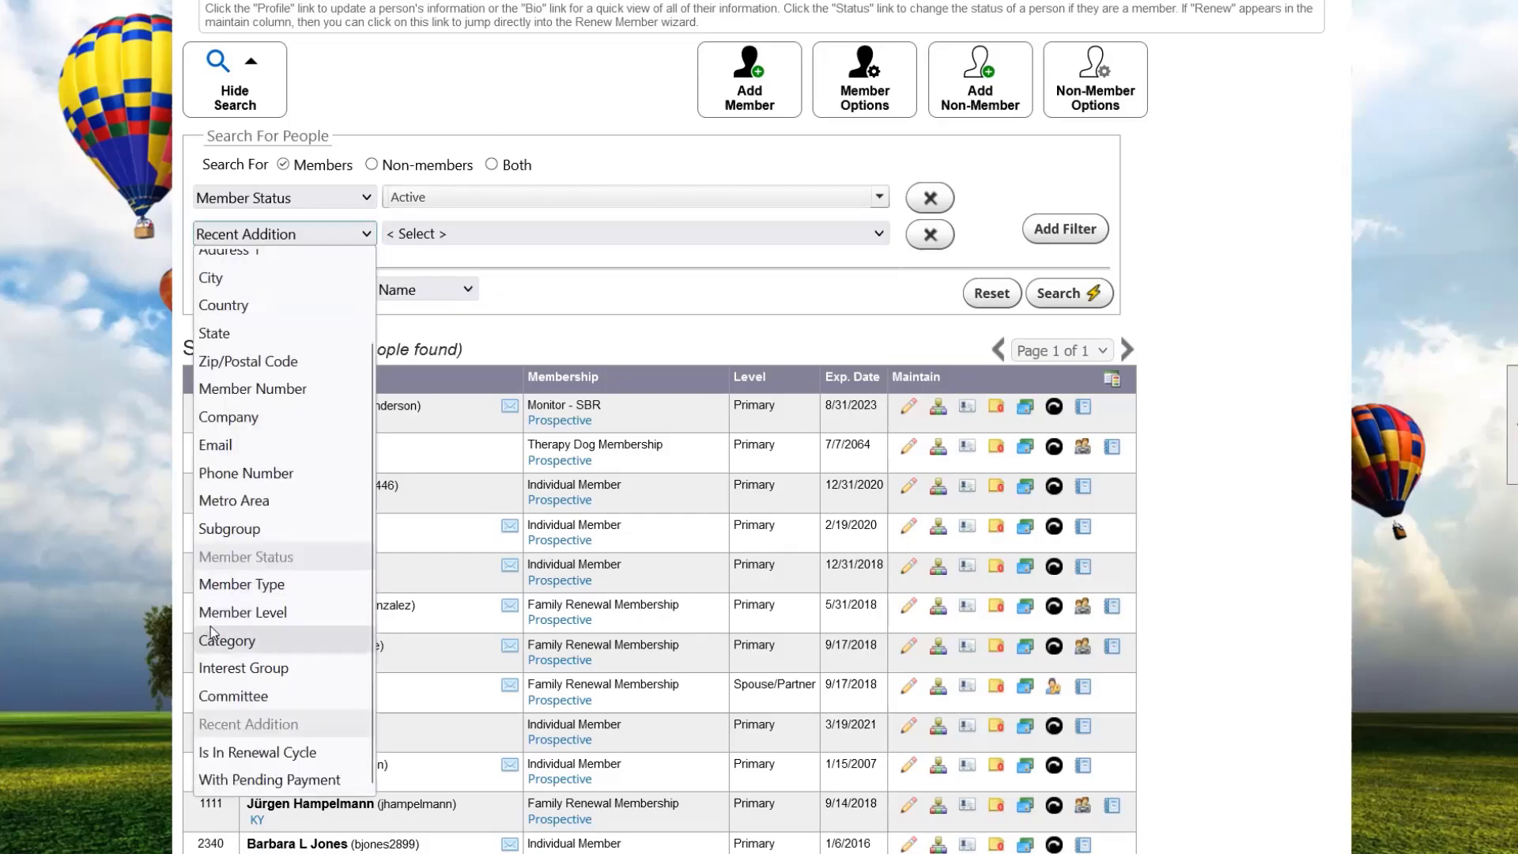
click(291, 781)
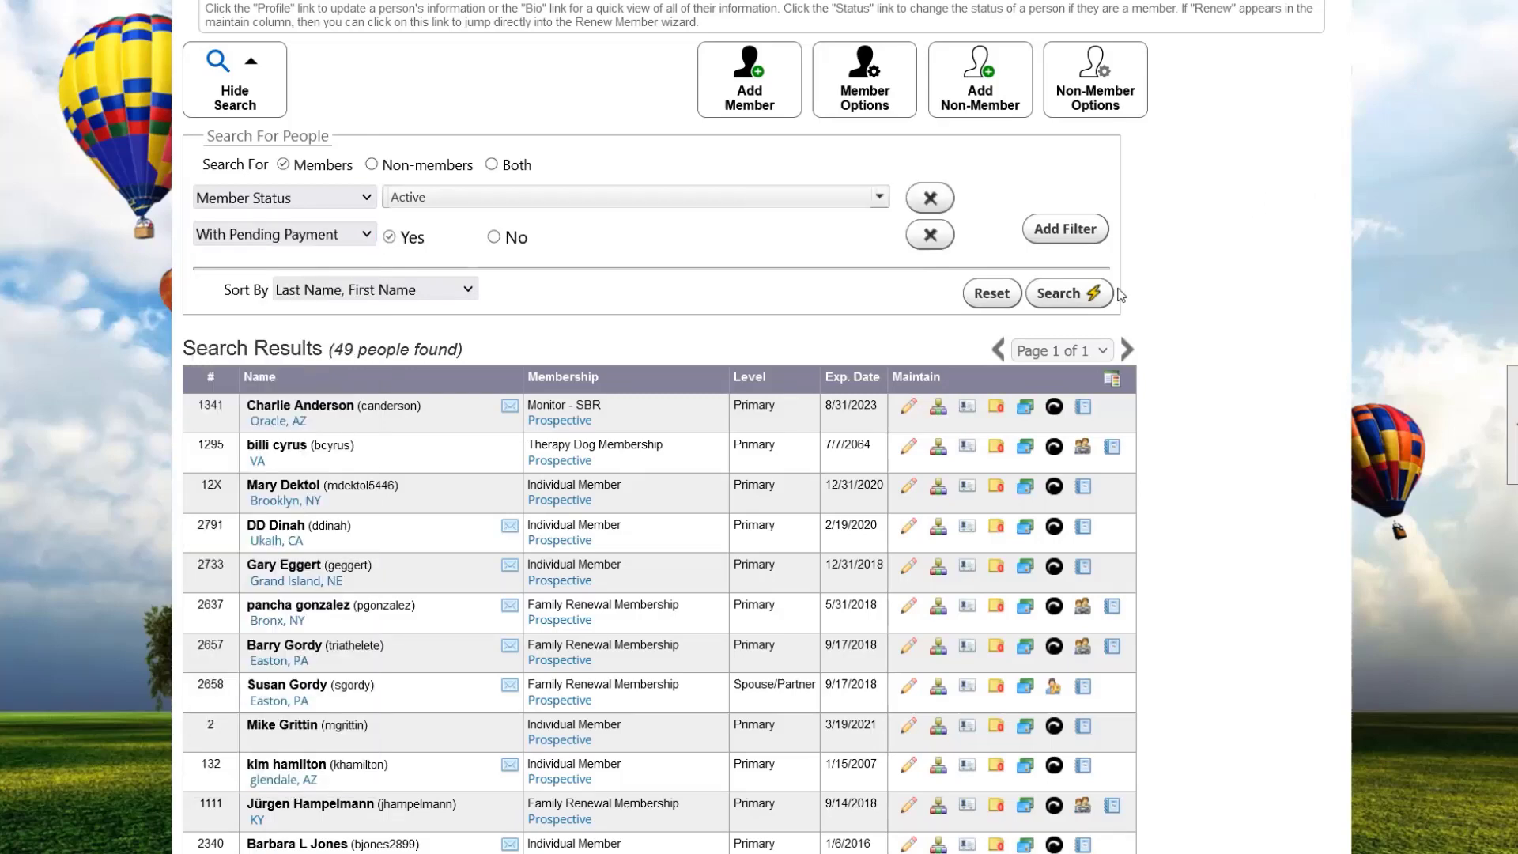
click(1055, 297)
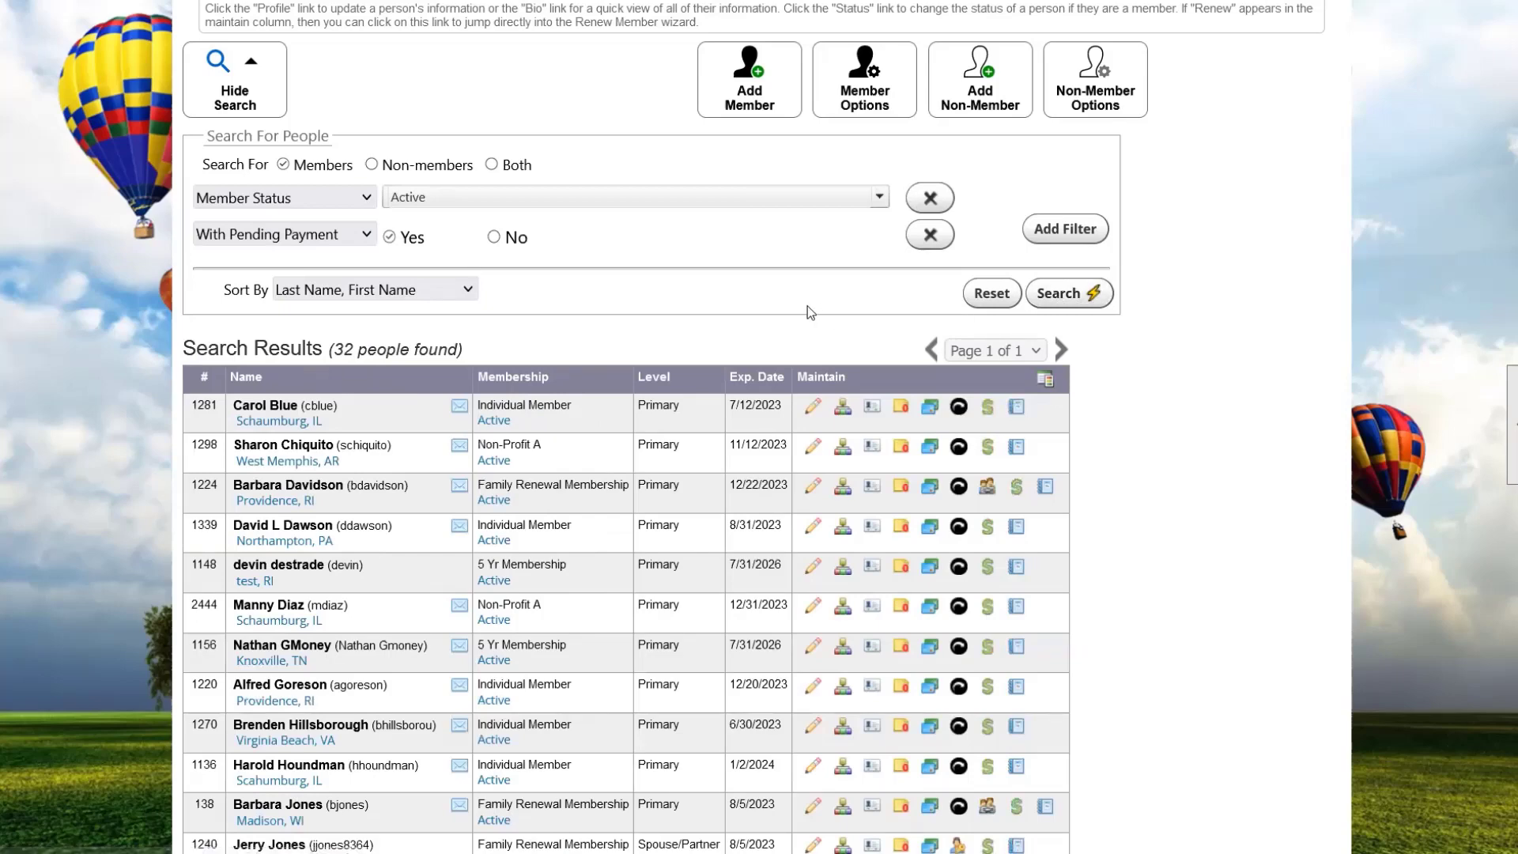
scroll(808, 308, down, 3)
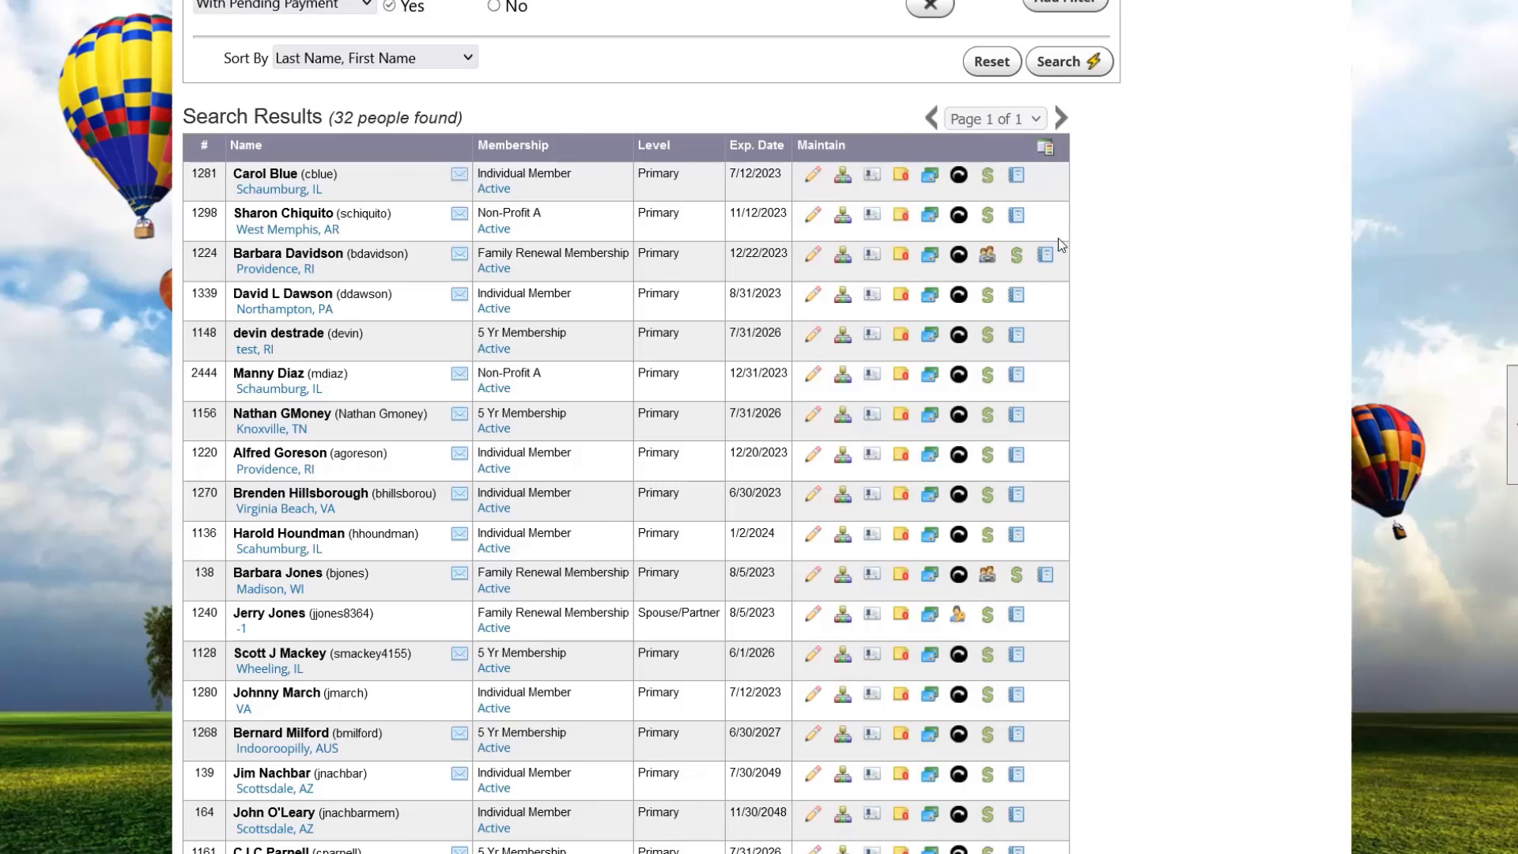
Open the Make Payment page for the first member in the results and choose Received Check as the payment method
click(988, 175)
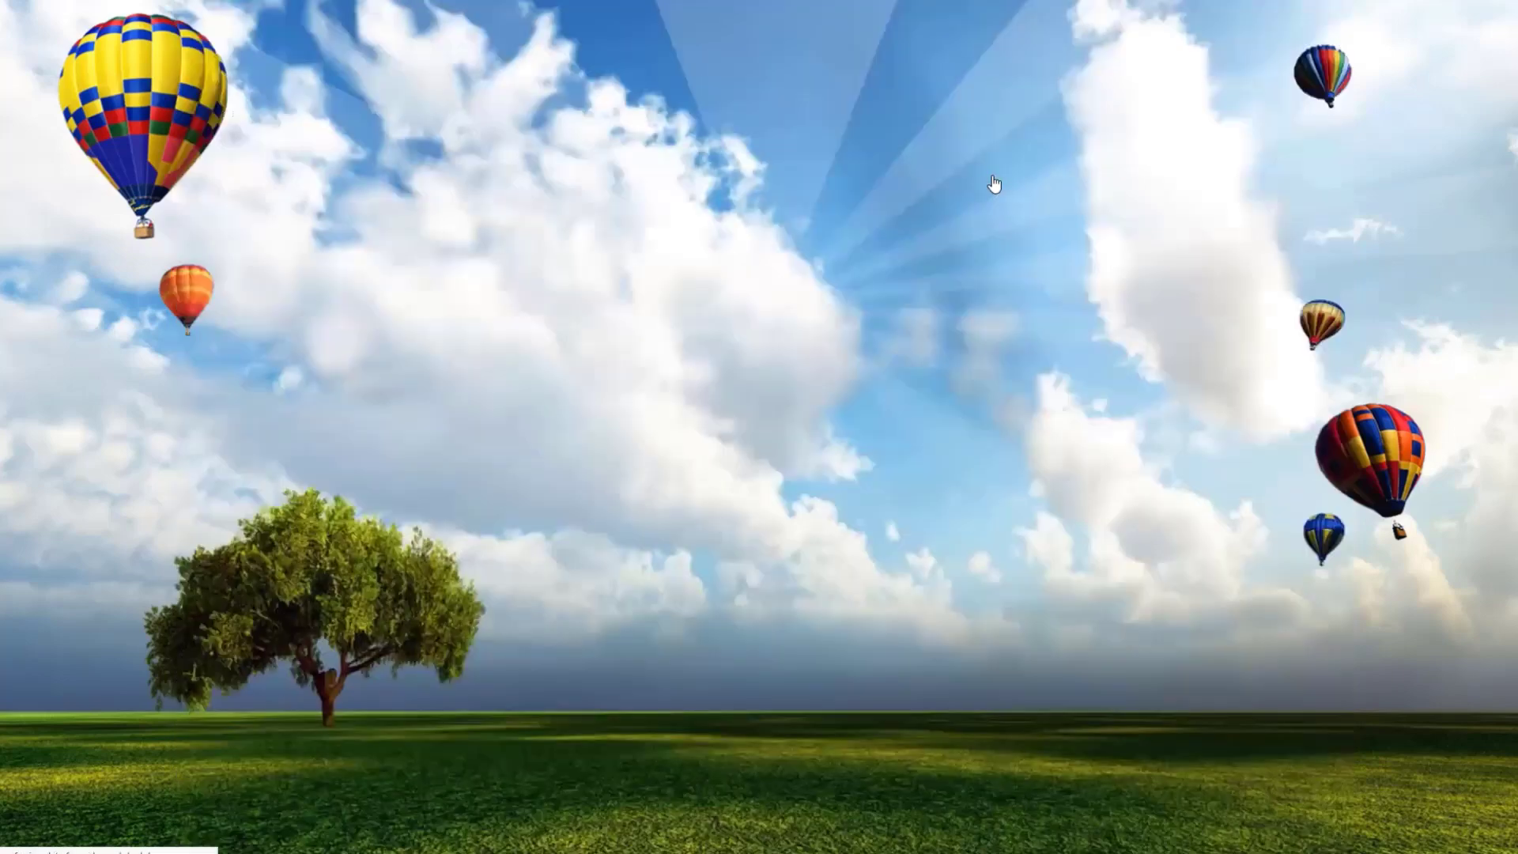
scroll(1042, 482, down, 3)
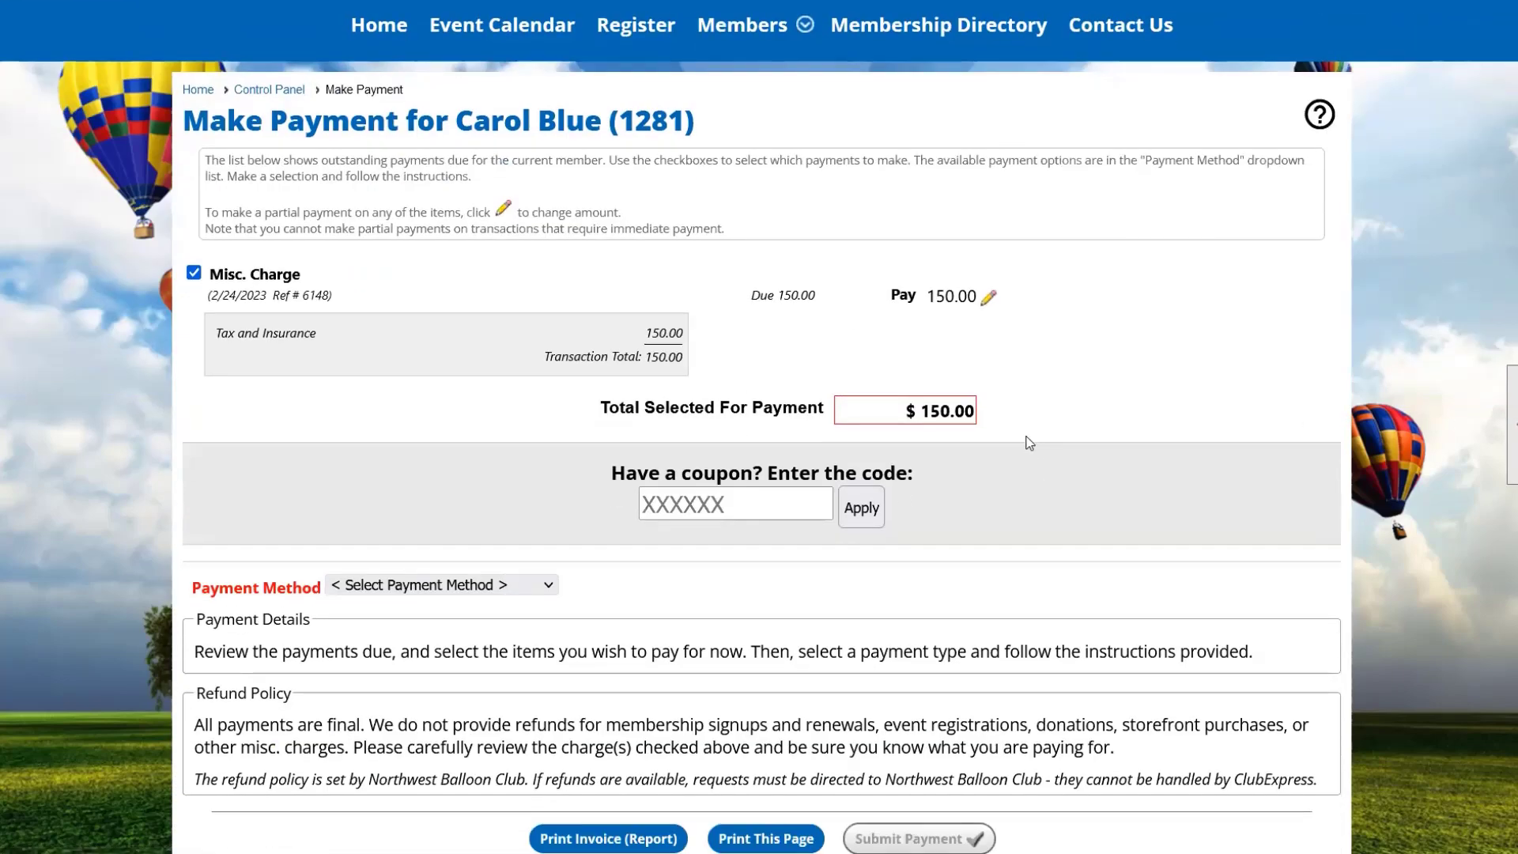
scroll(1029, 443, down, 2)
click(427, 419)
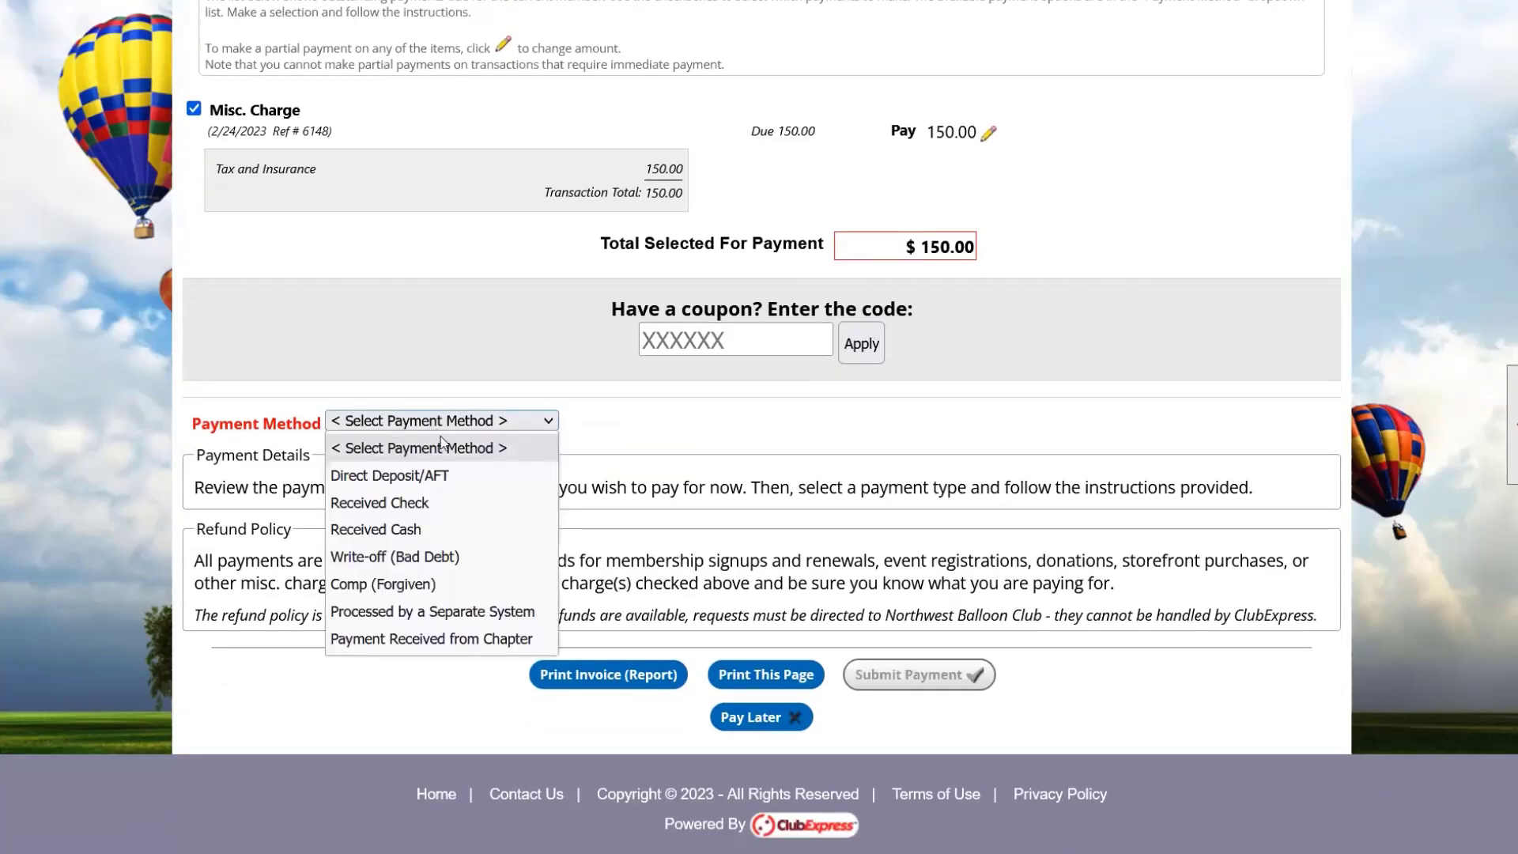
click(484, 507)
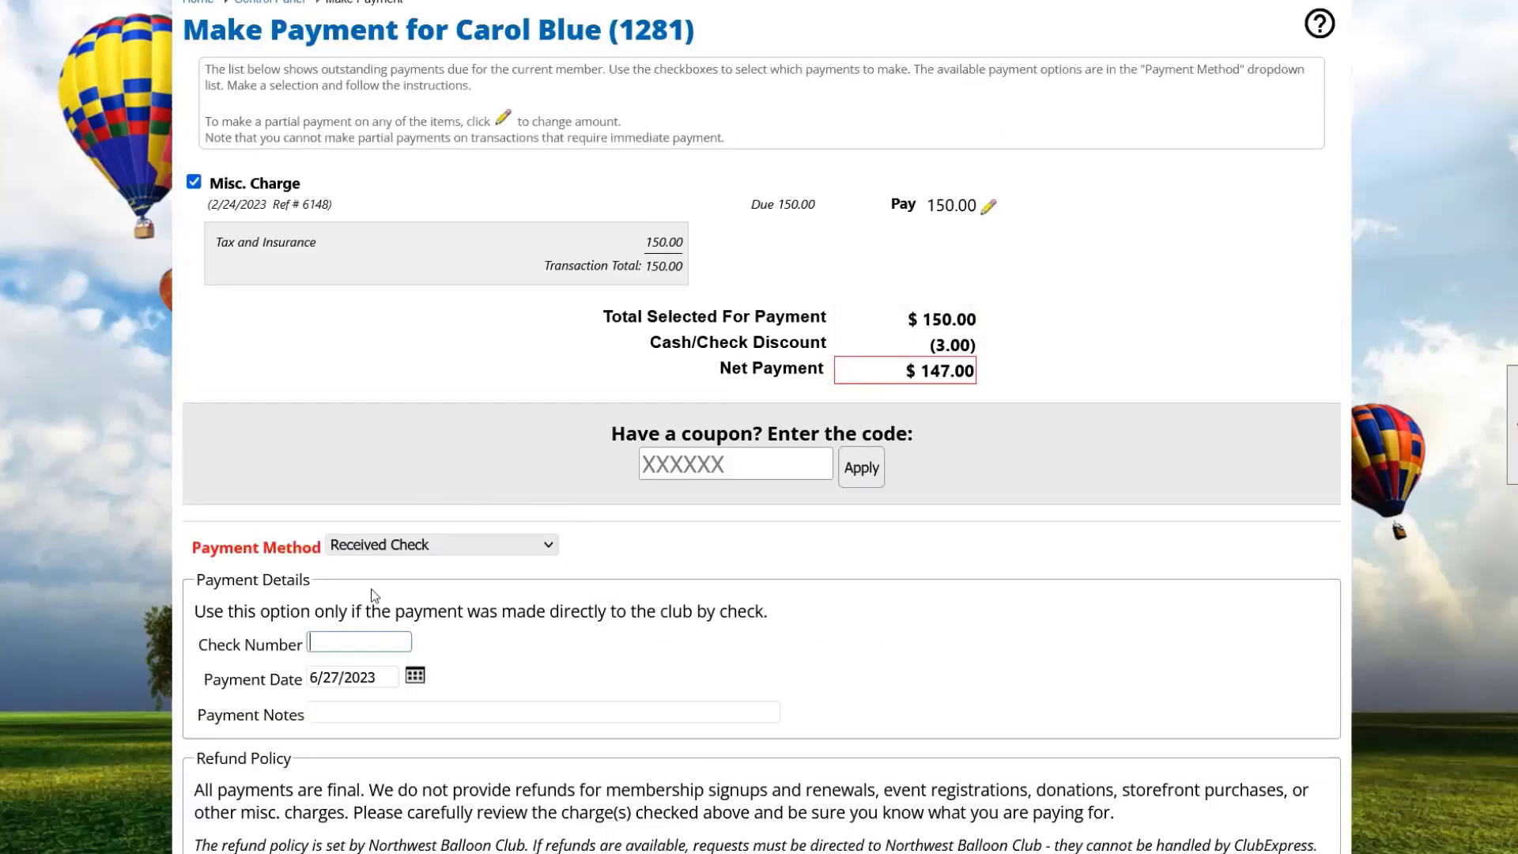
Enter check number 12345 and the payment notes "notes notes notes", and record the check payment
click(344, 634)
text(12345)
scroll(344, 641, down, 2)
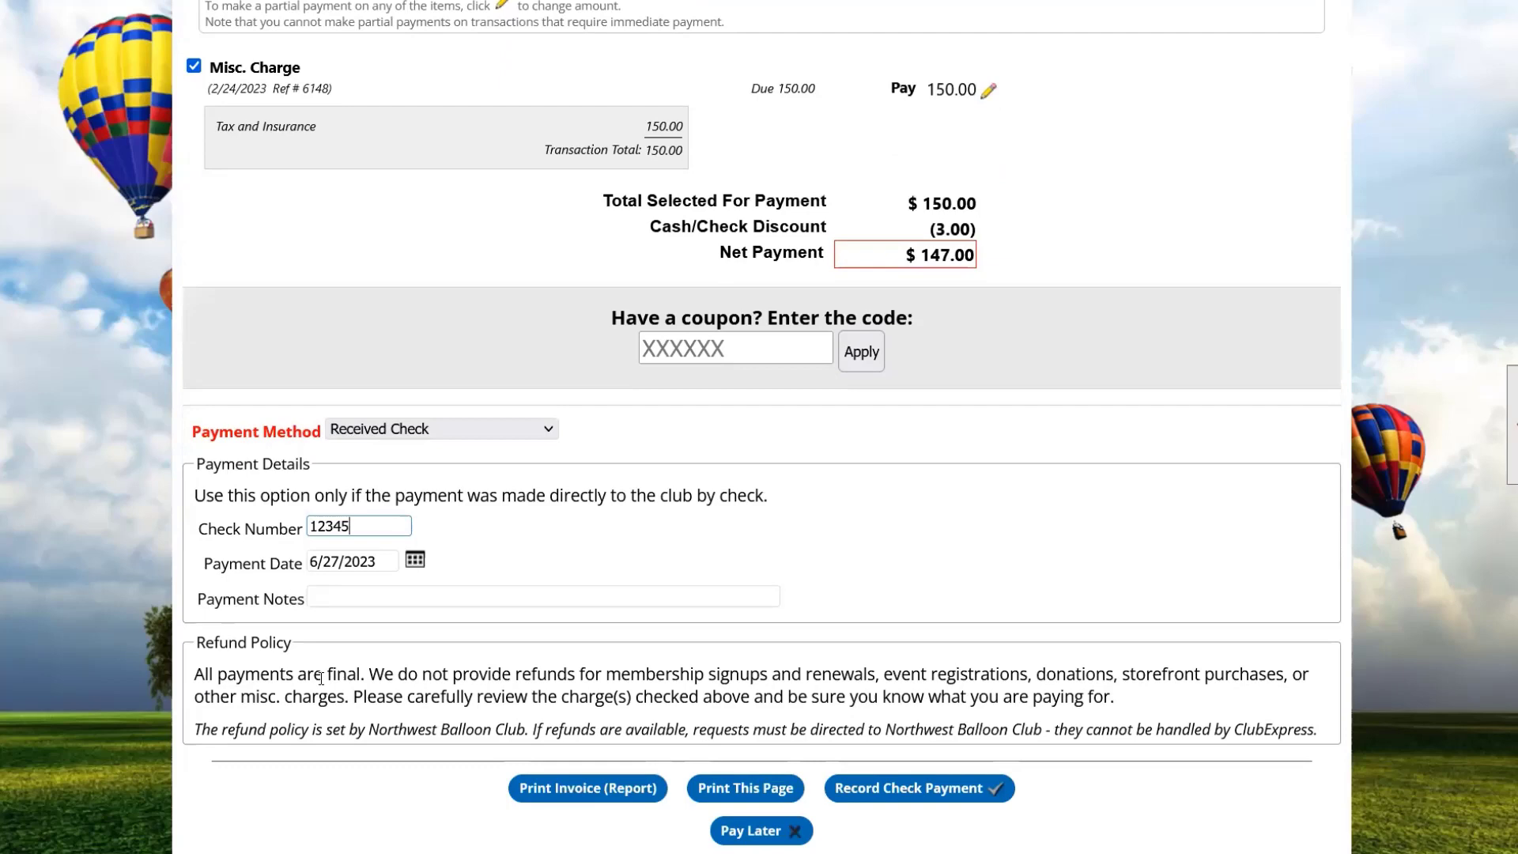
click(346, 592)
text(notes)
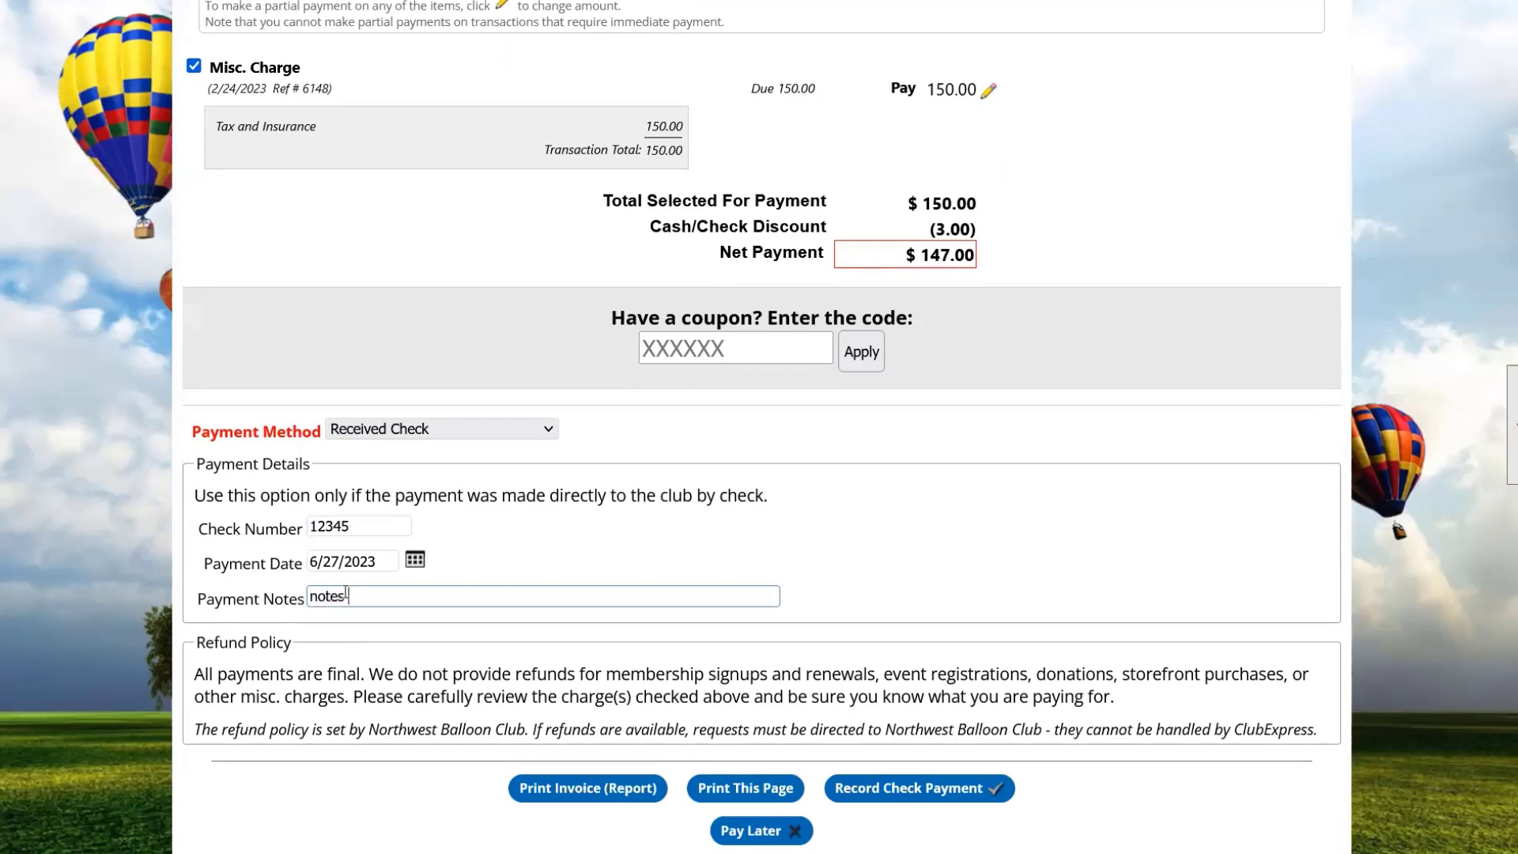
text( notes notes)
scroll(918, 649, down, 2)
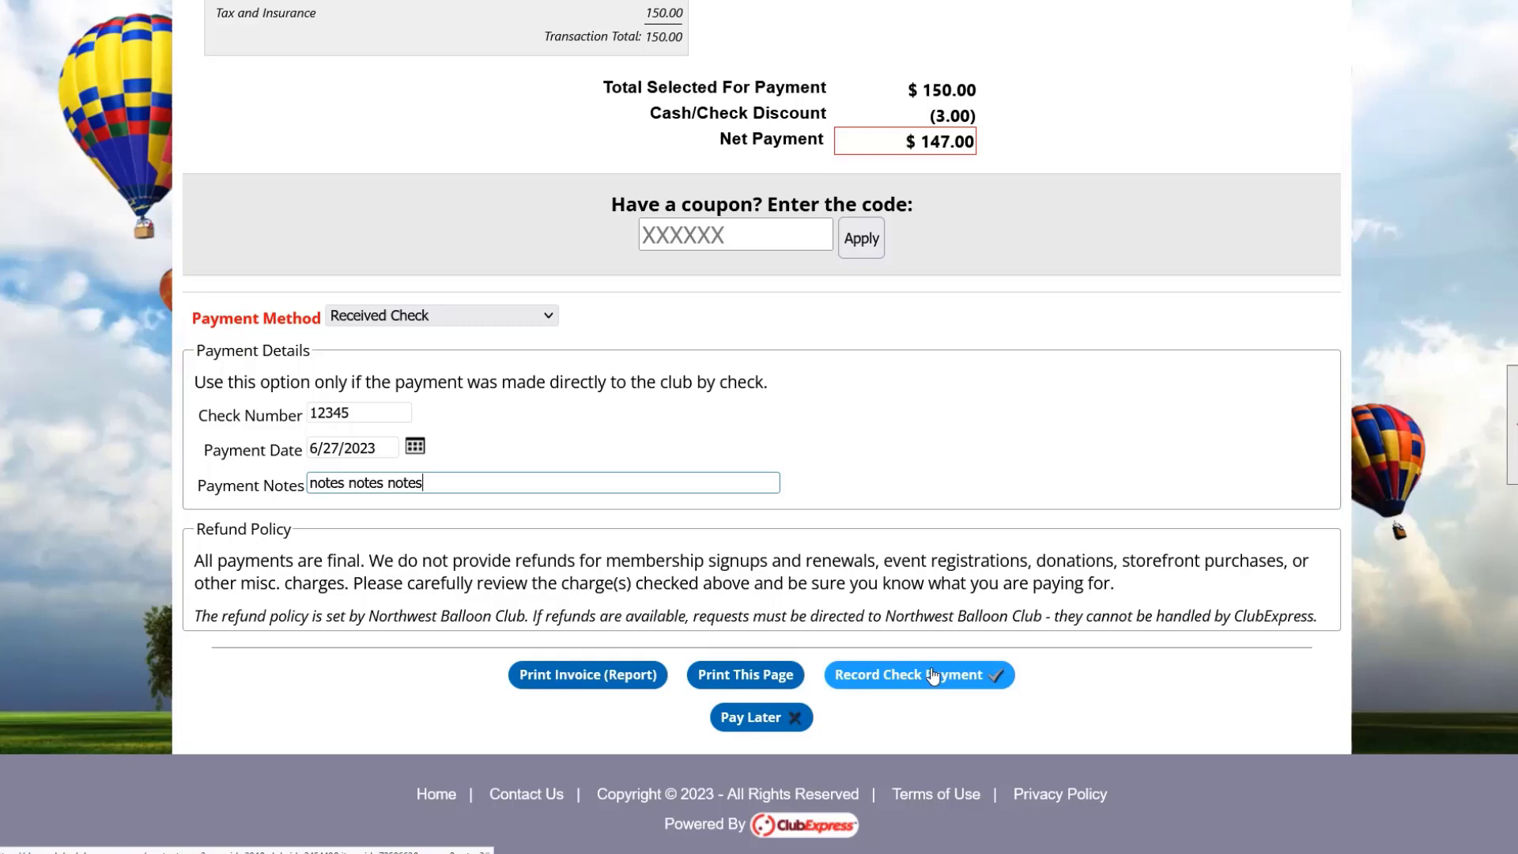
click(932, 674)
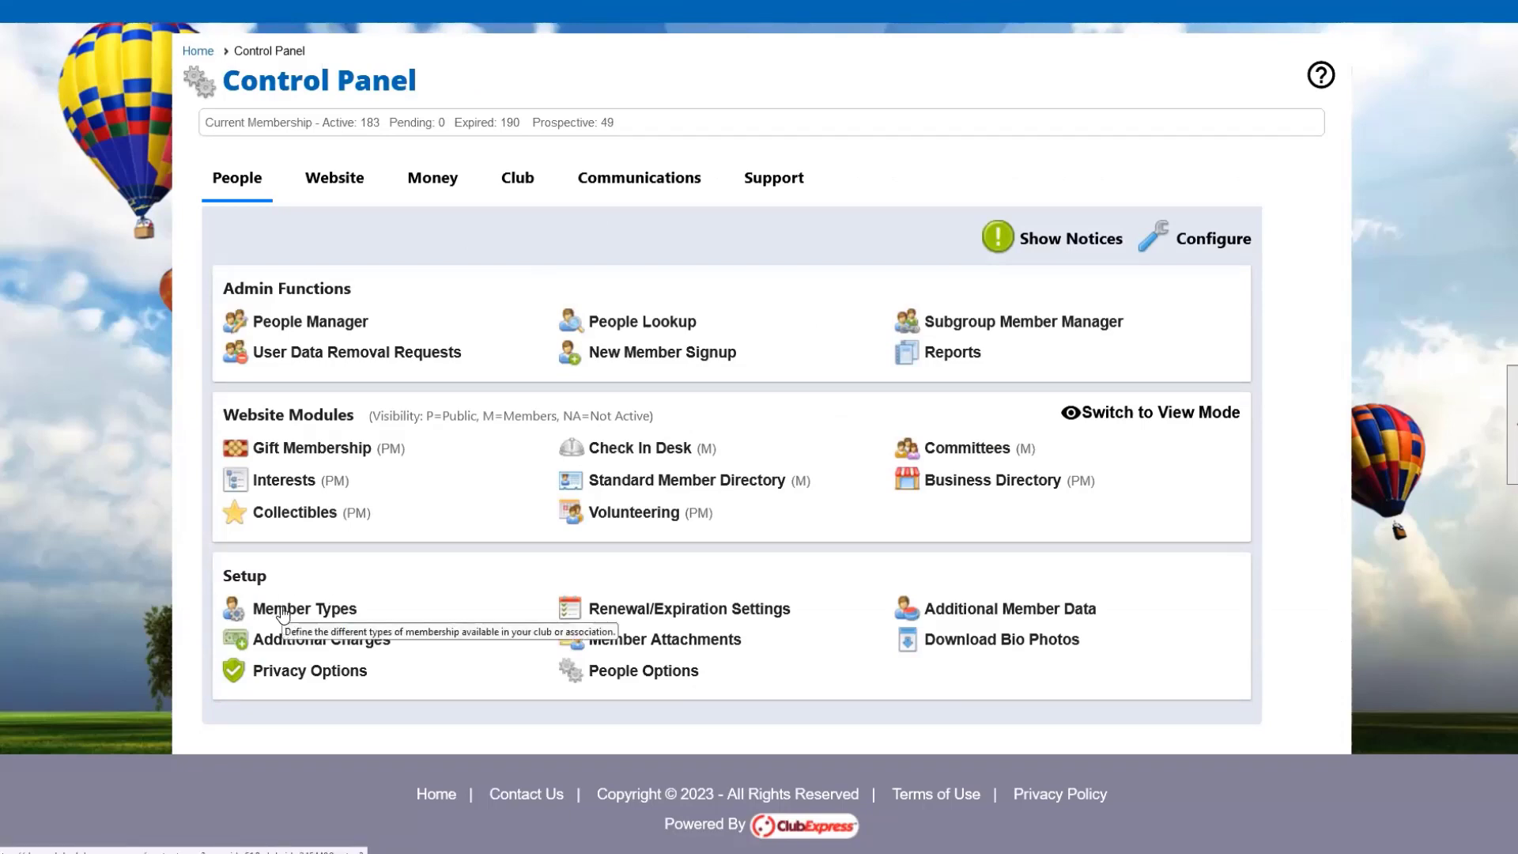
Open the Renewal/Expiration Settings and compare the rolling and same-date renewal schedule options, leaving the same-date schedule selected
click(706, 610)
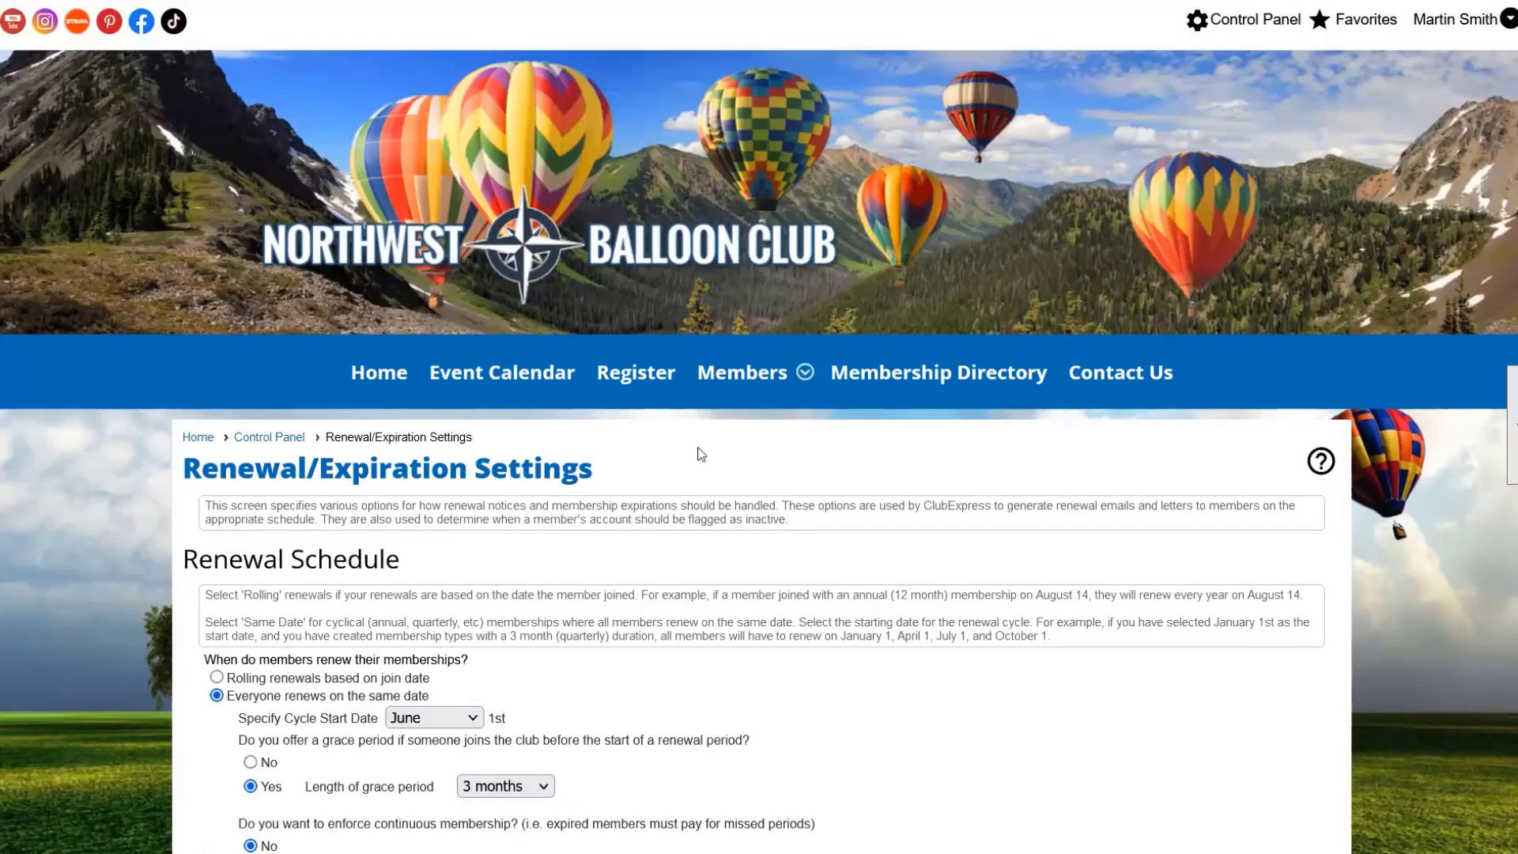
scroll(700, 452, down, 5)
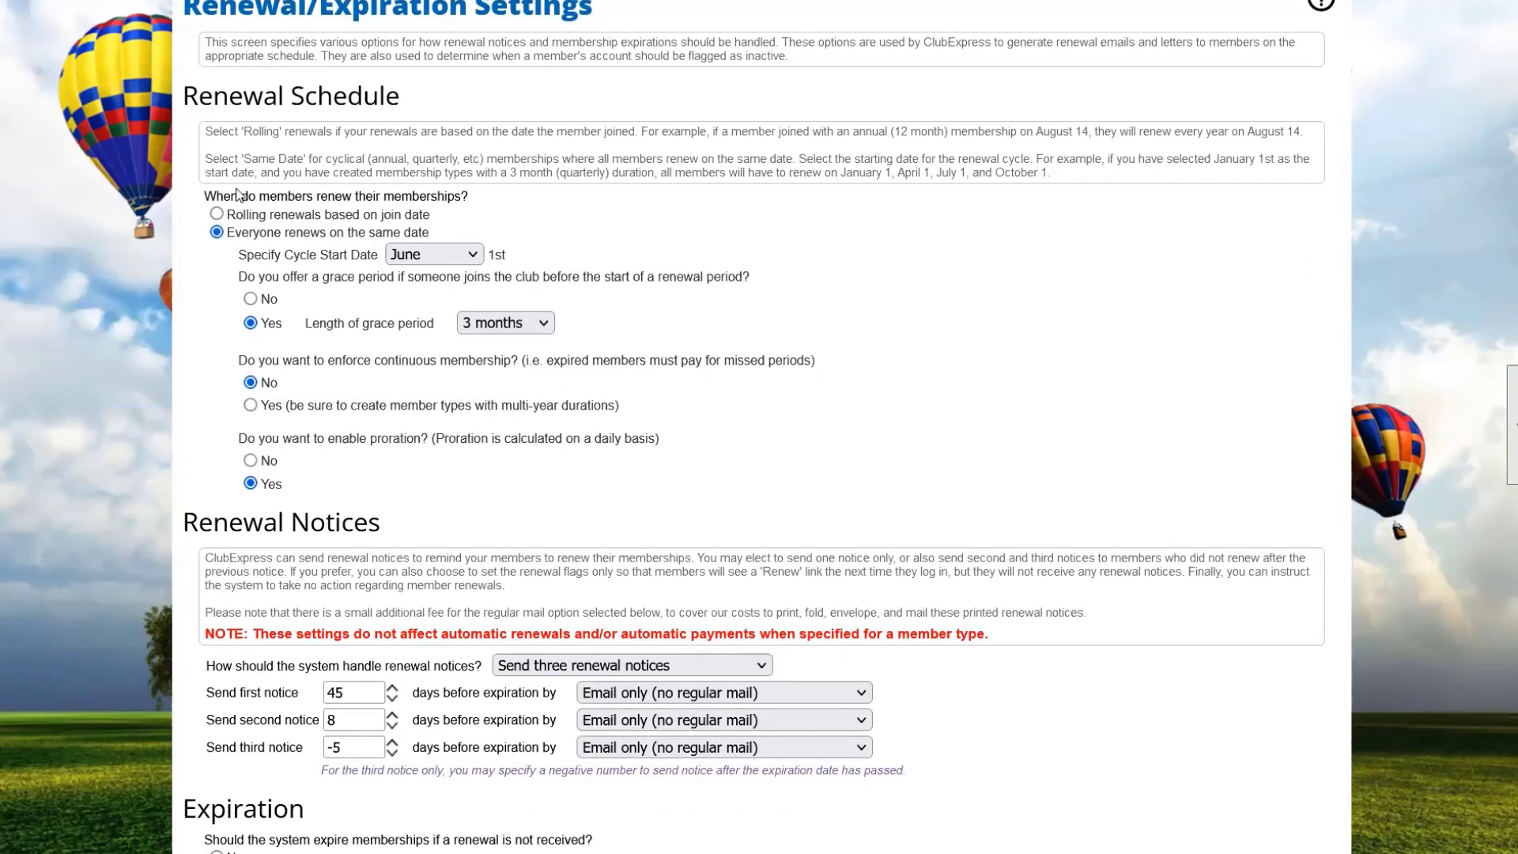
click(217, 215)
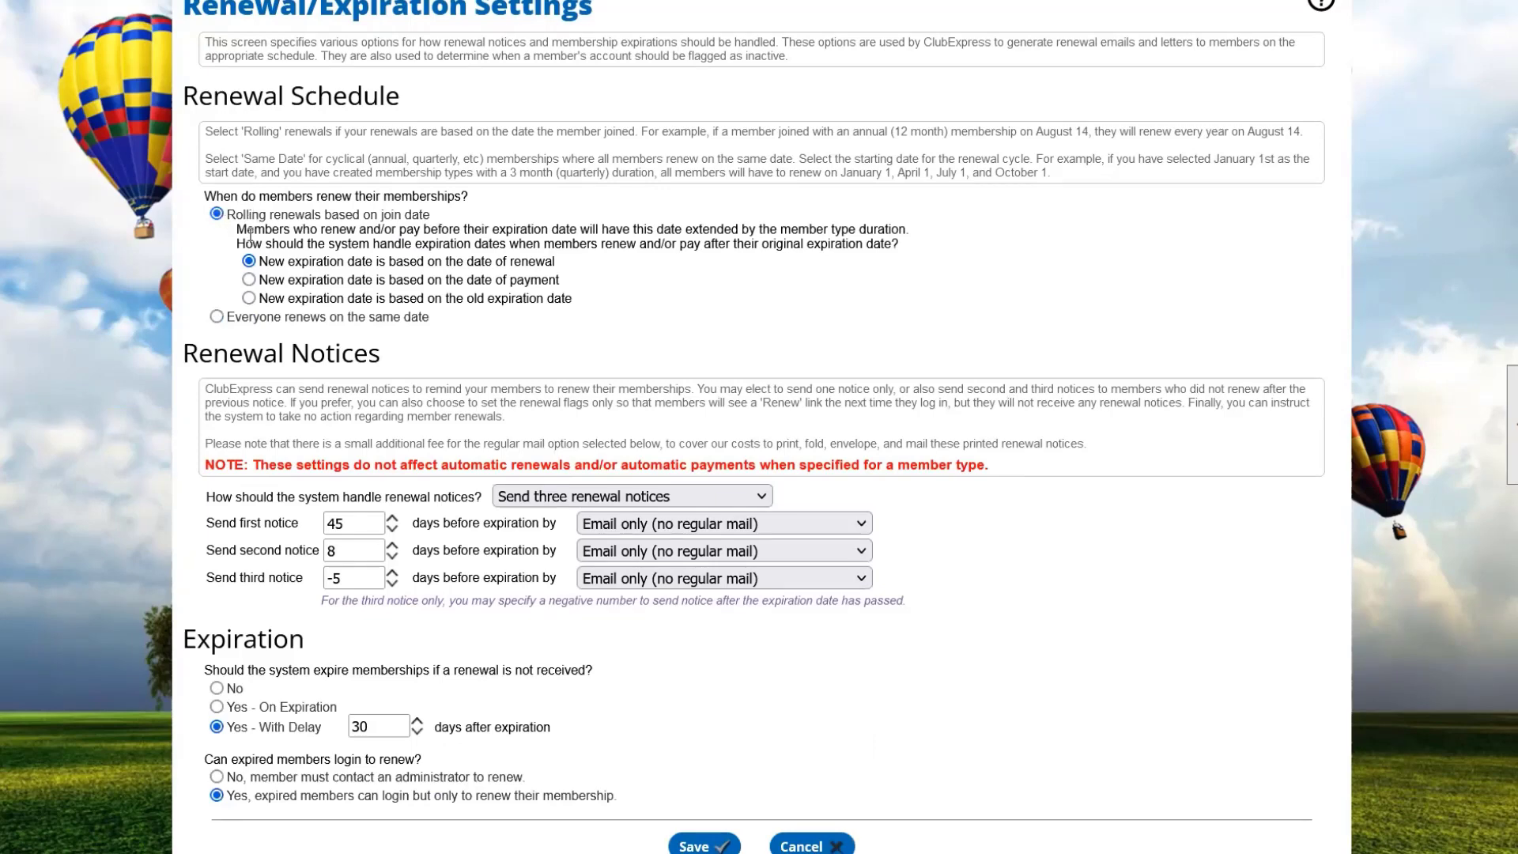
click(215, 316)
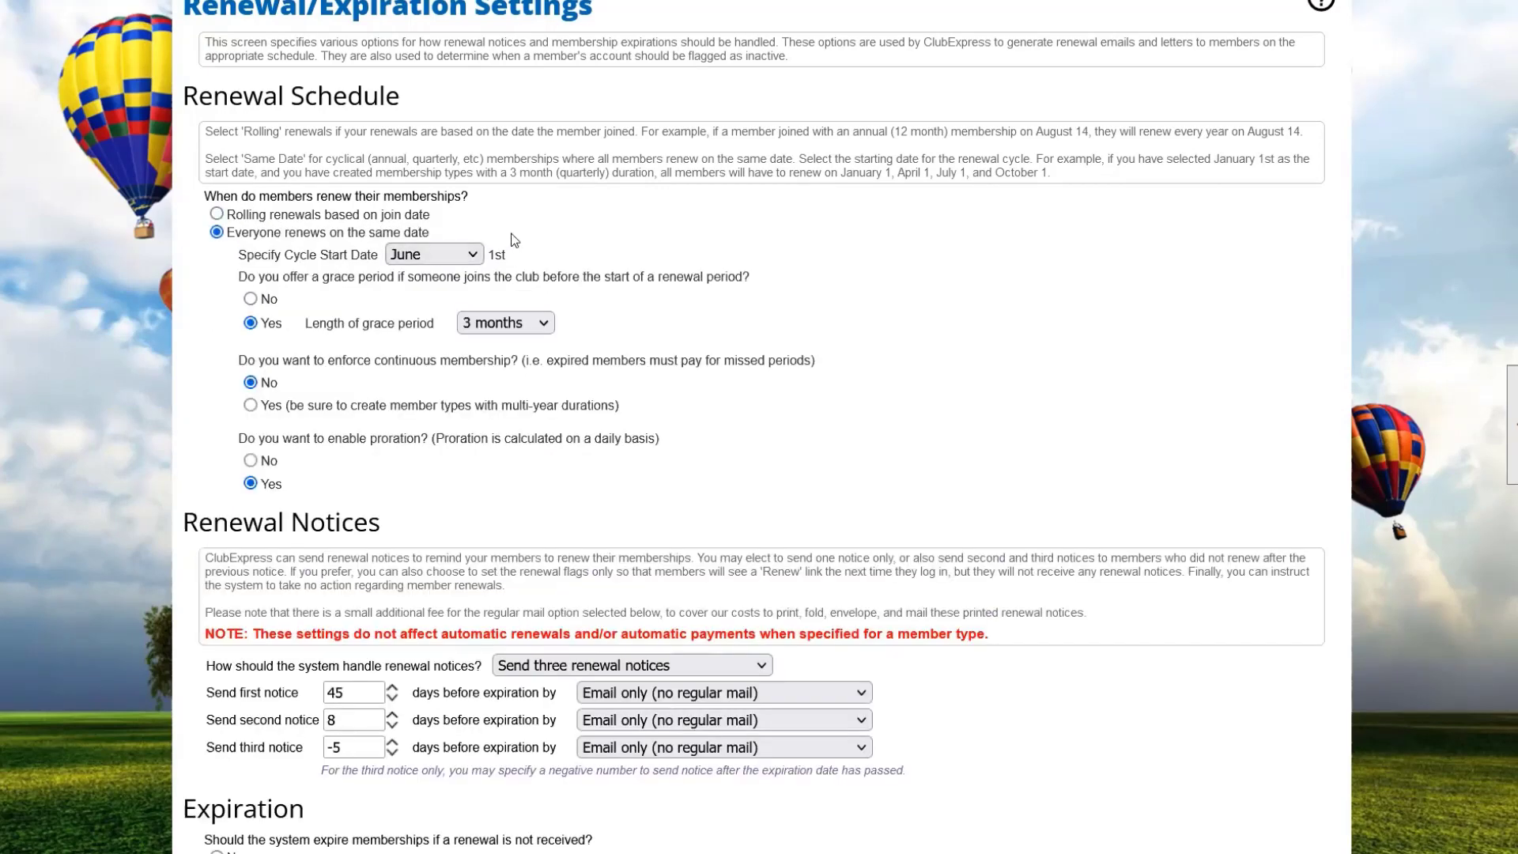
Review the choices for how many renewal notices are sent and how the first notice is delivered
scroll(510, 240, down, 3)
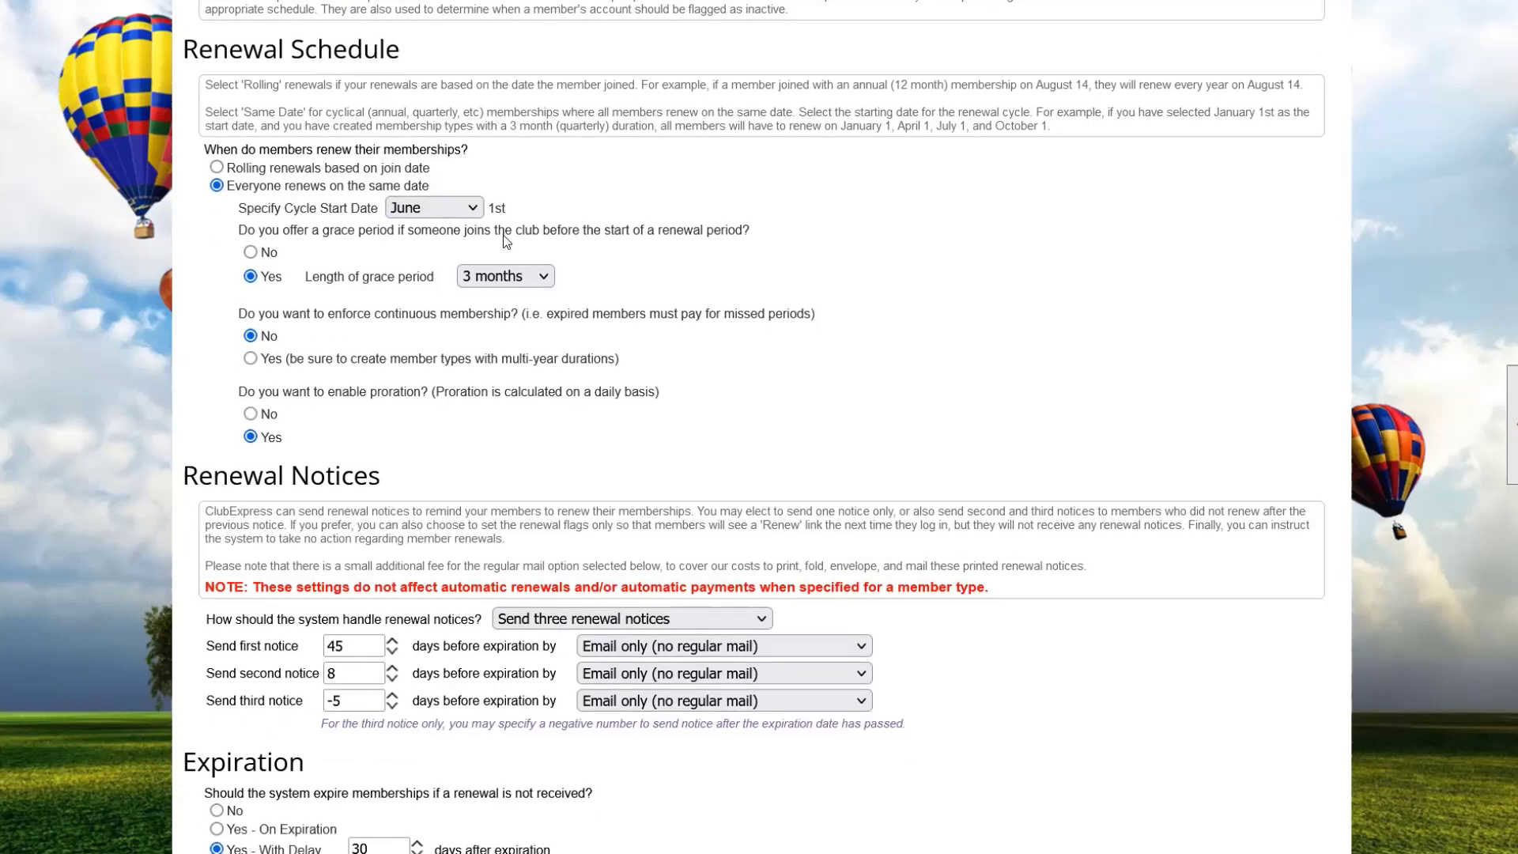
click(538, 372)
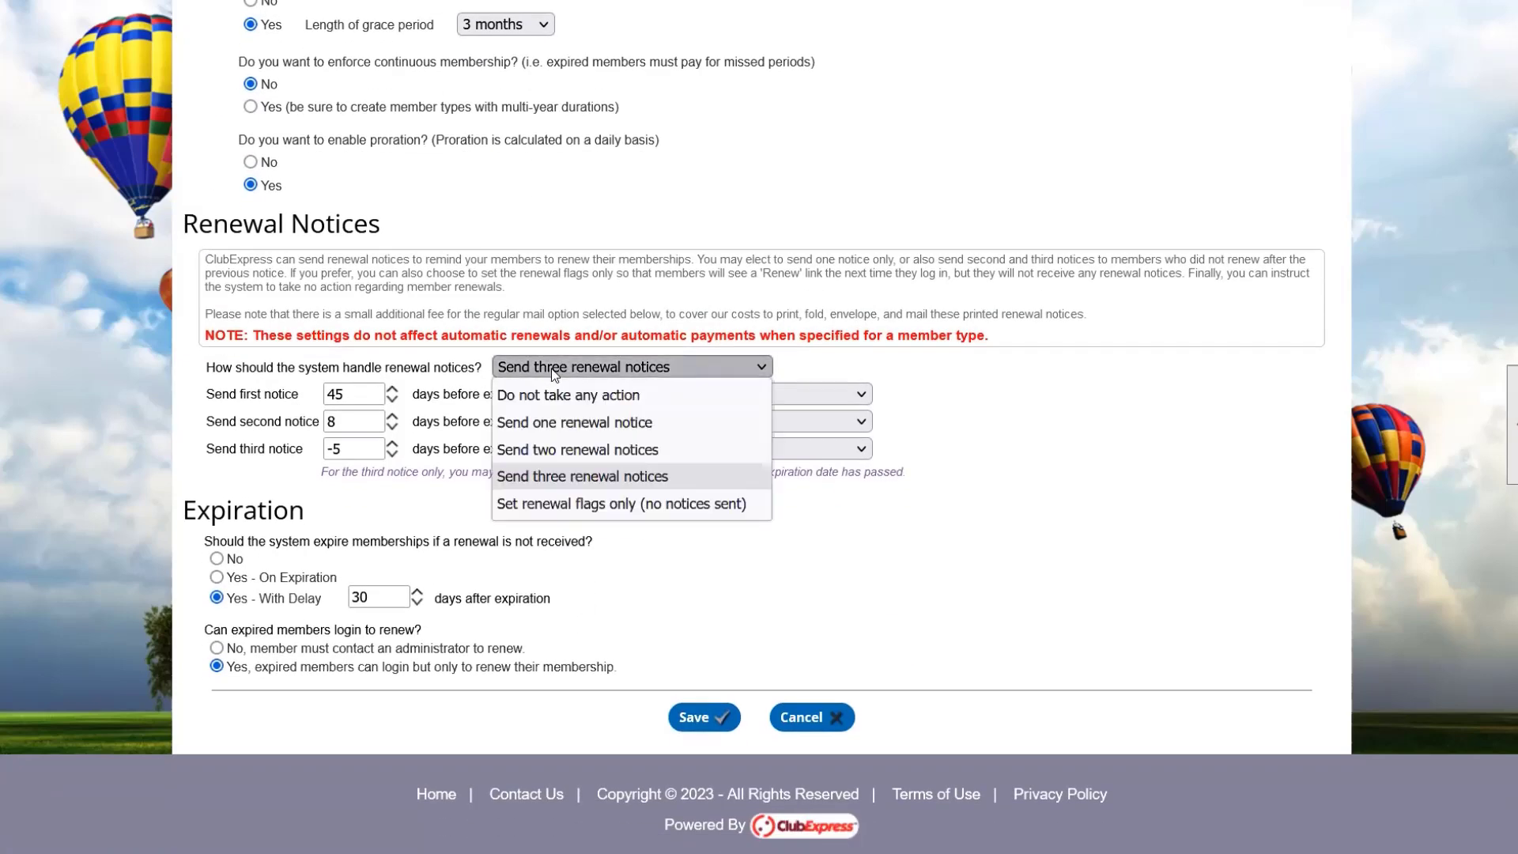
click(985, 399)
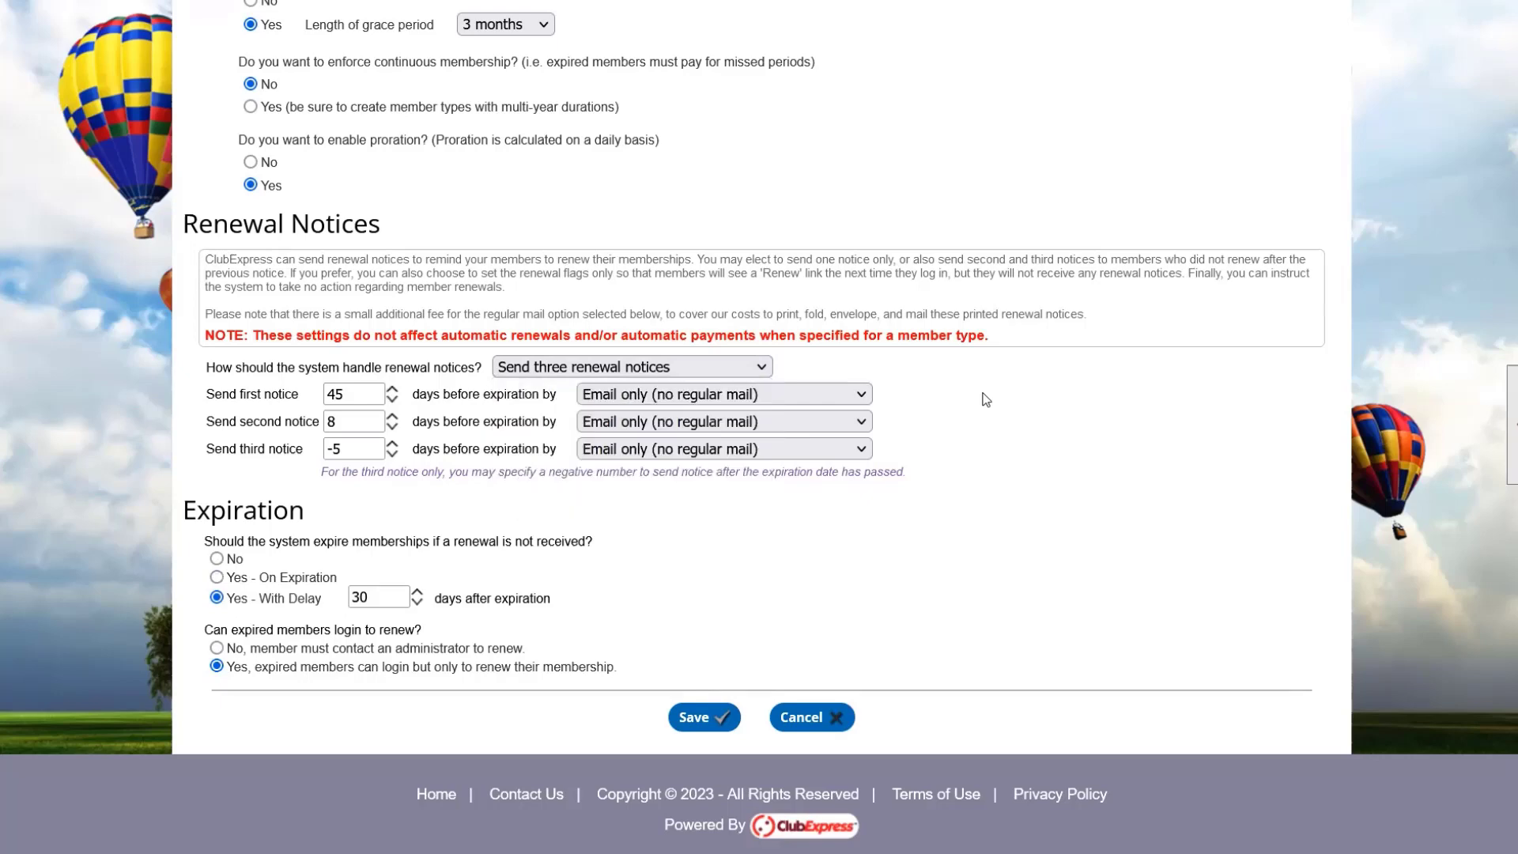
click(696, 400)
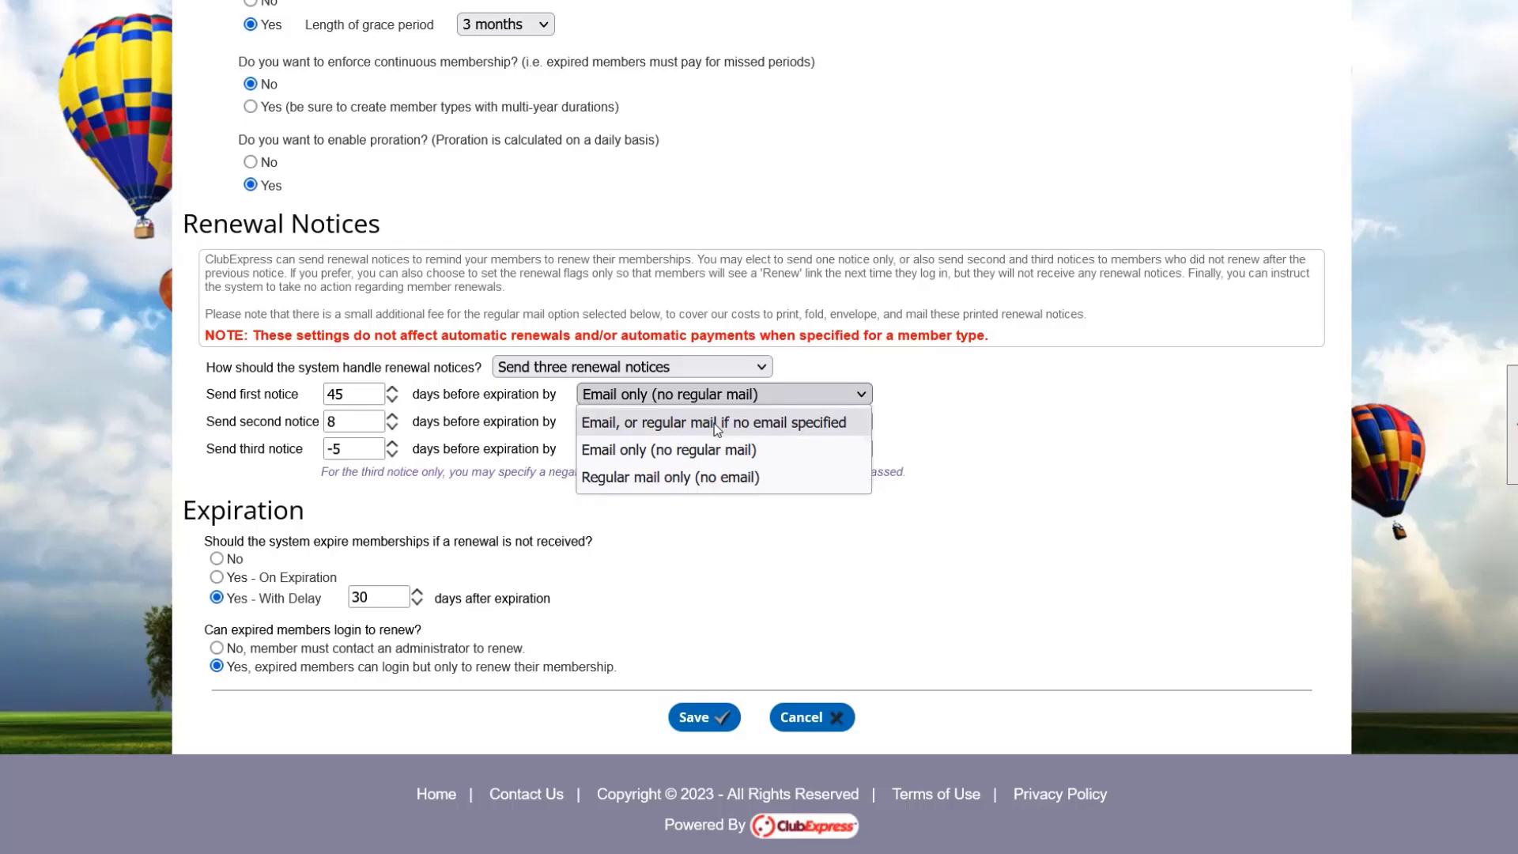
click(963, 415)
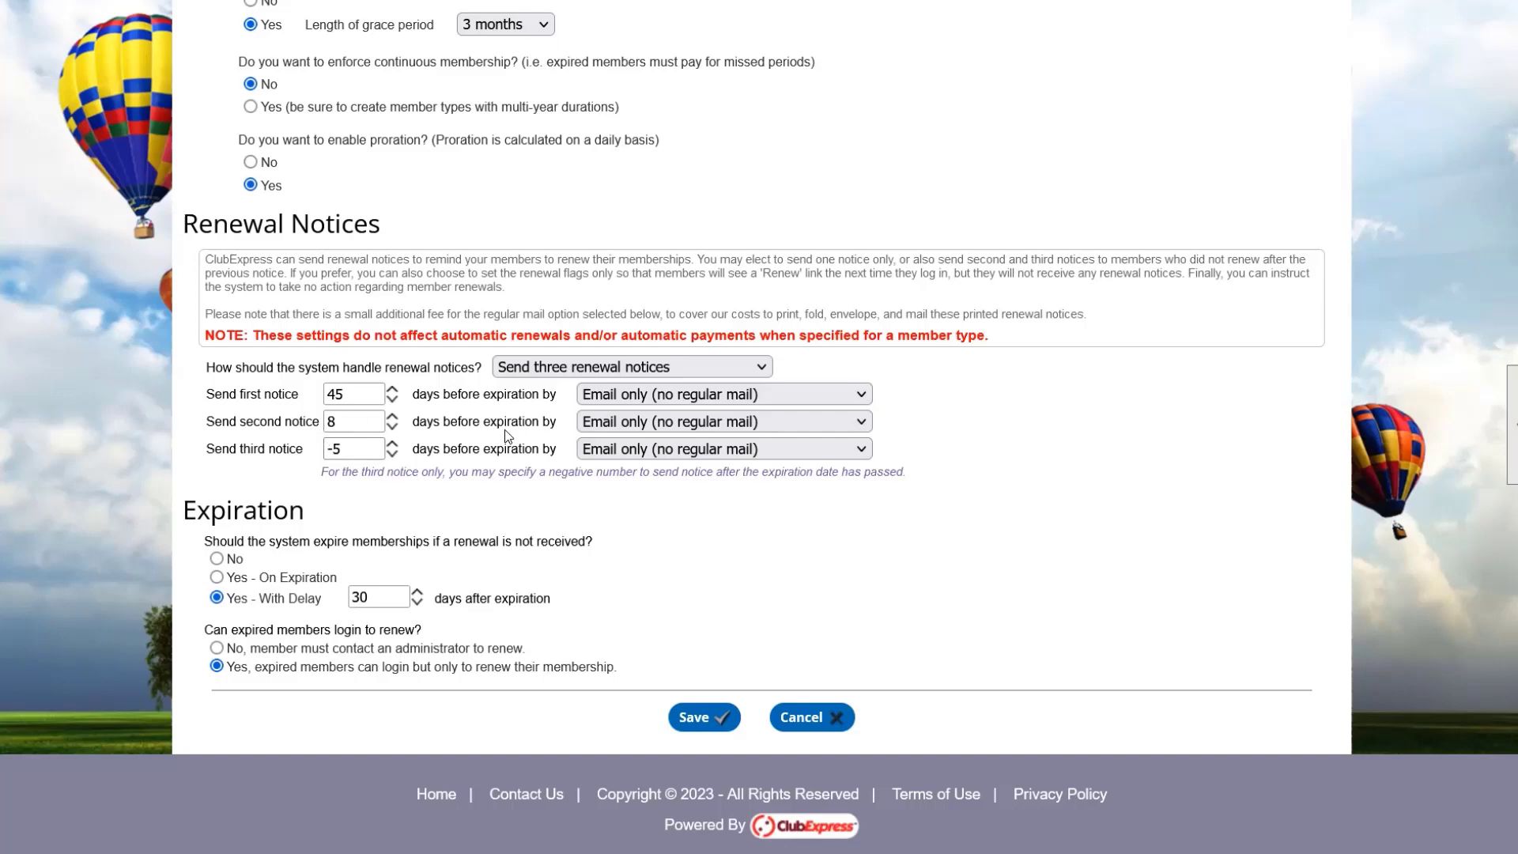
click(708, 395)
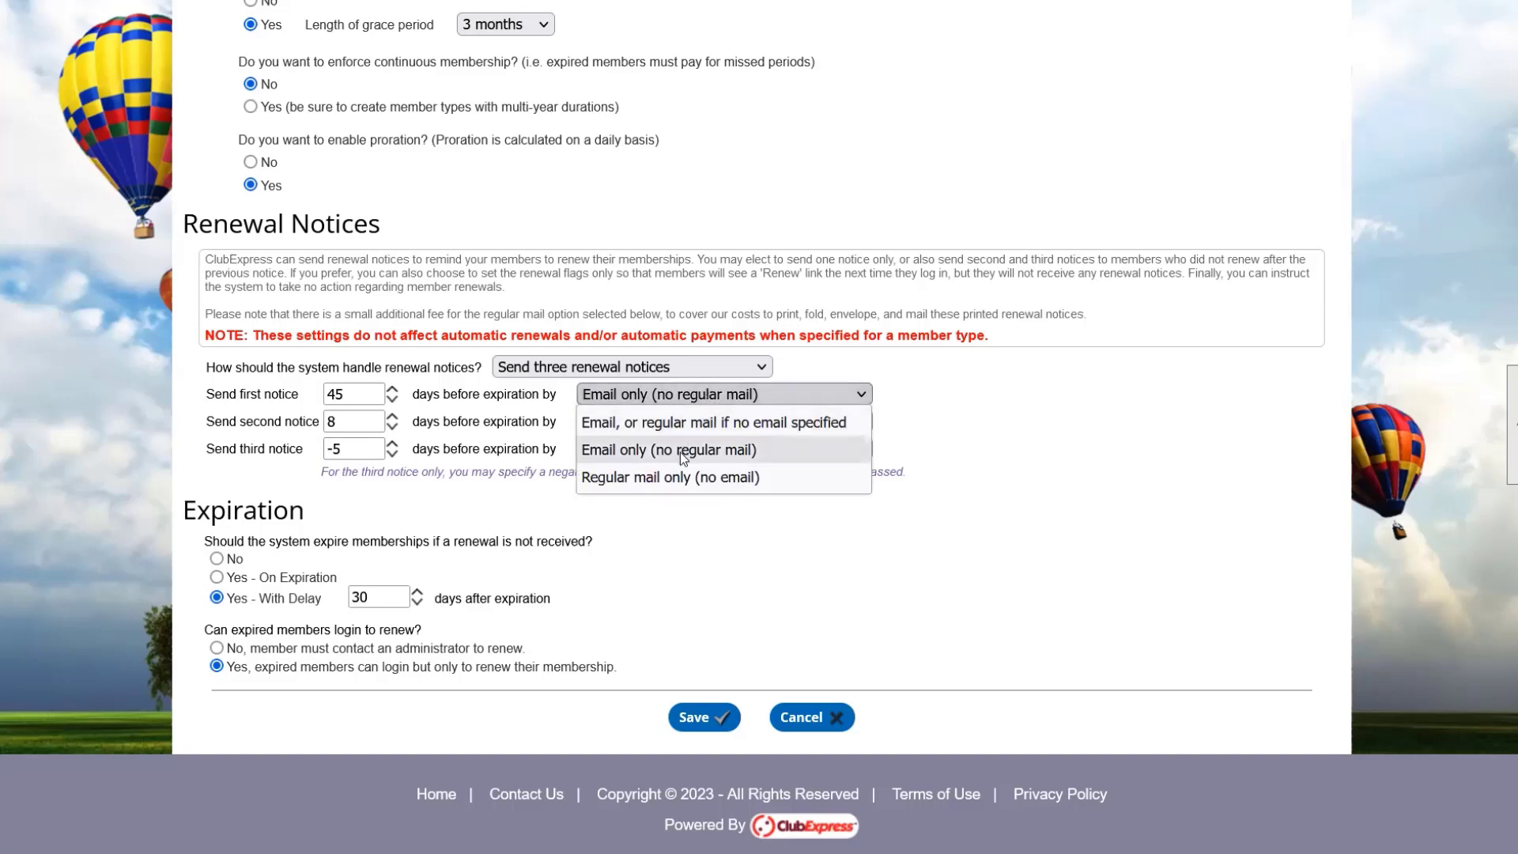
click(617, 451)
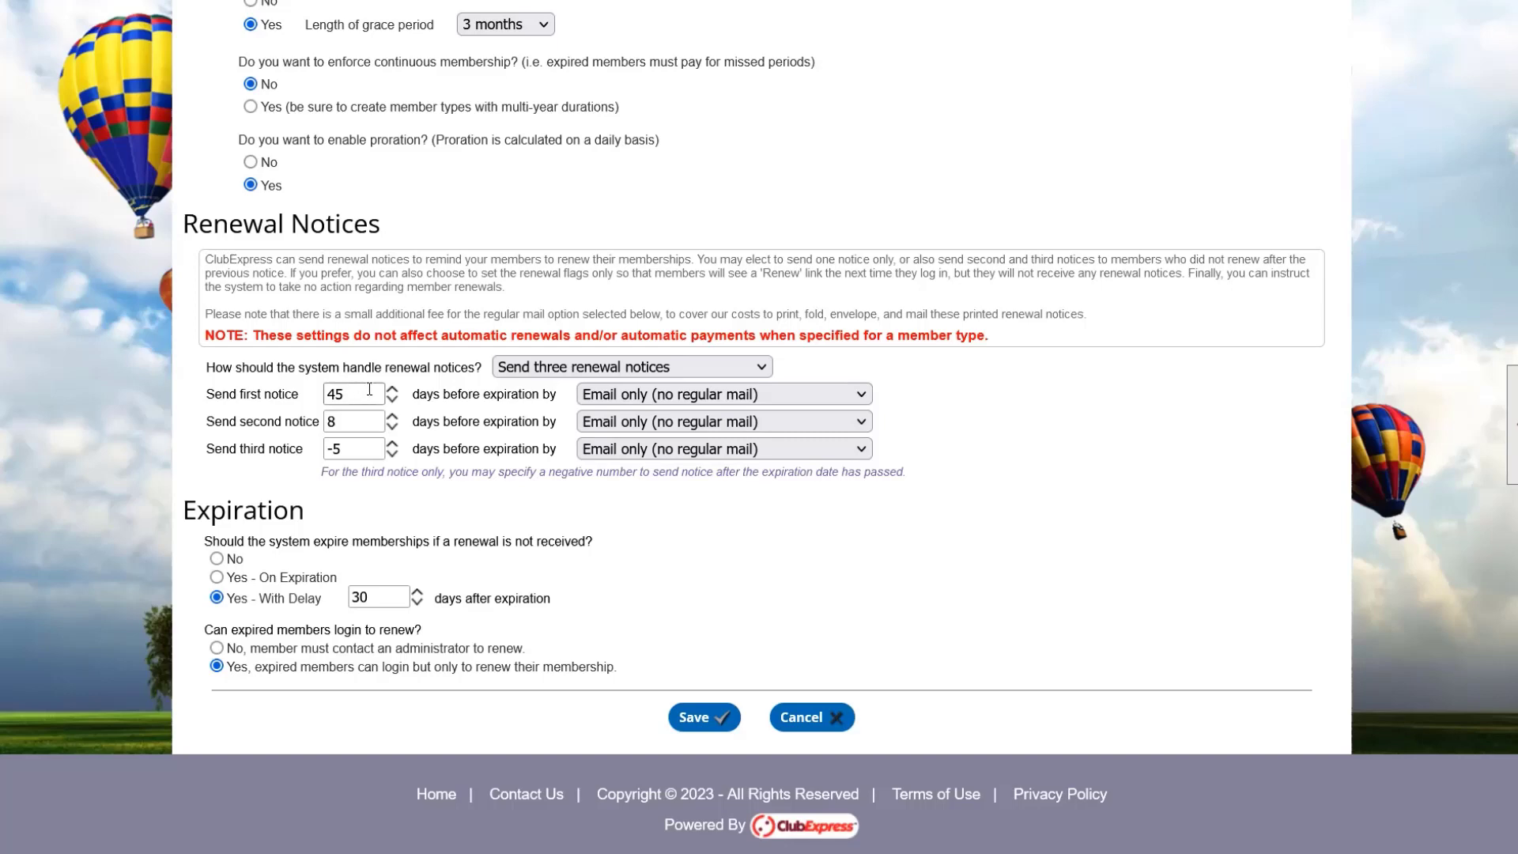
Set the first renewal notice to 40 days and the second to 12 days before expiration, and save the settings
drag(369, 389, 158, 373)
text(40)
click(485, 516)
drag(350, 421, 273, 420)
text(12)
click(467, 498)
click(714, 718)
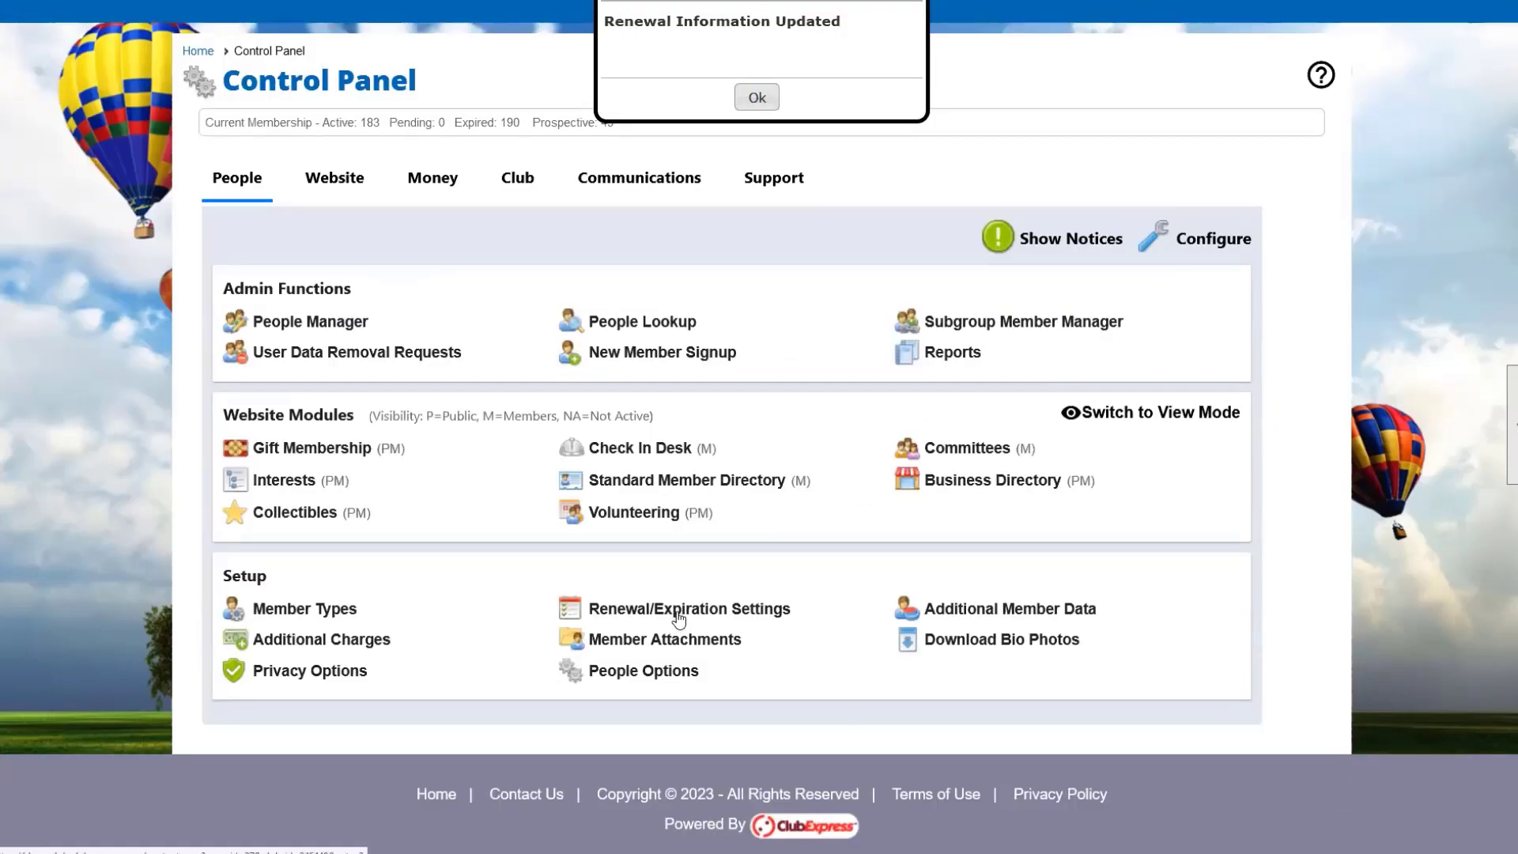
Reopen the Renewal/Expiration Settings to check the saved renewal notice timing, and leave without changes
click(686, 609)
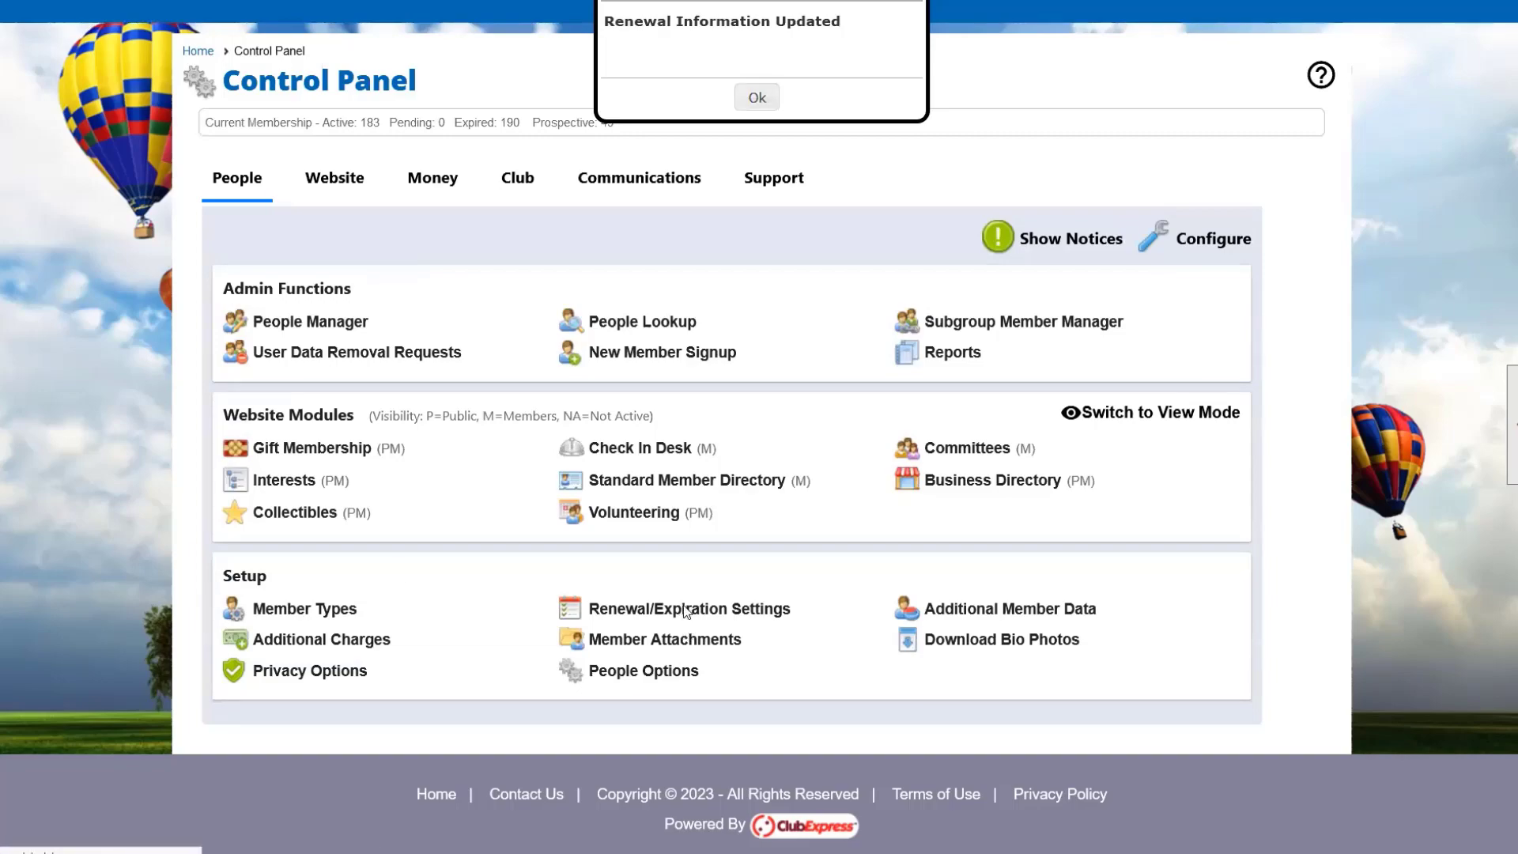
scroll(630, 445, down, 10)
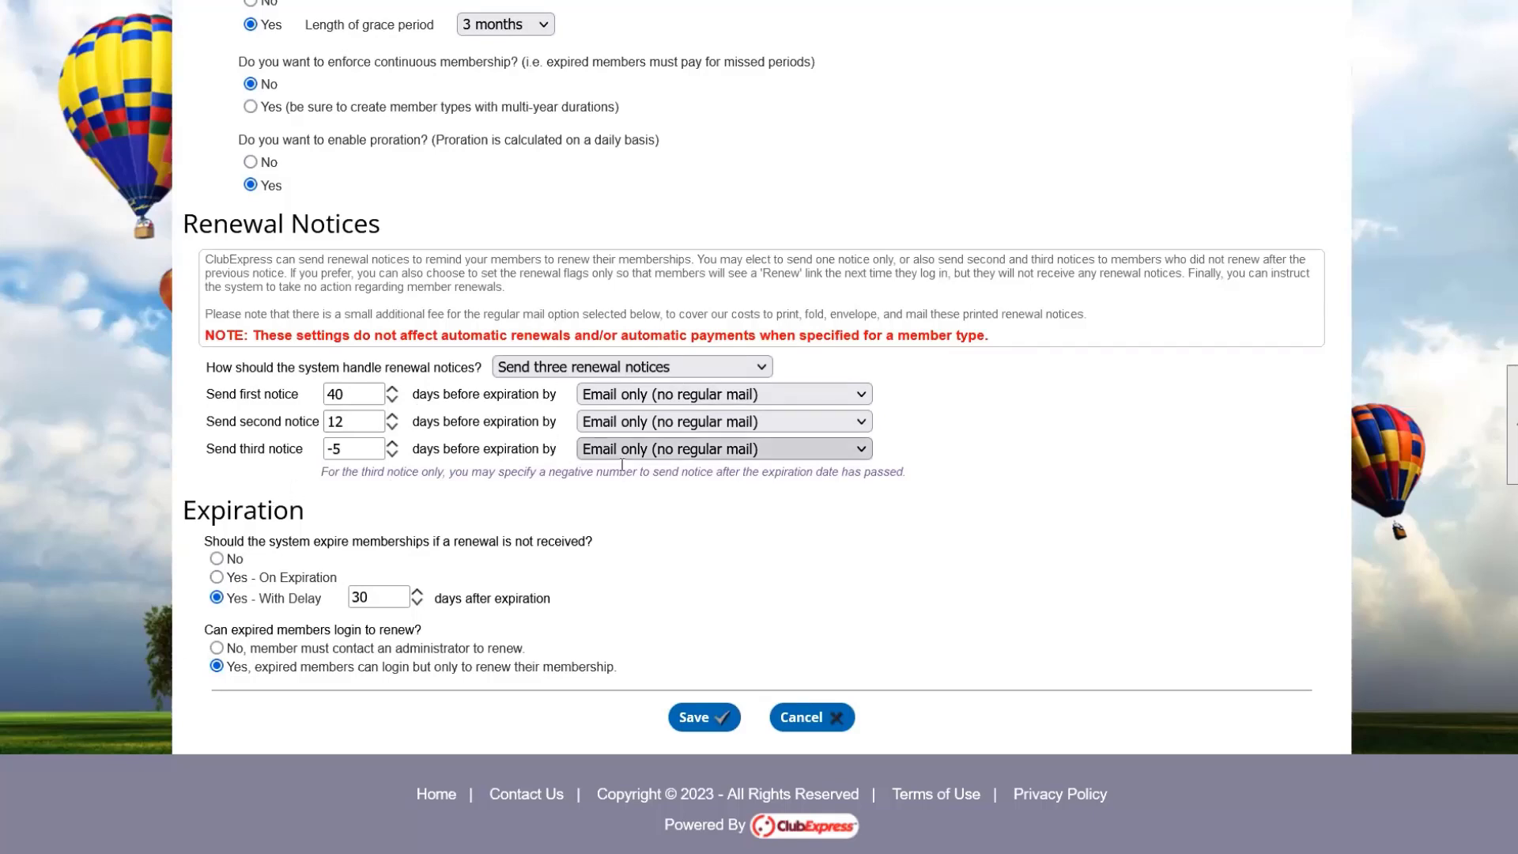
click(794, 714)
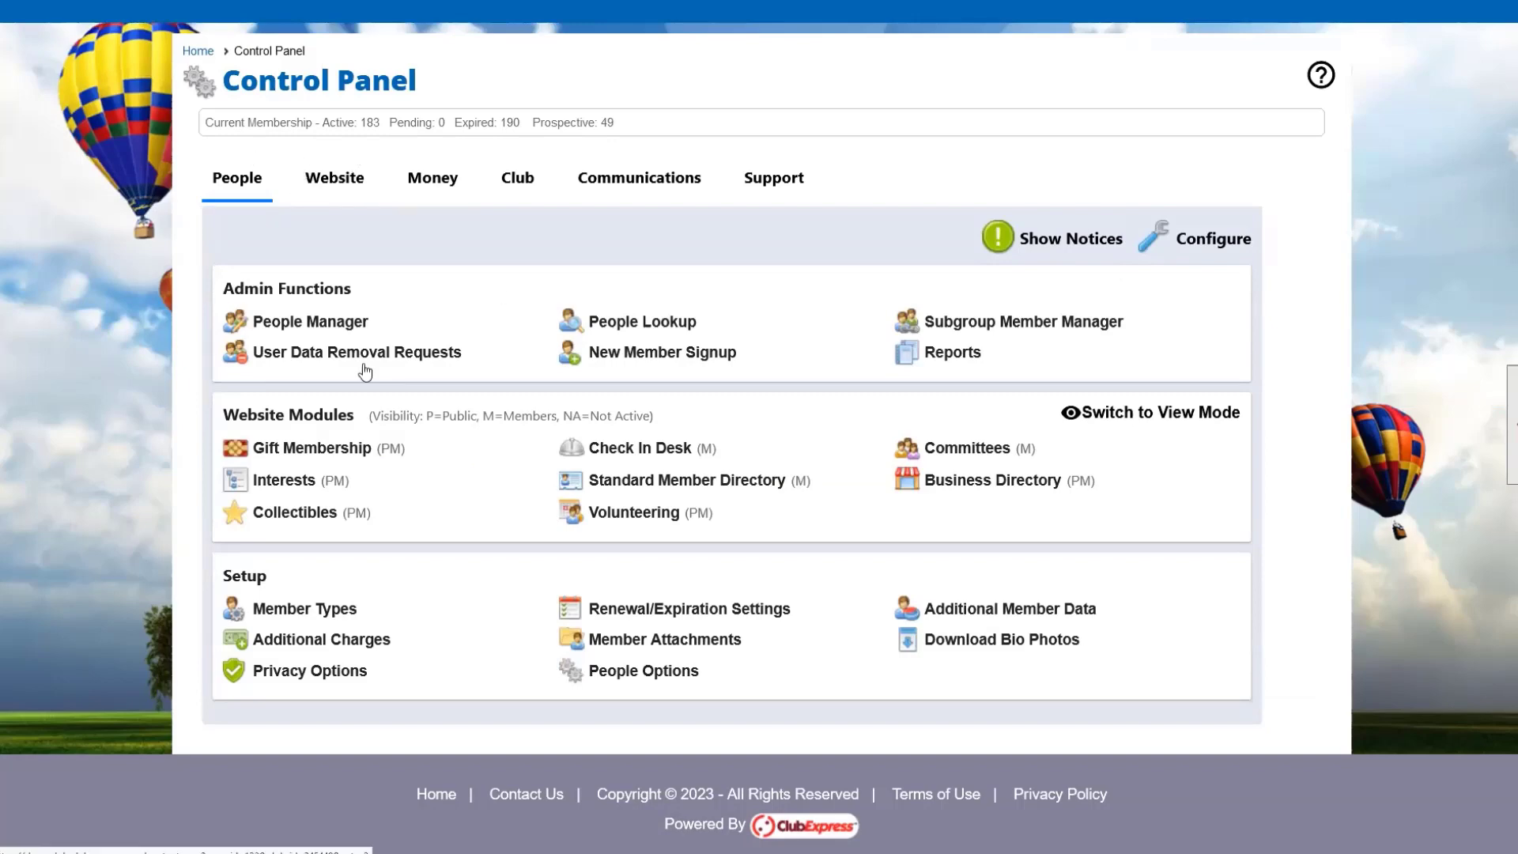
Show the Control Panel's Website functions
click(339, 185)
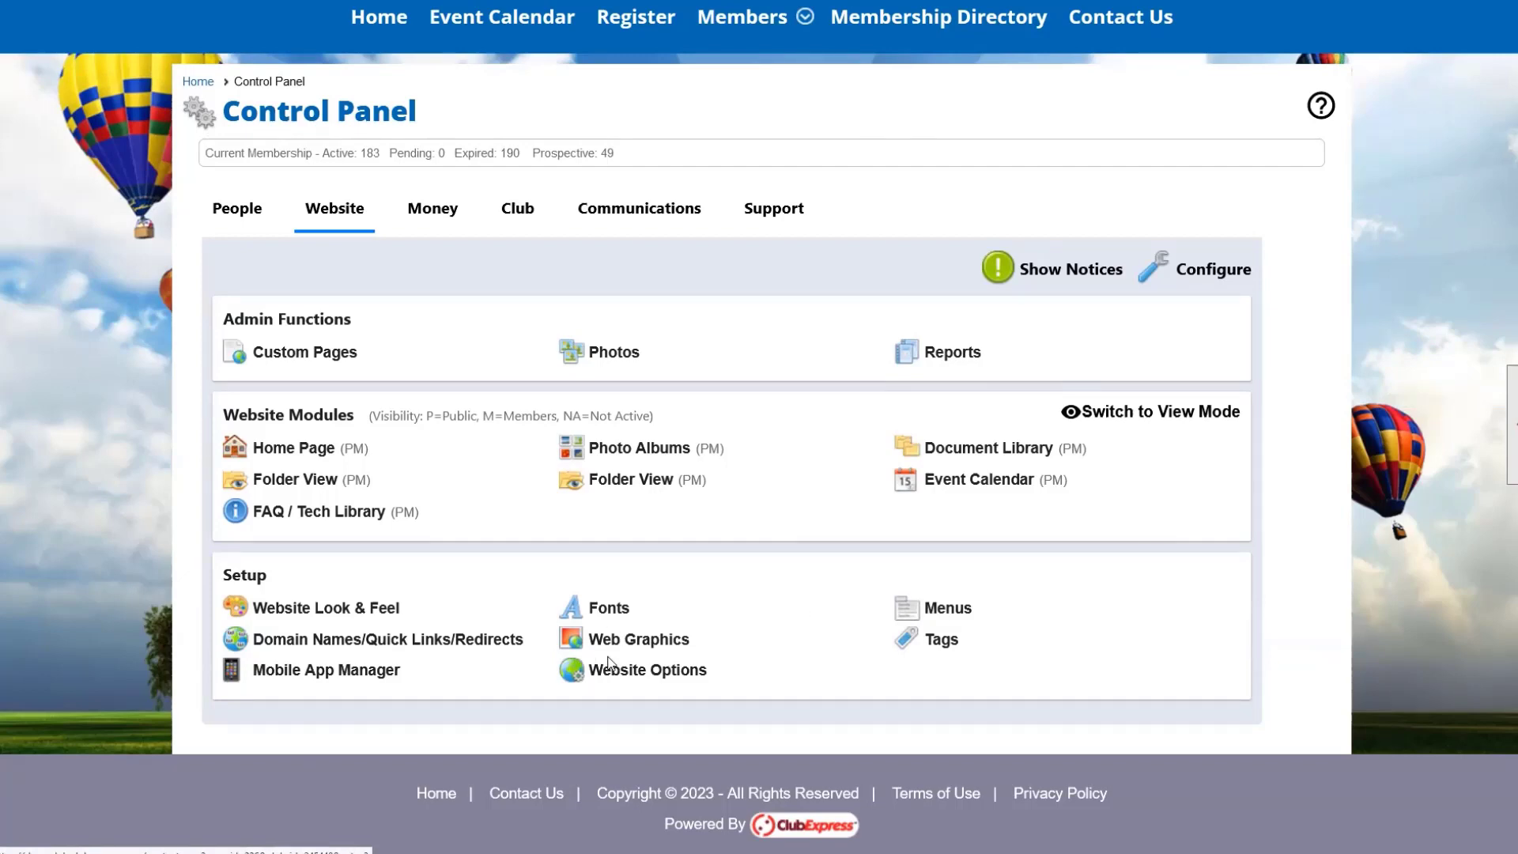
Review the Website Options from the general settings down to the search engine optimization fields, and leave without saving
click(640, 673)
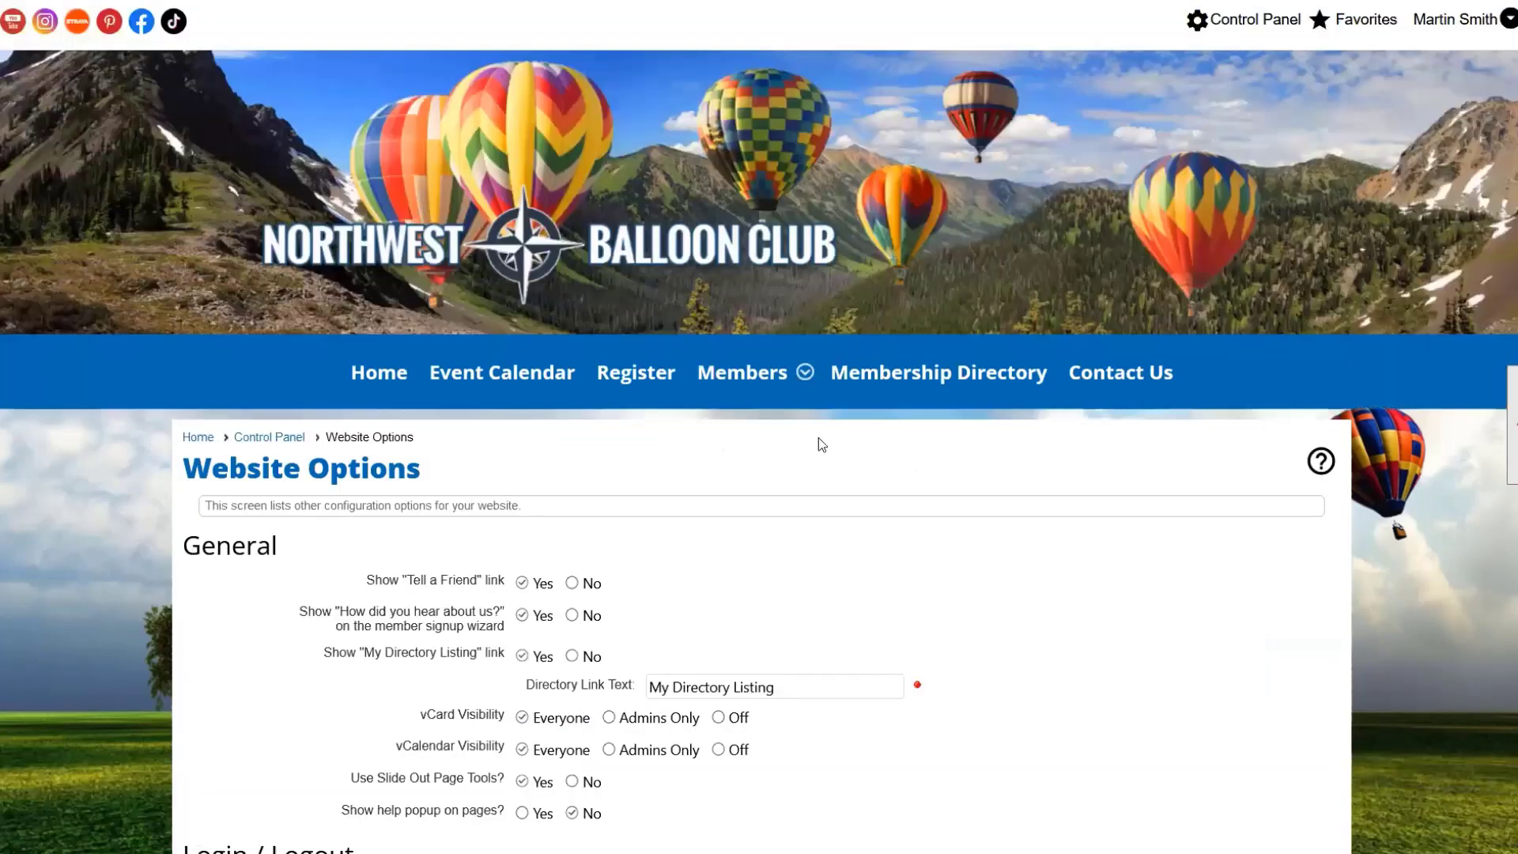
scroll(819, 438, down, 7)
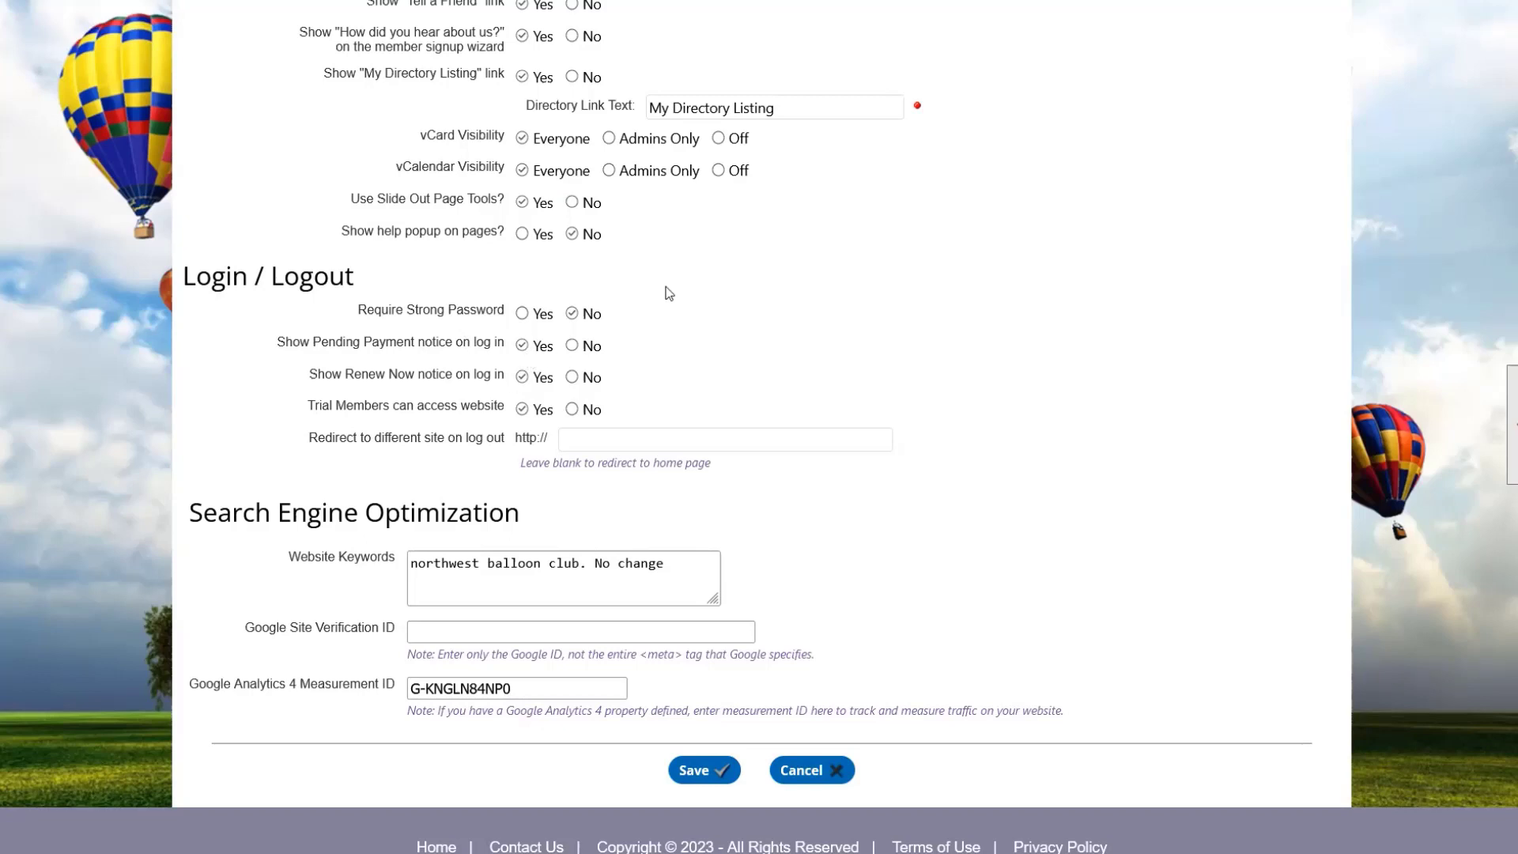
scroll(694, 298, down, 1)
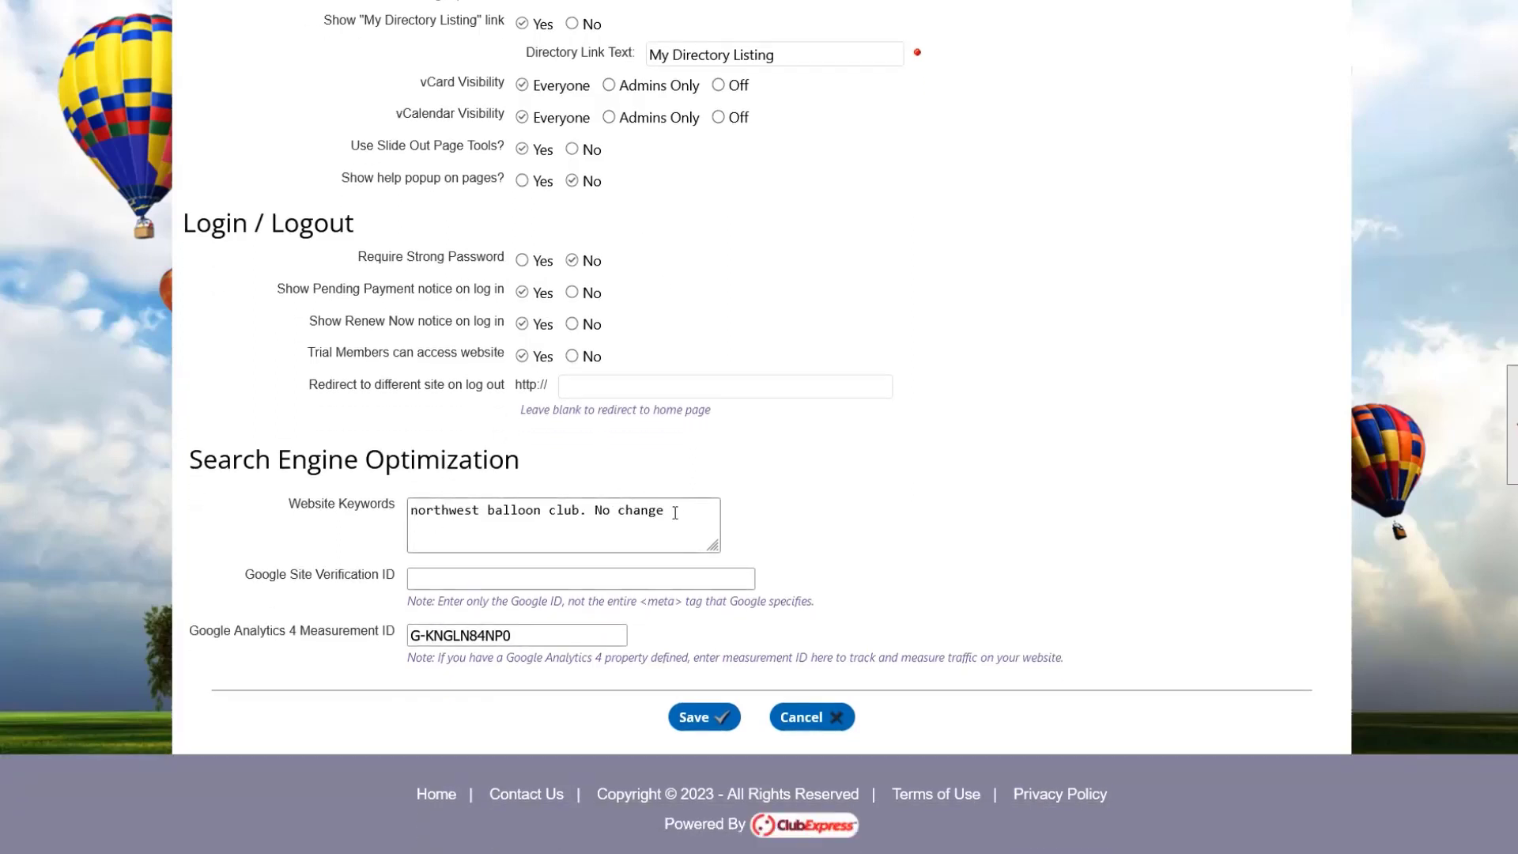
click(456, 639)
click(806, 726)
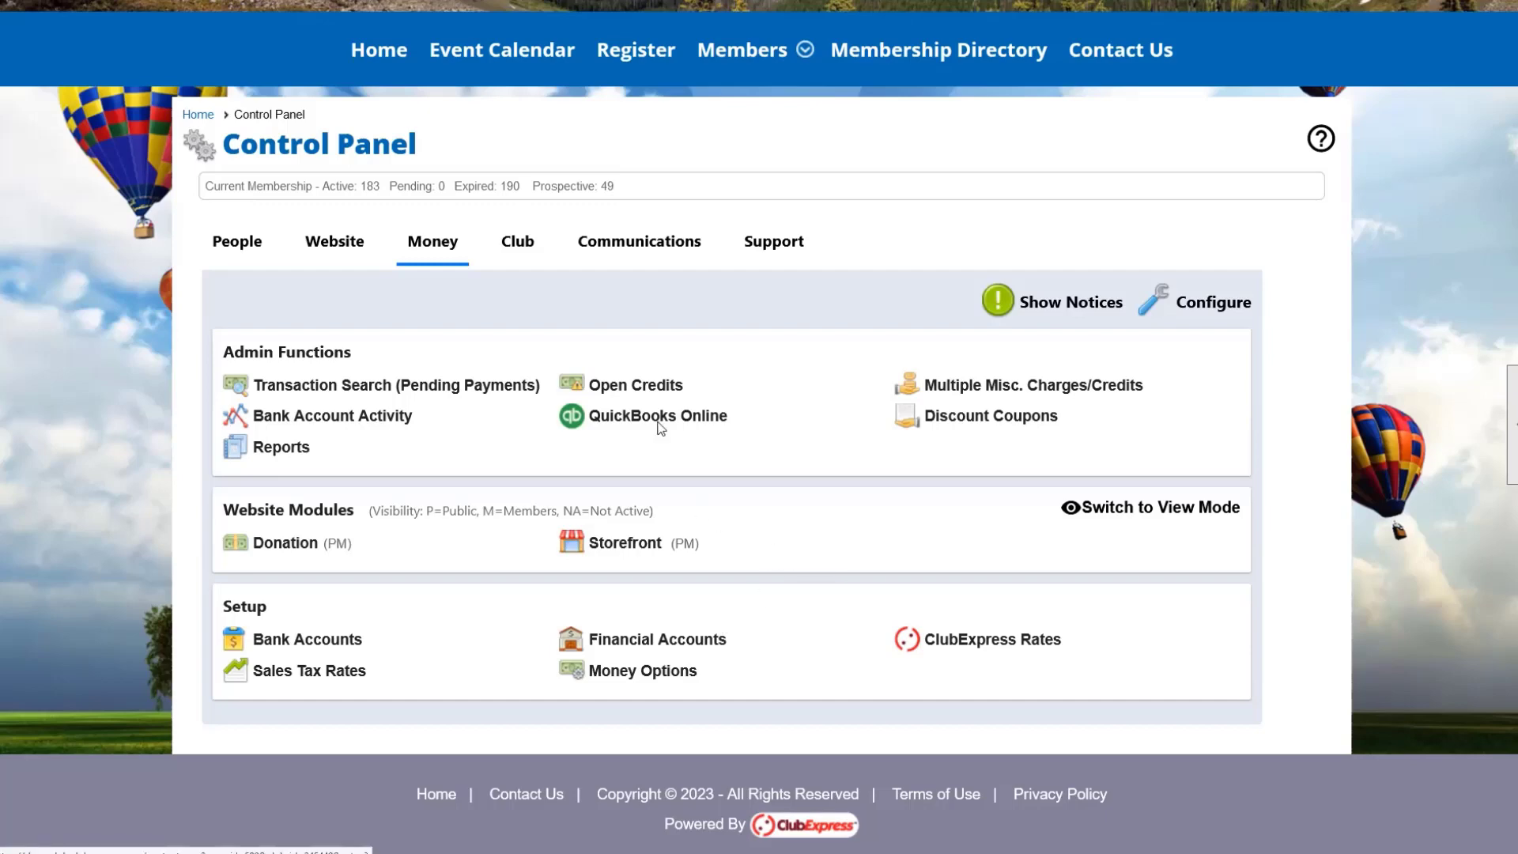
Show the Control Panel's Club functions and open the Administrators and Coordinators lists
click(526, 247)
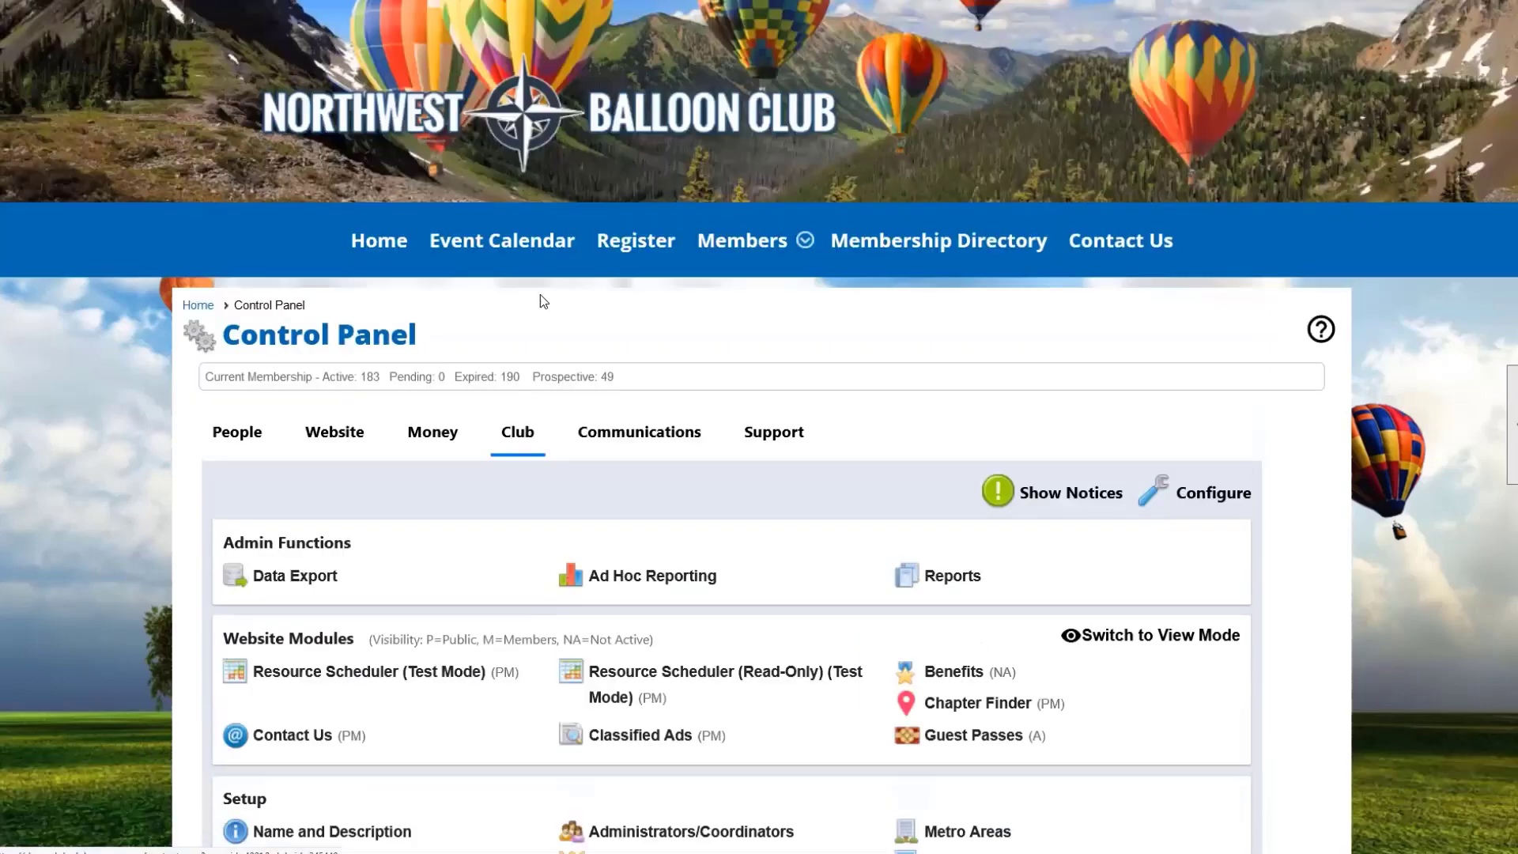
scroll(541, 297, down, 3)
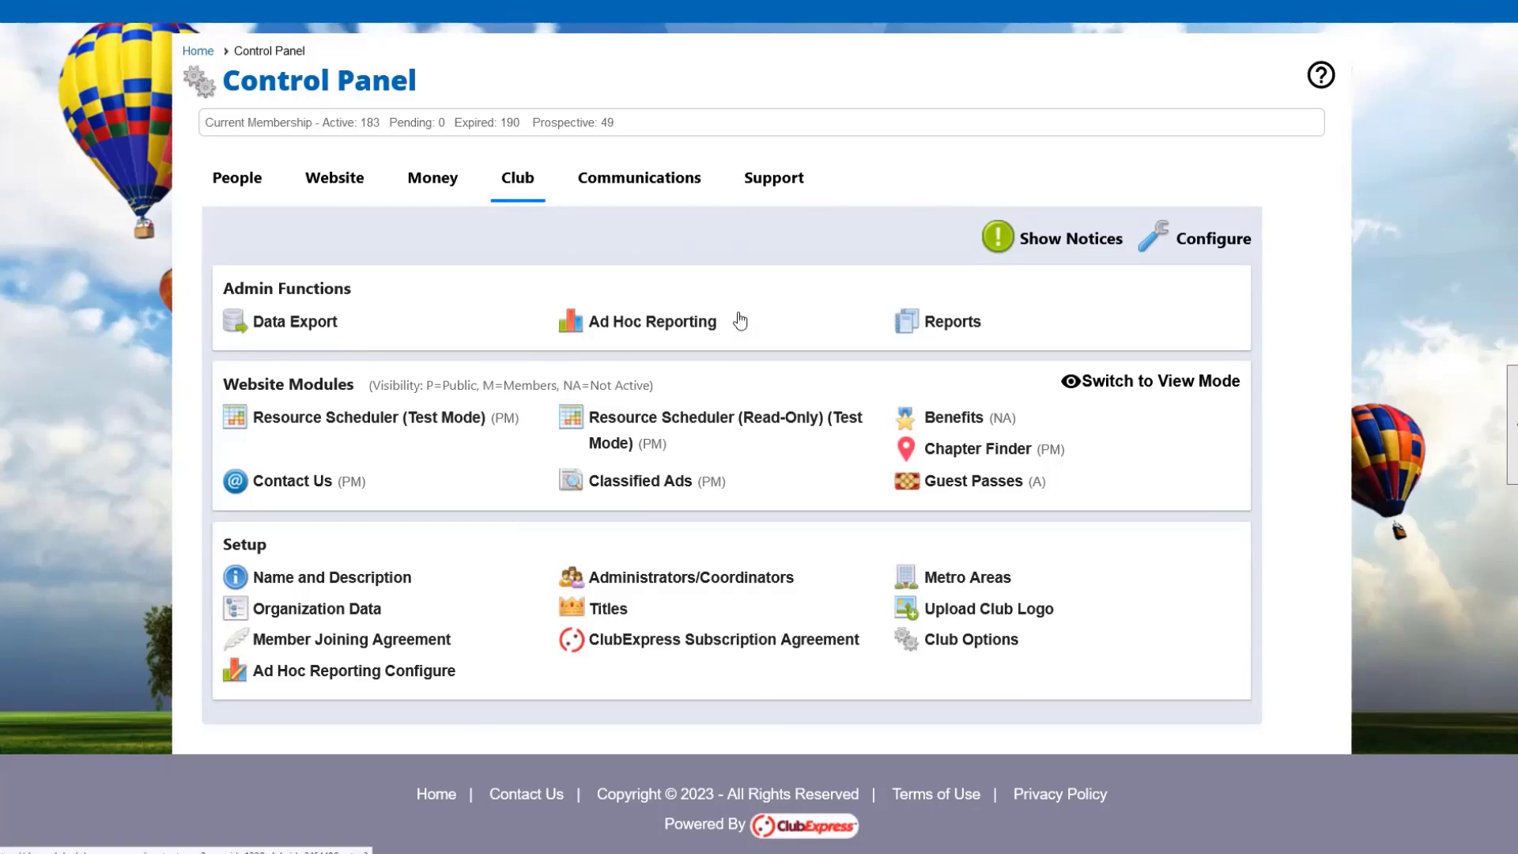
click(694, 578)
scroll(644, 544, down, 6)
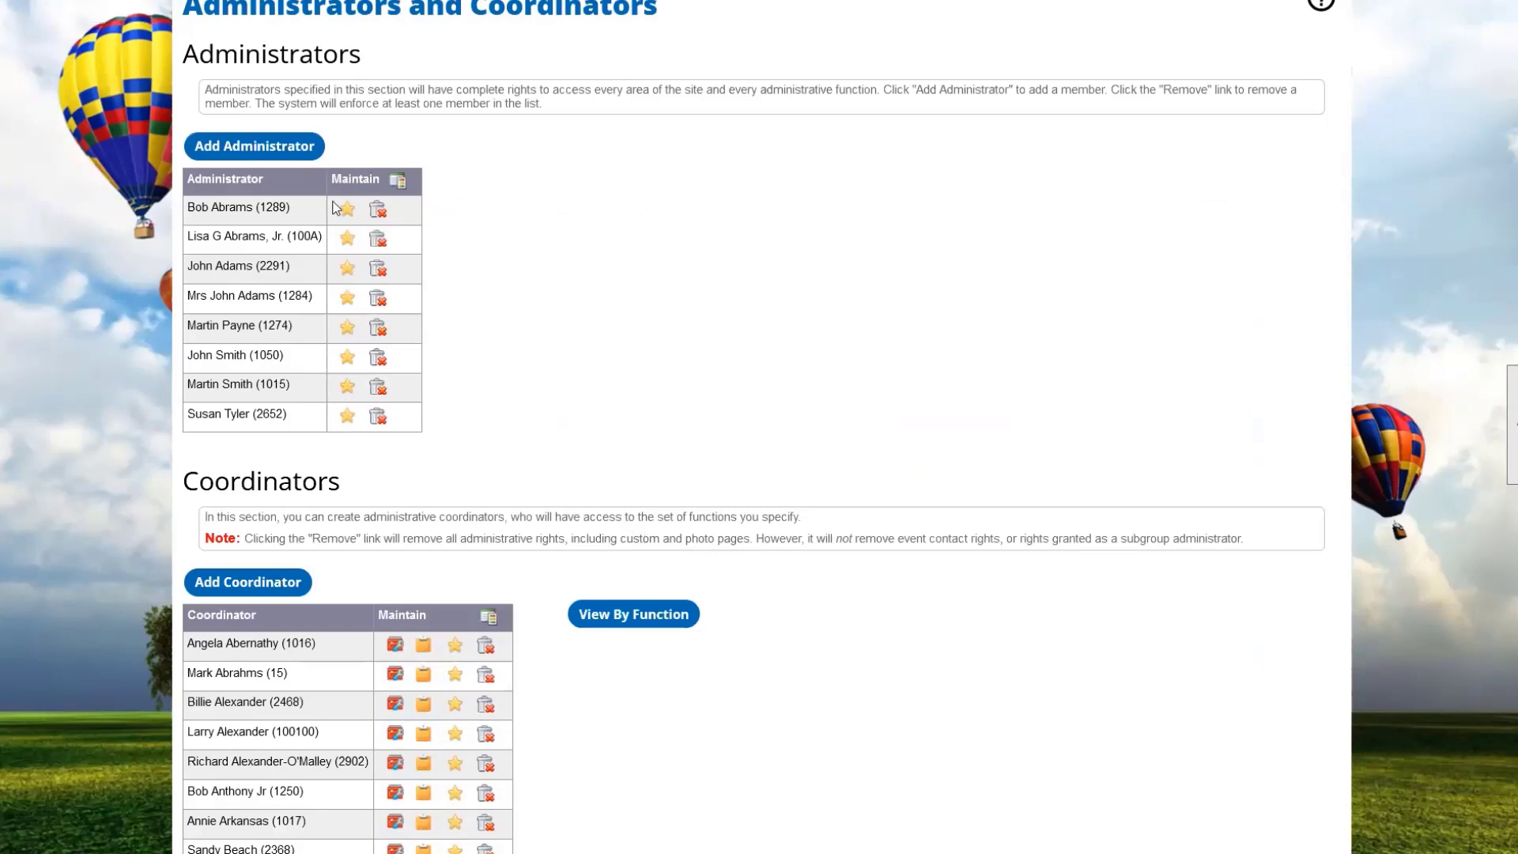
Begin adding an administrator by listing all members and choosing one from the results, and cancel the selection
click(297, 147)
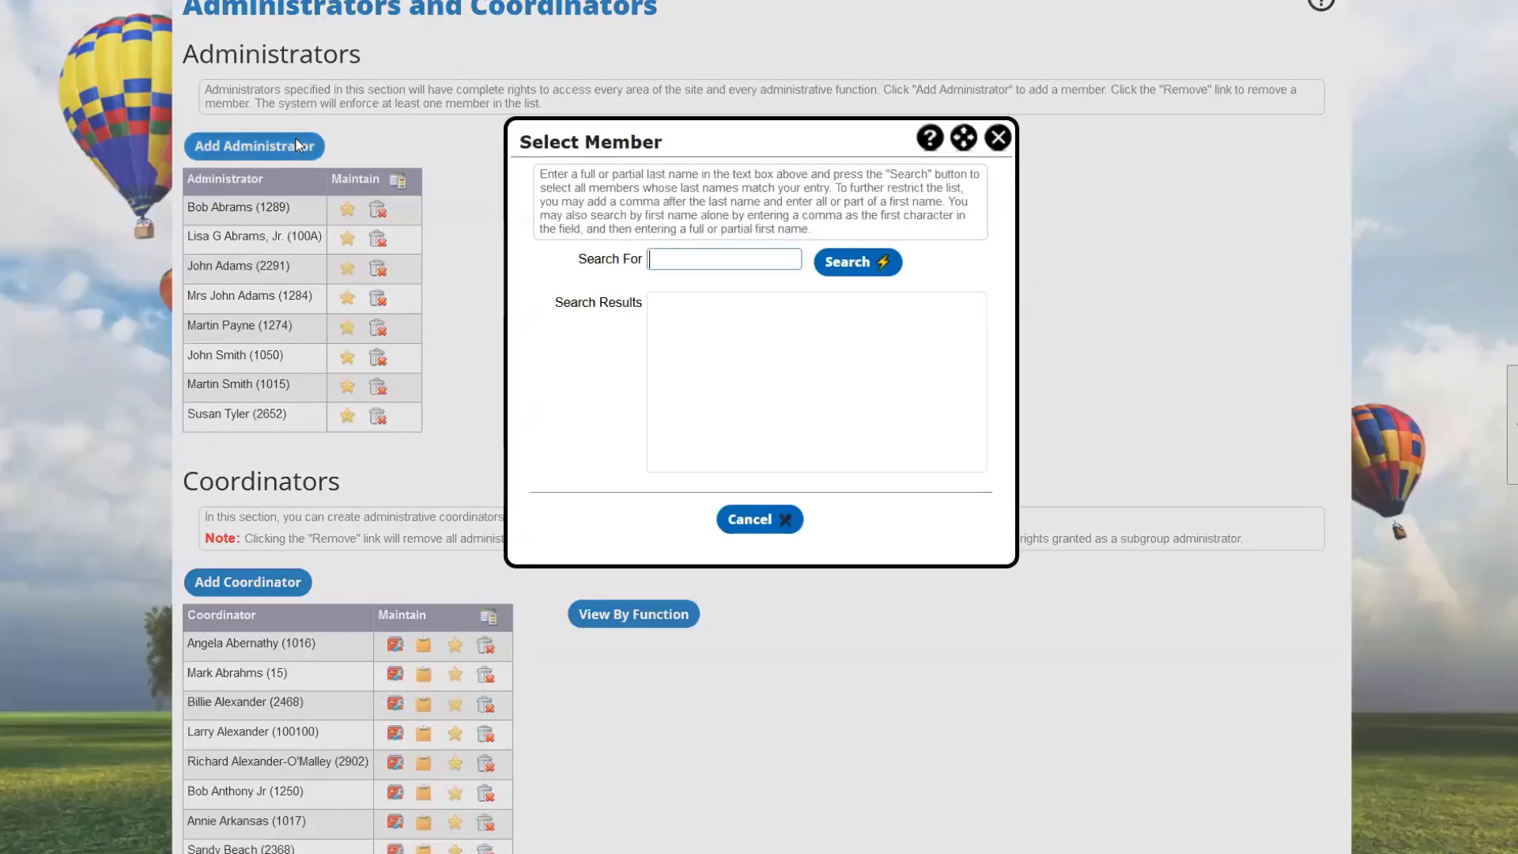
click(845, 273)
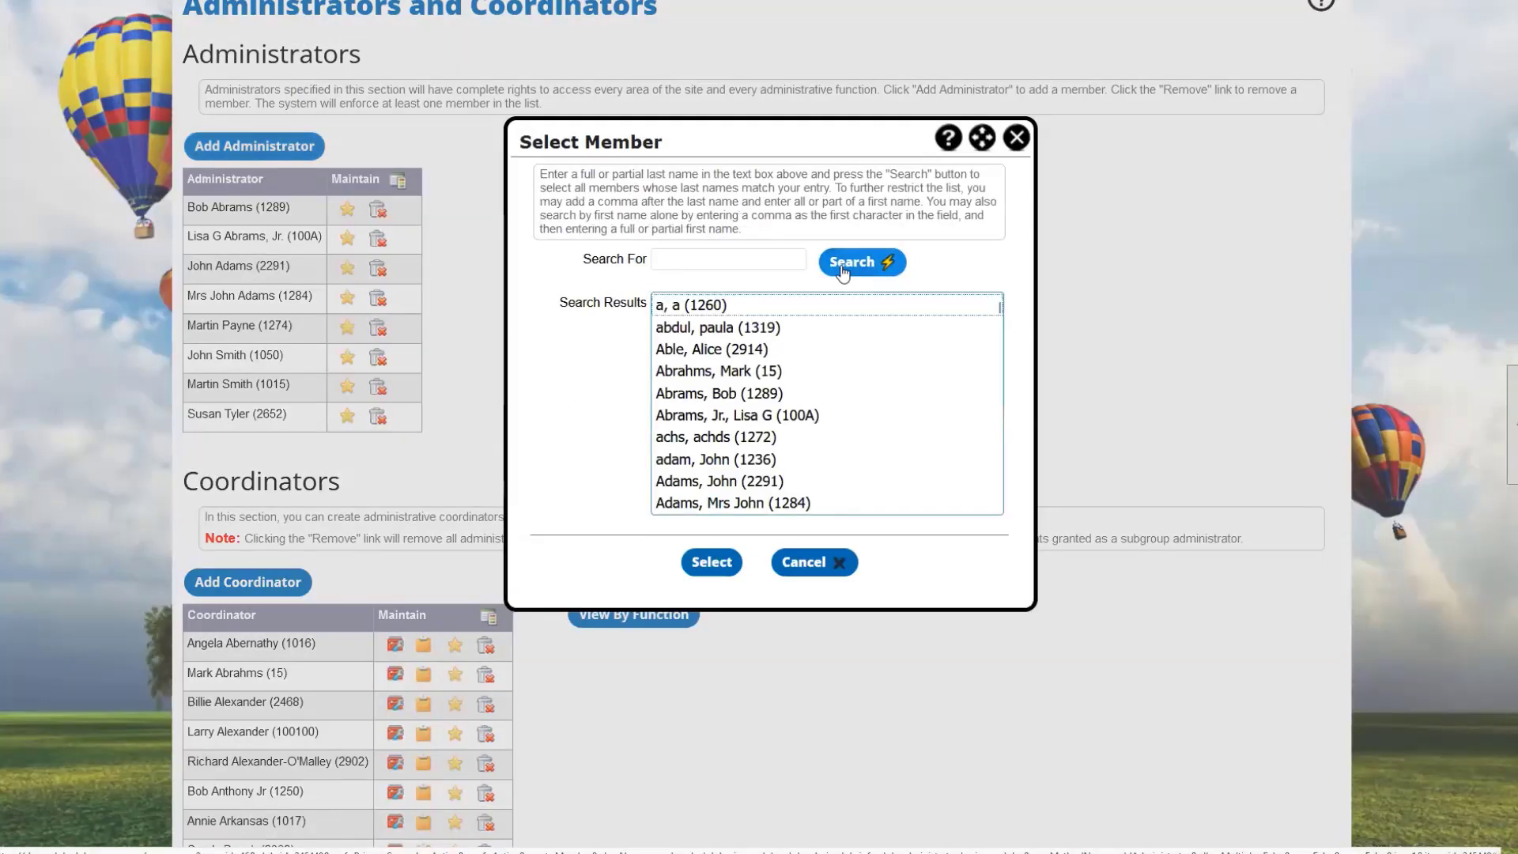
click(715, 371)
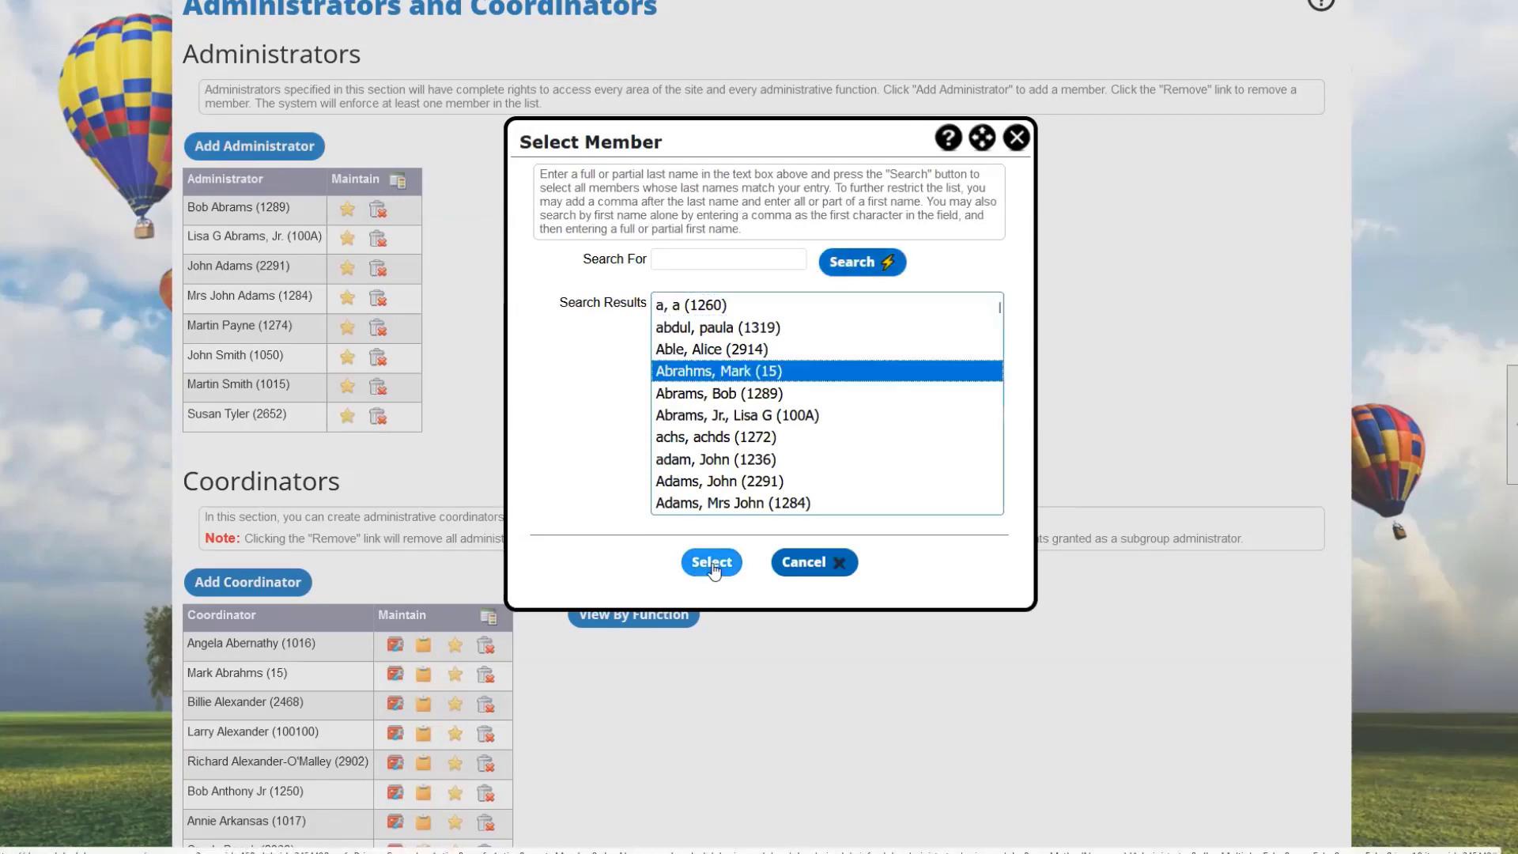
click(811, 566)
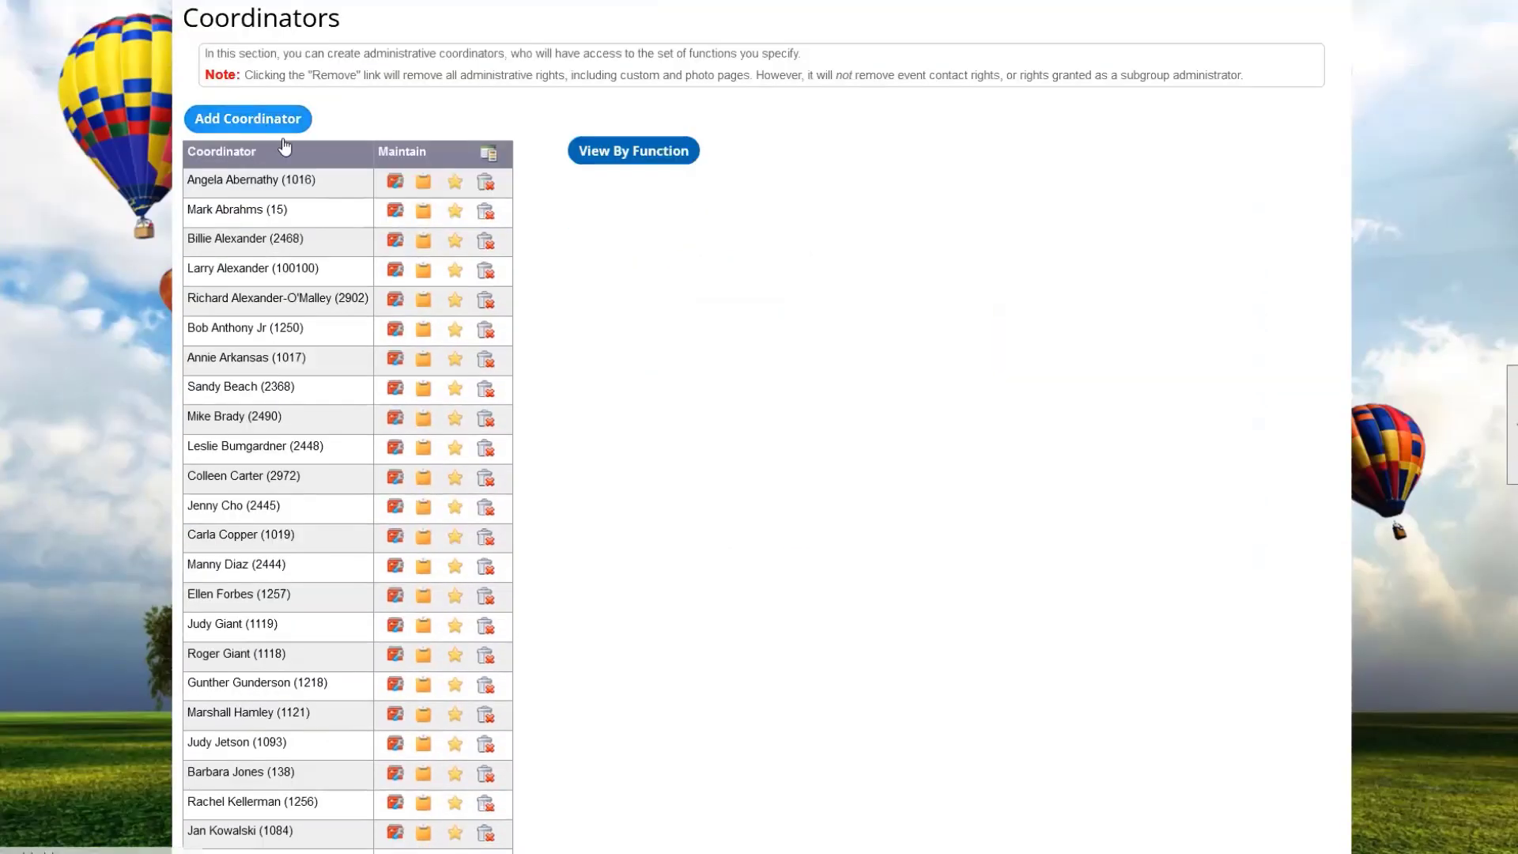
Begin adding a coordinator and try assigning Member Types plus all Website and all Money functions
click(261, 119)
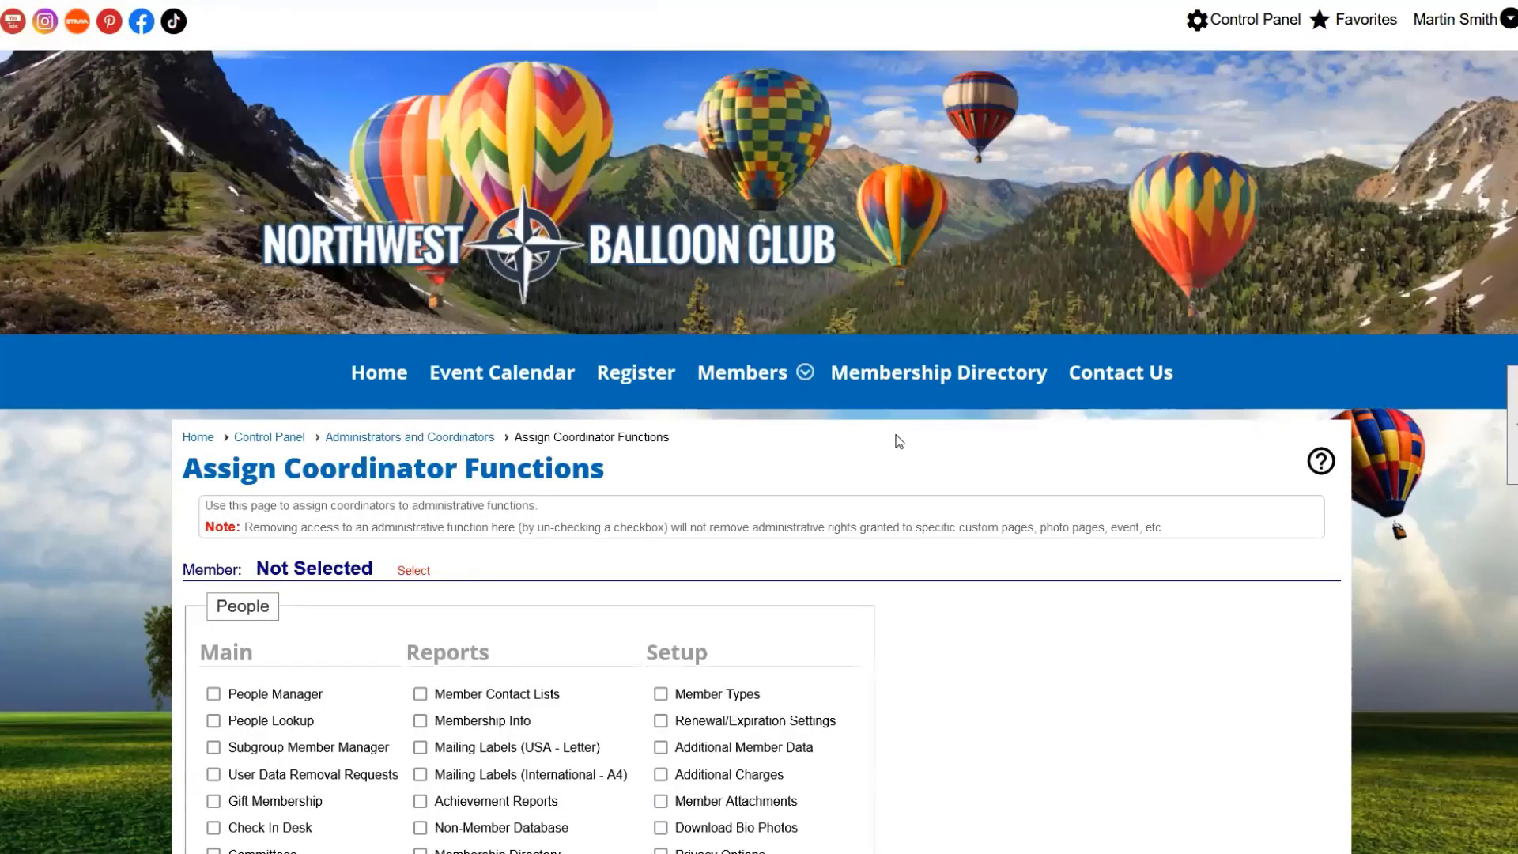
scroll(1220, 545, down, 5)
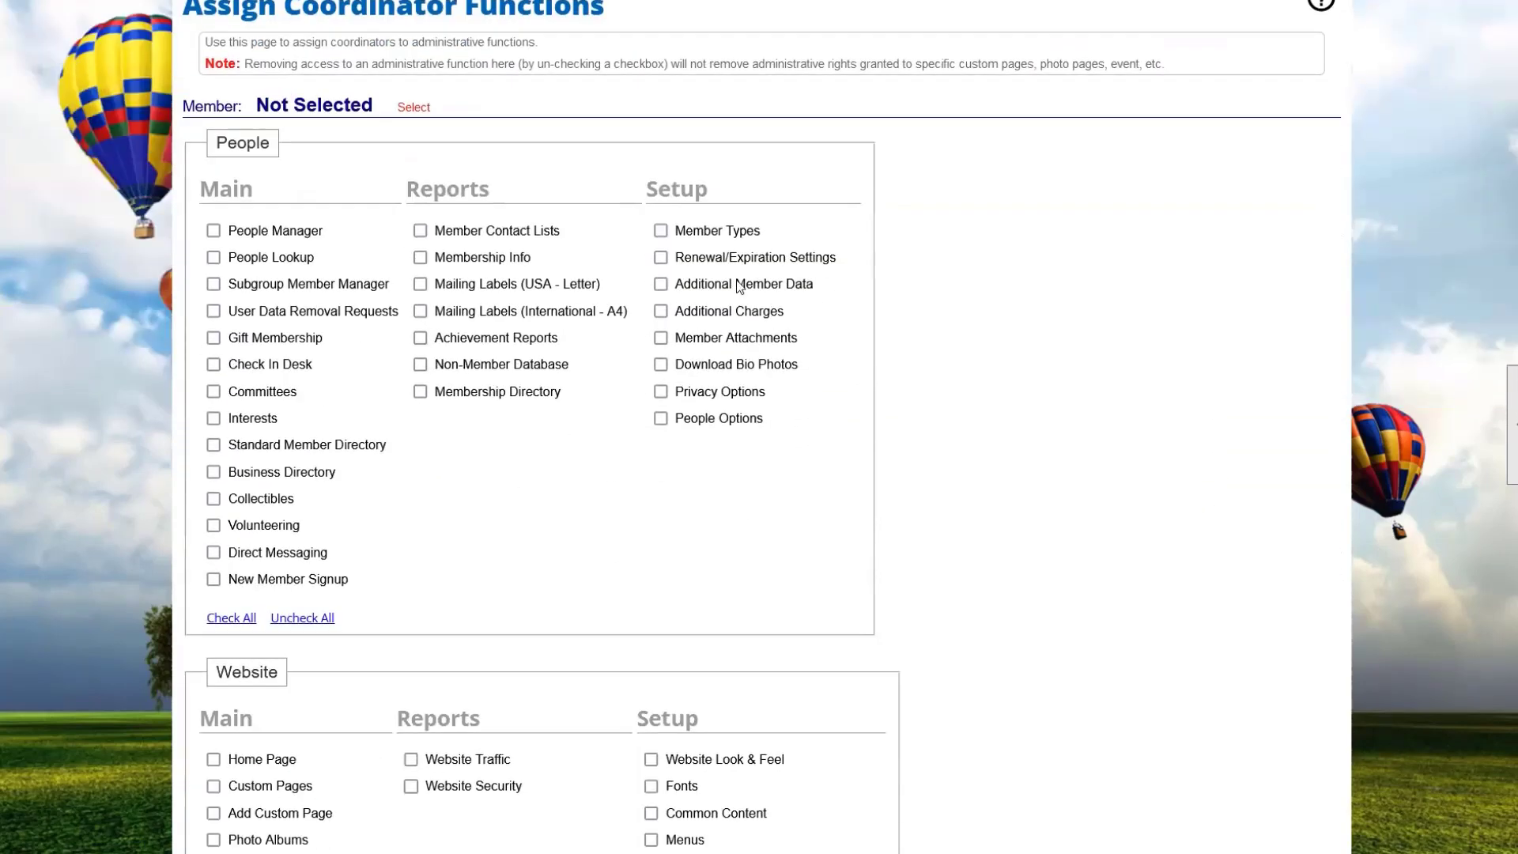
click(660, 231)
scroll(943, 360, down, 6)
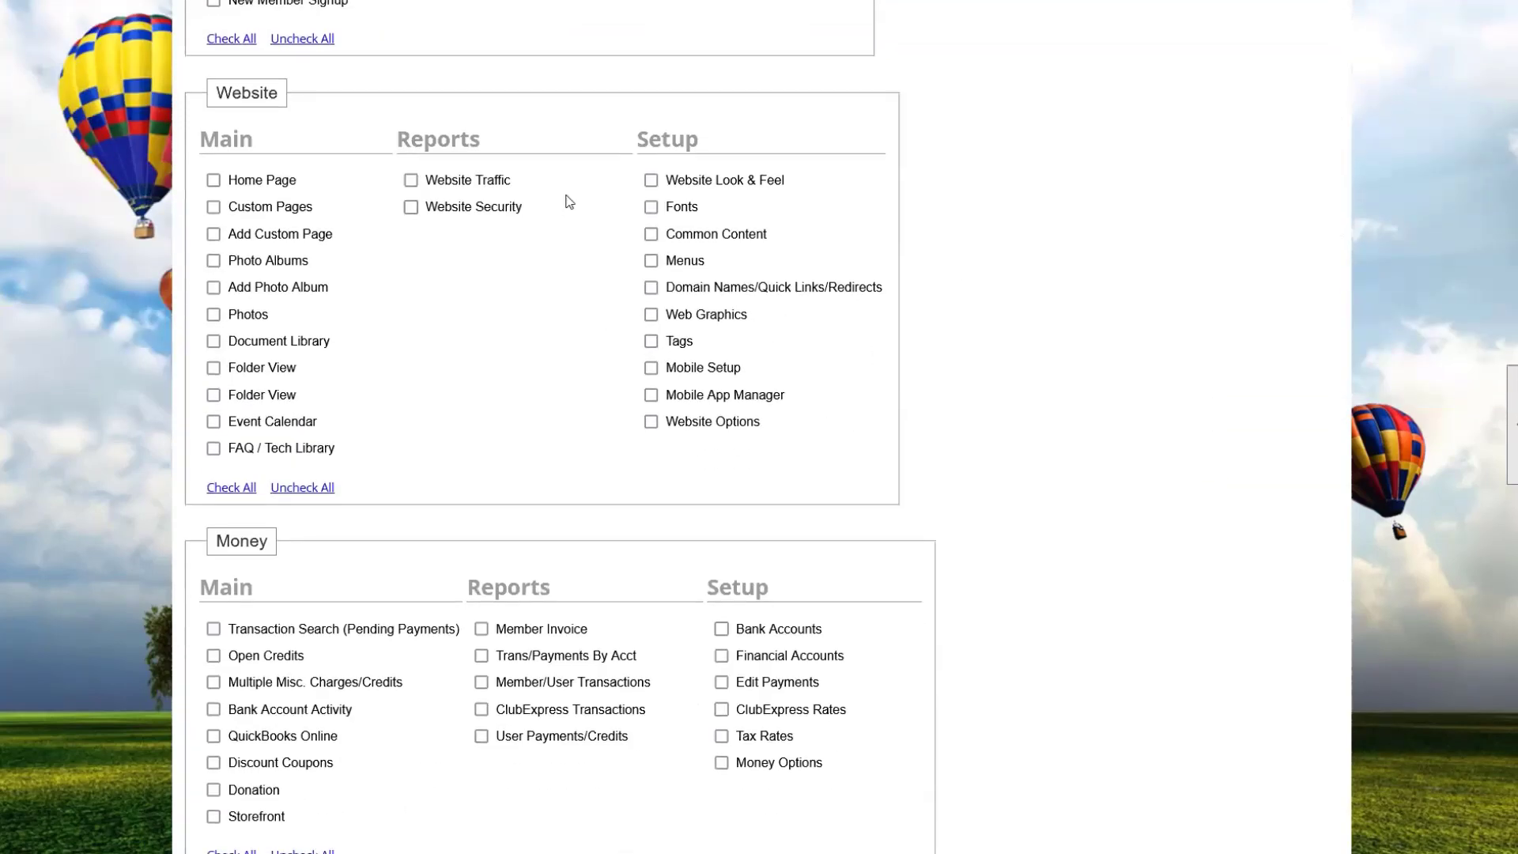
click(227, 490)
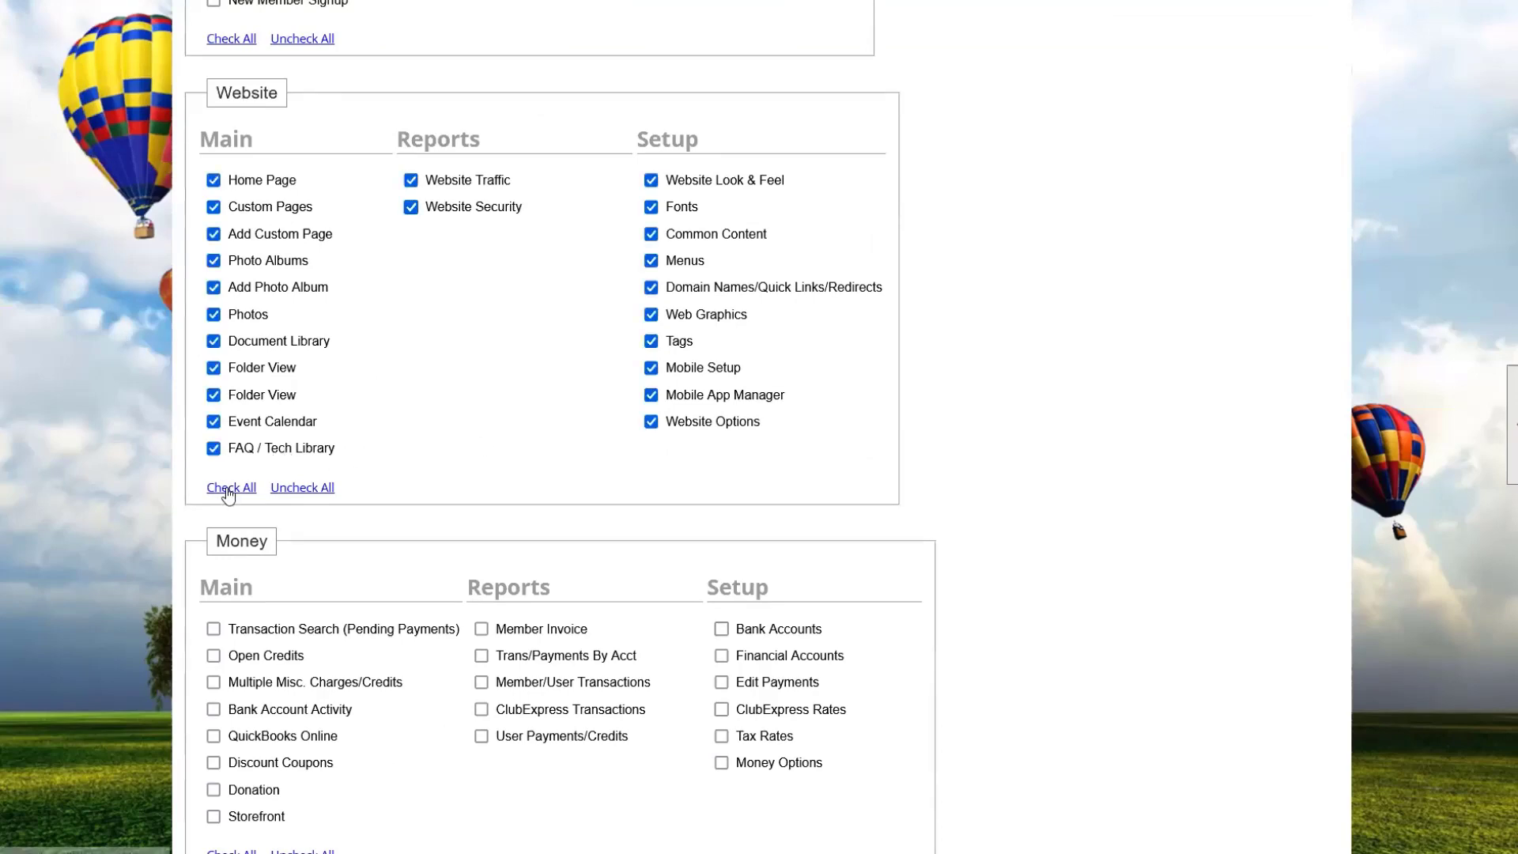
scroll(508, 406, down, 5)
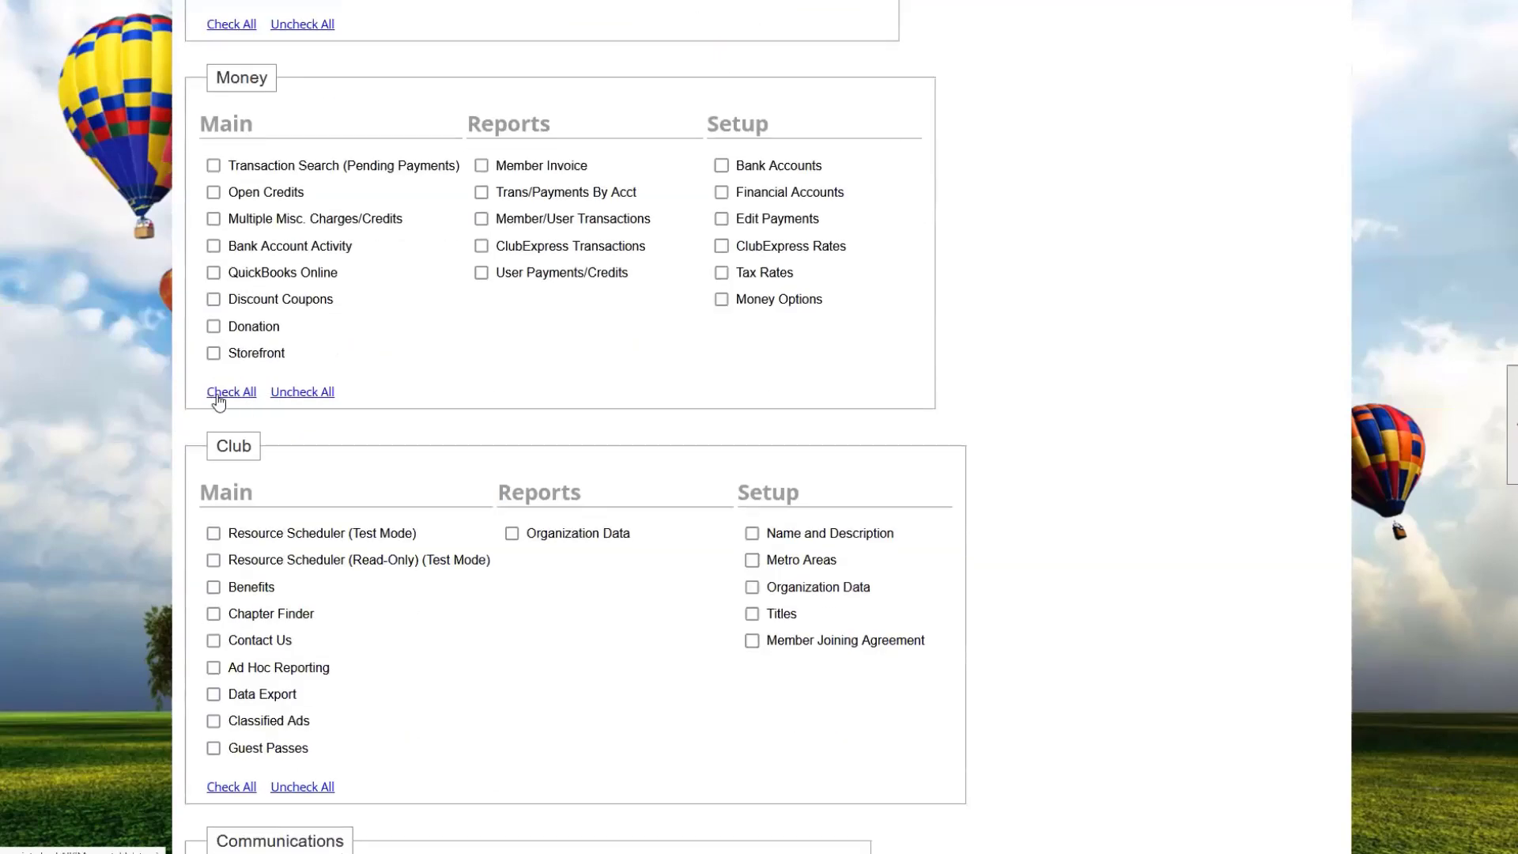
click(216, 395)
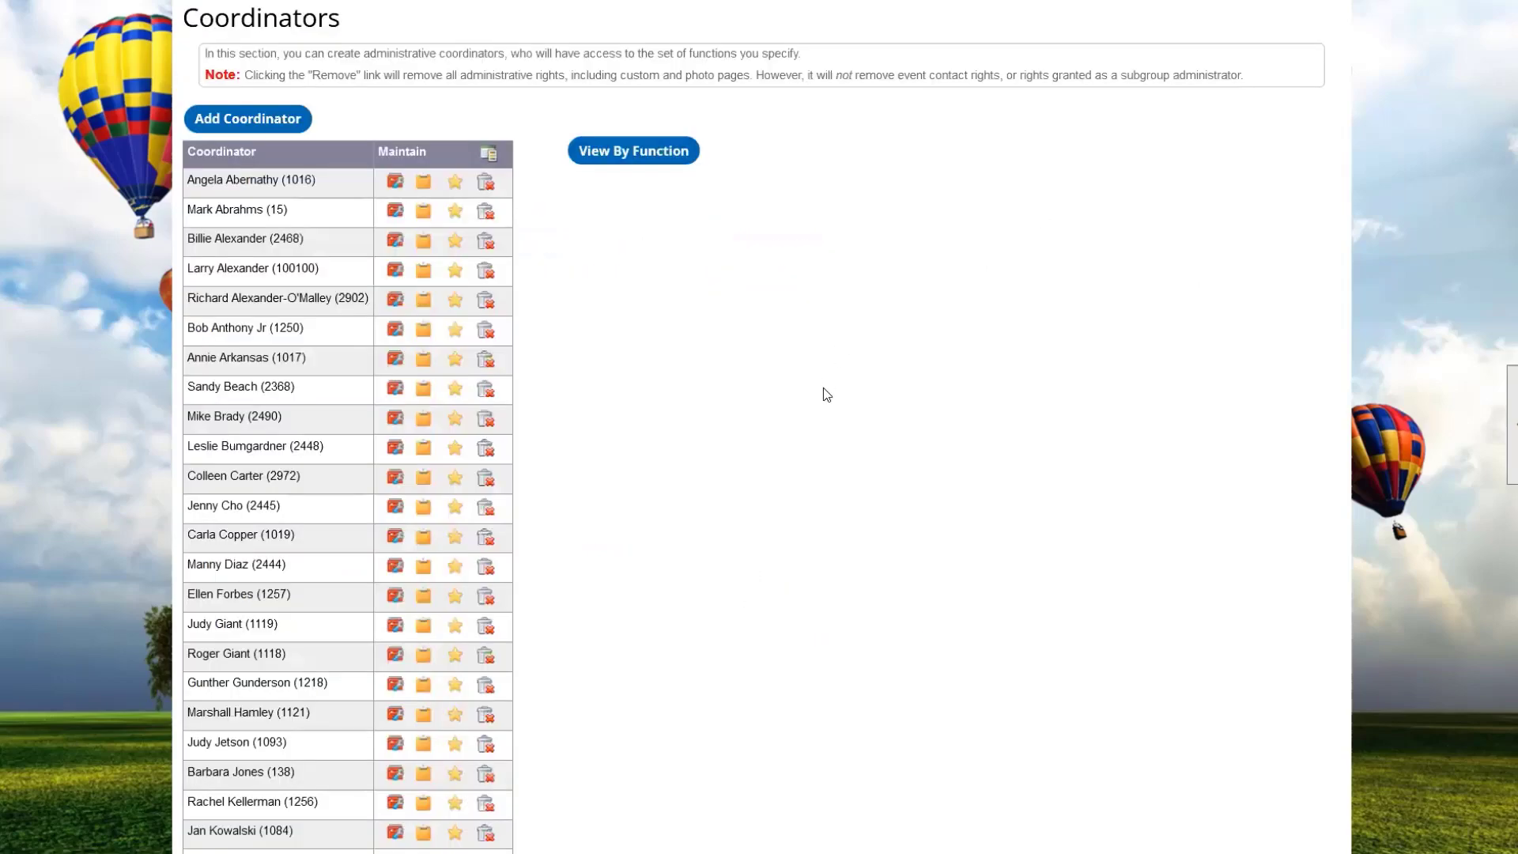
Return to the Control Panel and show its Communications functions
scroll(815, 380, up, 6)
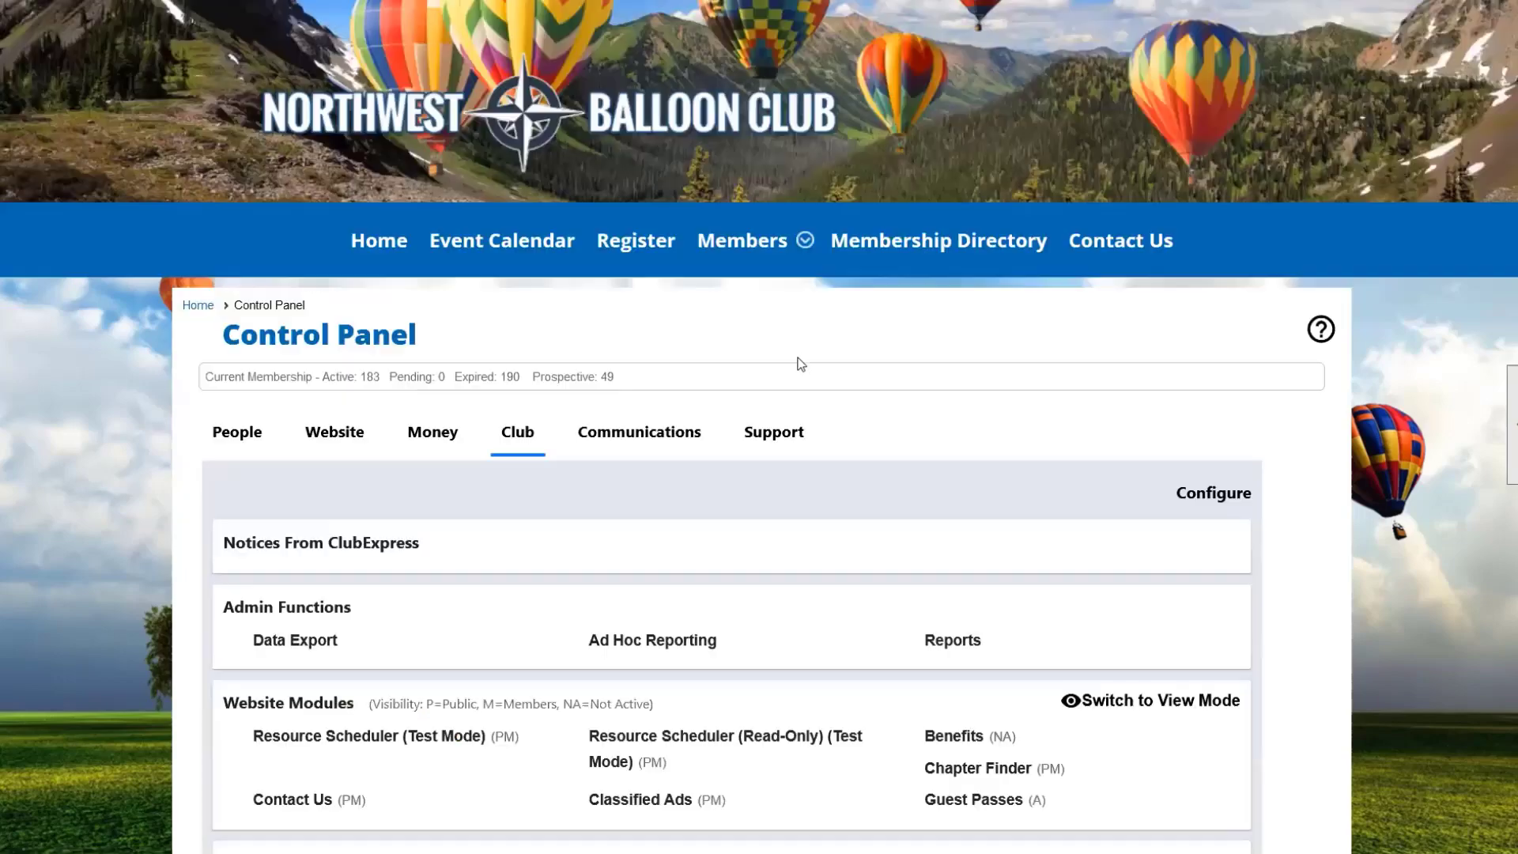
scroll(800, 364, down, 3)
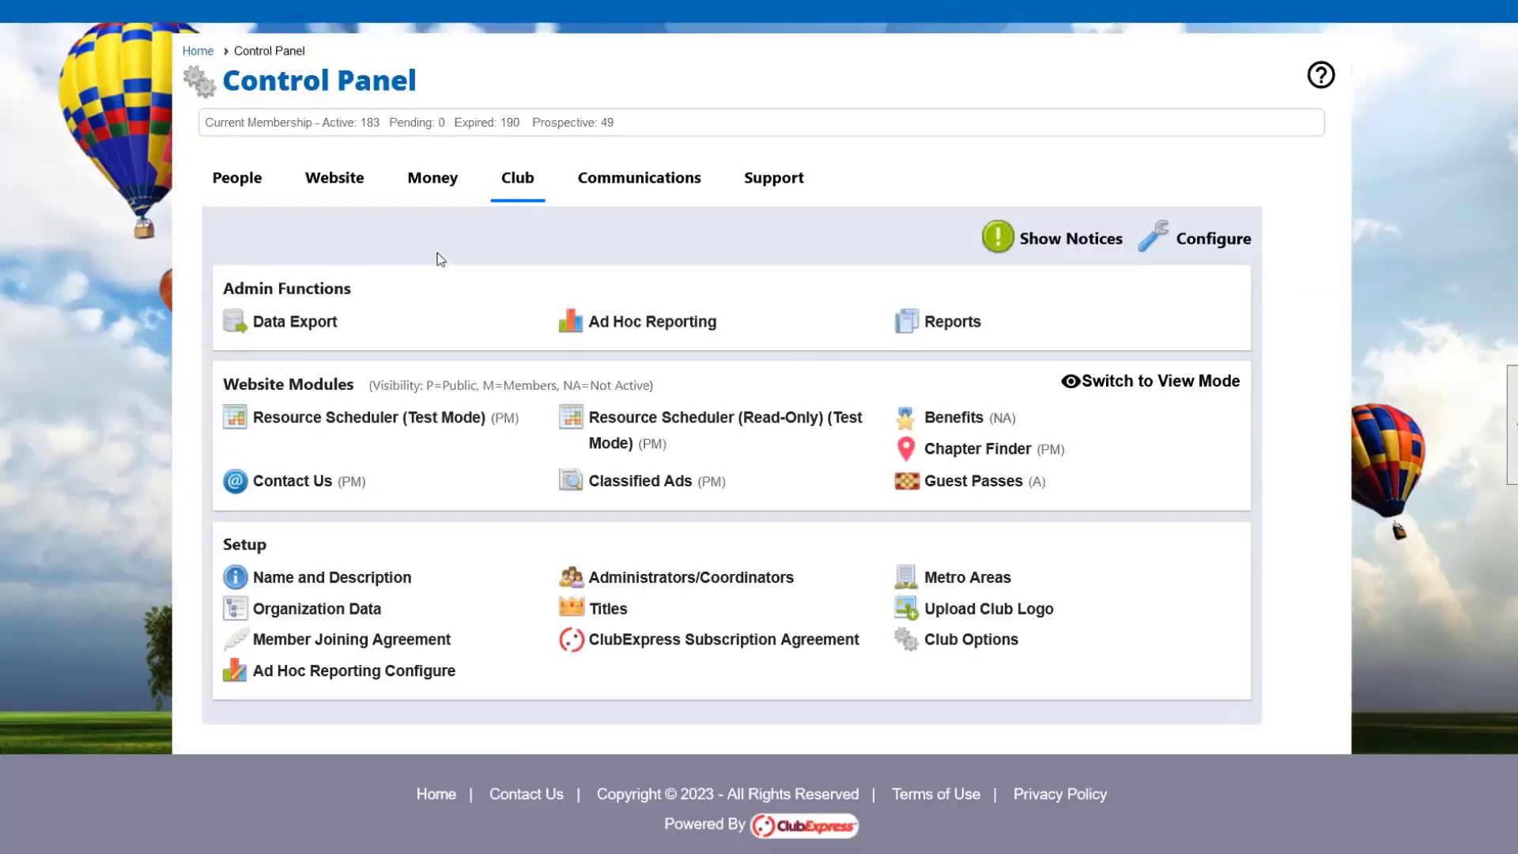
click(630, 183)
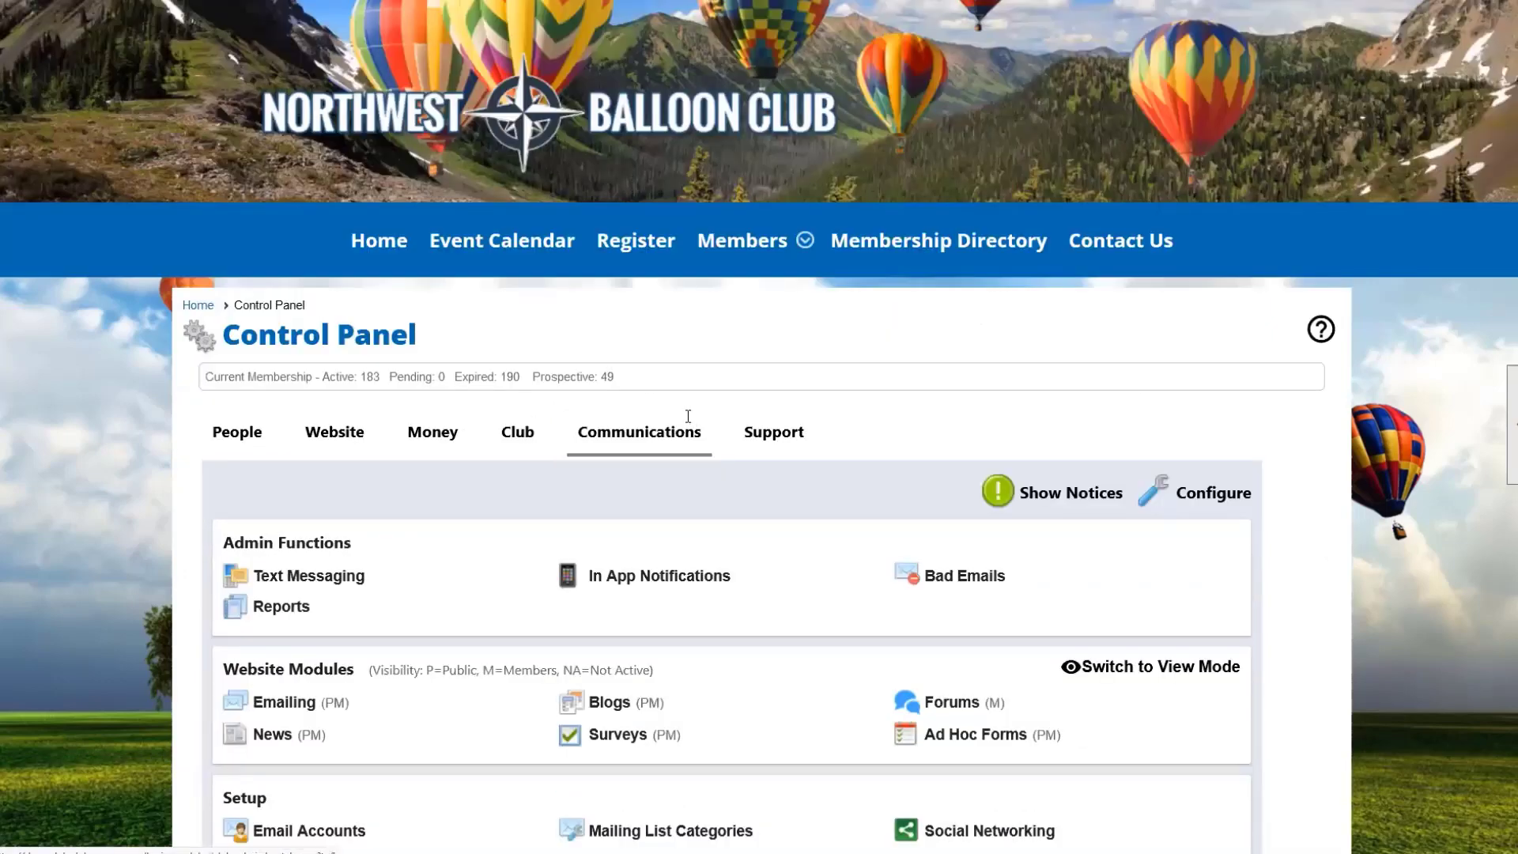
scroll(688, 416, down, 2)
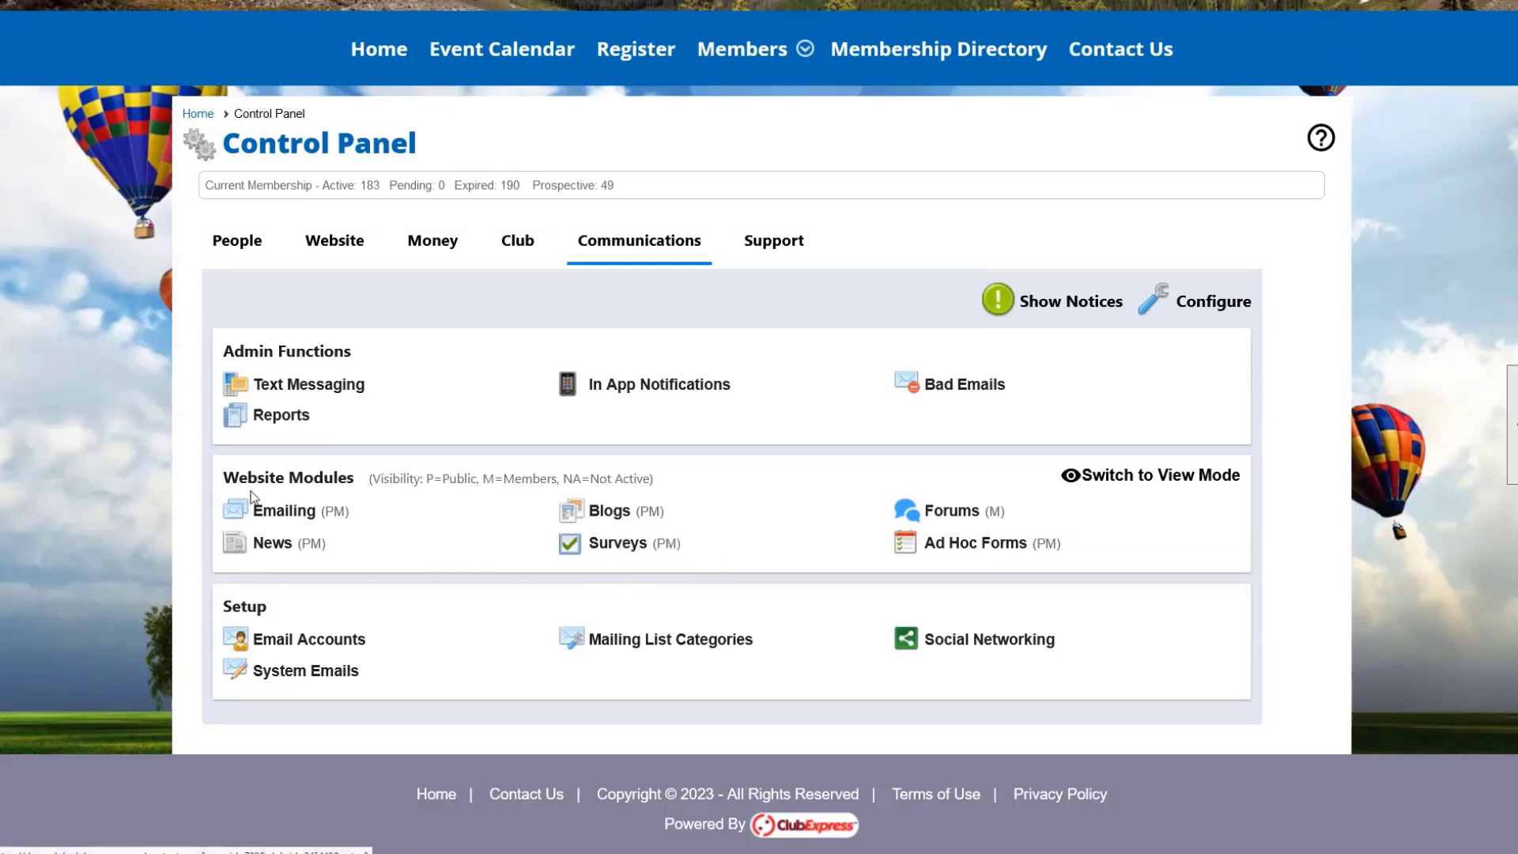
Open Emailing administration and start a new emailing
click(289, 512)
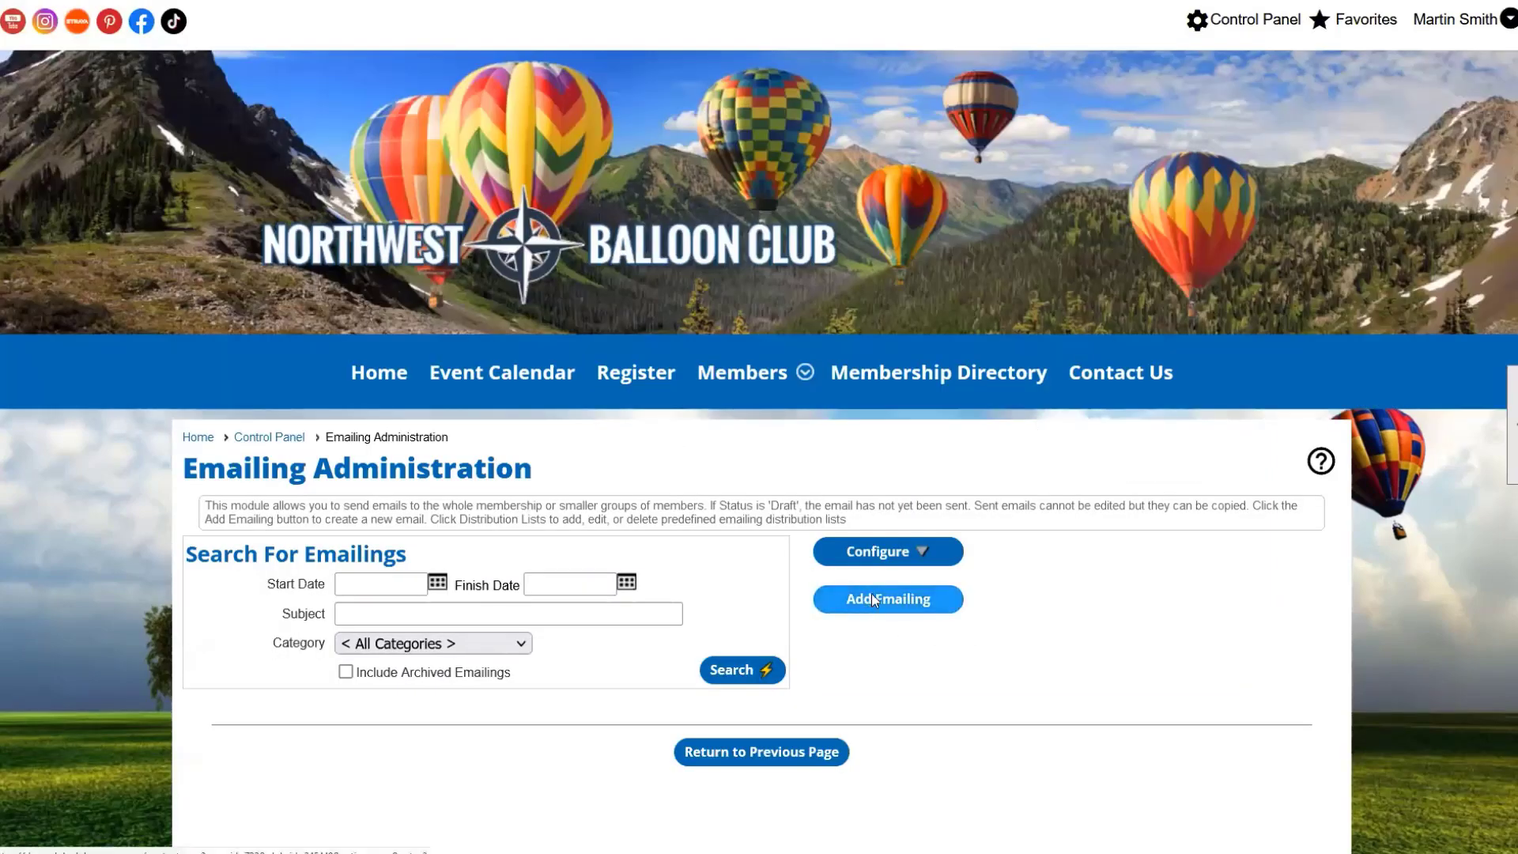
click(872, 601)
scroll(915, 140, down, 5)
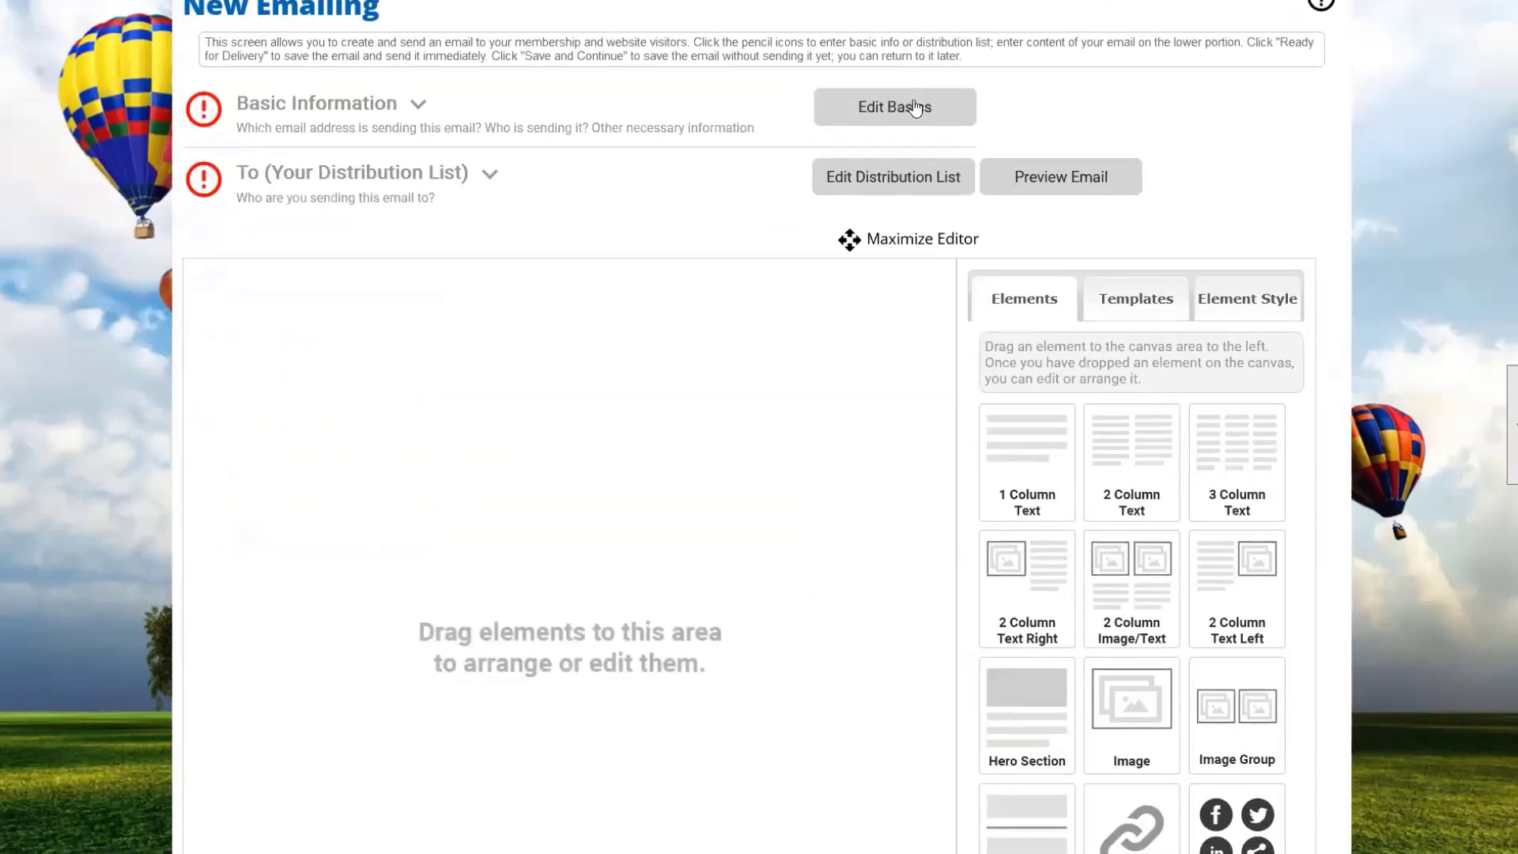
Review the new email's basic information and category choices, try the On This Date/Time sending option, and cancel
click(915, 106)
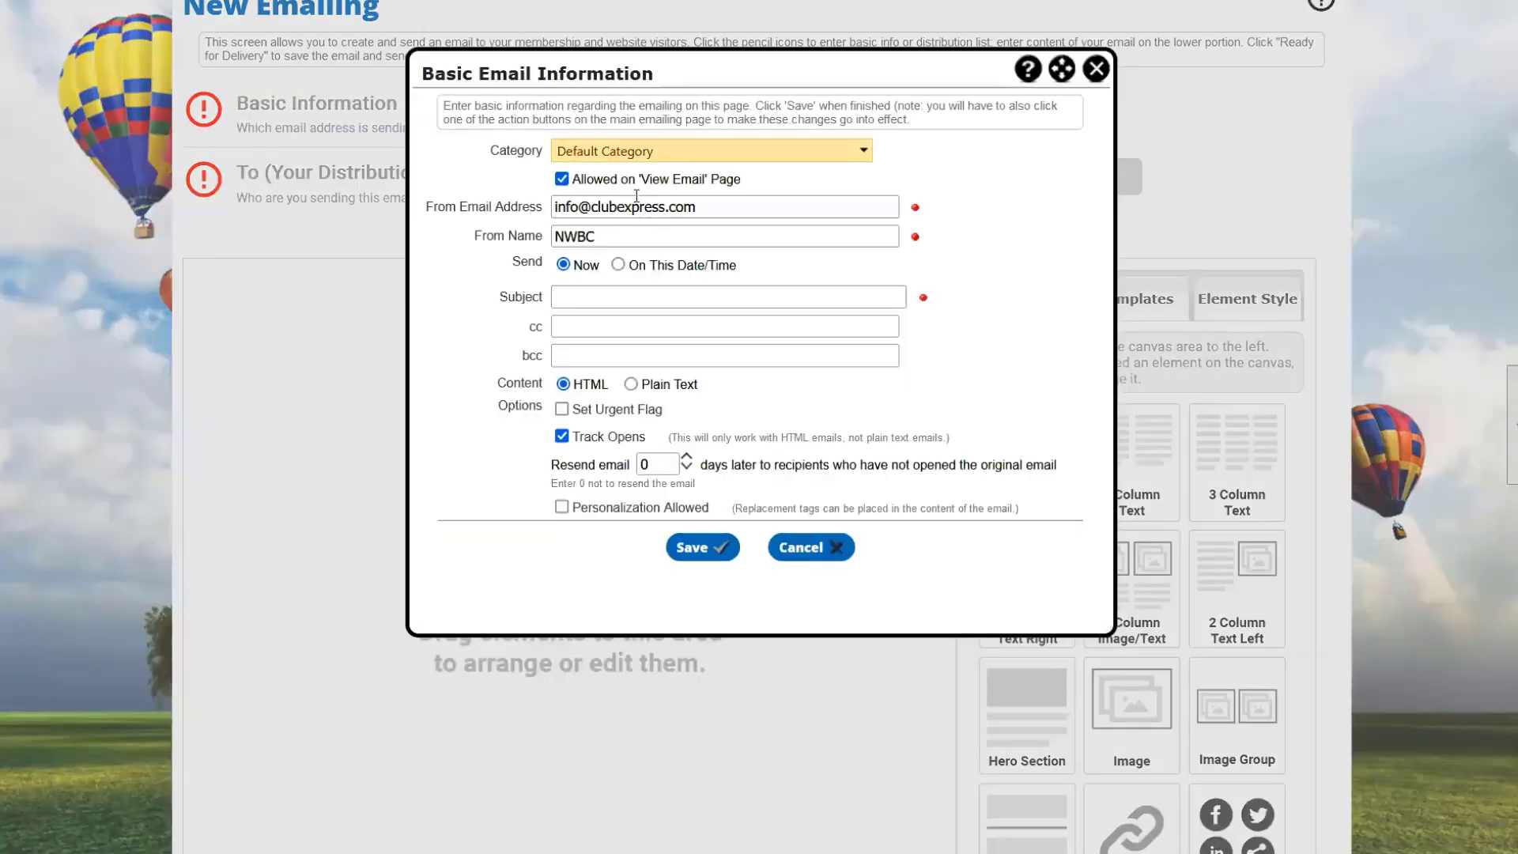
click(650, 153)
click(977, 190)
click(618, 266)
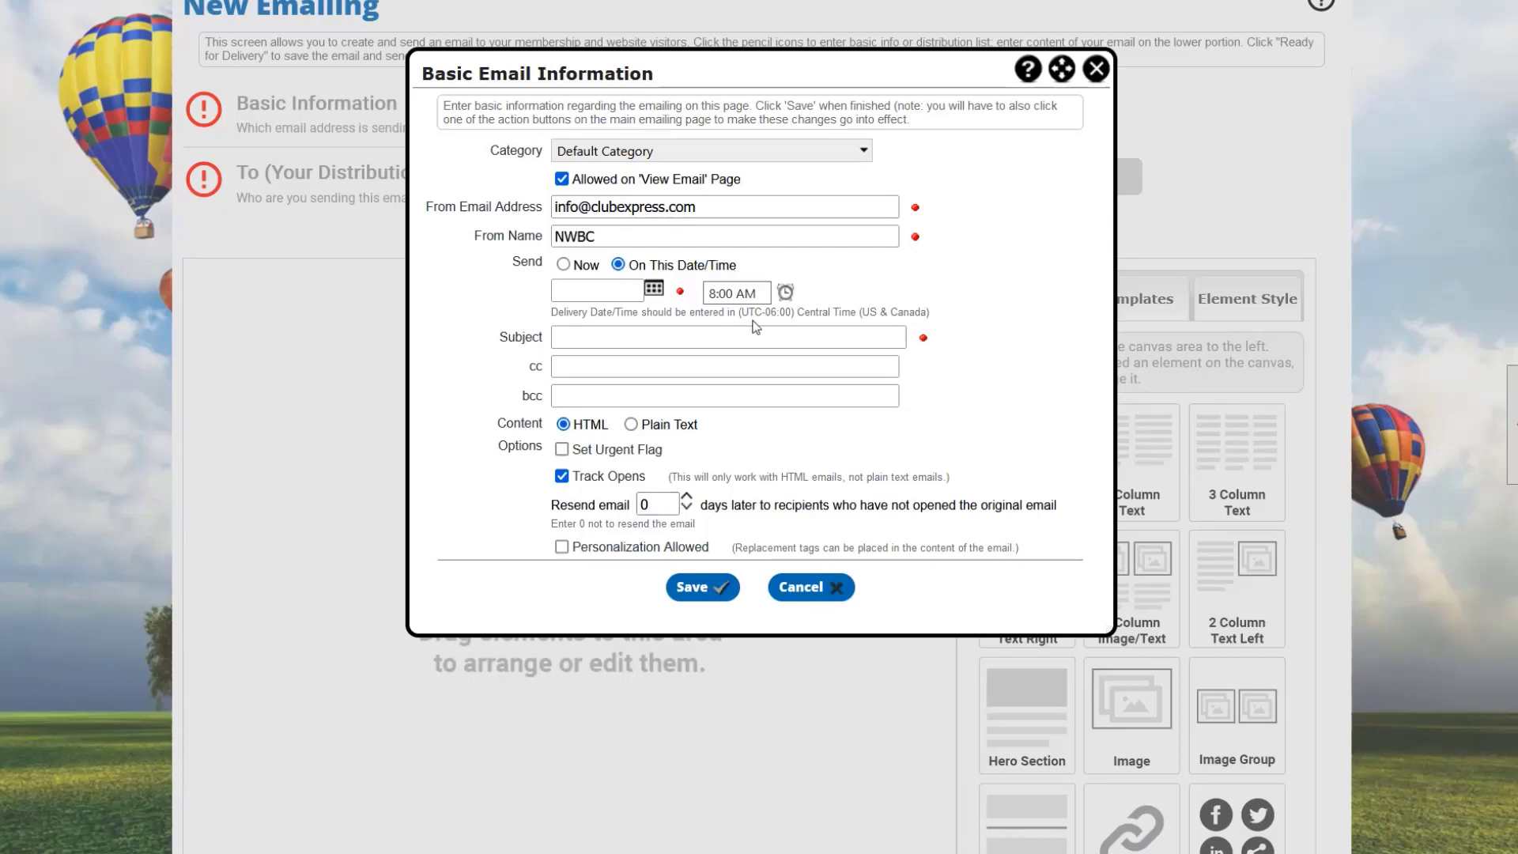
click(795, 593)
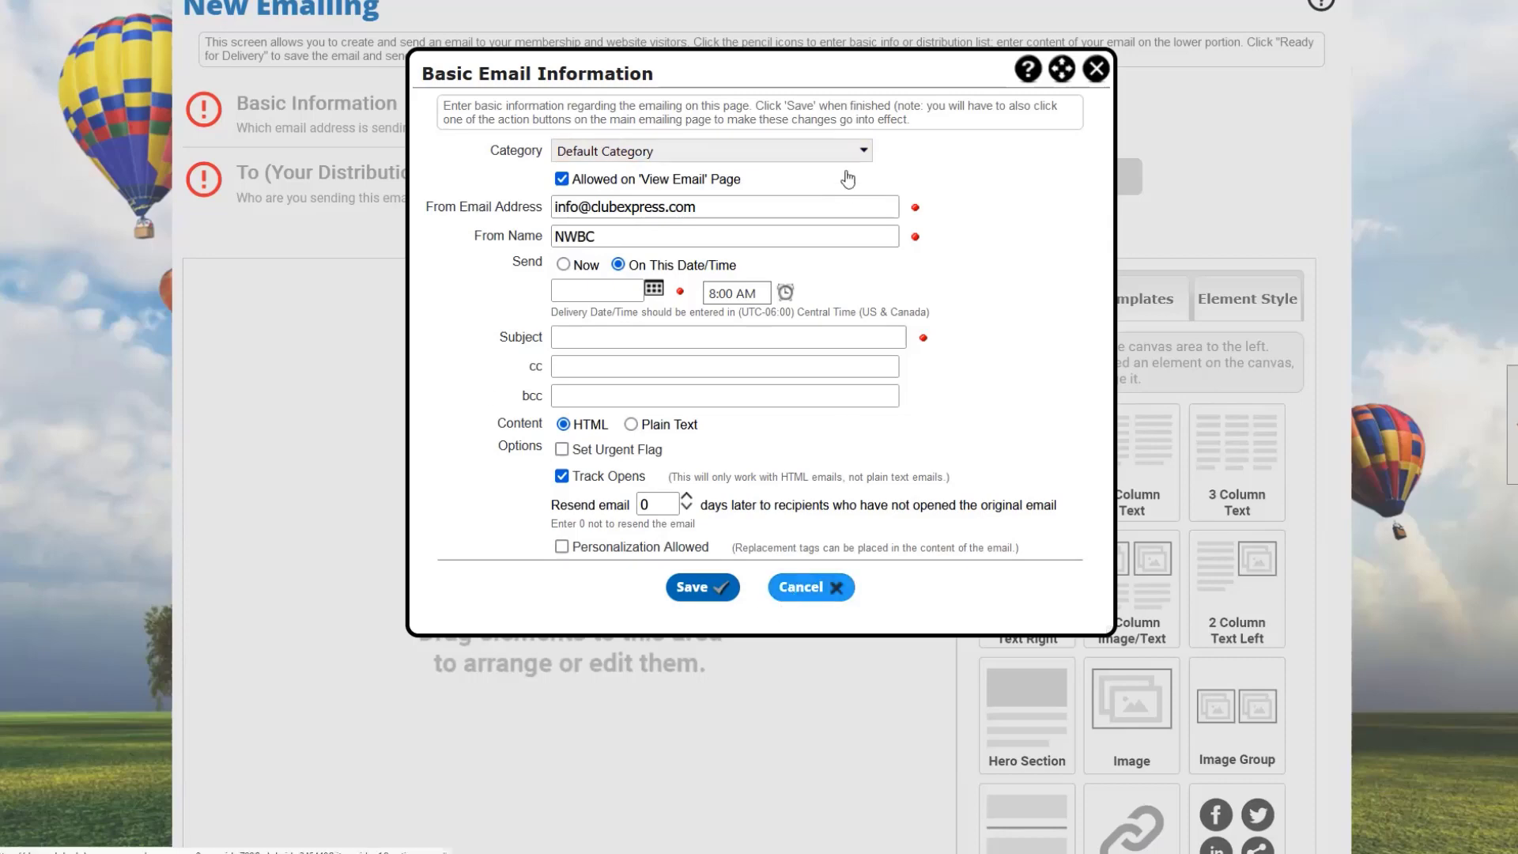
Create a new distribution list for the emailing and add Members by selected type with member type AYC
click(876, 182)
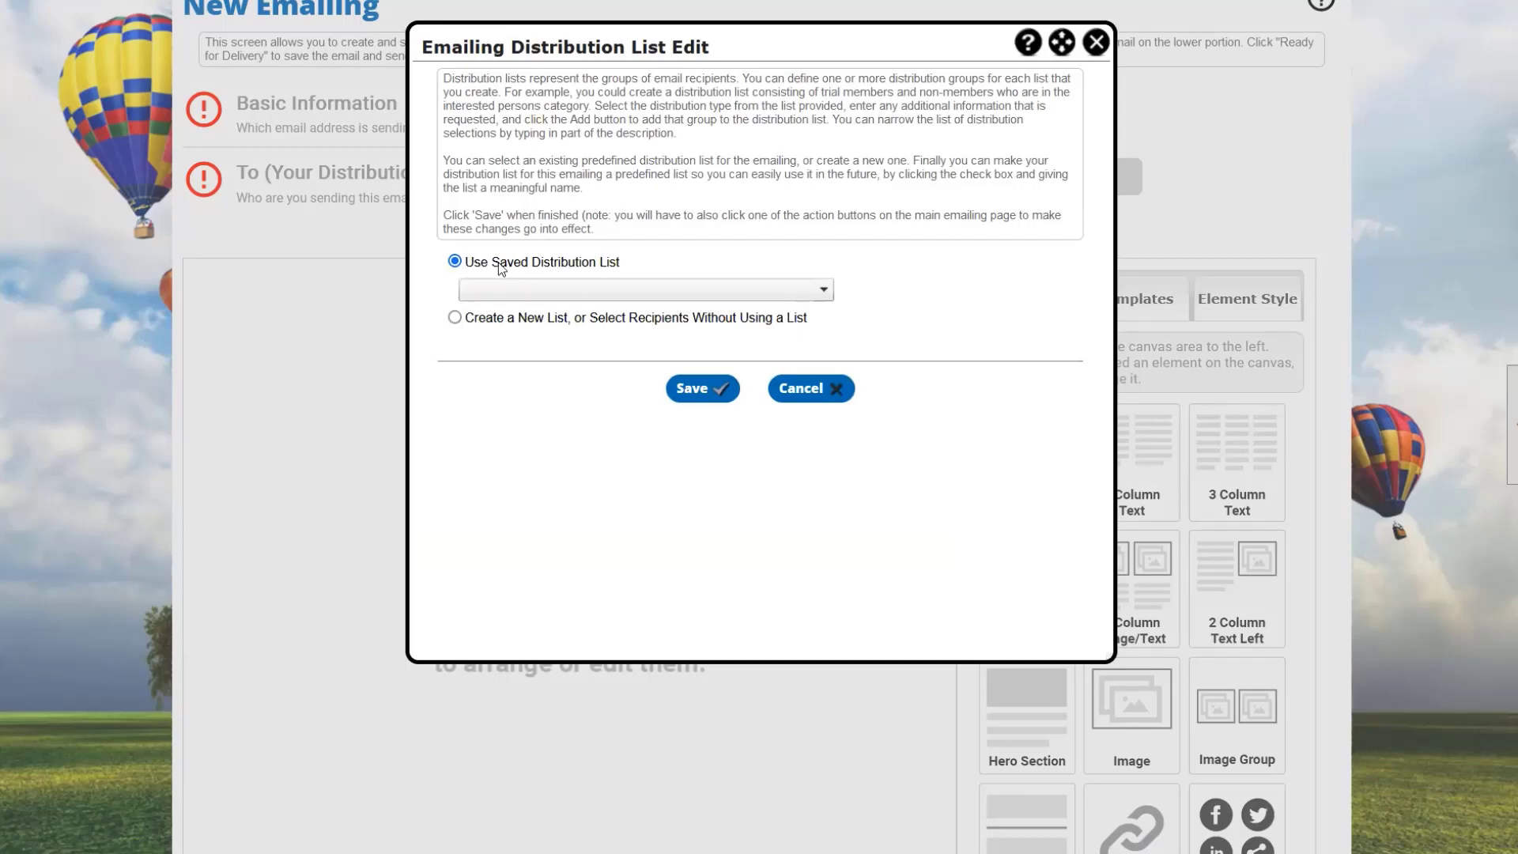
click(454, 319)
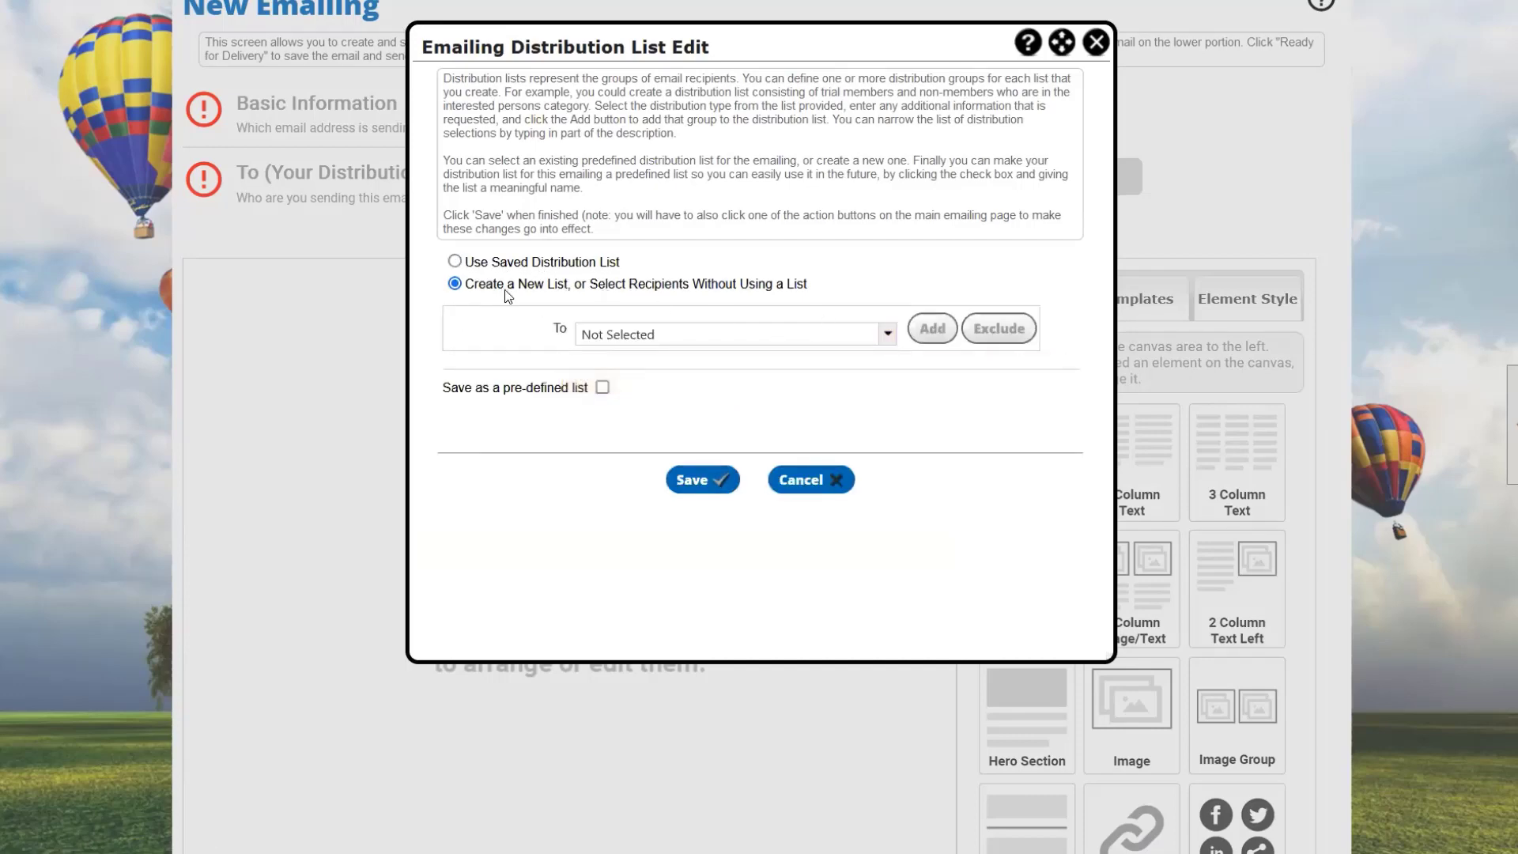
click(721, 335)
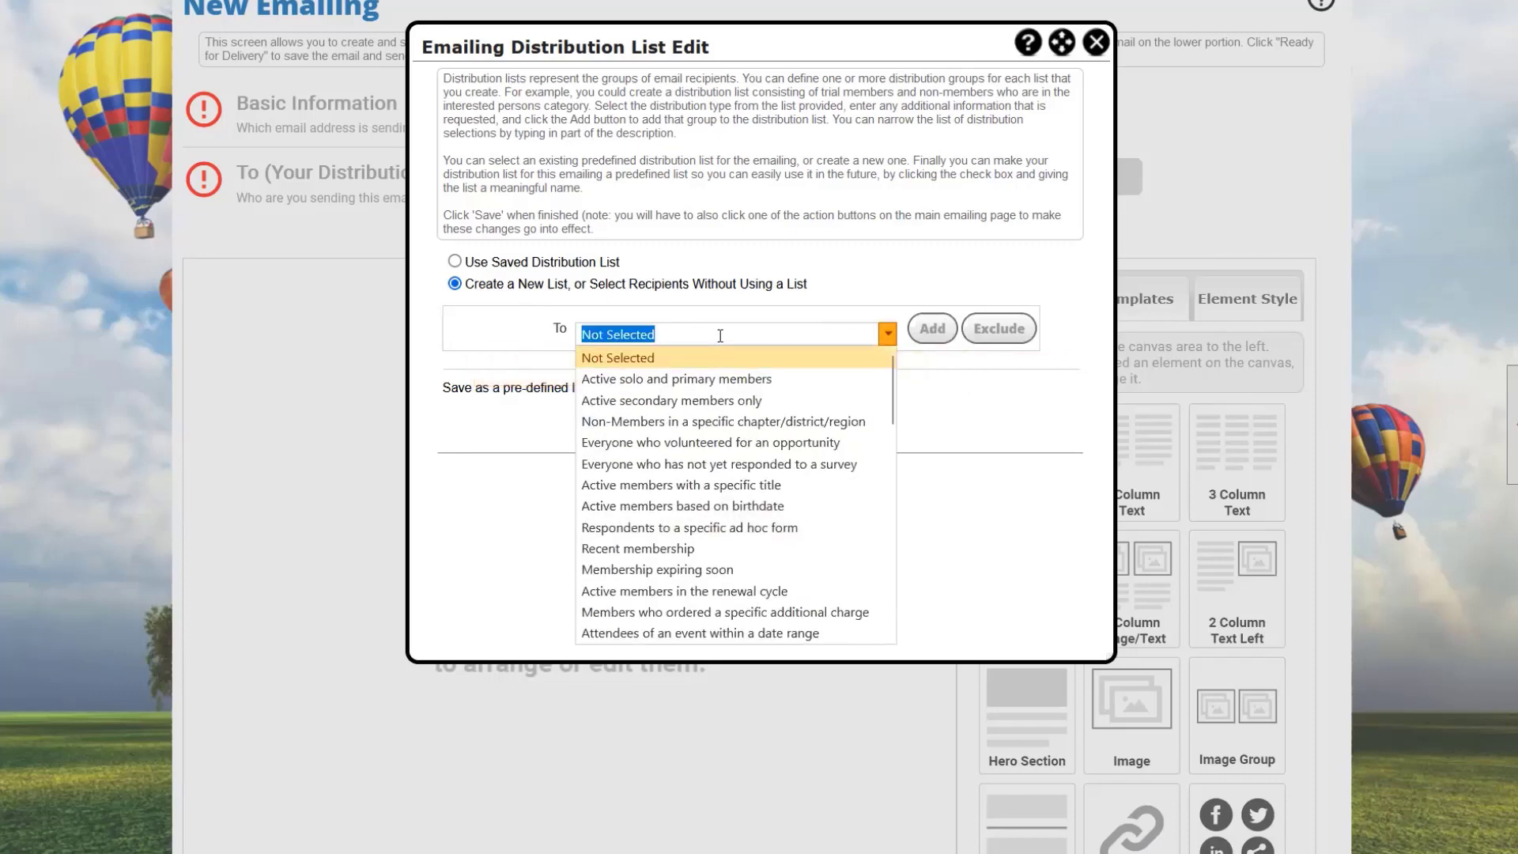
scroll(751, 444, down, 6)
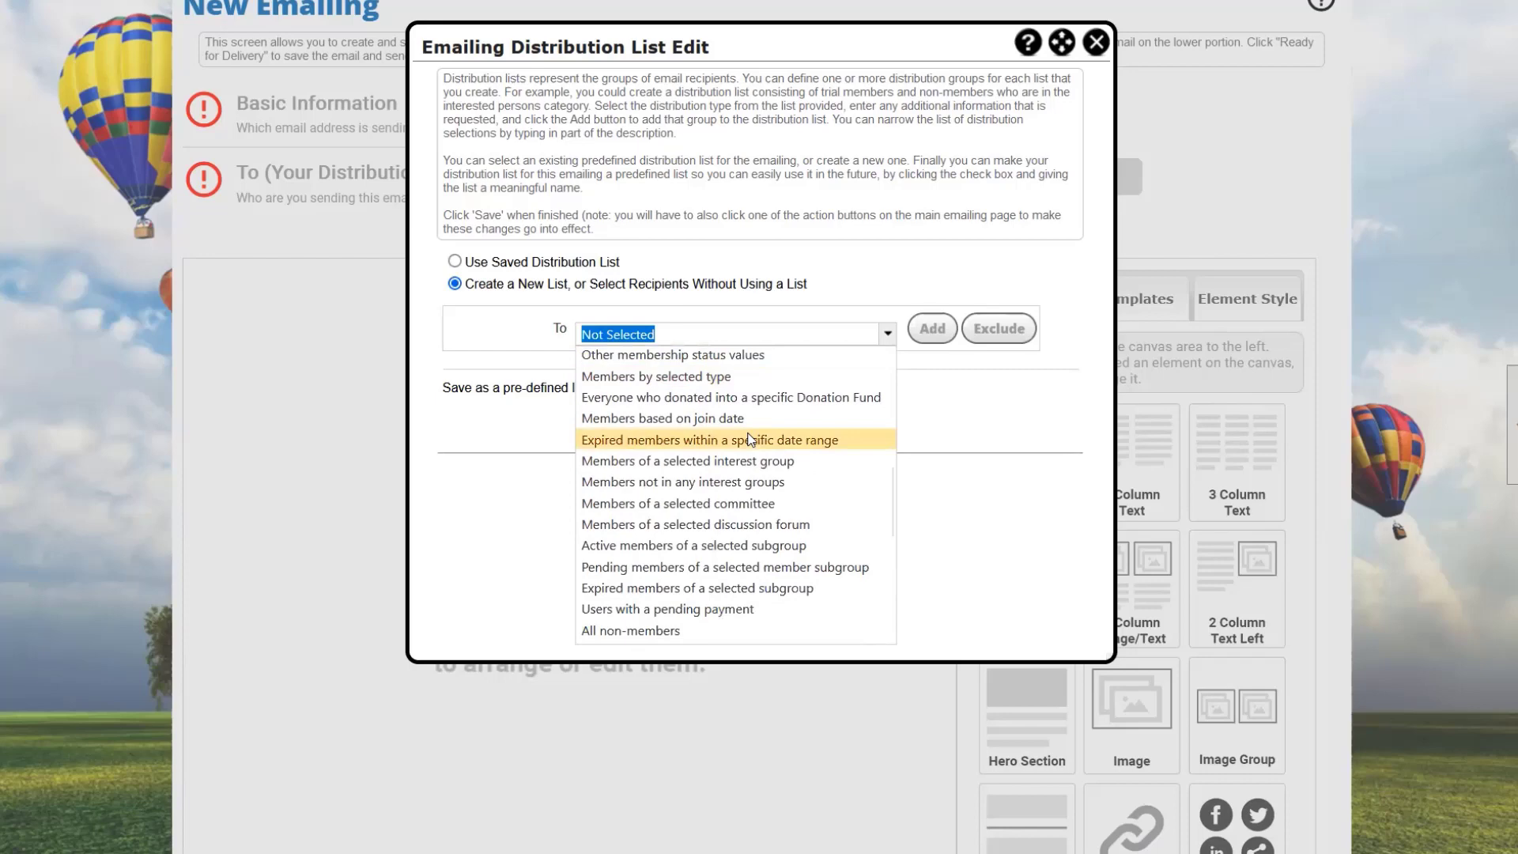
click(722, 376)
click(734, 364)
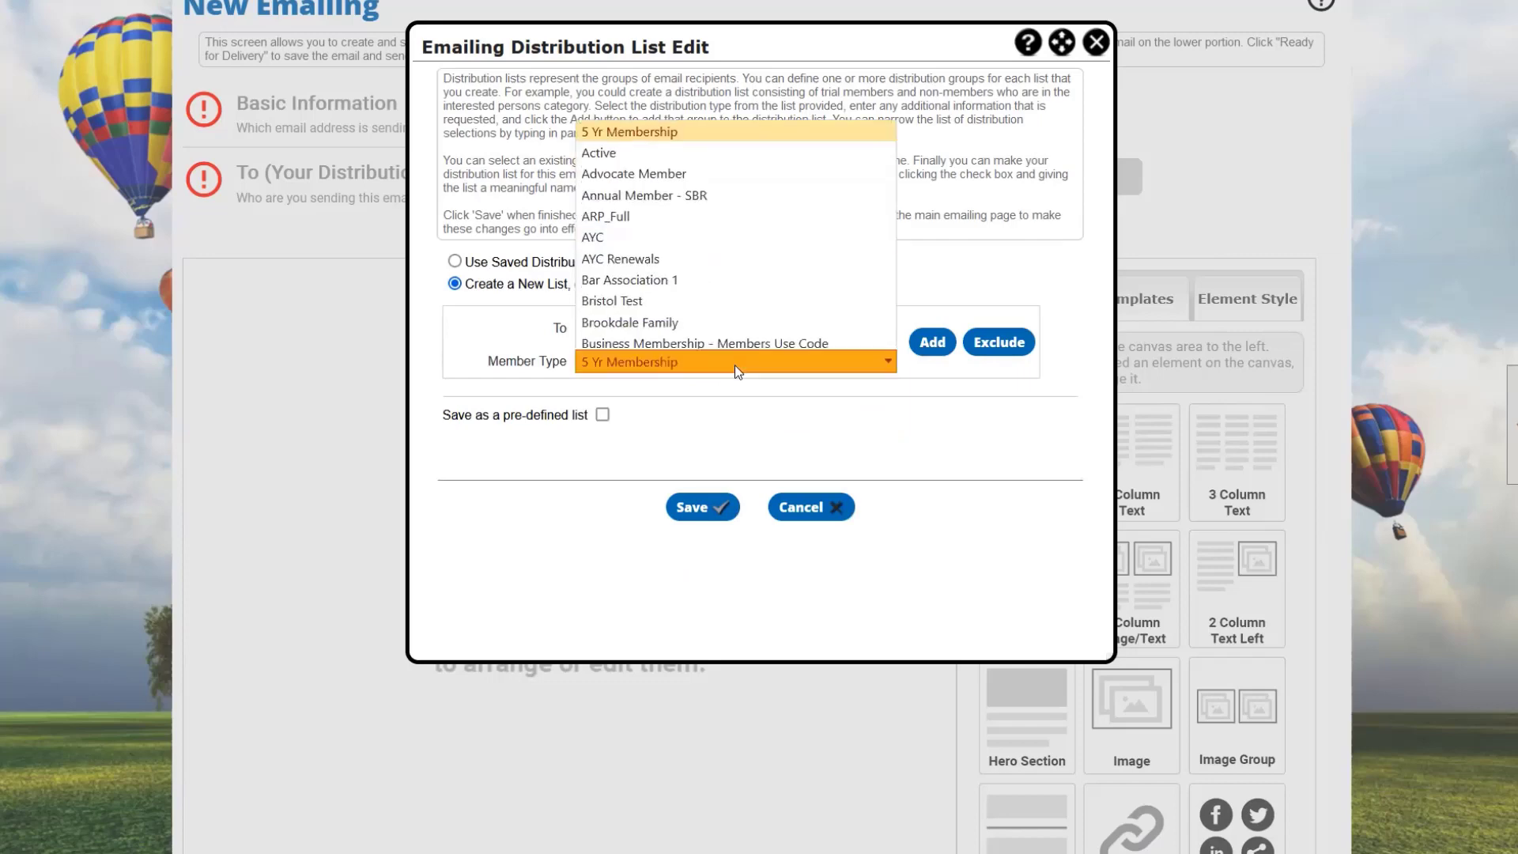
click(704, 180)
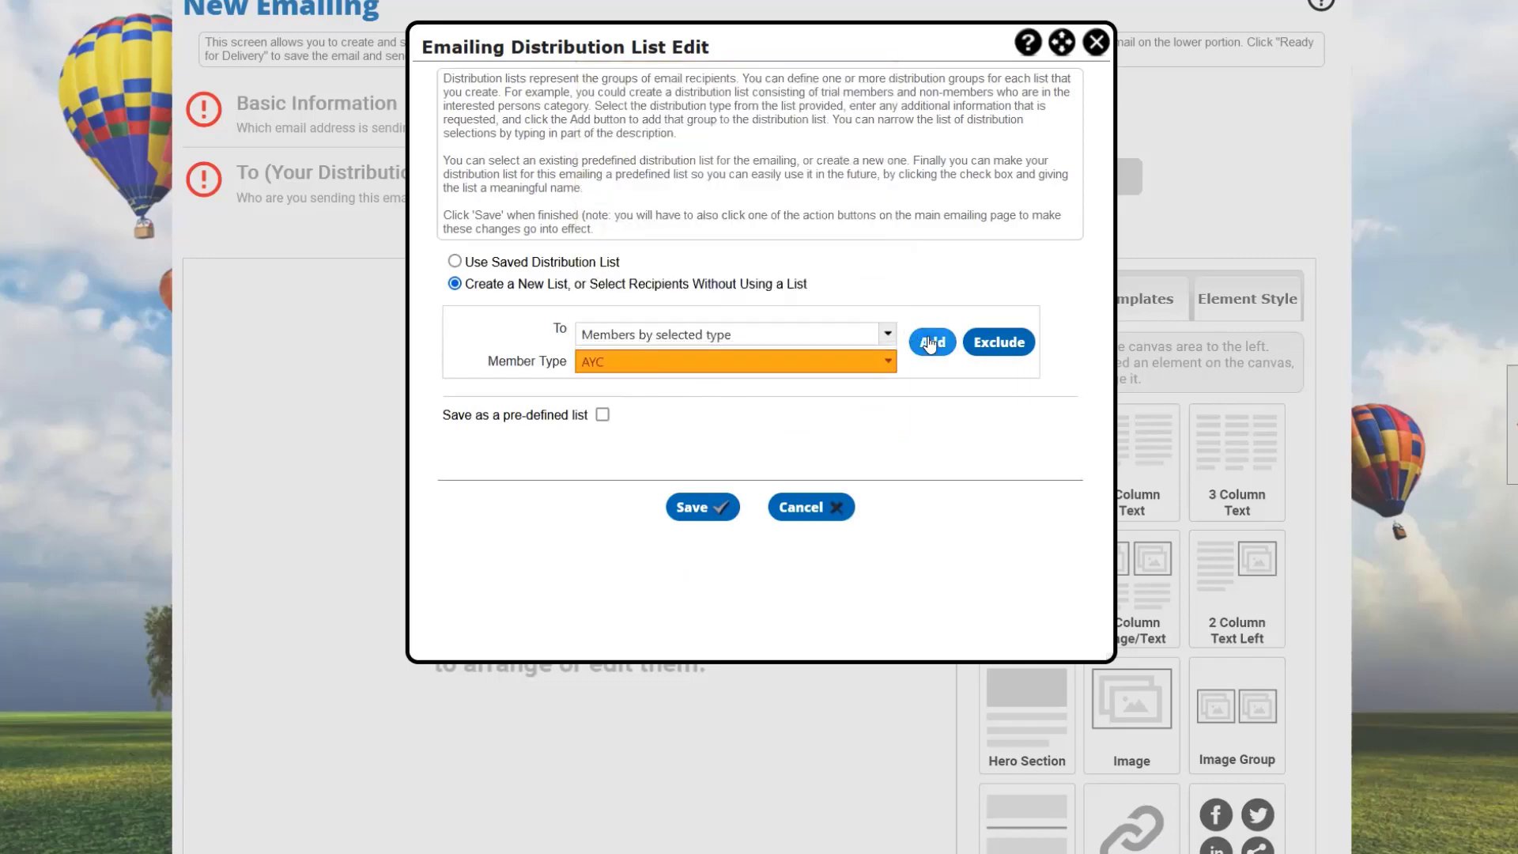
click(931, 342)
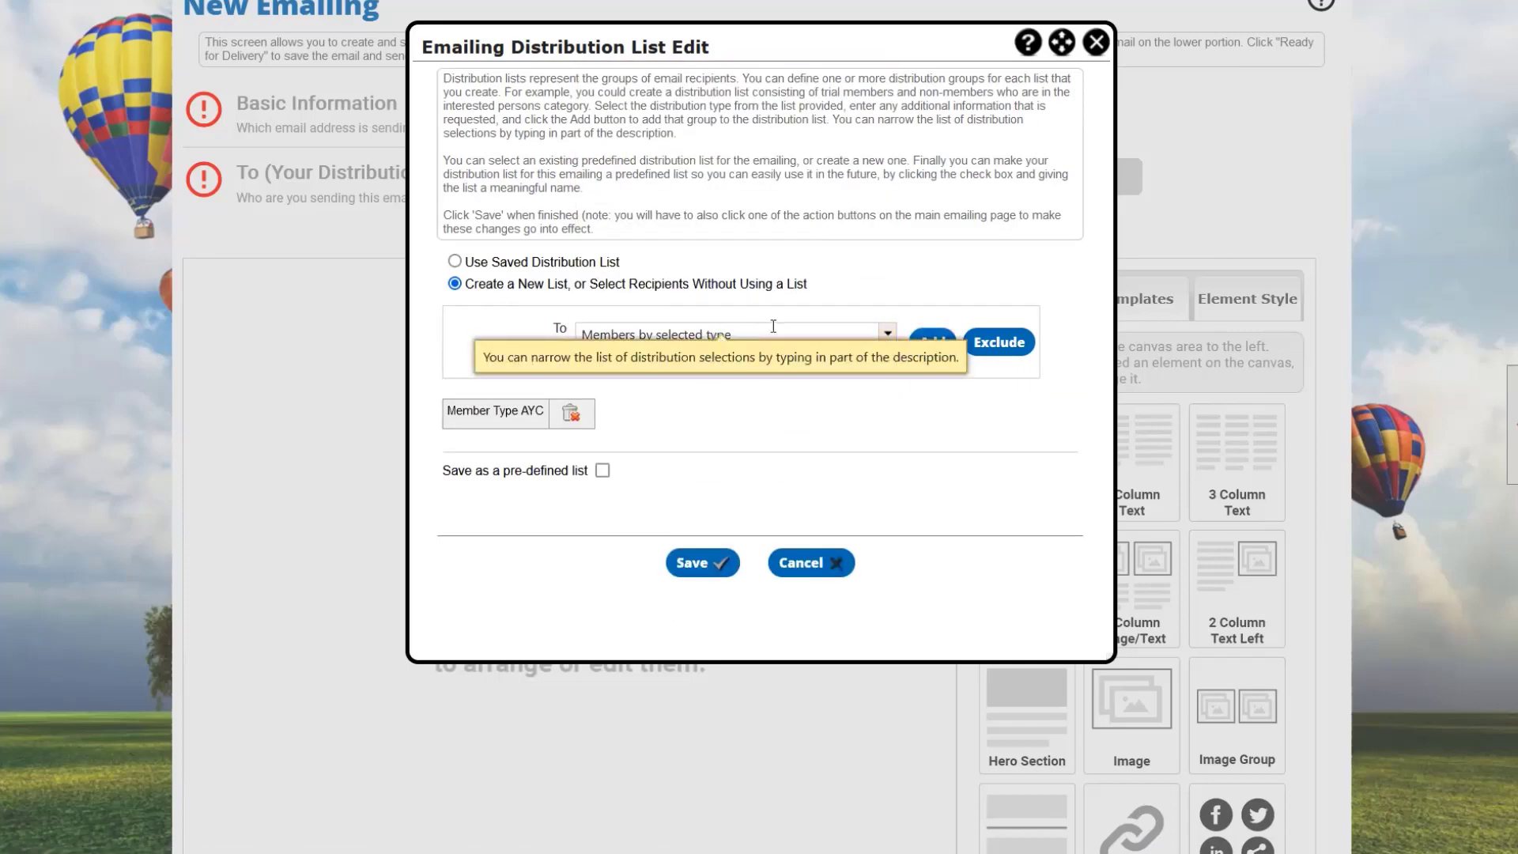
Try the recipient types Members based on join date and Users with a pending payment, and cancel the distribution list edit
click(715, 335)
click(764, 400)
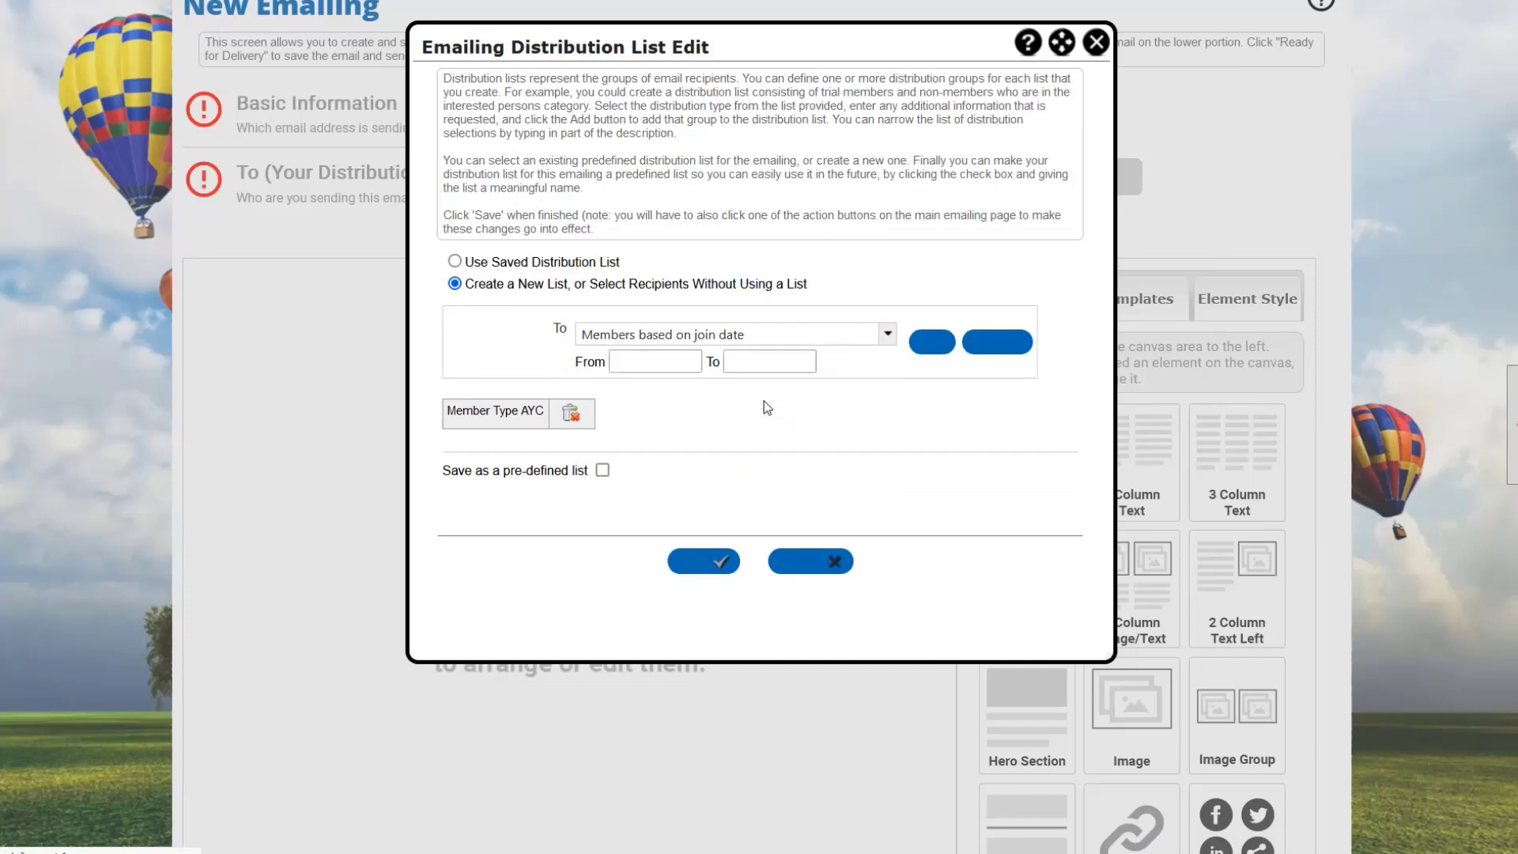
click(887, 335)
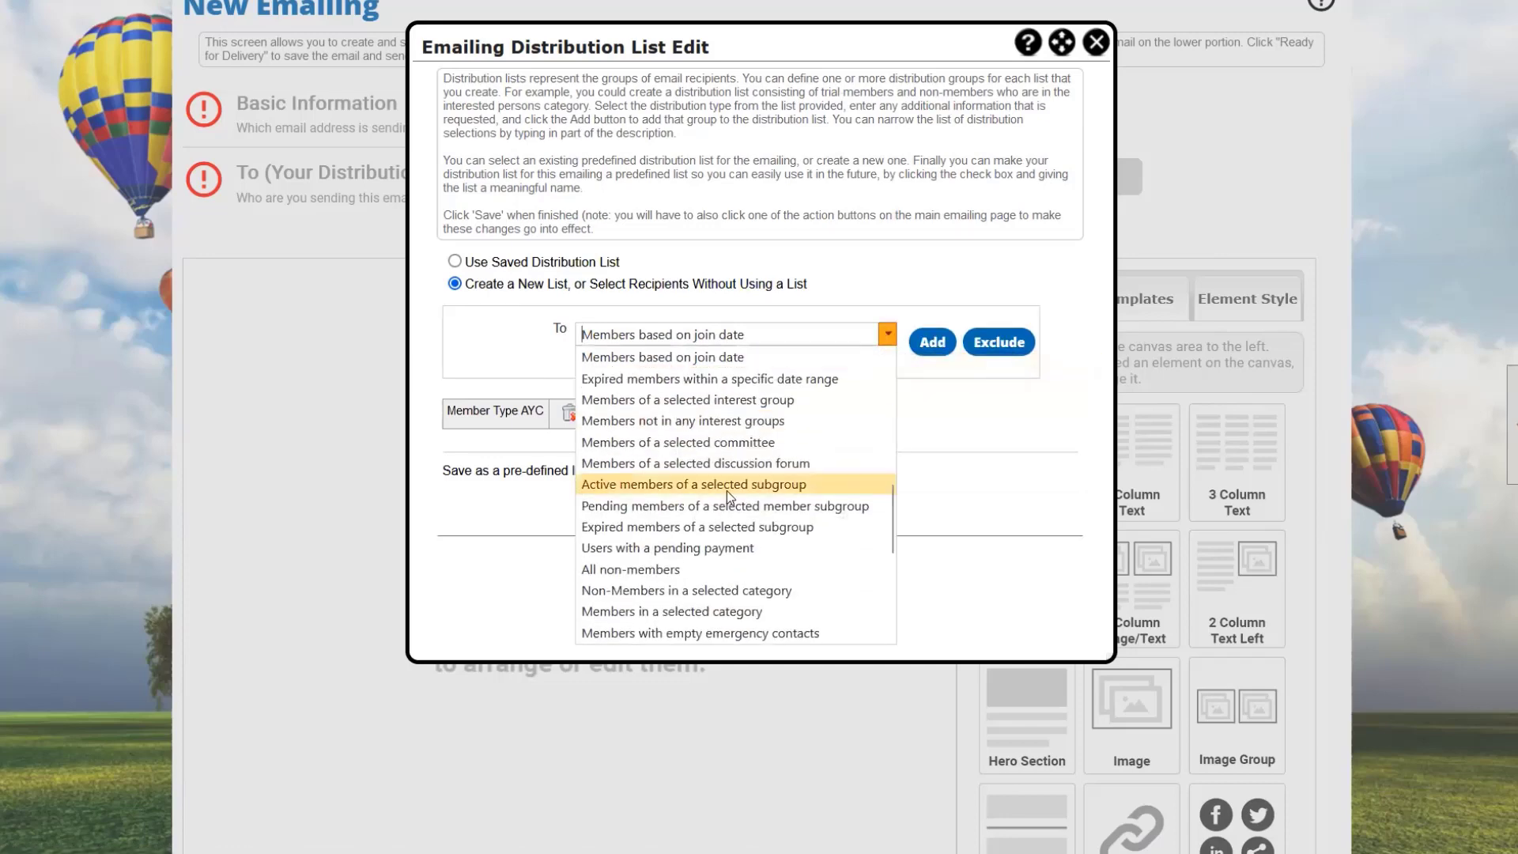
click(695, 547)
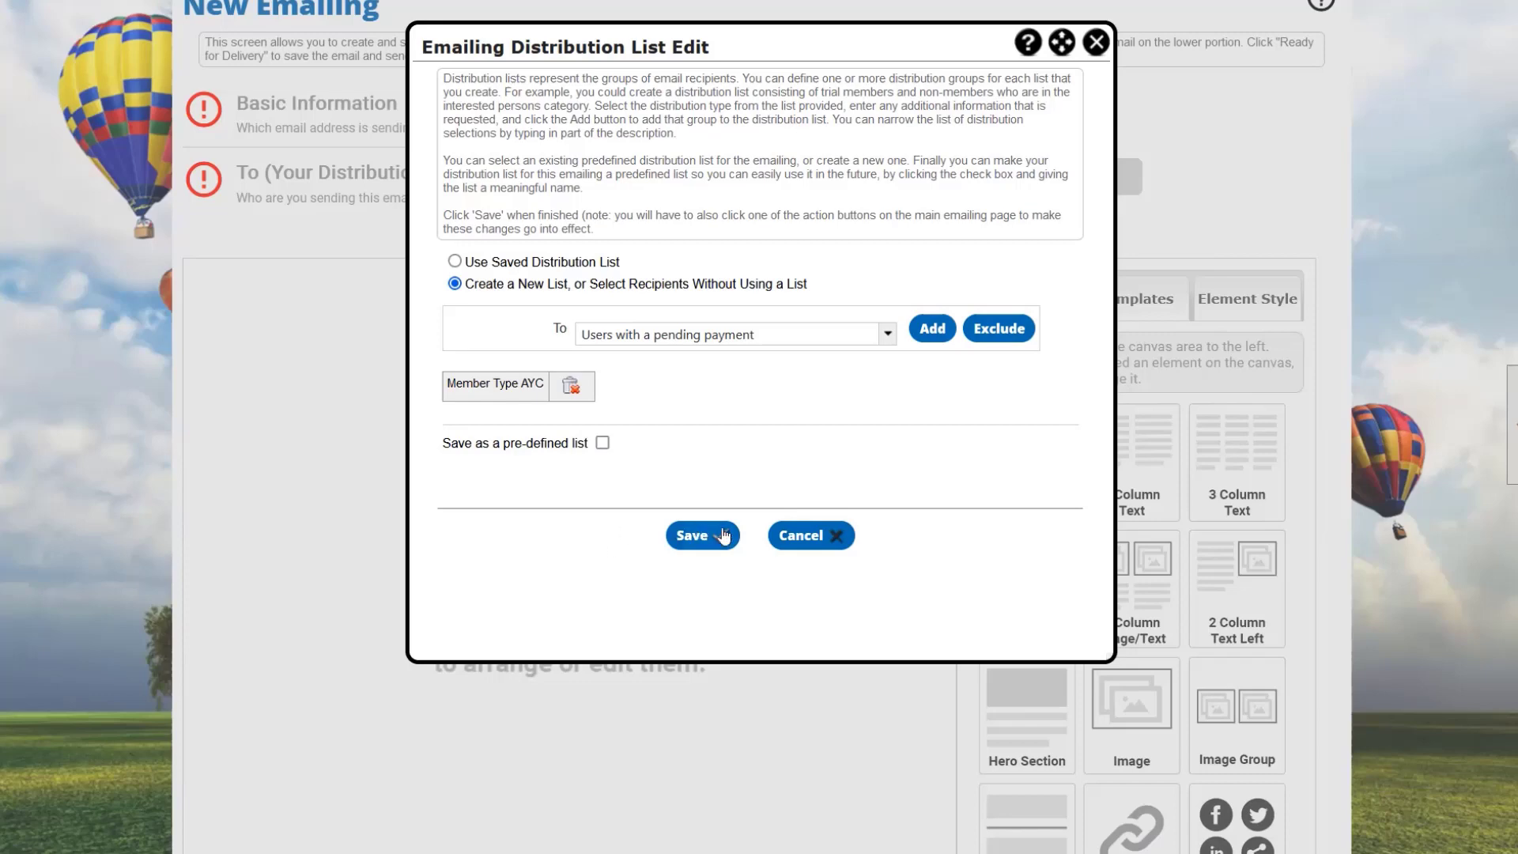
click(823, 535)
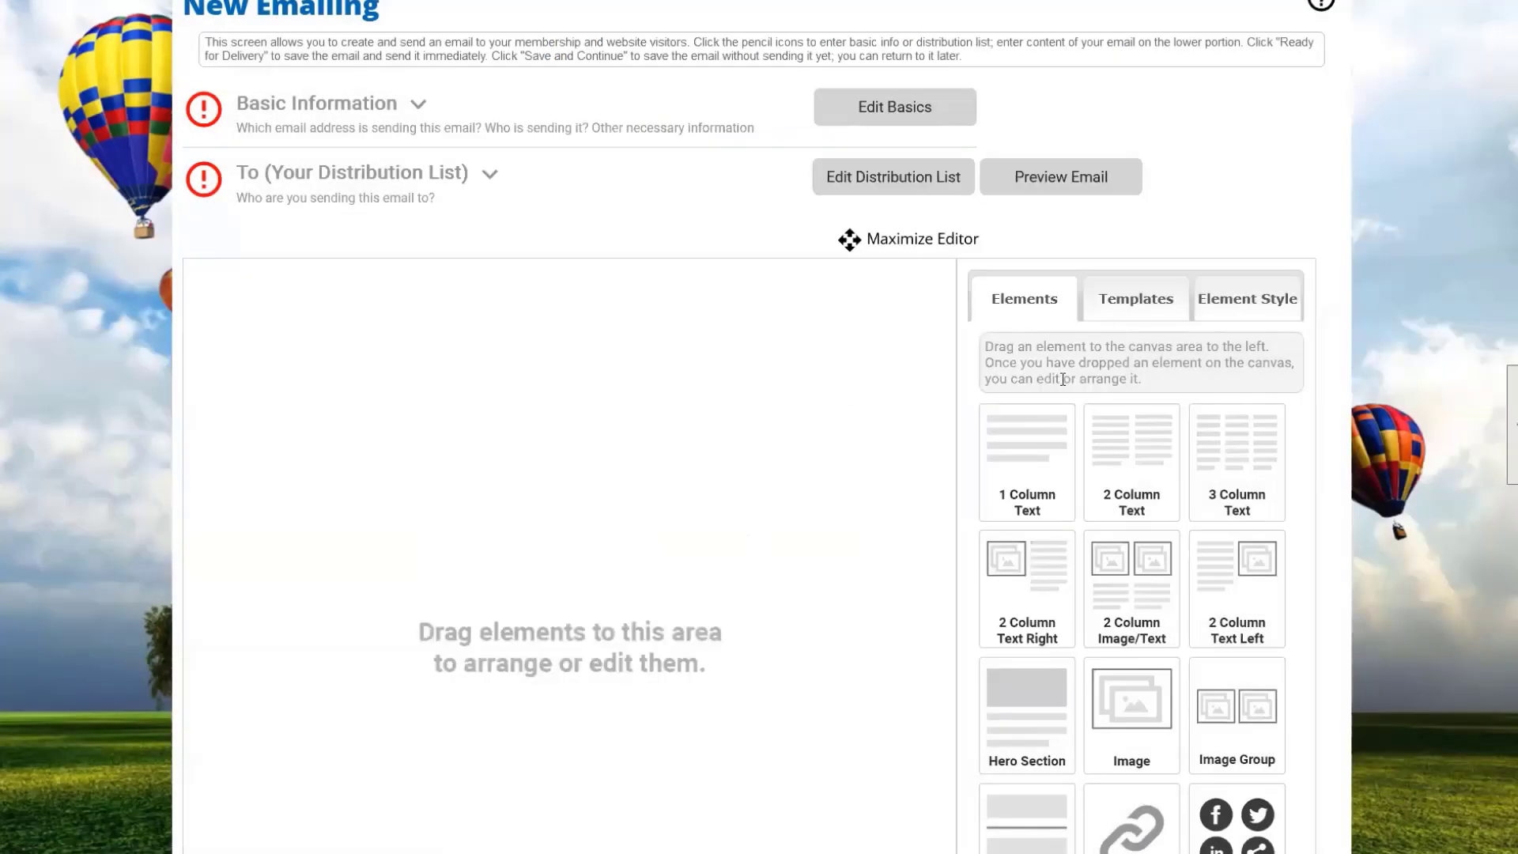
Review the available content elements and insert the Important News template into the email canvas
scroll(1245, 410, down, 3)
scroll(1218, 407, down, 1)
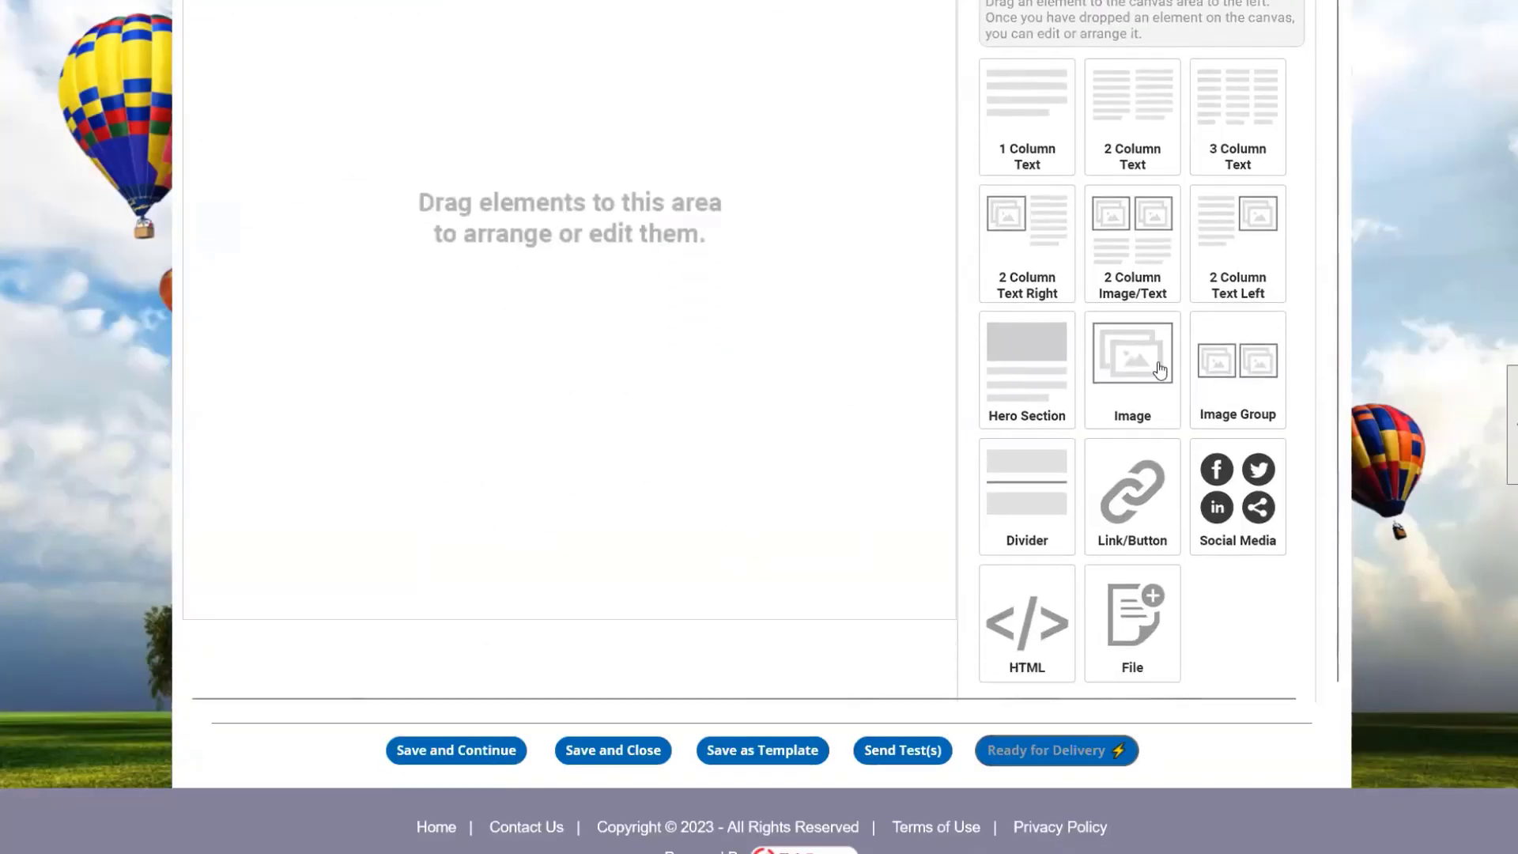
scroll(1142, 363, up, 1)
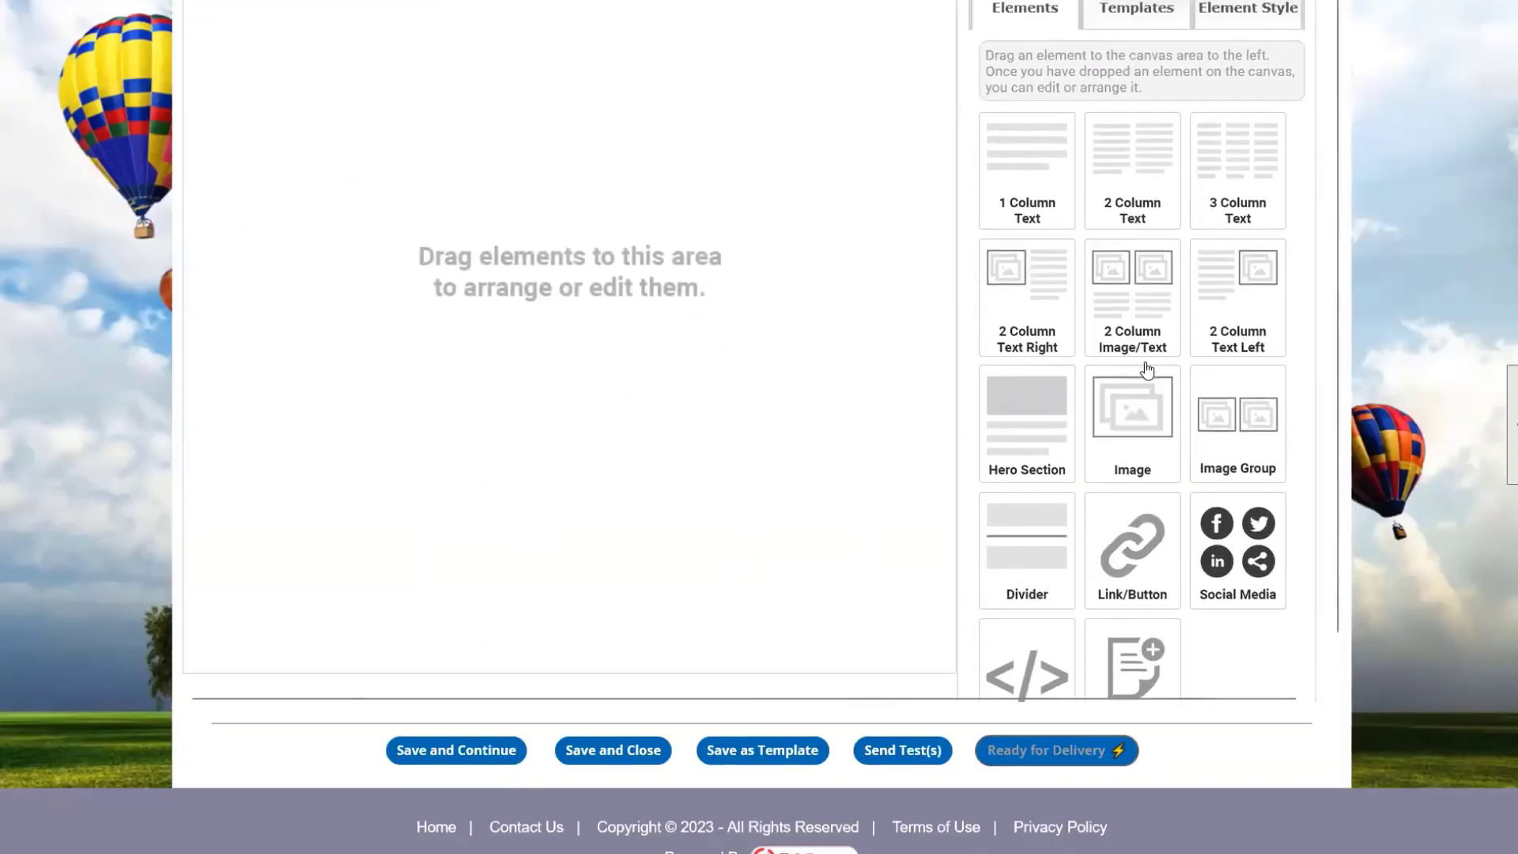
click(1134, 103)
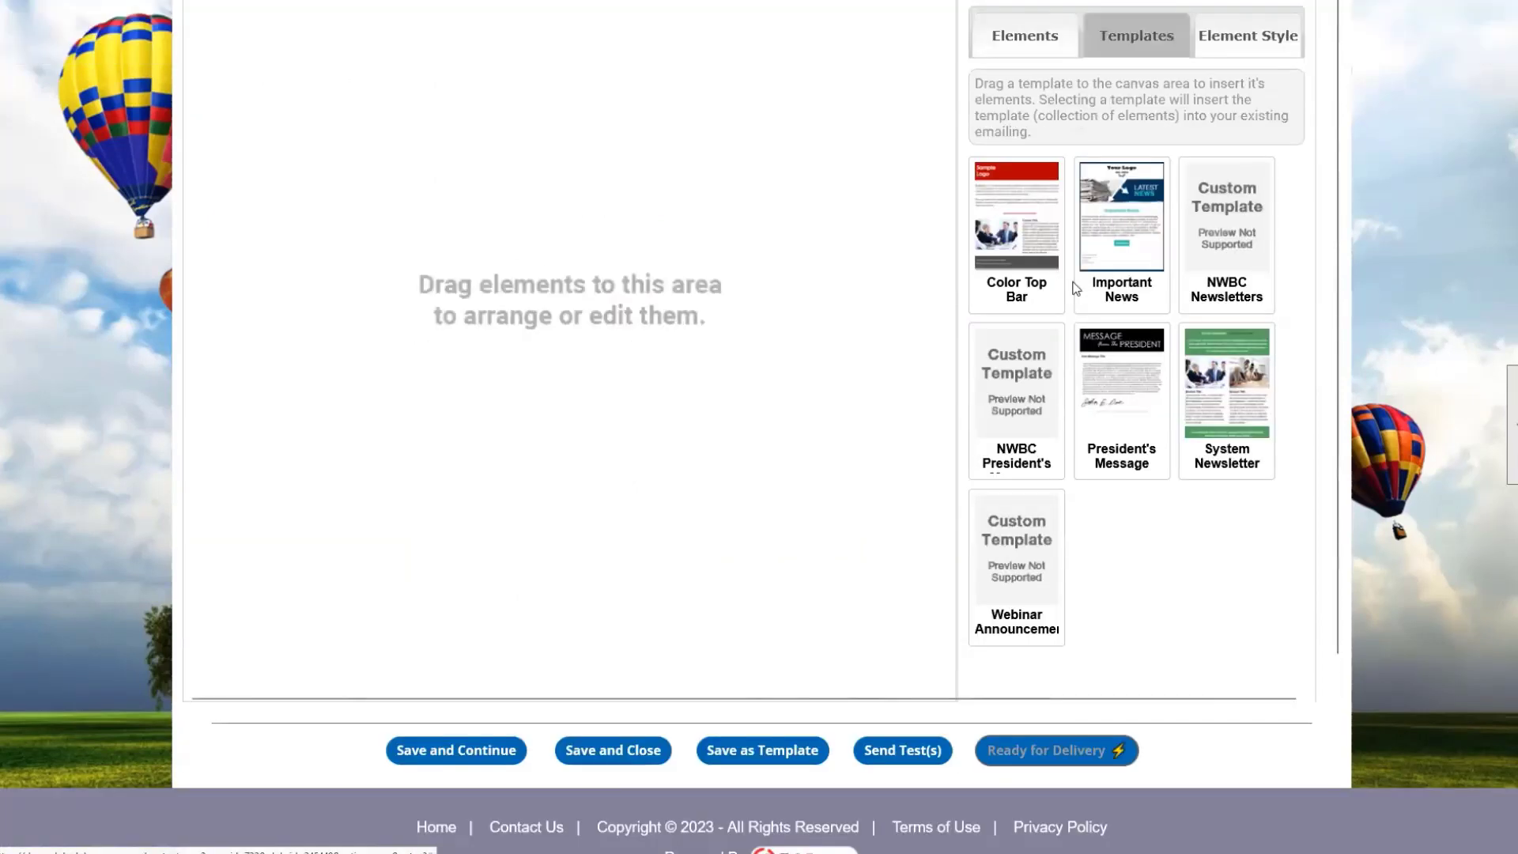
drag(1131, 249, 251, 173)
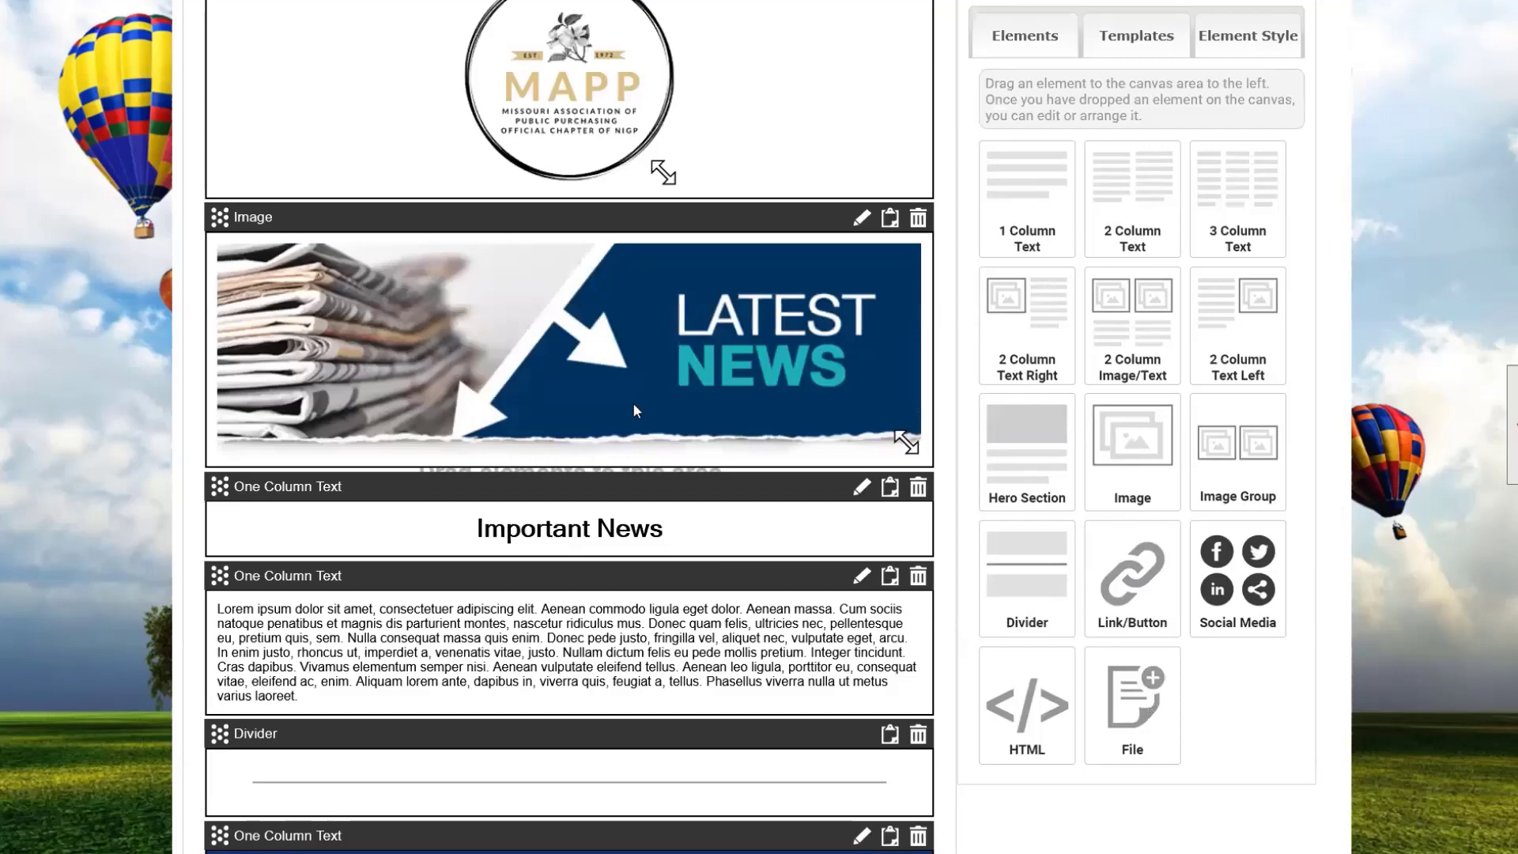
scroll(636, 409, down, 5)
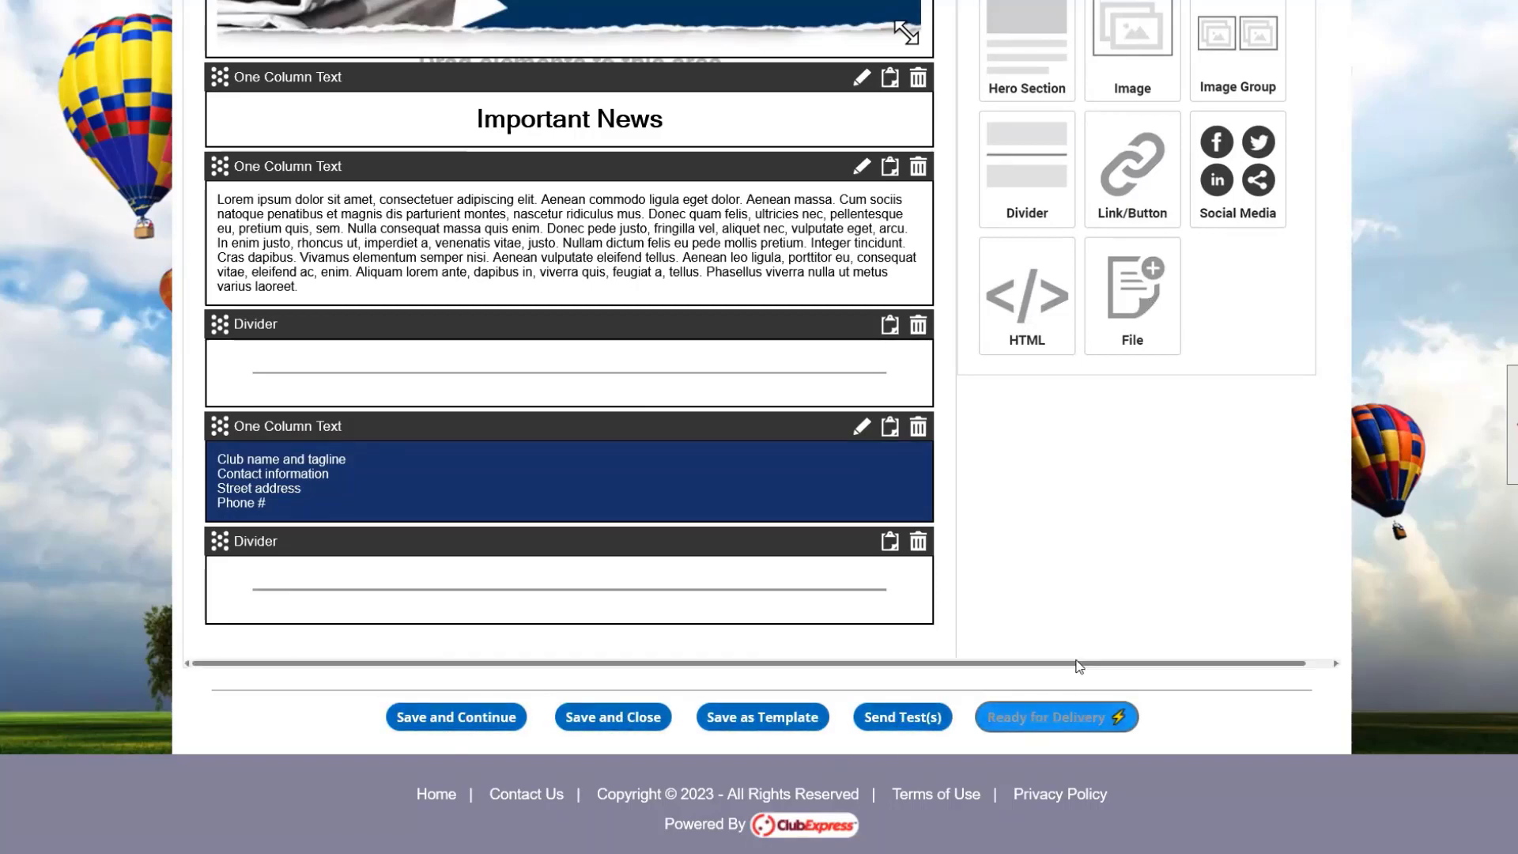
Review the existing emailings in Emailing Administration and return to the Control Panel's Communications functions
scroll(1079, 666, up, 2)
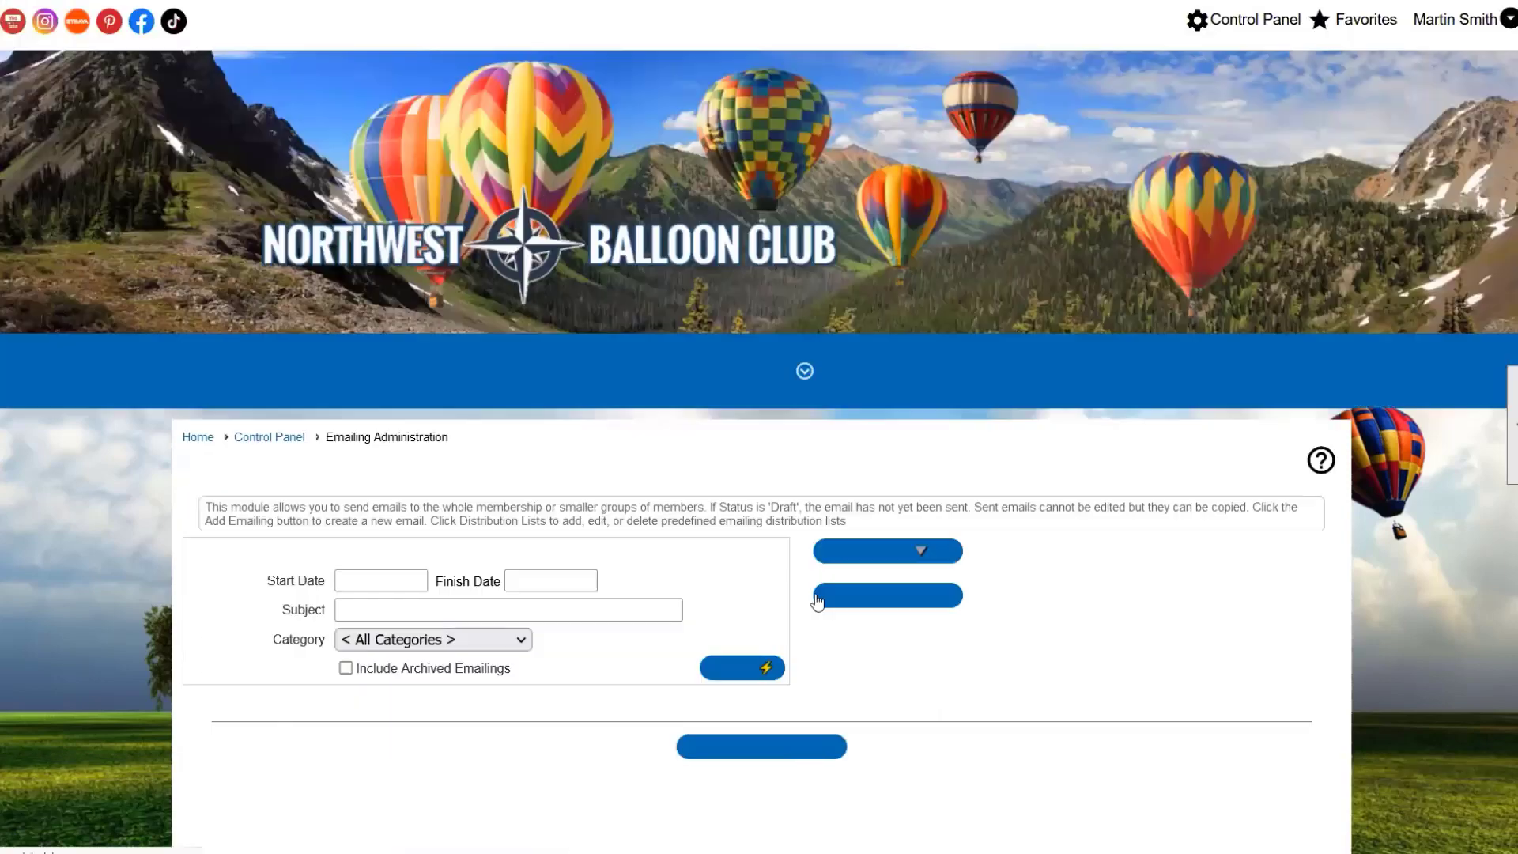
scroll(941, 632, down, 5)
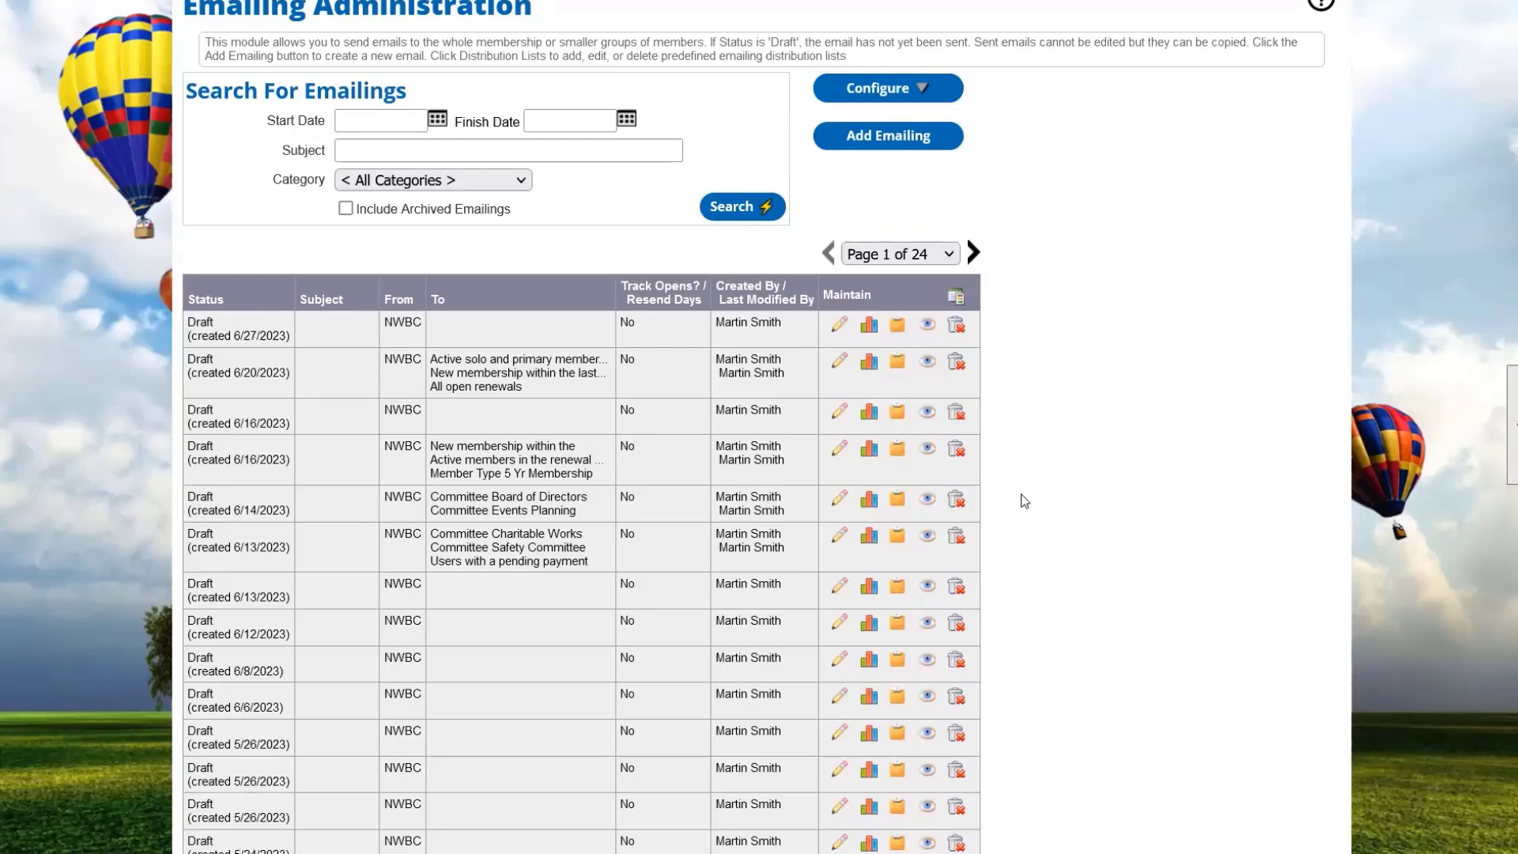
scroll(575, 400, up, 3)
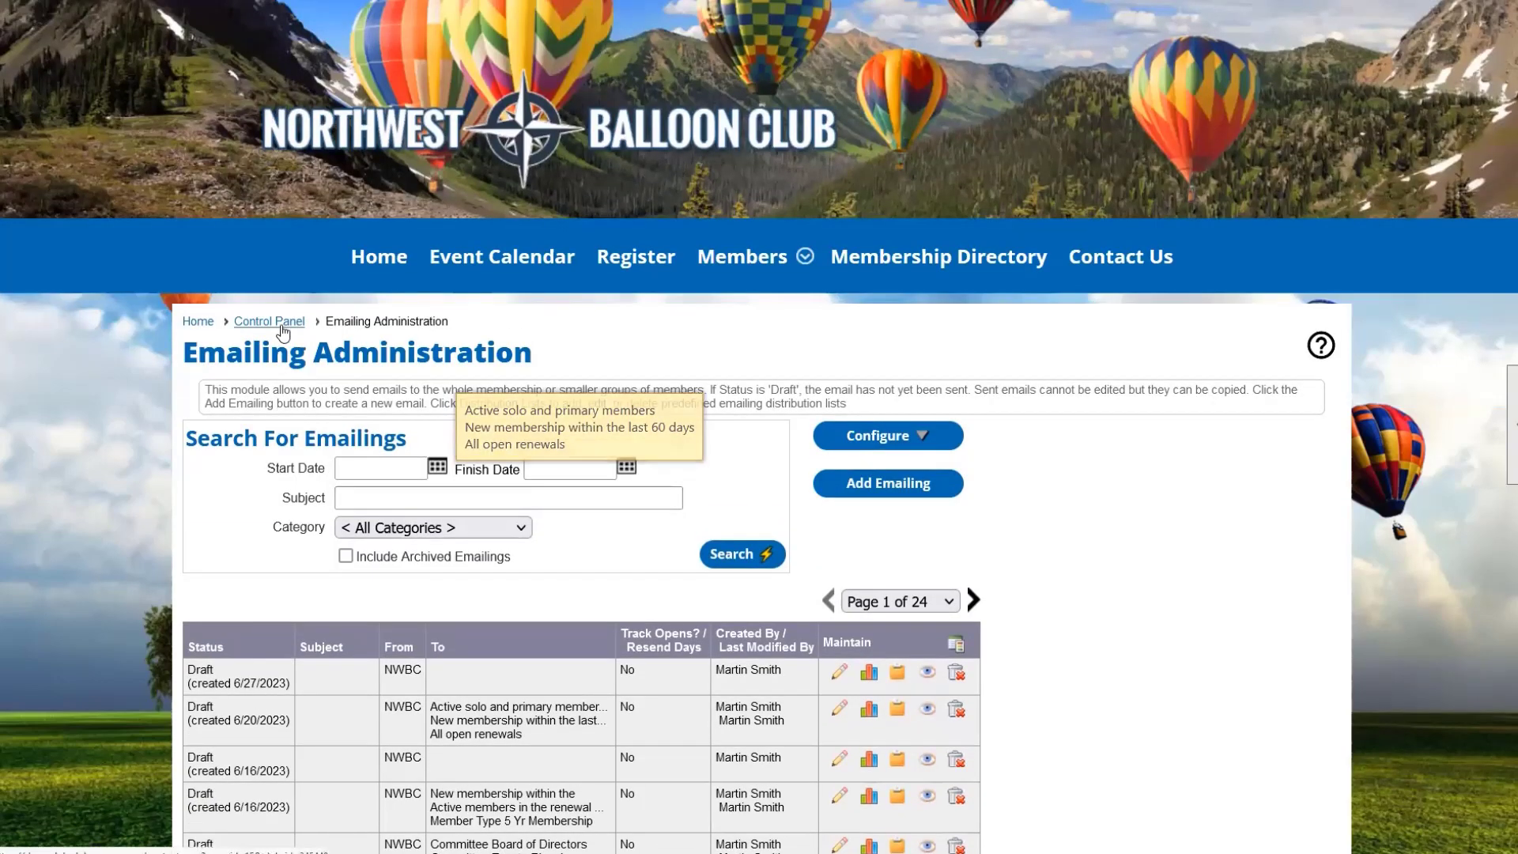
click(289, 325)
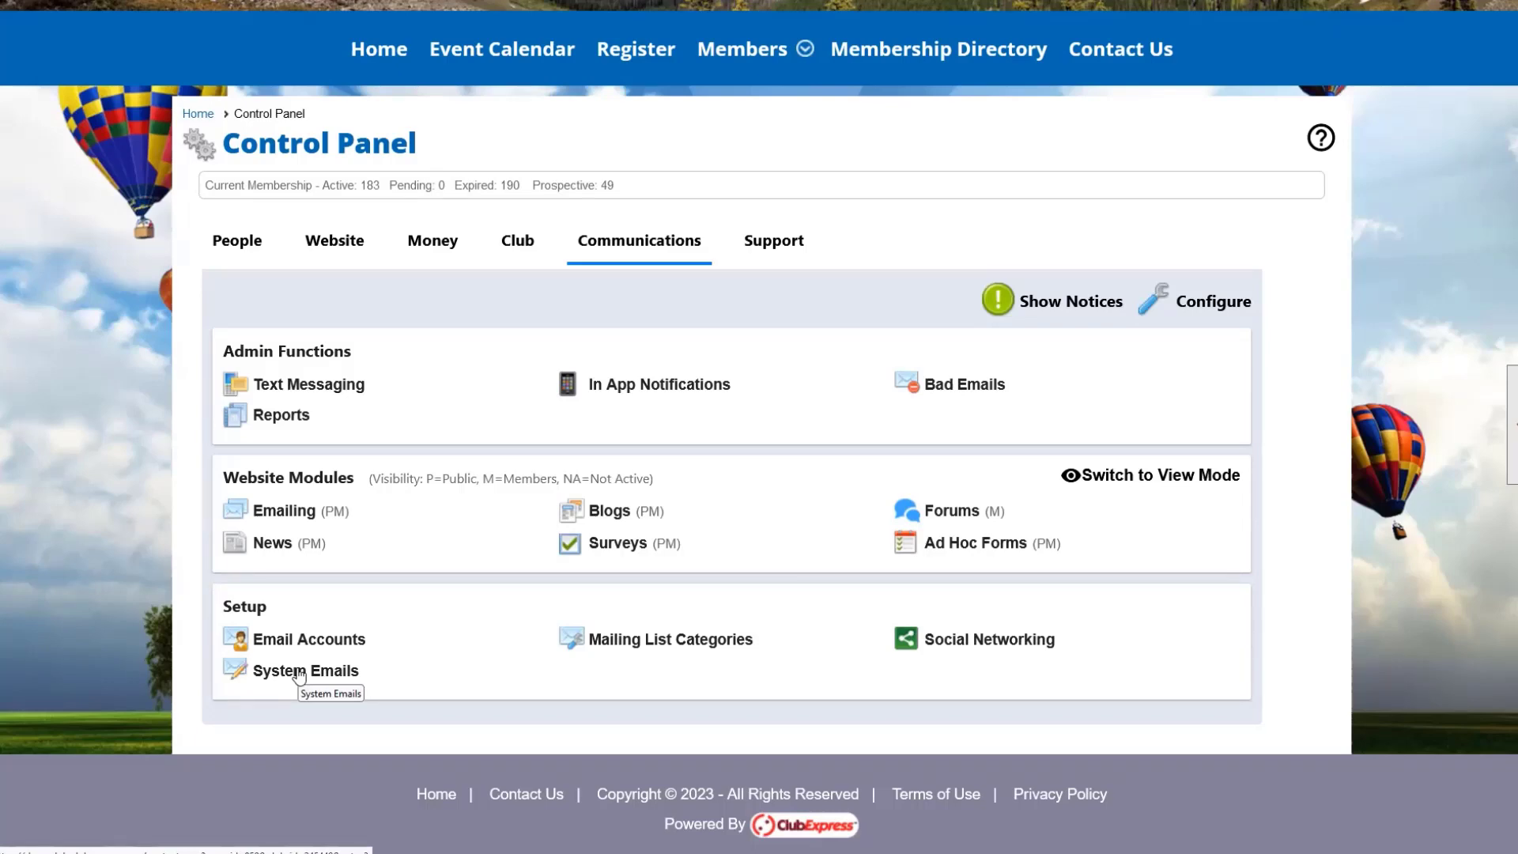
Show the Control Panel's Support section, view the online help for this page, and return to the Control Panel
click(767, 246)
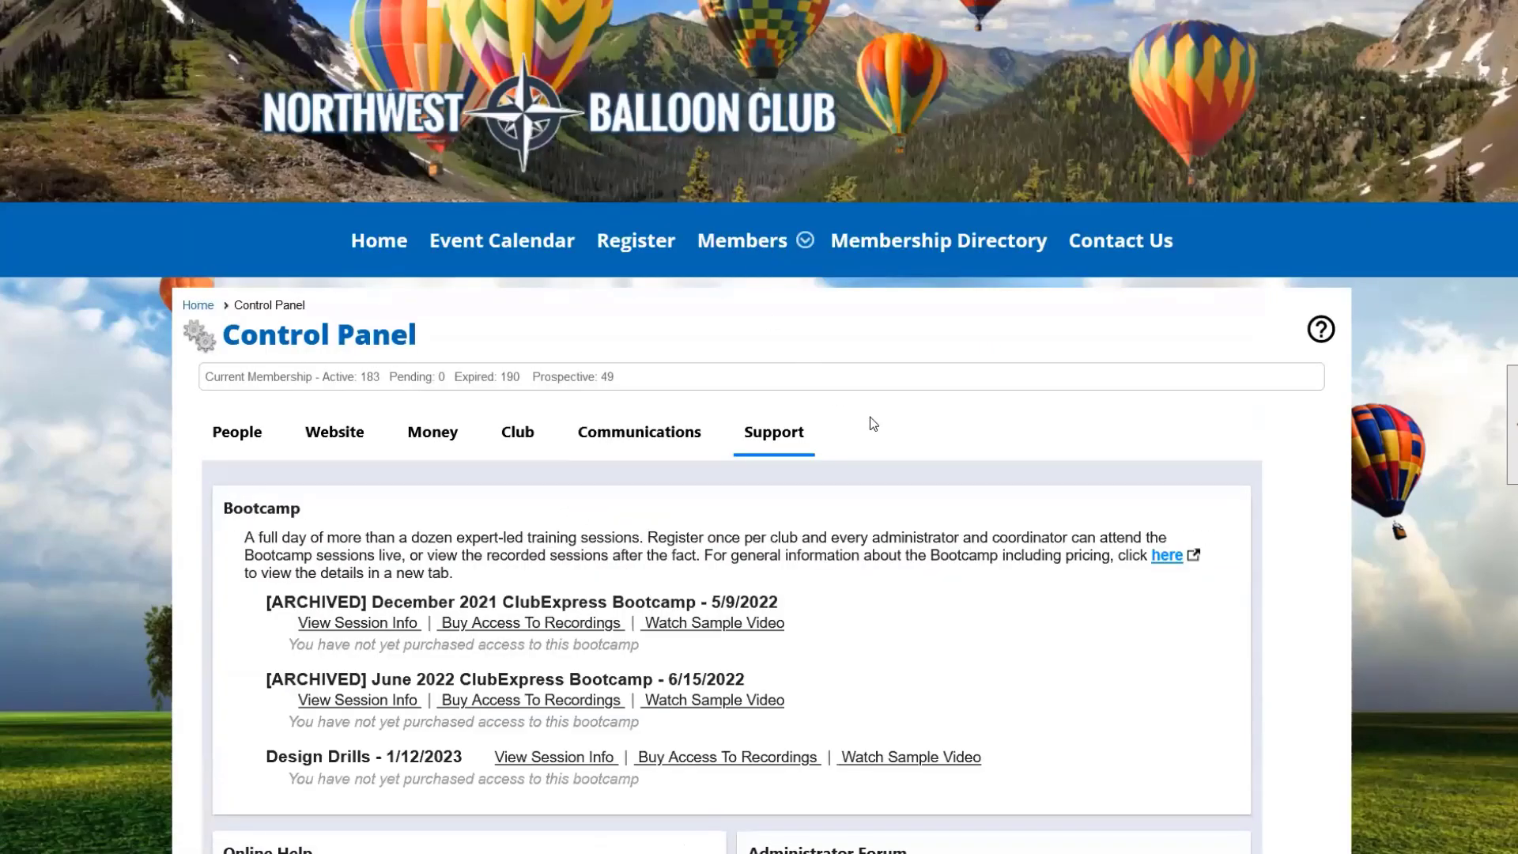
scroll(870, 423, down, 4)
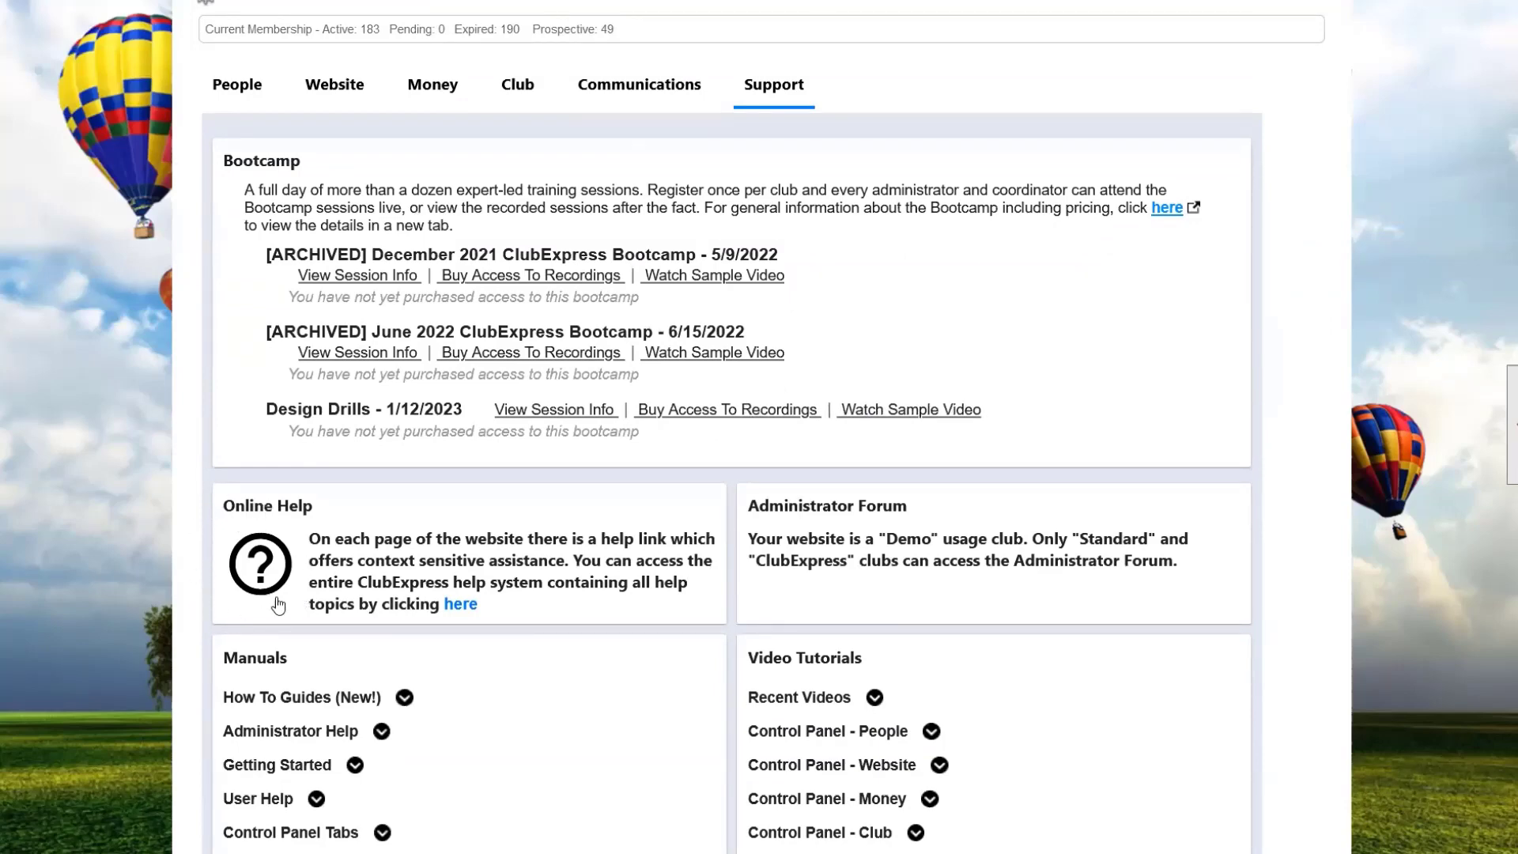
scroll(352, 532, up, 4)
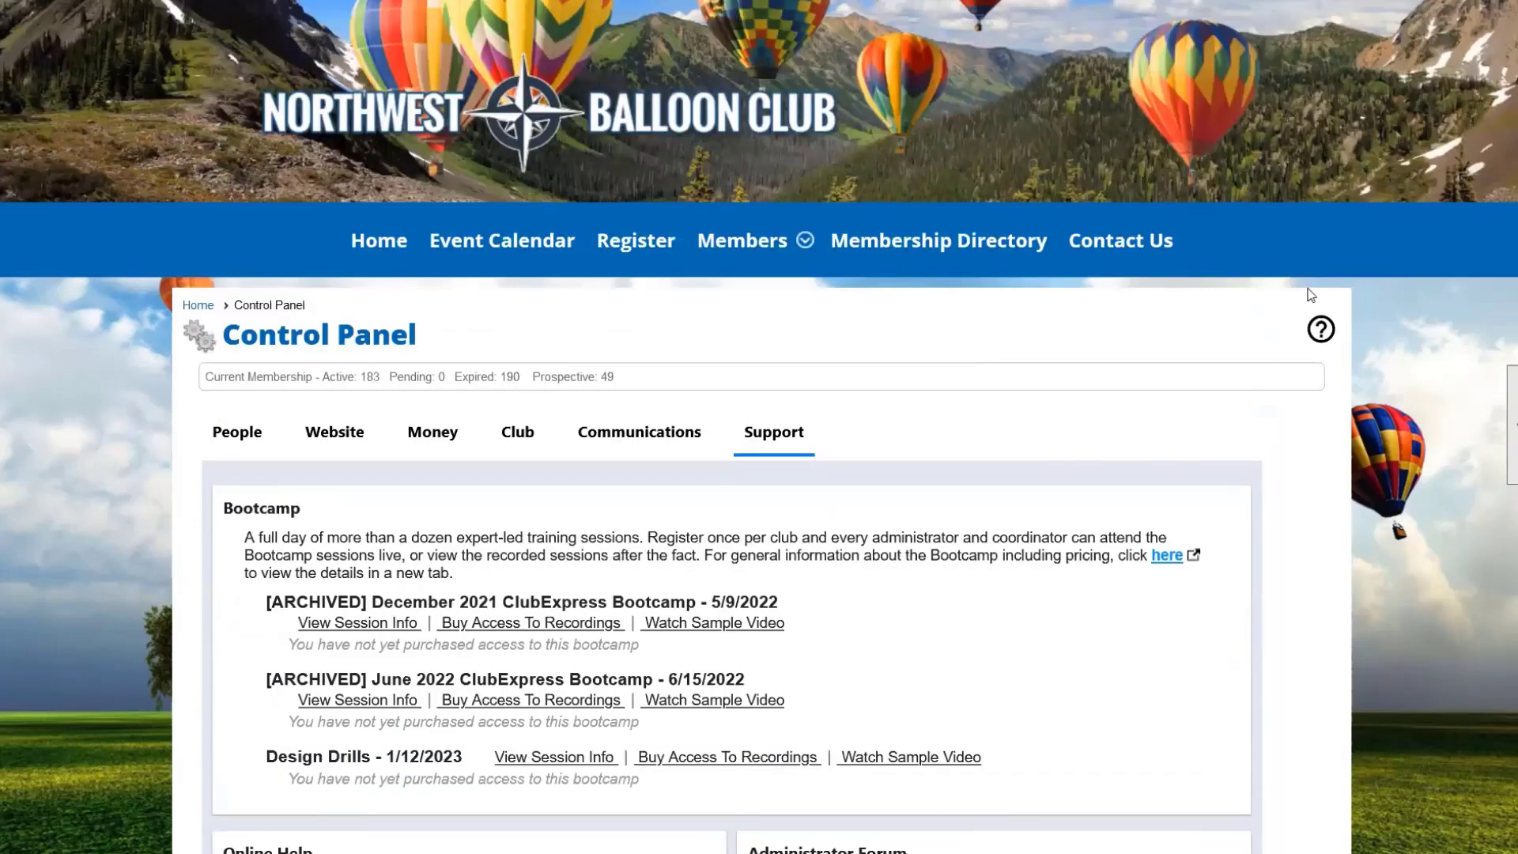
click(1319, 330)
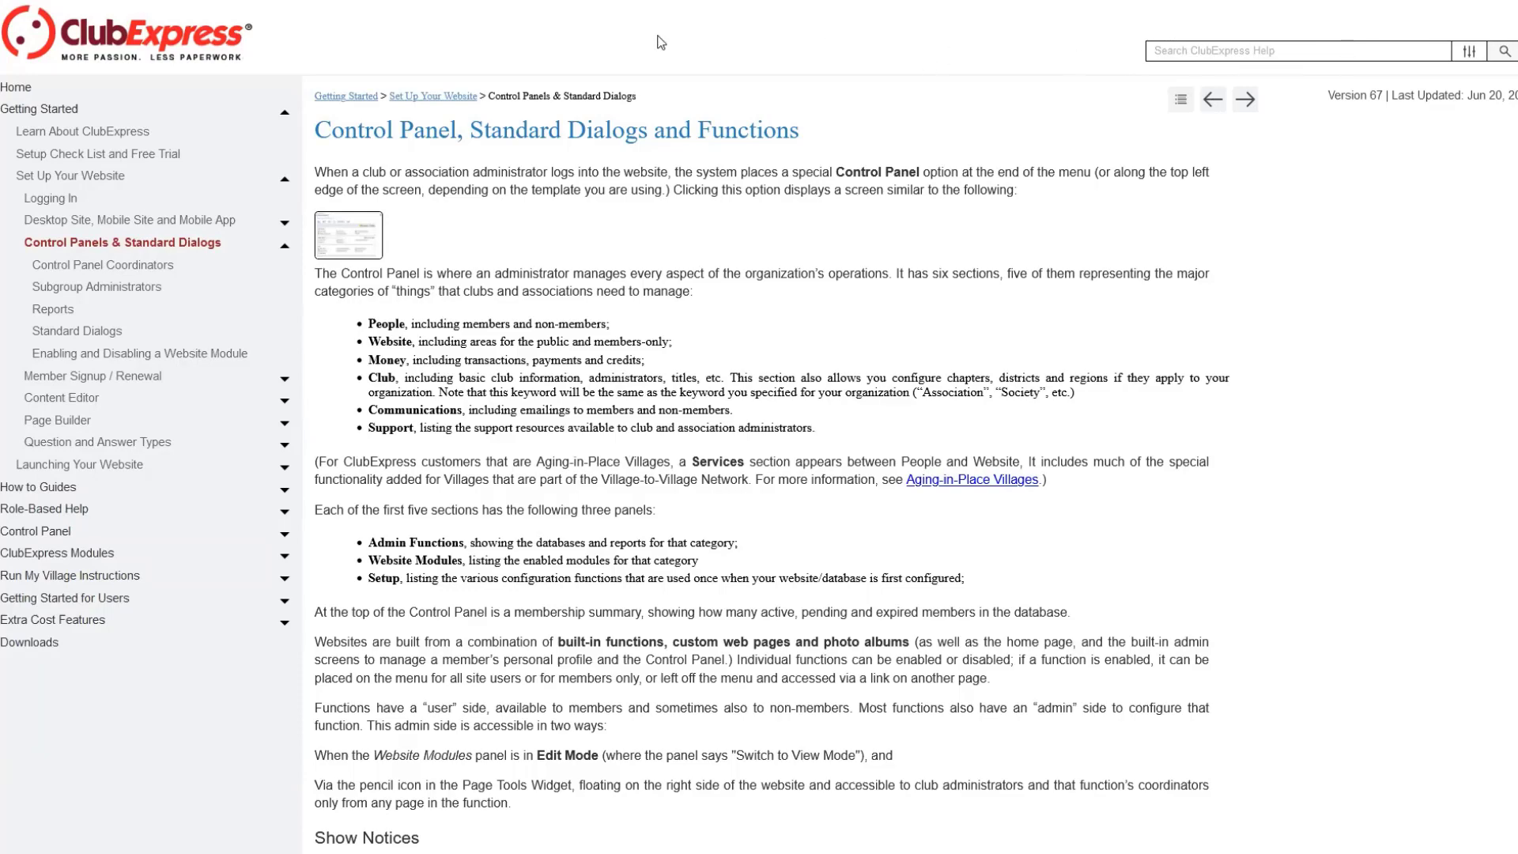
mouse_move(622, 4)
click(474, 12)
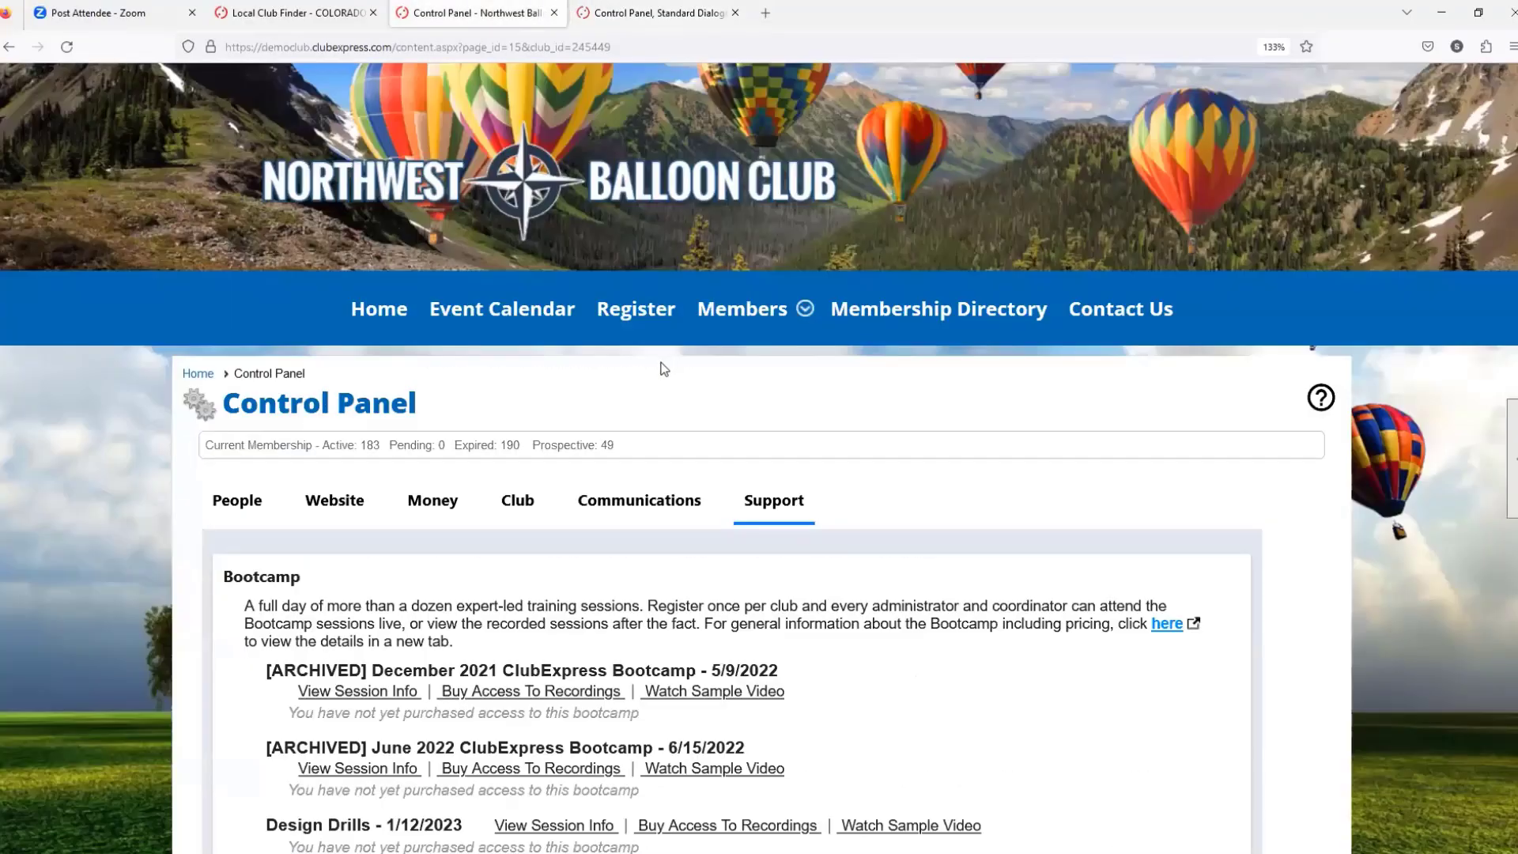
Review the online help, manuals, video tutorials and contact information in the Support section
scroll(654, 365, down, 3)
scroll(654, 365, down, 5)
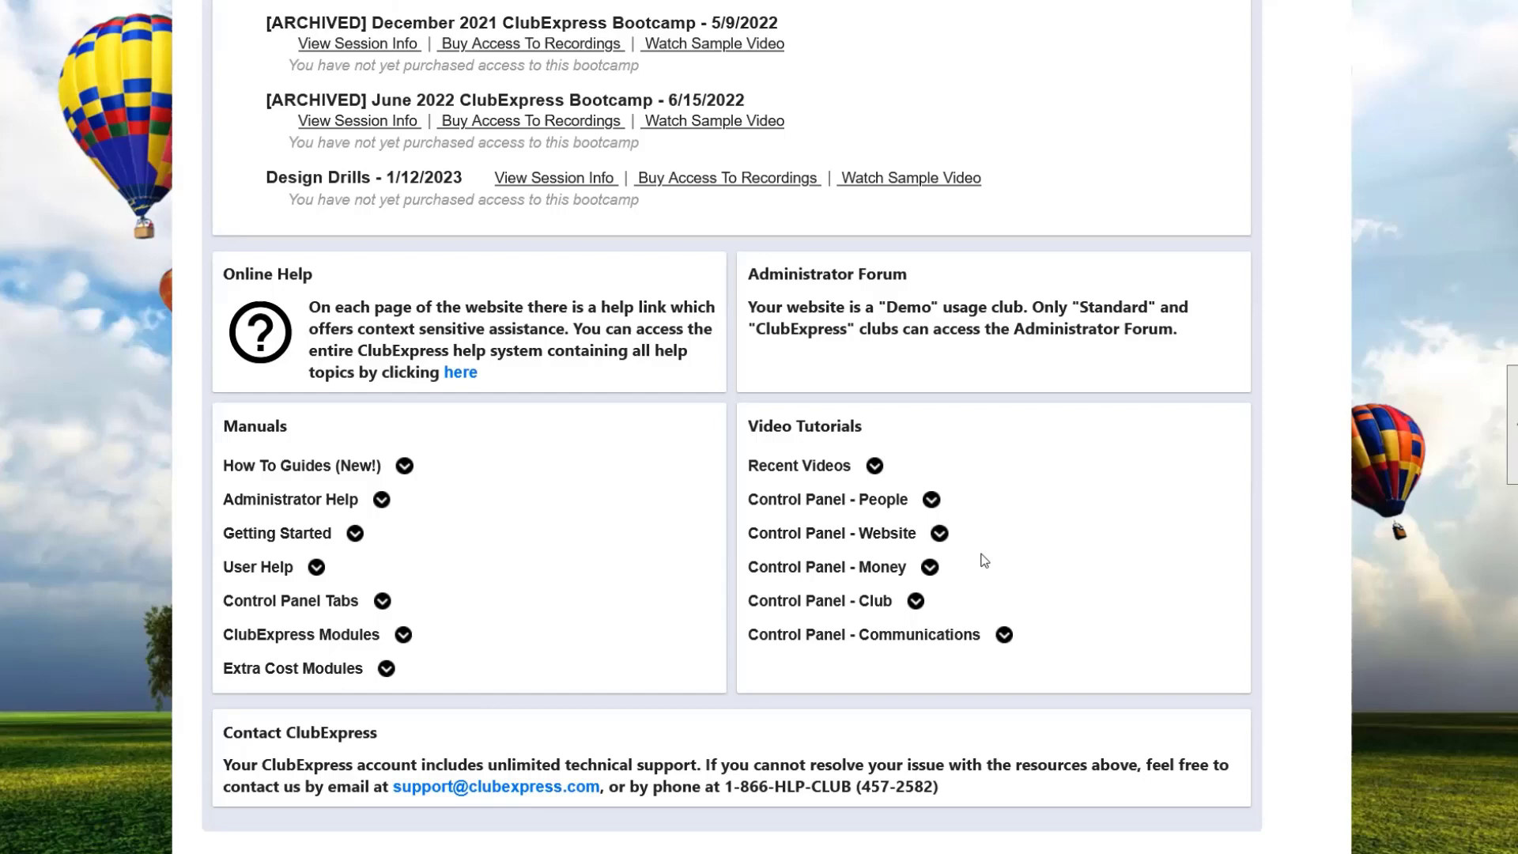
scroll(819, 555, down, 2)
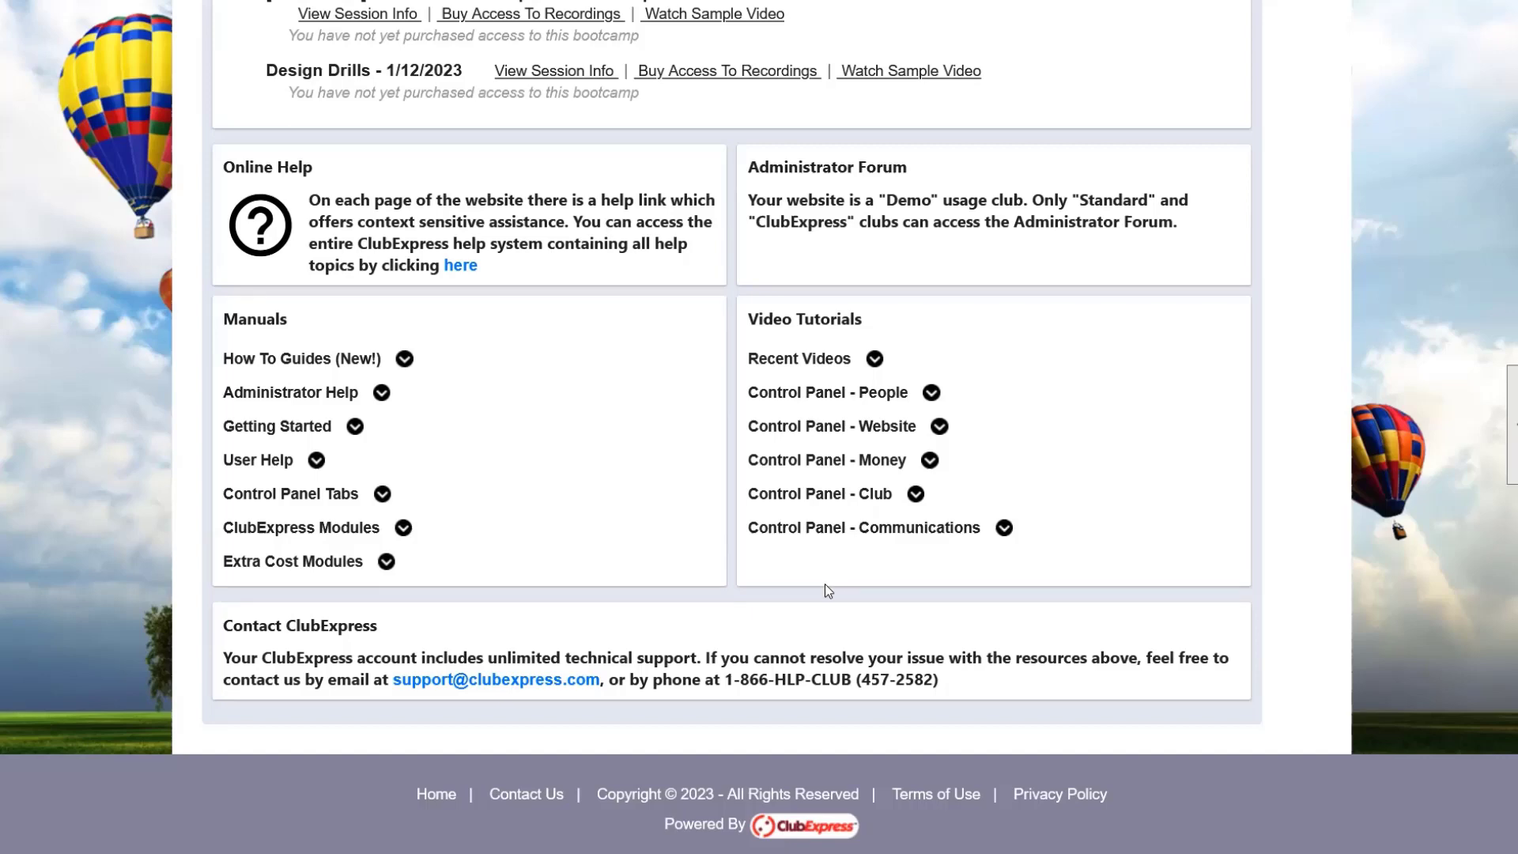
scroll(824, 592, up, 10)
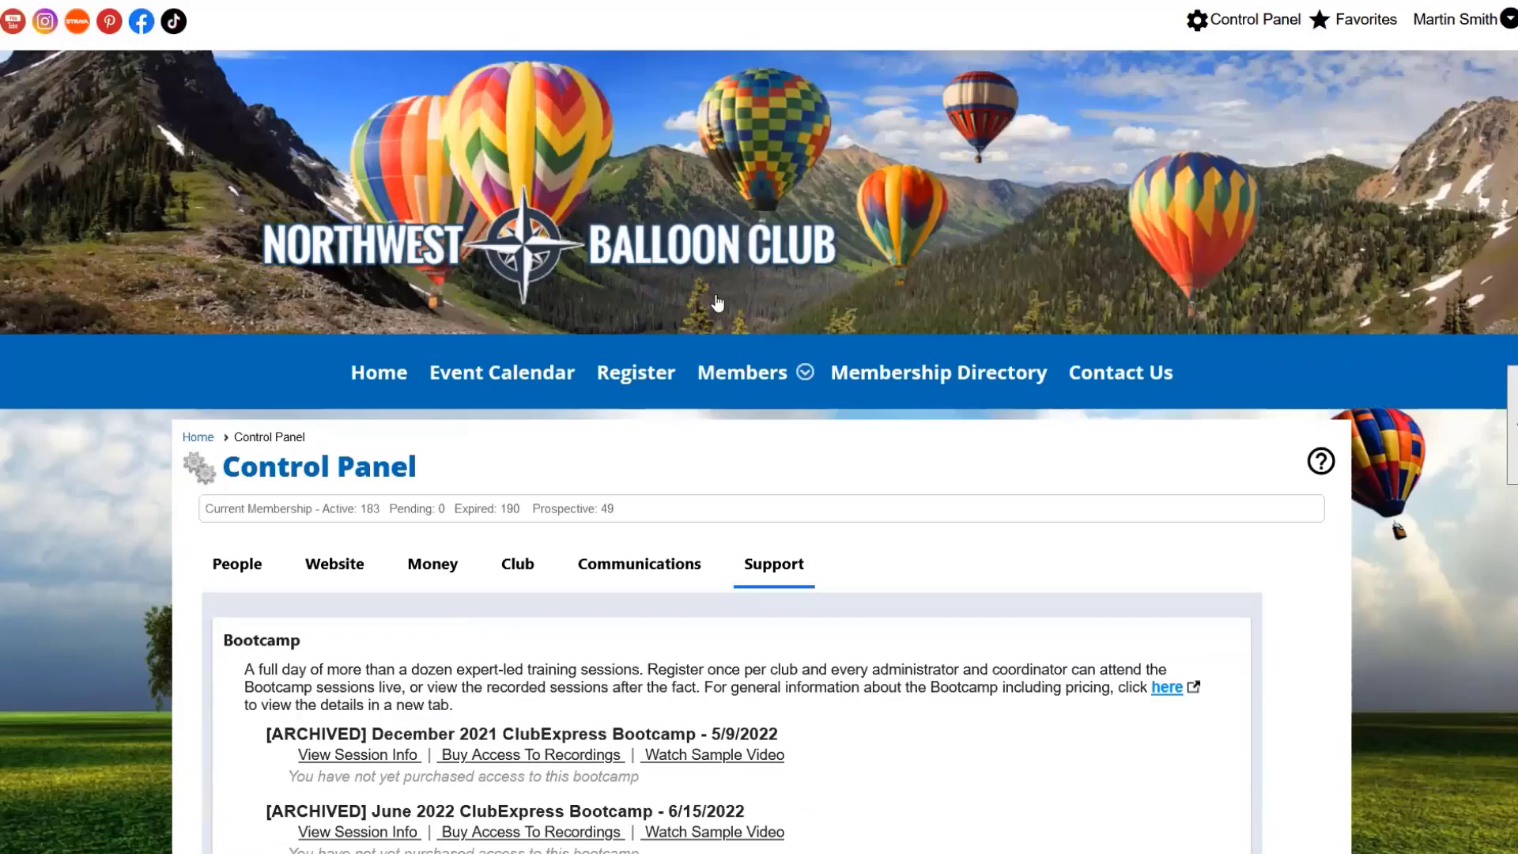
Switch to the Colorado Snowmobile Association's Local Club Finder and try to view the Colorado Blizzards-Greeley/Loveland club's information on the map
mouse_move(532, 4)
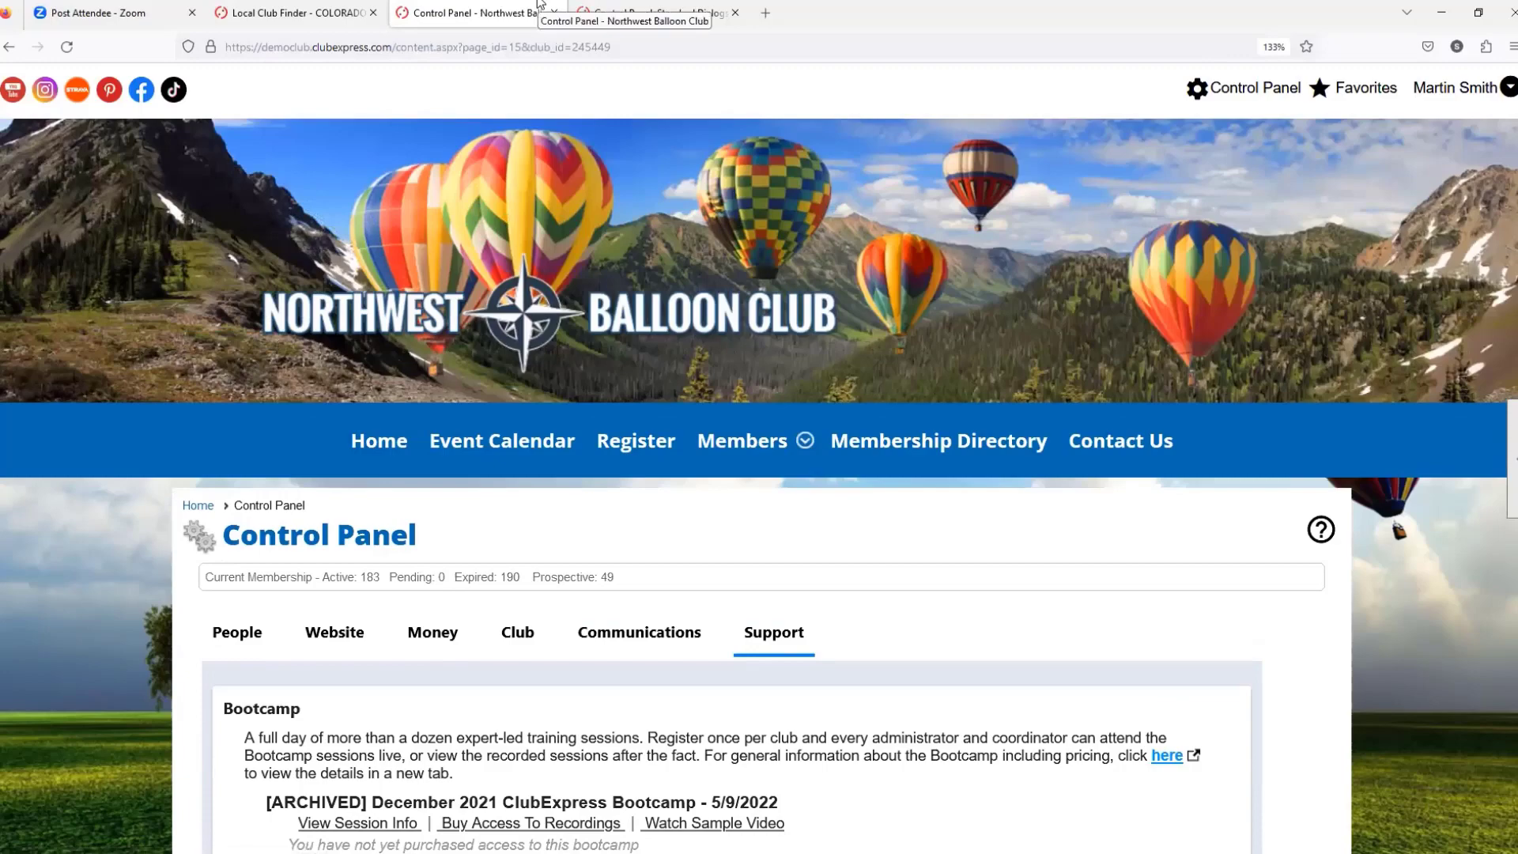
click(286, 16)
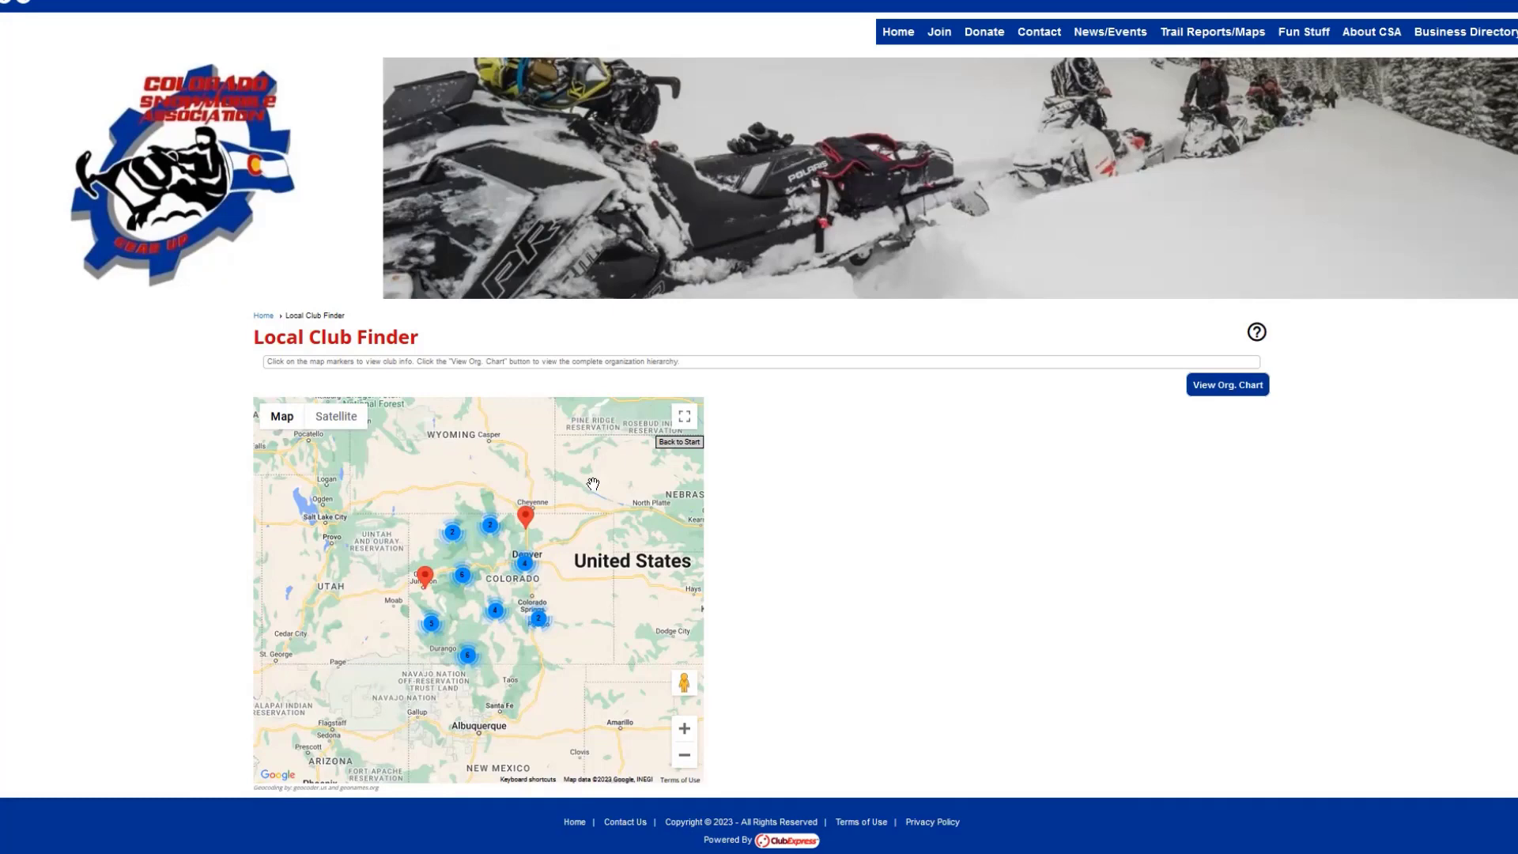
scroll(572, 475, down, 2)
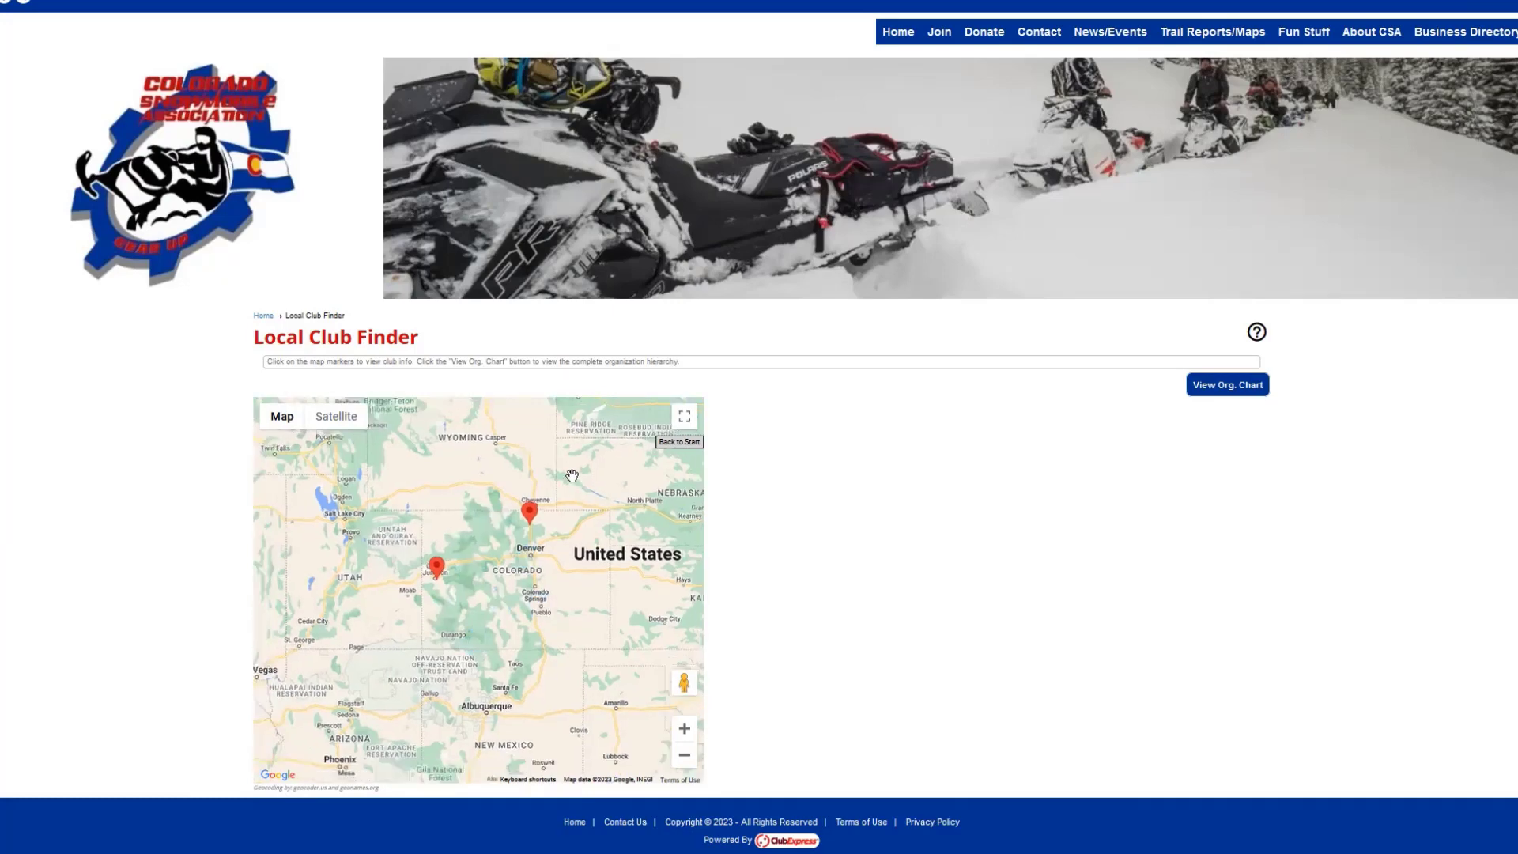
scroll(572, 475, up, 2)
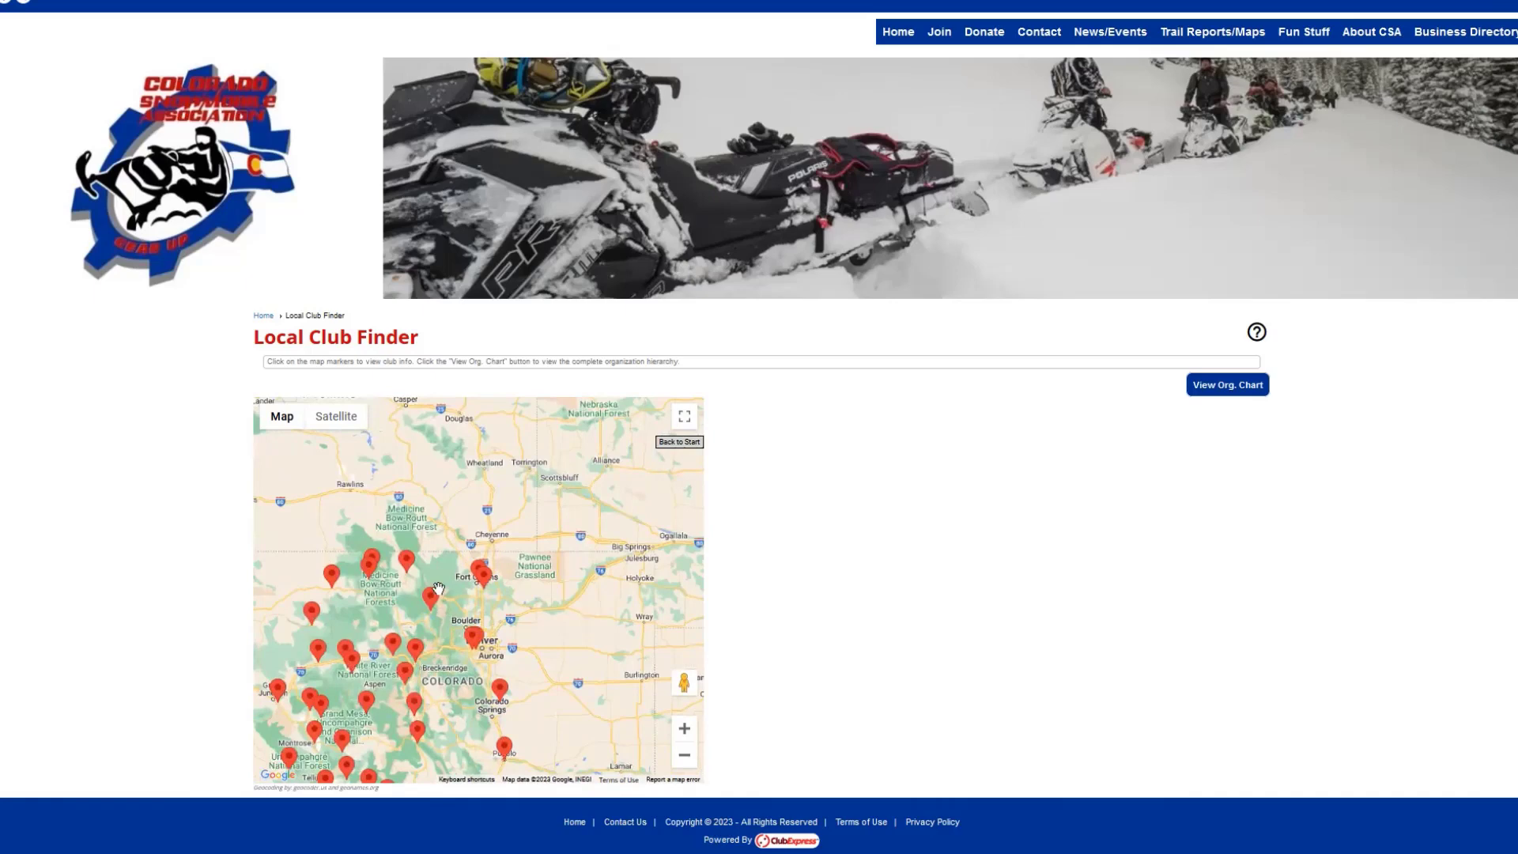
mouse_move(484, 587)
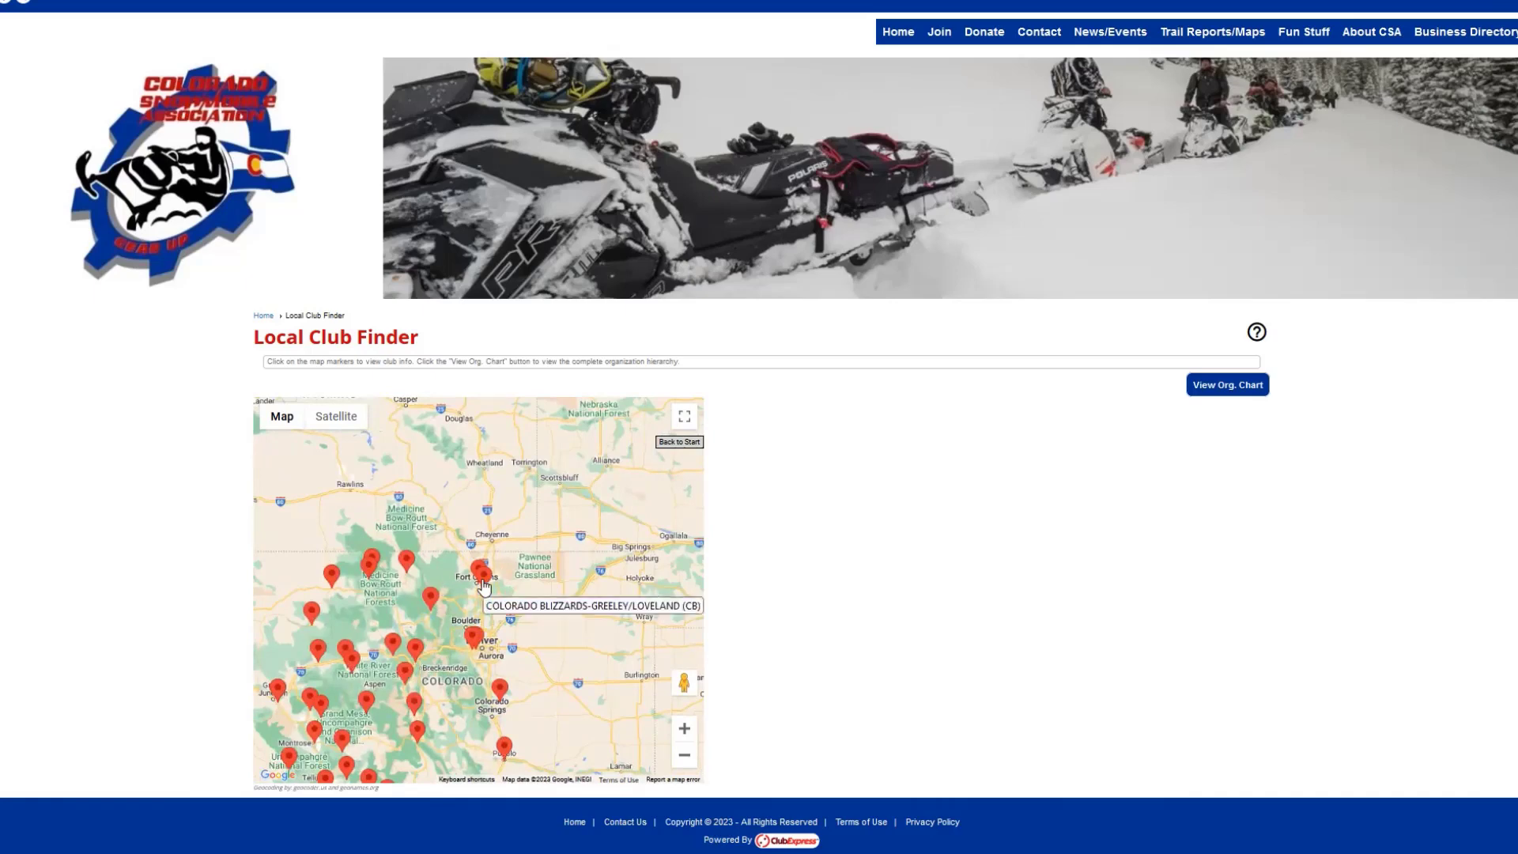
click(484, 585)
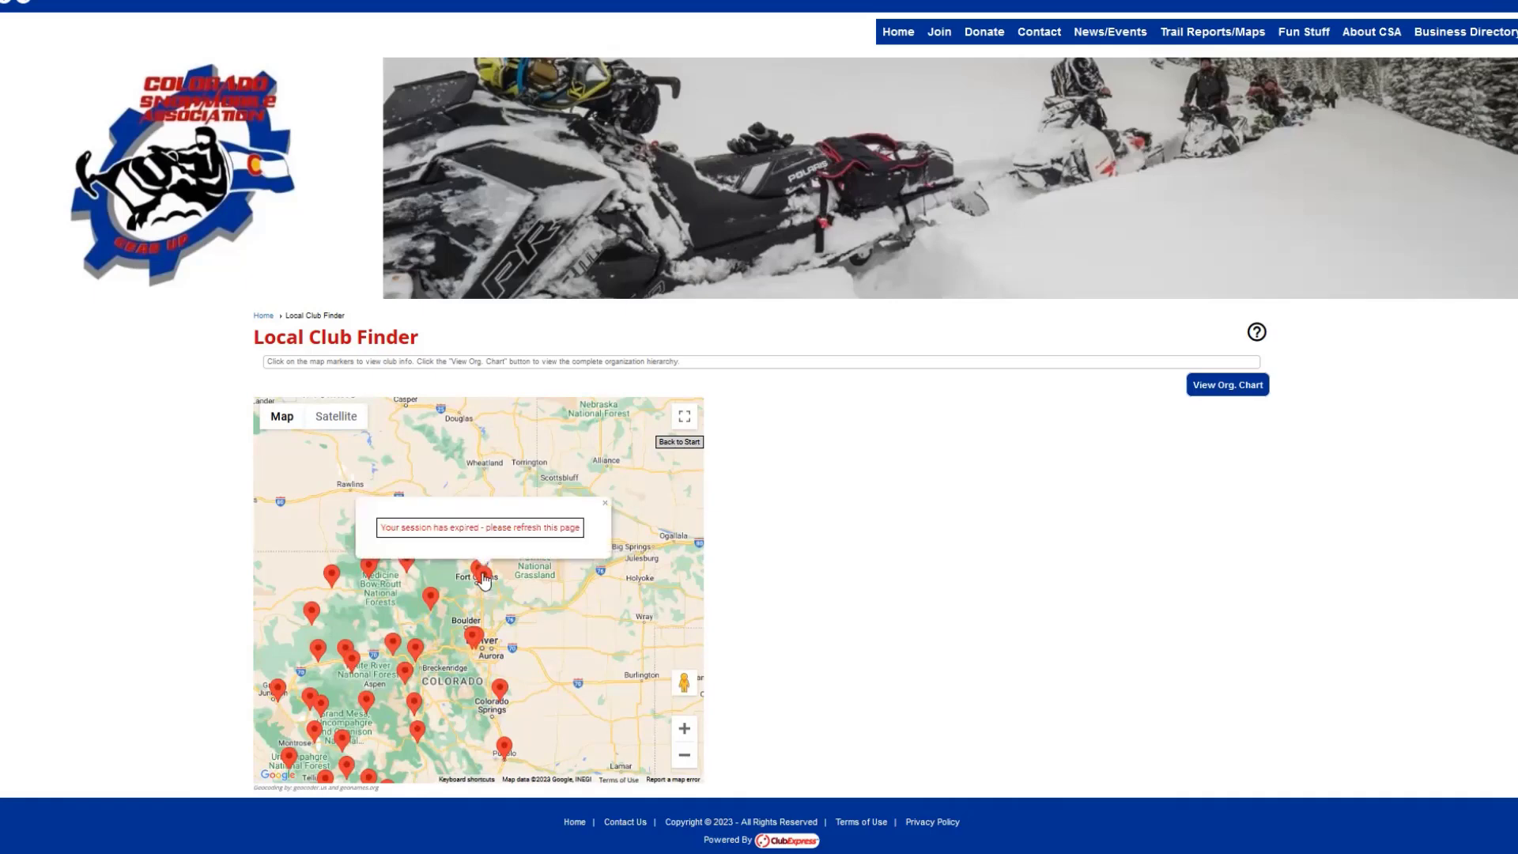
Refresh the Local Club Finder and view the details of the White River, Rifle and Western Slope snowmobile clubs
mouse_move(431, 598)
key(F5)
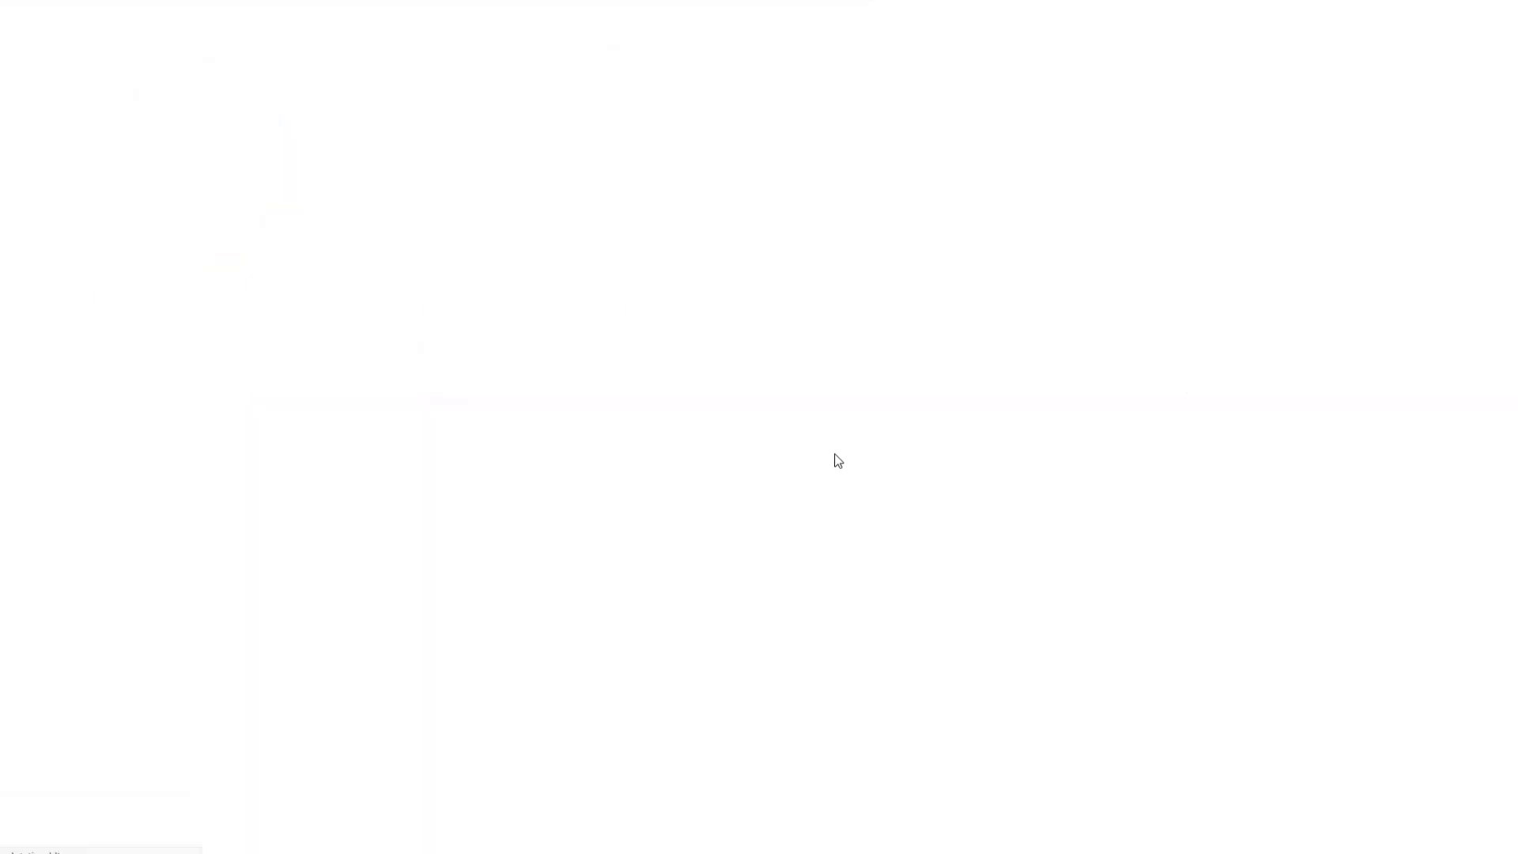
click(398, 515)
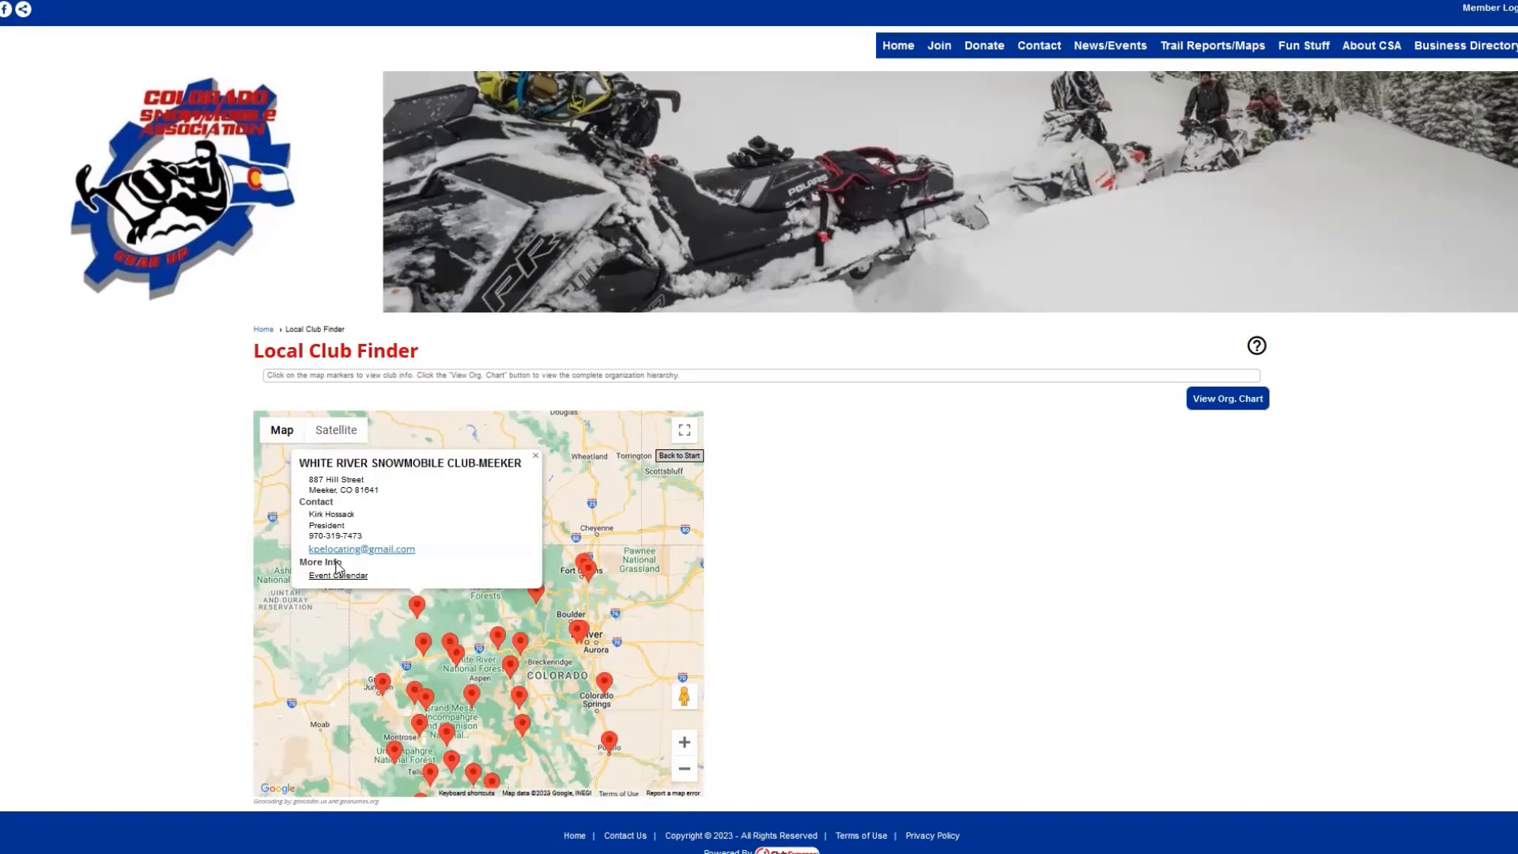
click(424, 650)
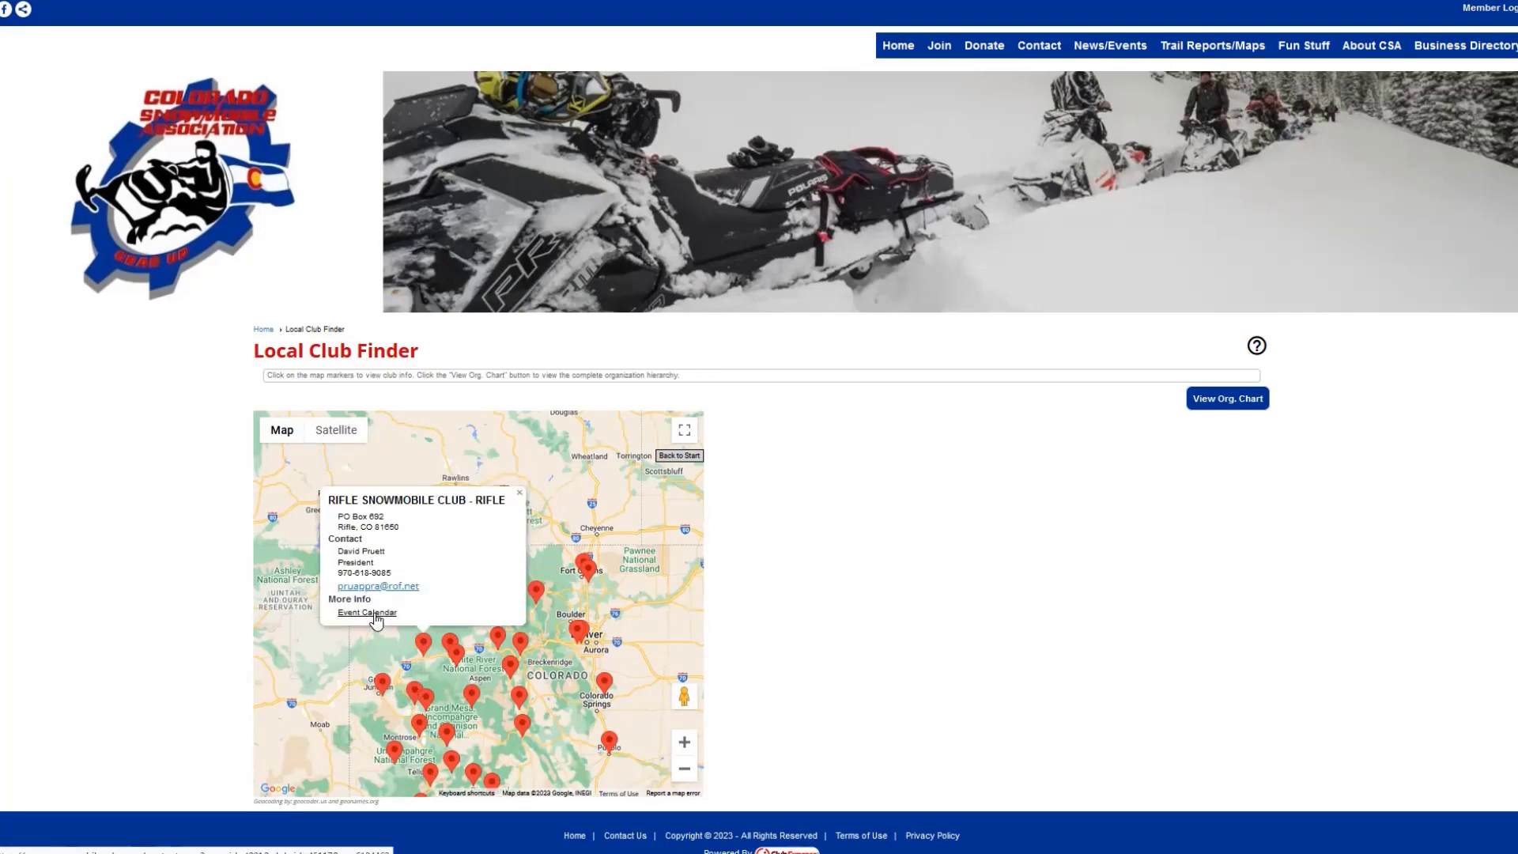
click(382, 684)
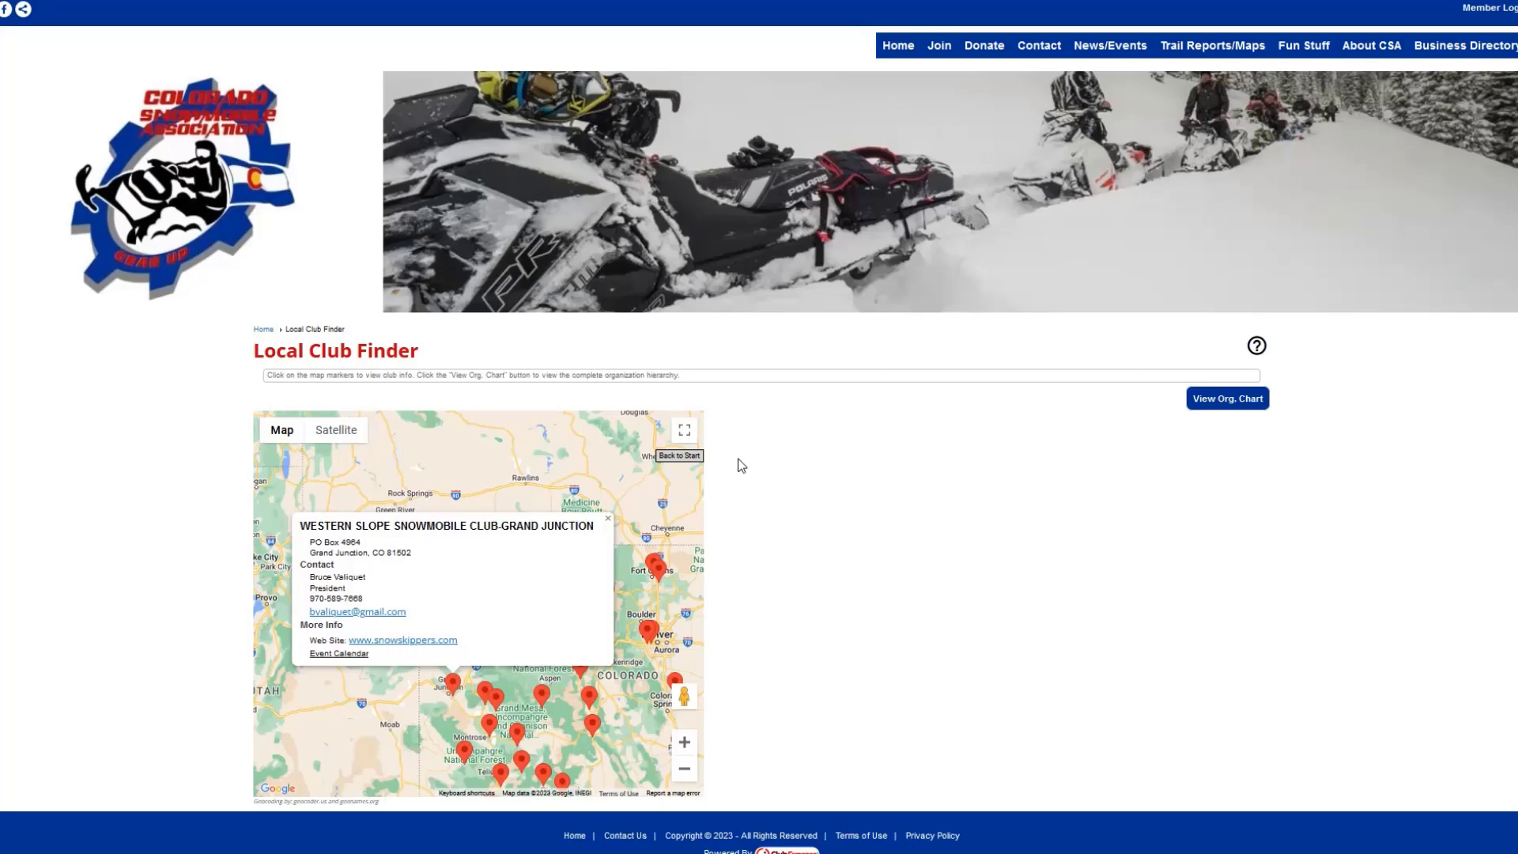
scroll(741, 466, down, 1)
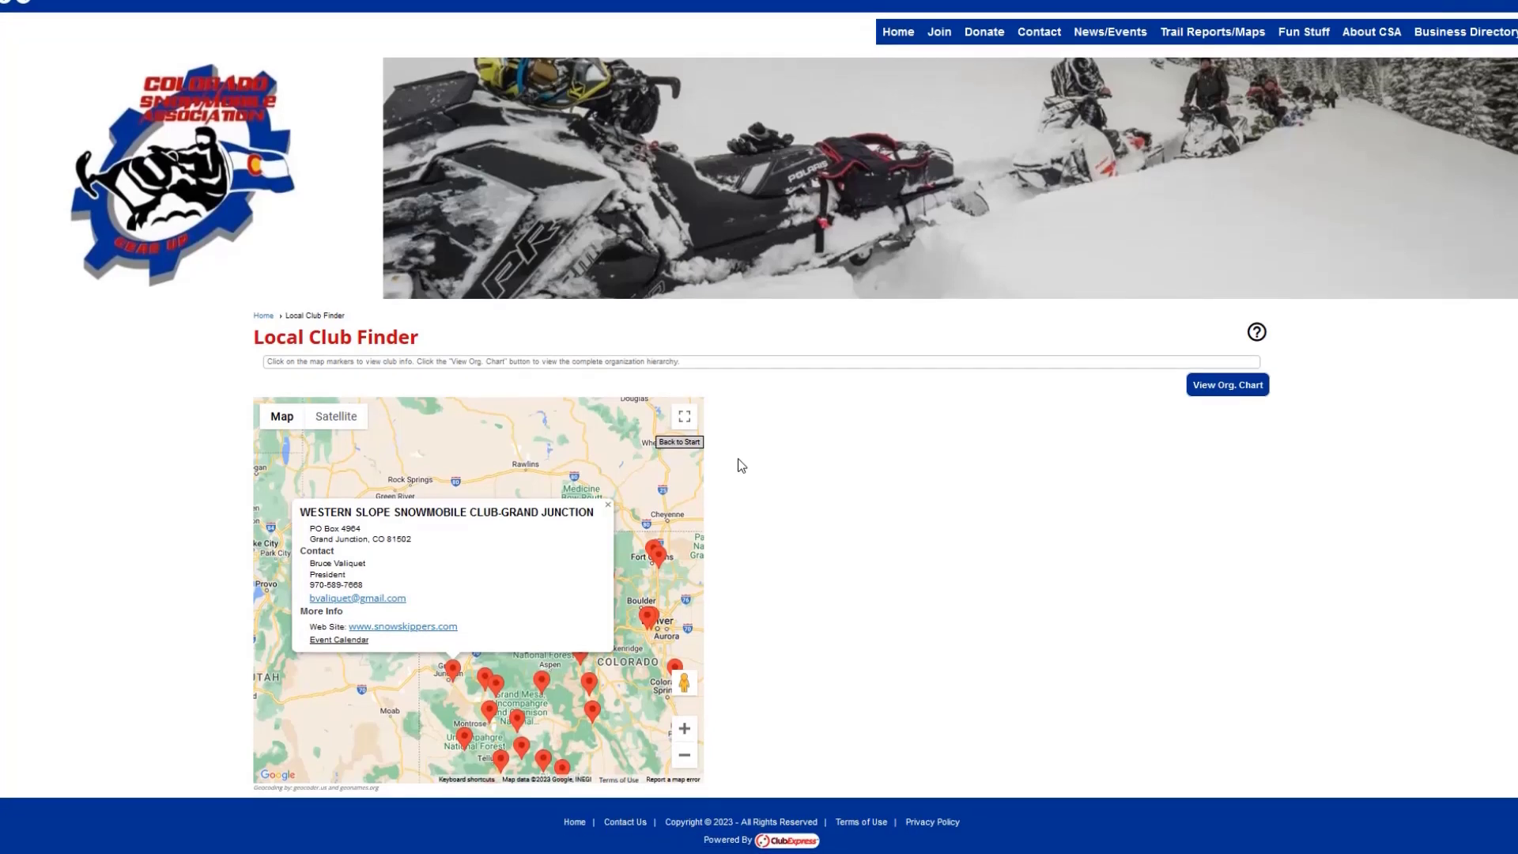
scroll(742, 465, up, 1)
Show the ClubExpress help page on the Control Panel again and return to the Northwest Balloon Club's Control Panel
mouse_move(586, 3)
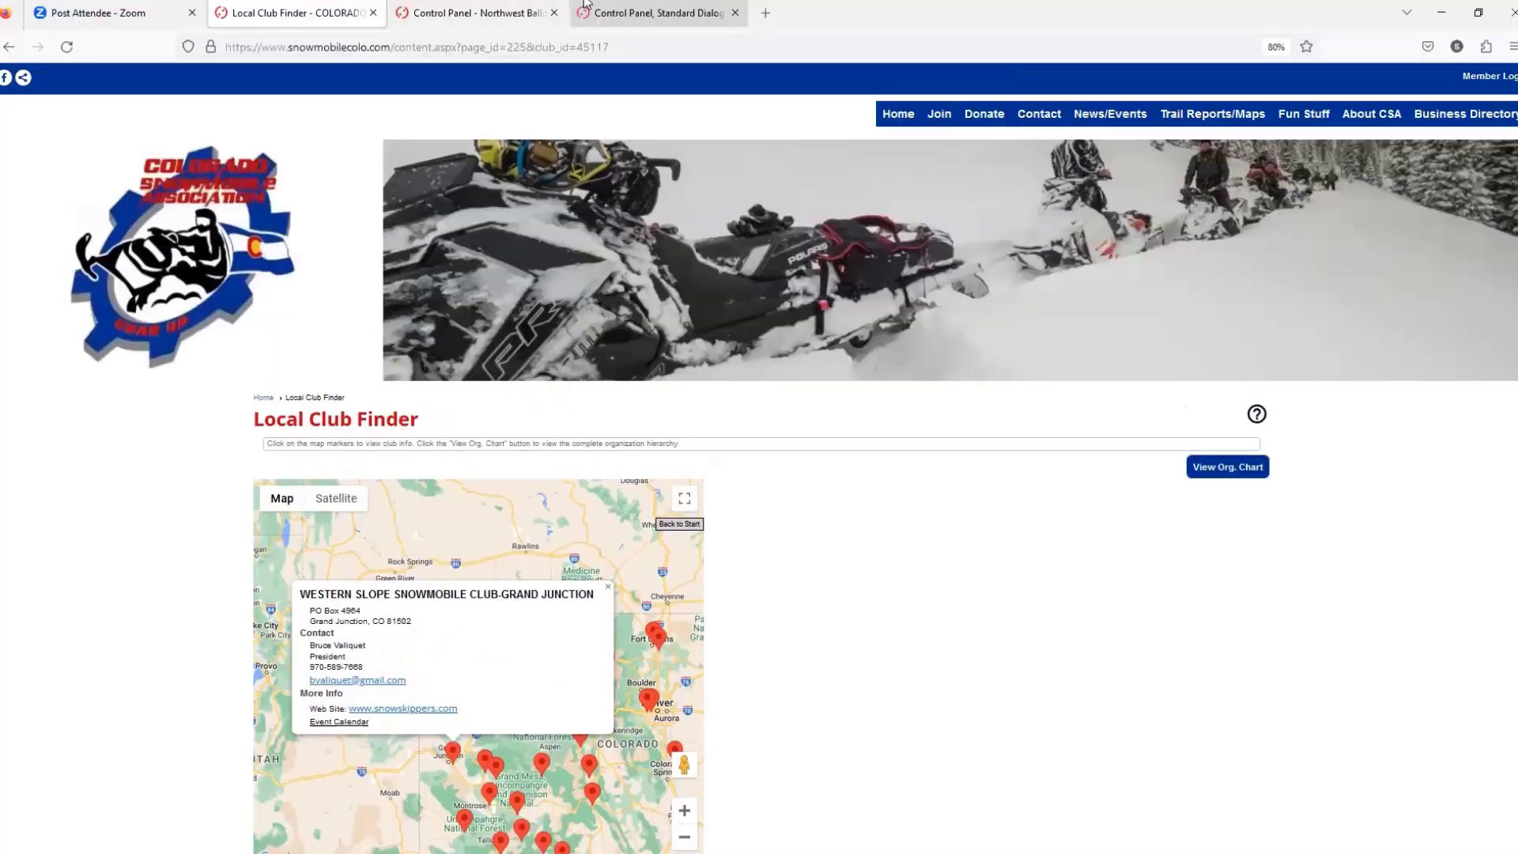
click(653, 14)
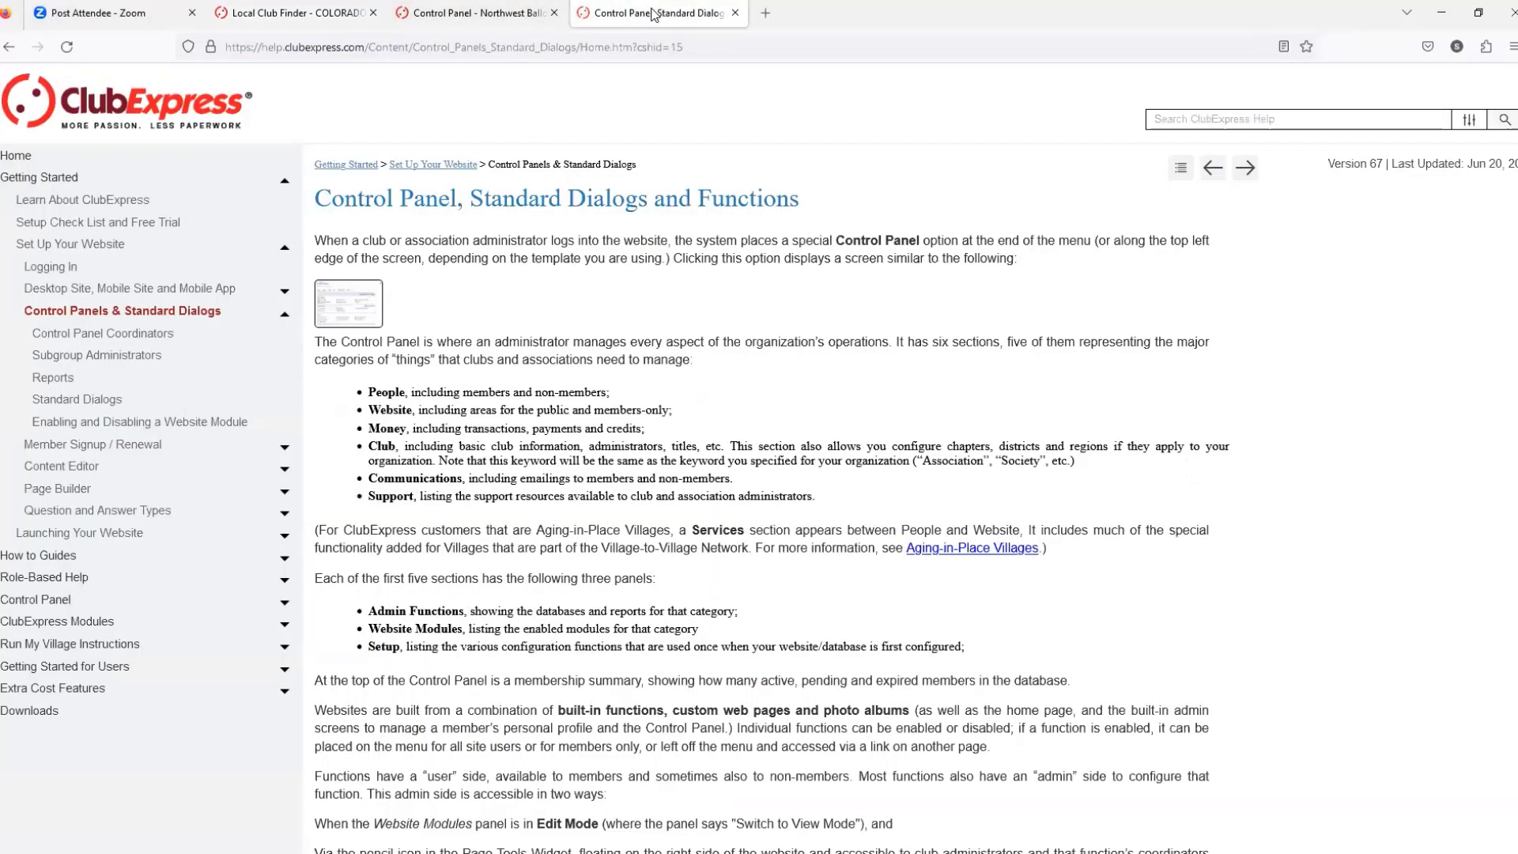
click(529, 15)
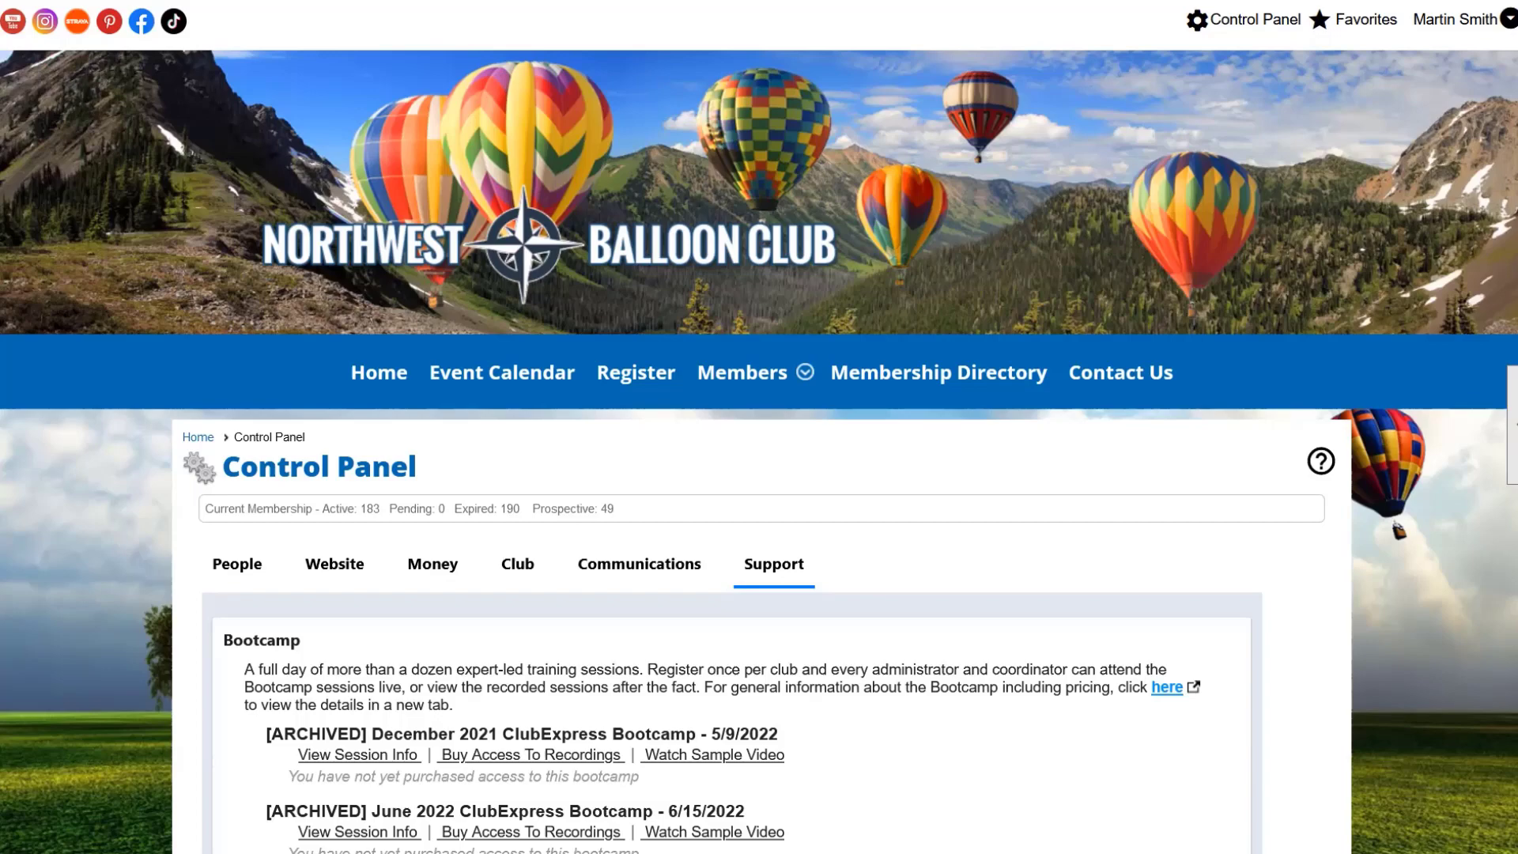
Reload the Control Panel and open the People Manager among the People admin functions
mouse_move(1241, 32)
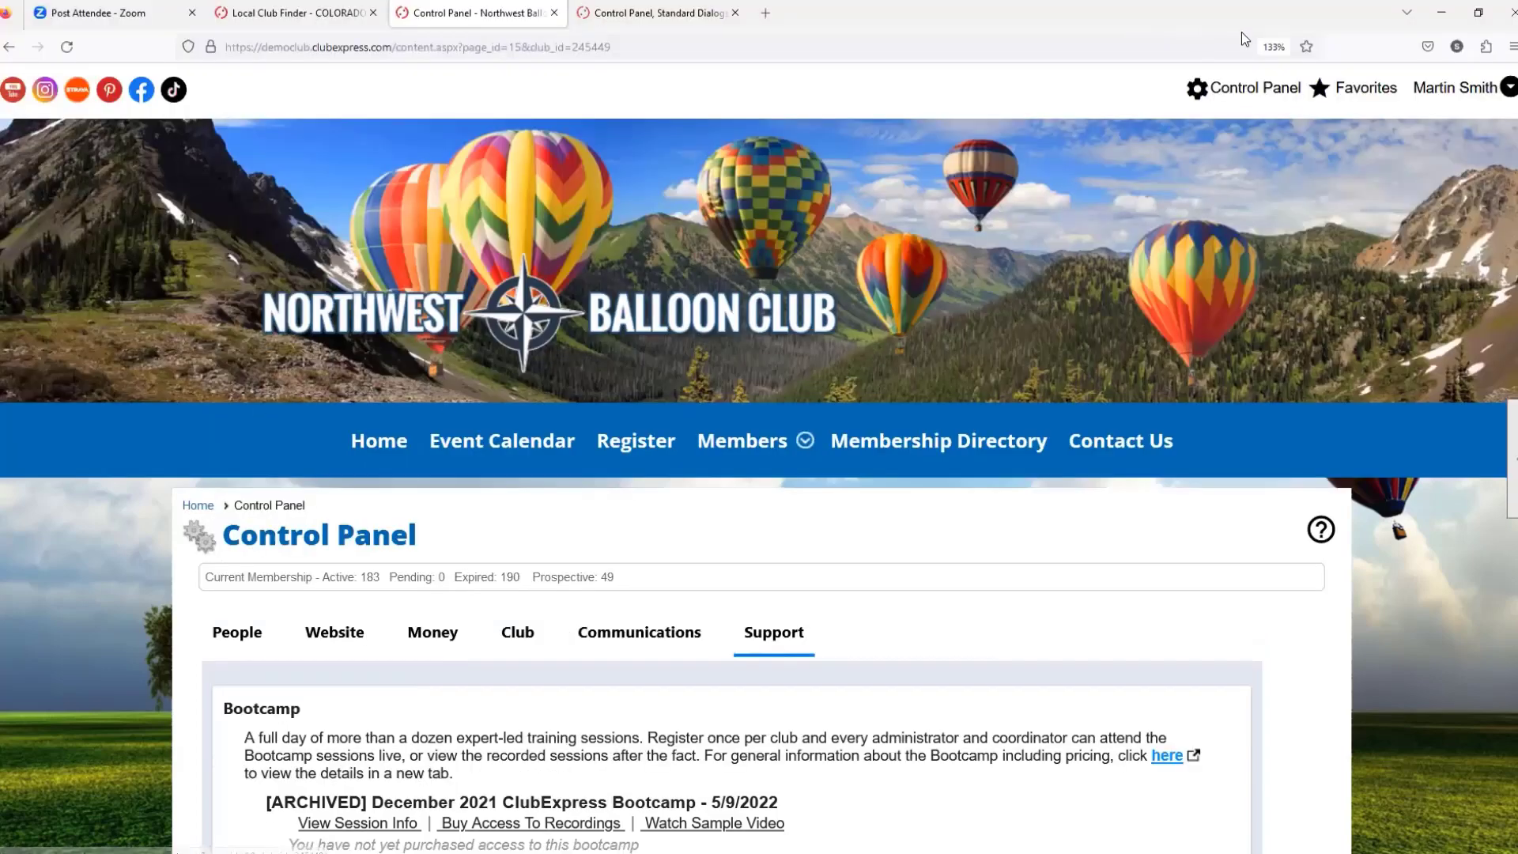
click(1259, 85)
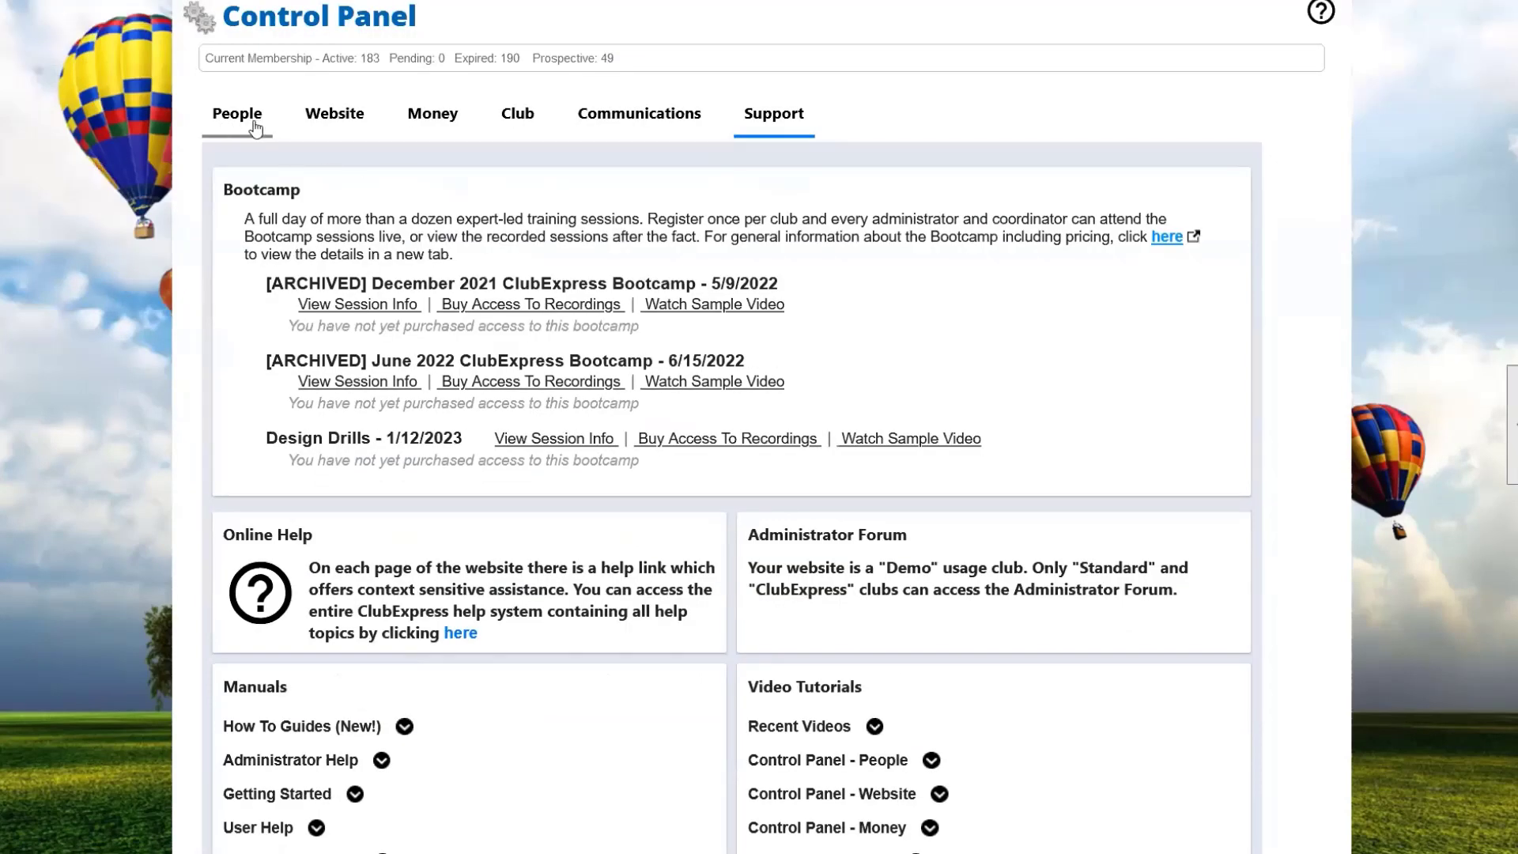
click(253, 120)
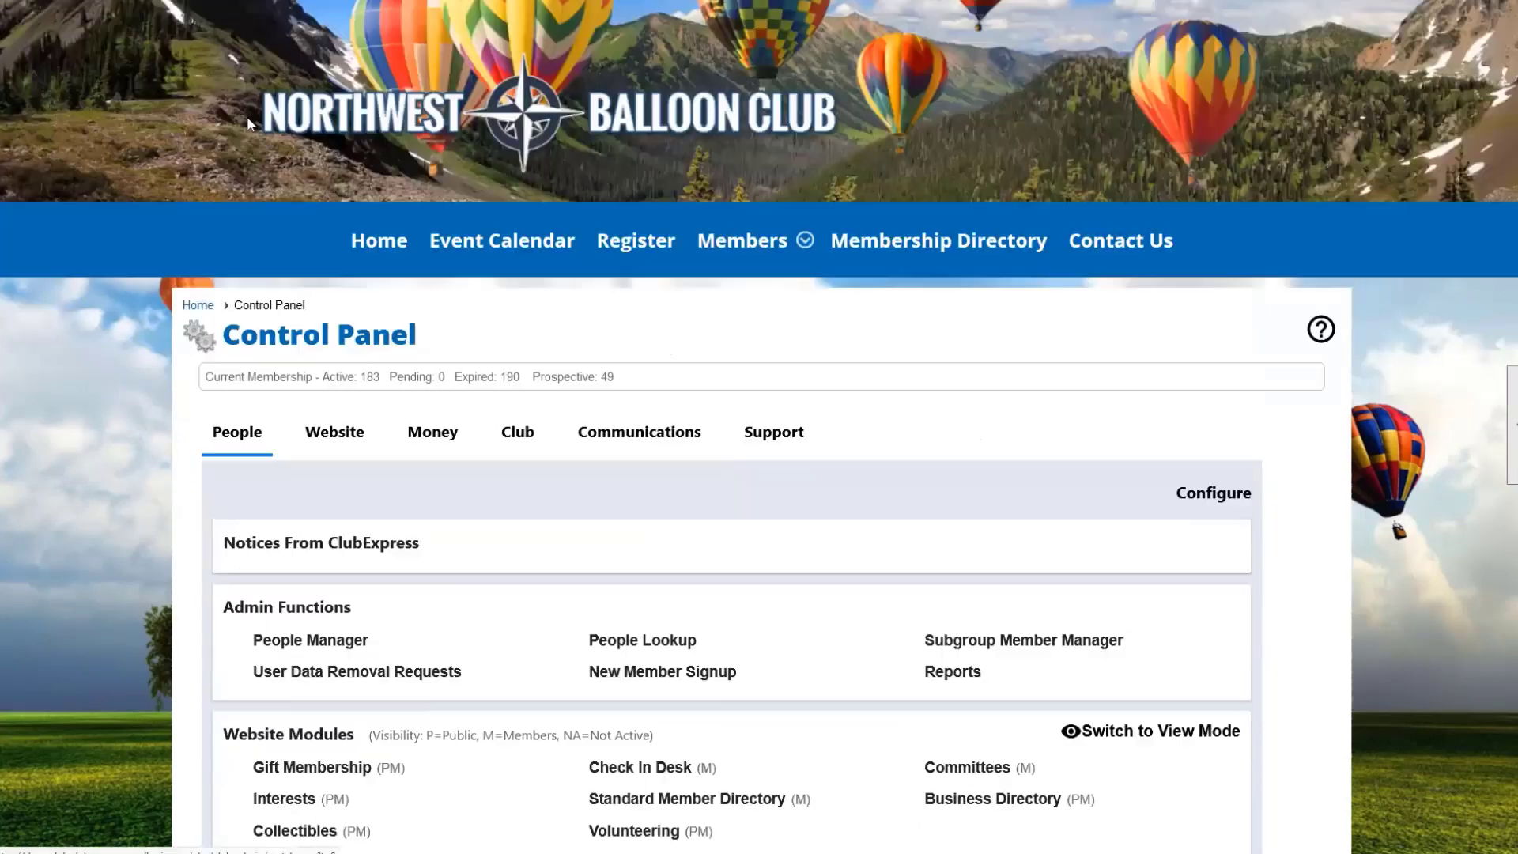
scroll(304, 282, down, 2)
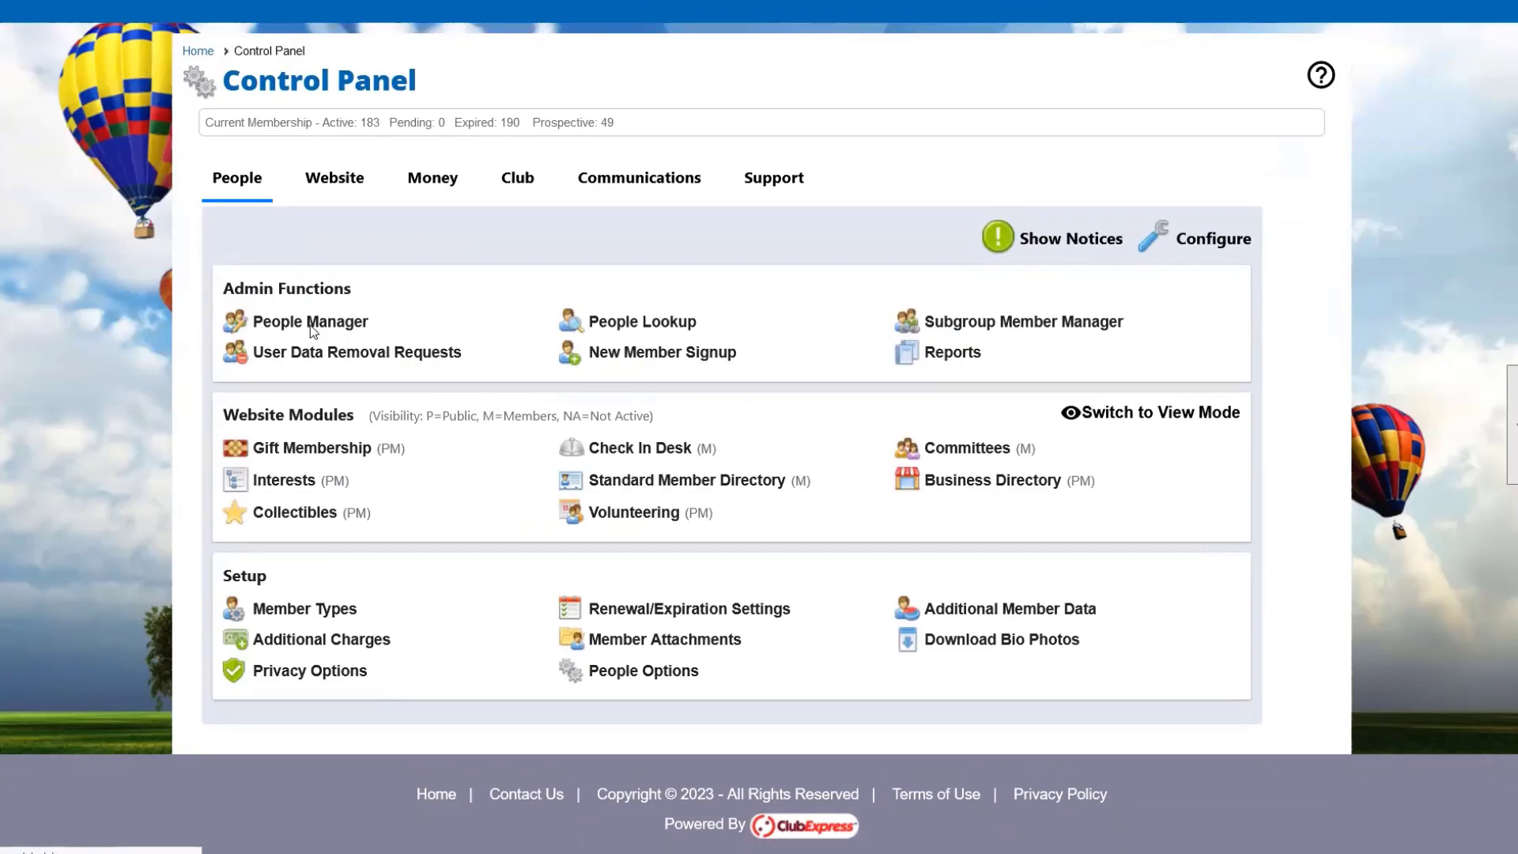
click(312, 334)
scroll(1088, 510, down, 4)
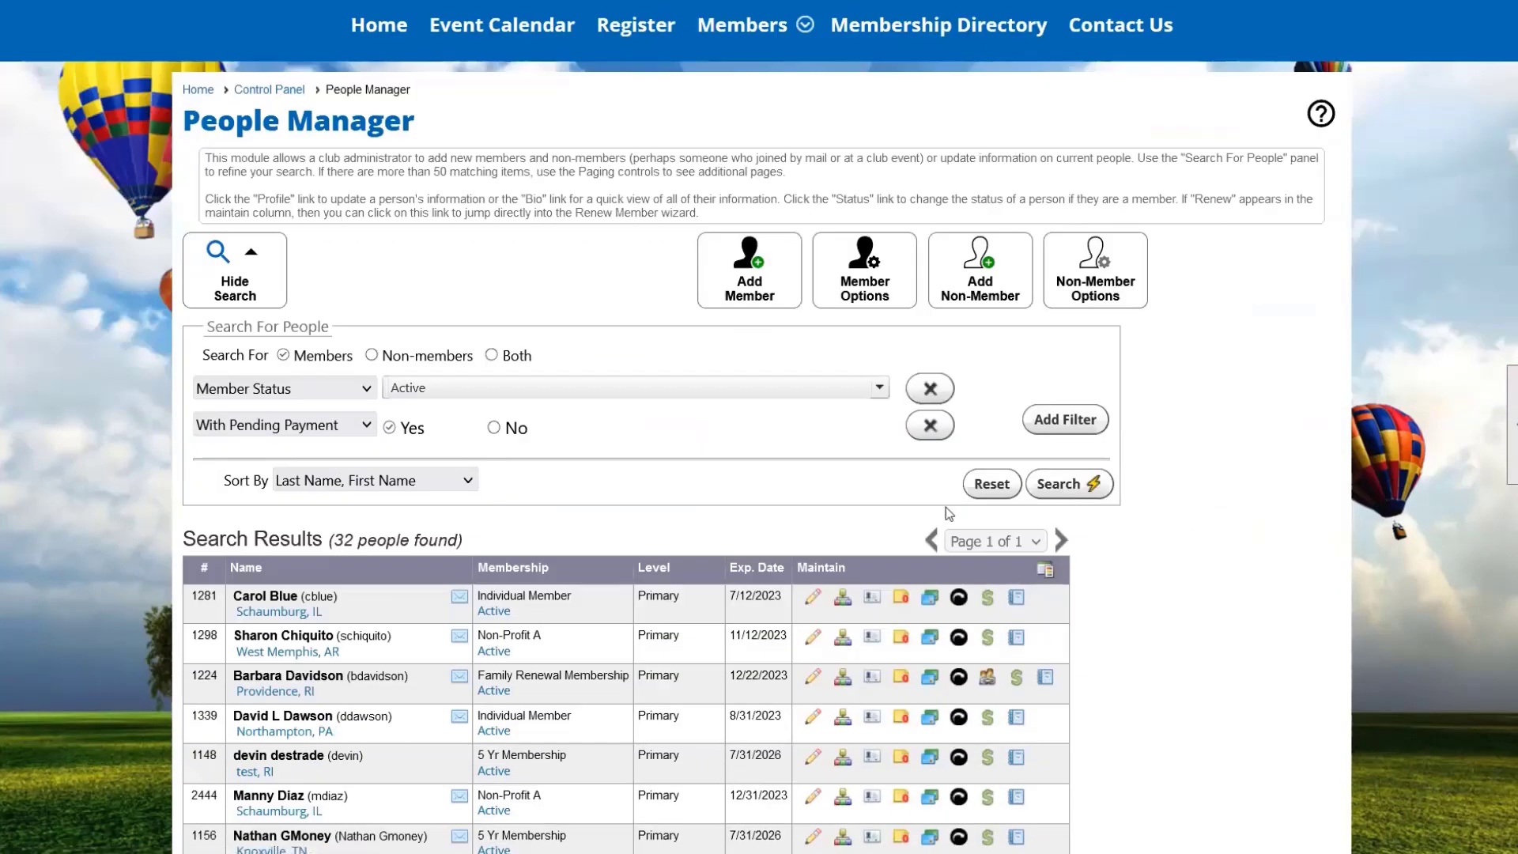
Replace the People Manager's pending-payment filter with a Last Name filter and search active members for the family's surname
click(366, 425)
scroll(311, 454, up, 3)
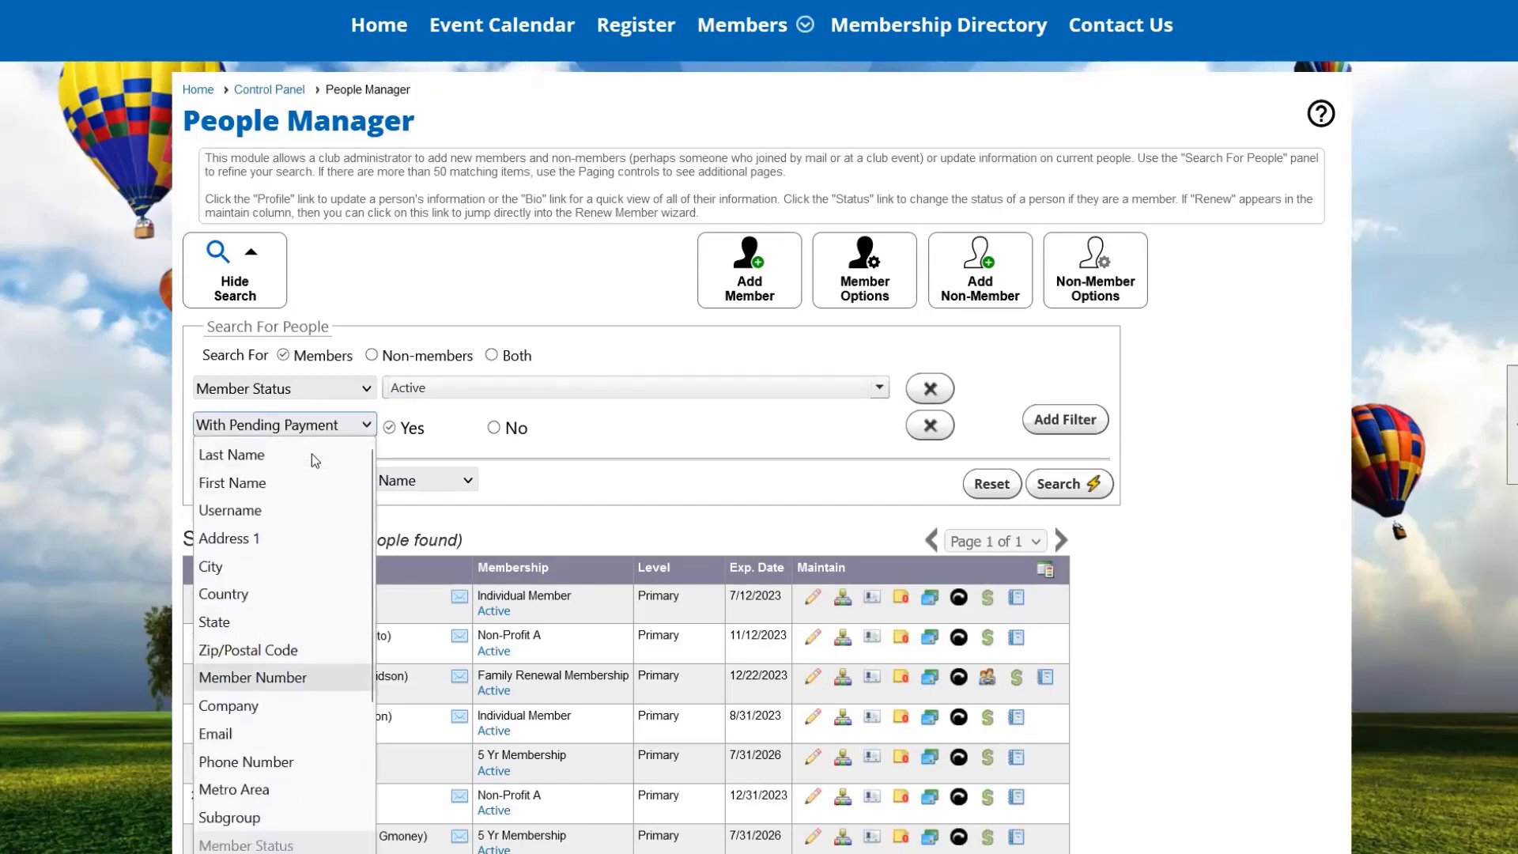
click(273, 458)
click(535, 421)
text(cho)
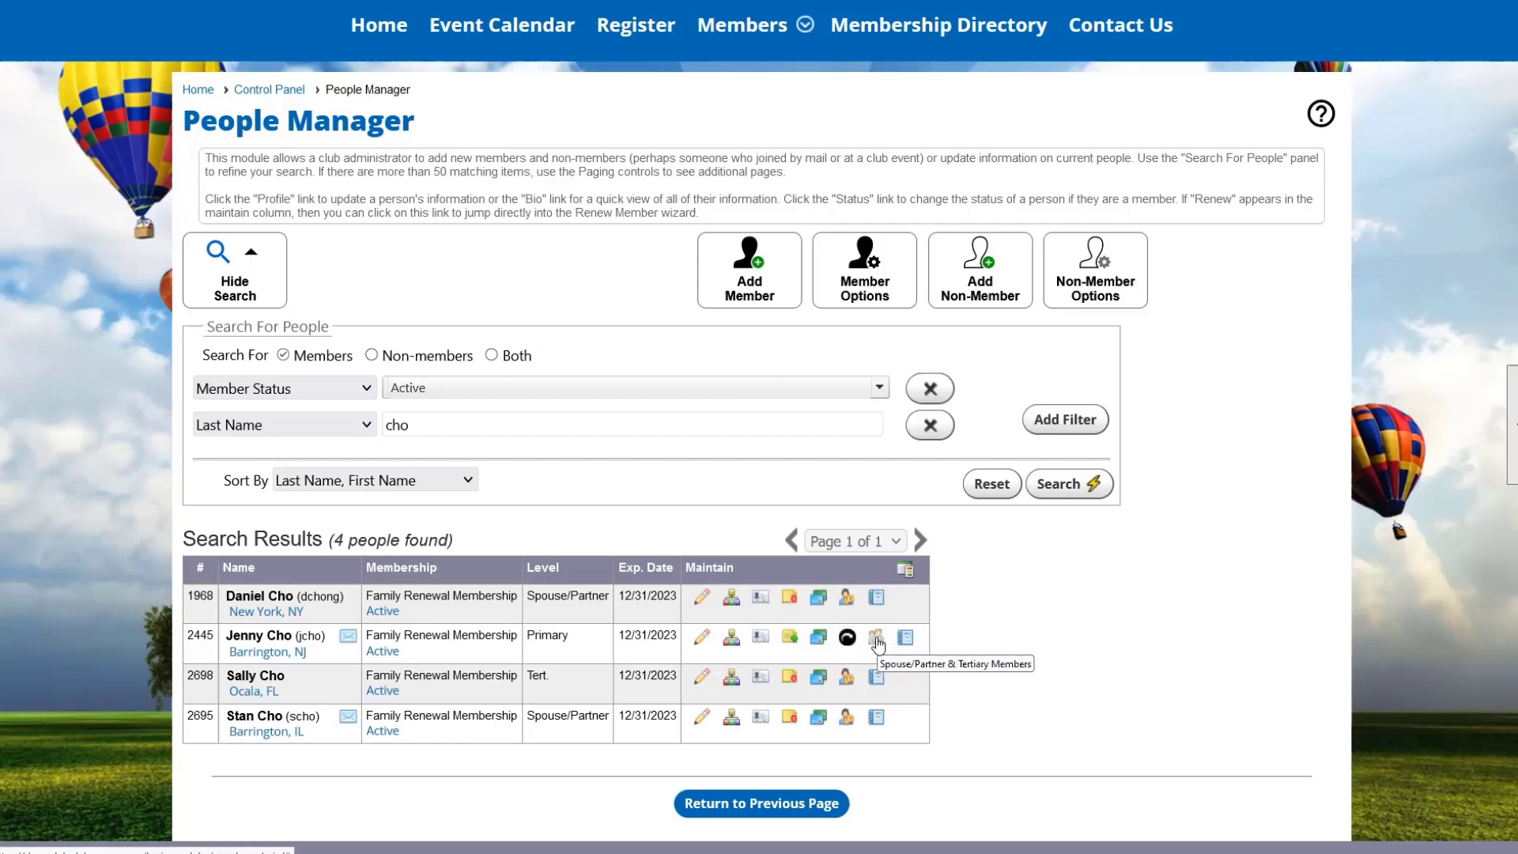
View the spouse/partner and tertiary members linked to the family's primary member, and close the list
click(876, 639)
scroll(642, 648, down, 1)
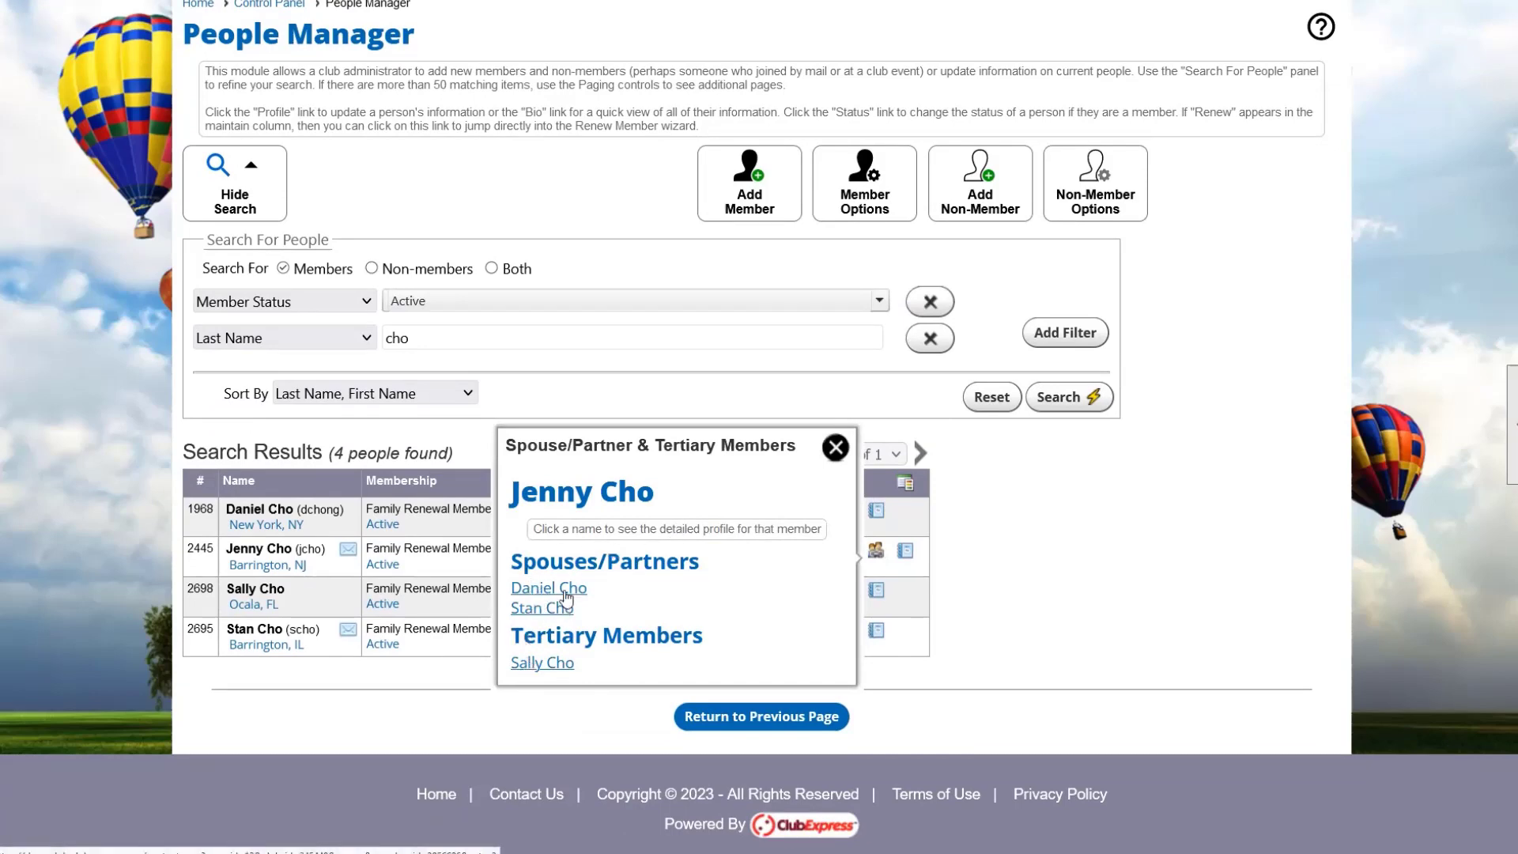
click(835, 447)
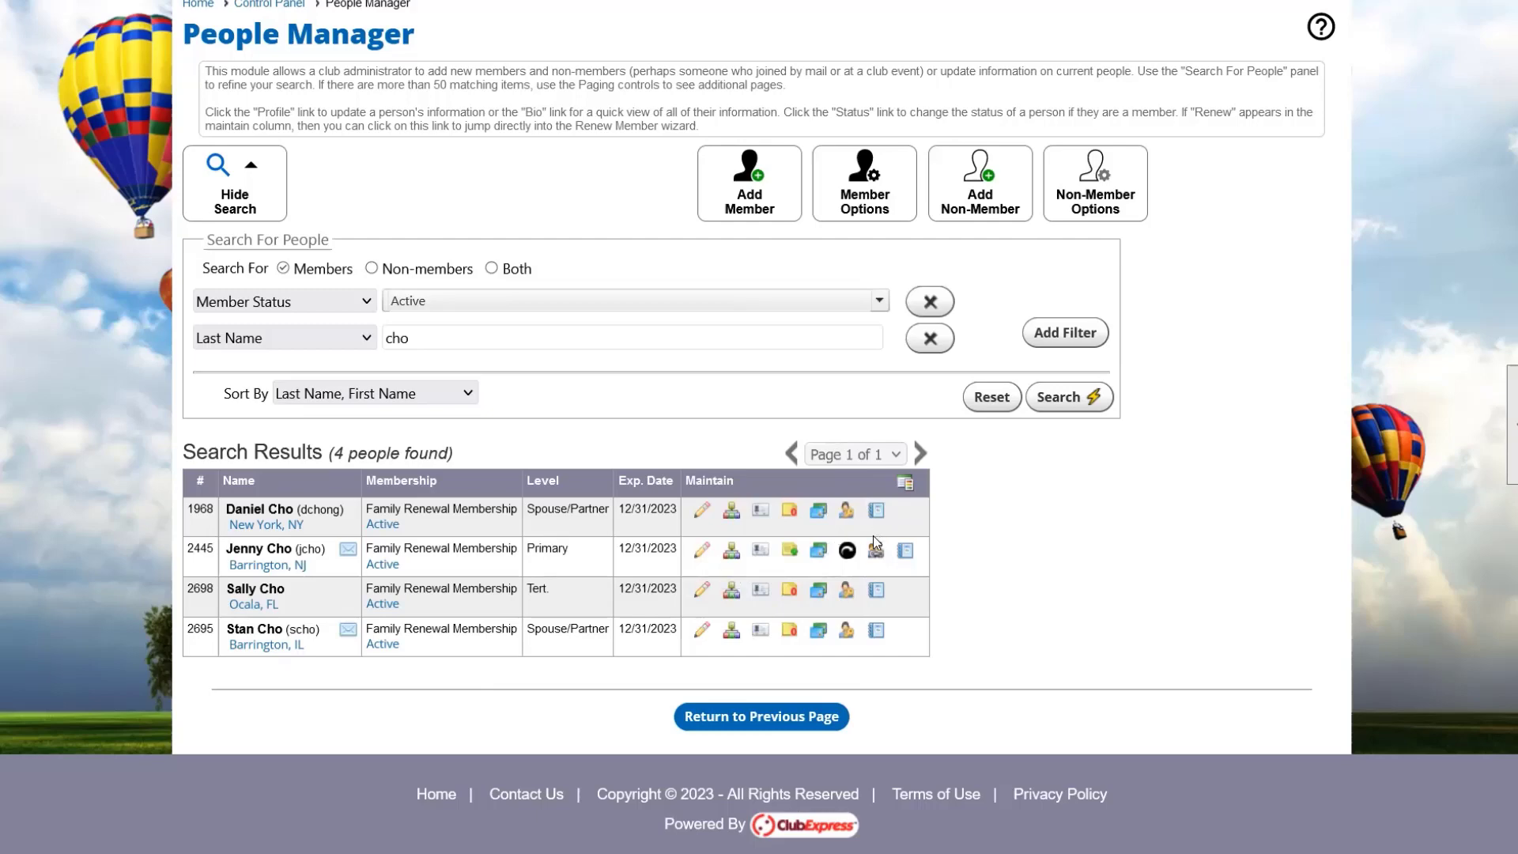
Review the primary member's profile and its Chapters/Additional Members page, and return to the People Manager search results
click(702, 551)
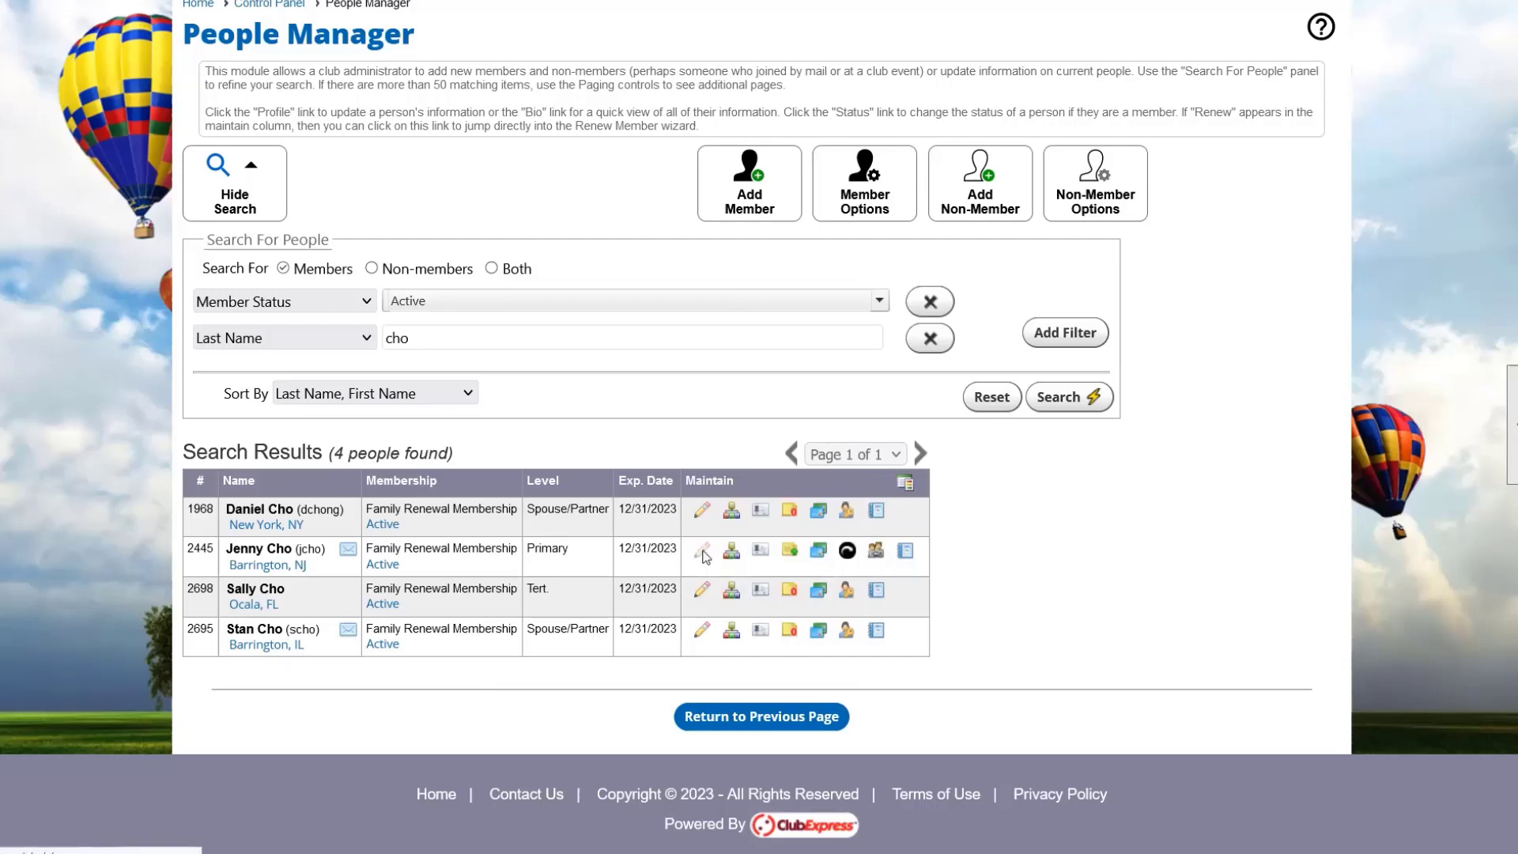
scroll(964, 400, down, 4)
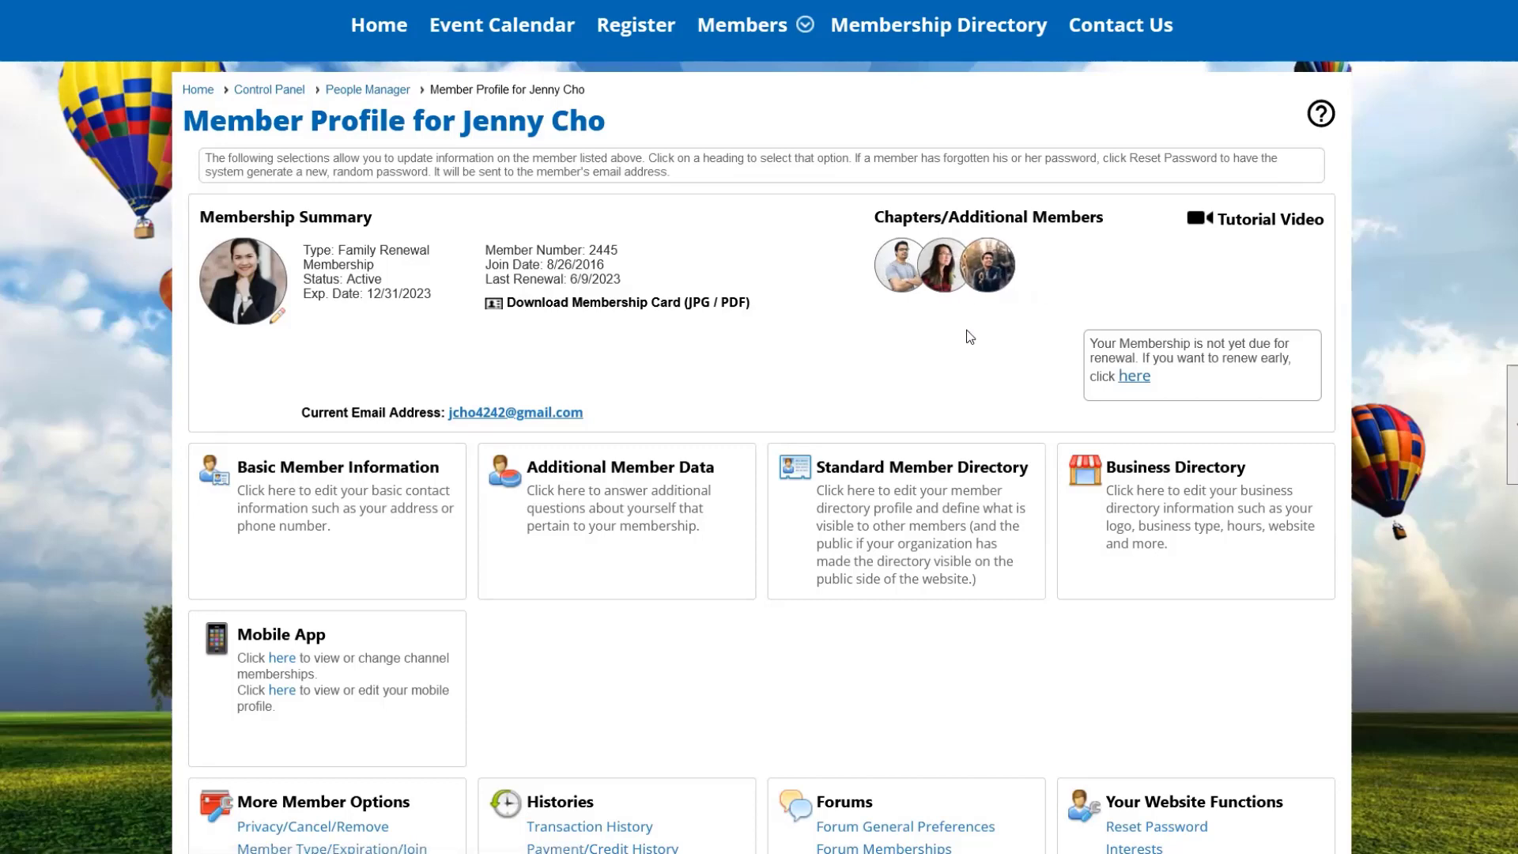
click(894, 273)
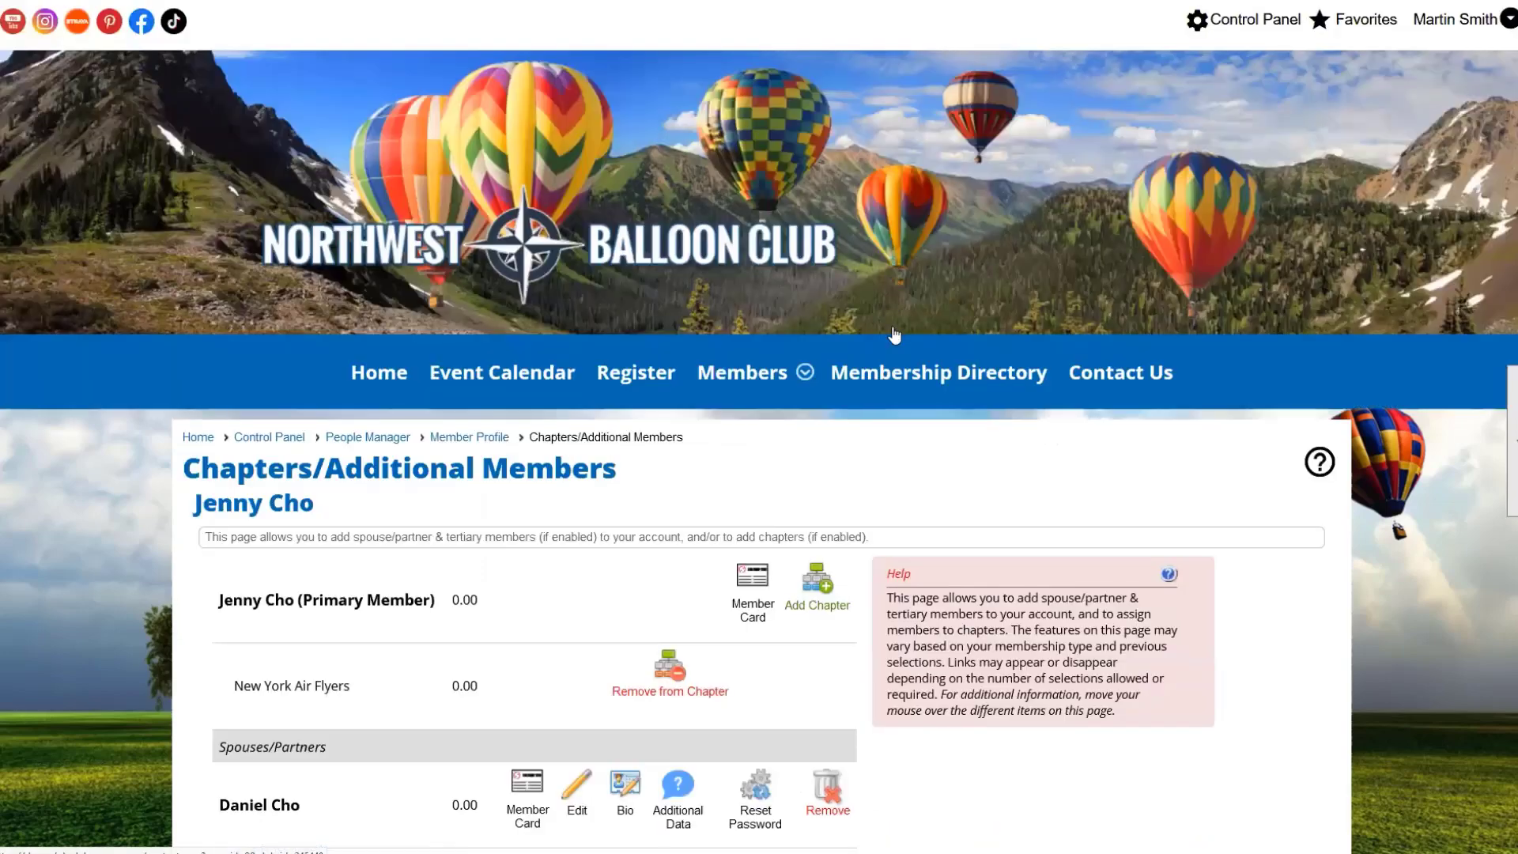
scroll(994, 415, down, 5)
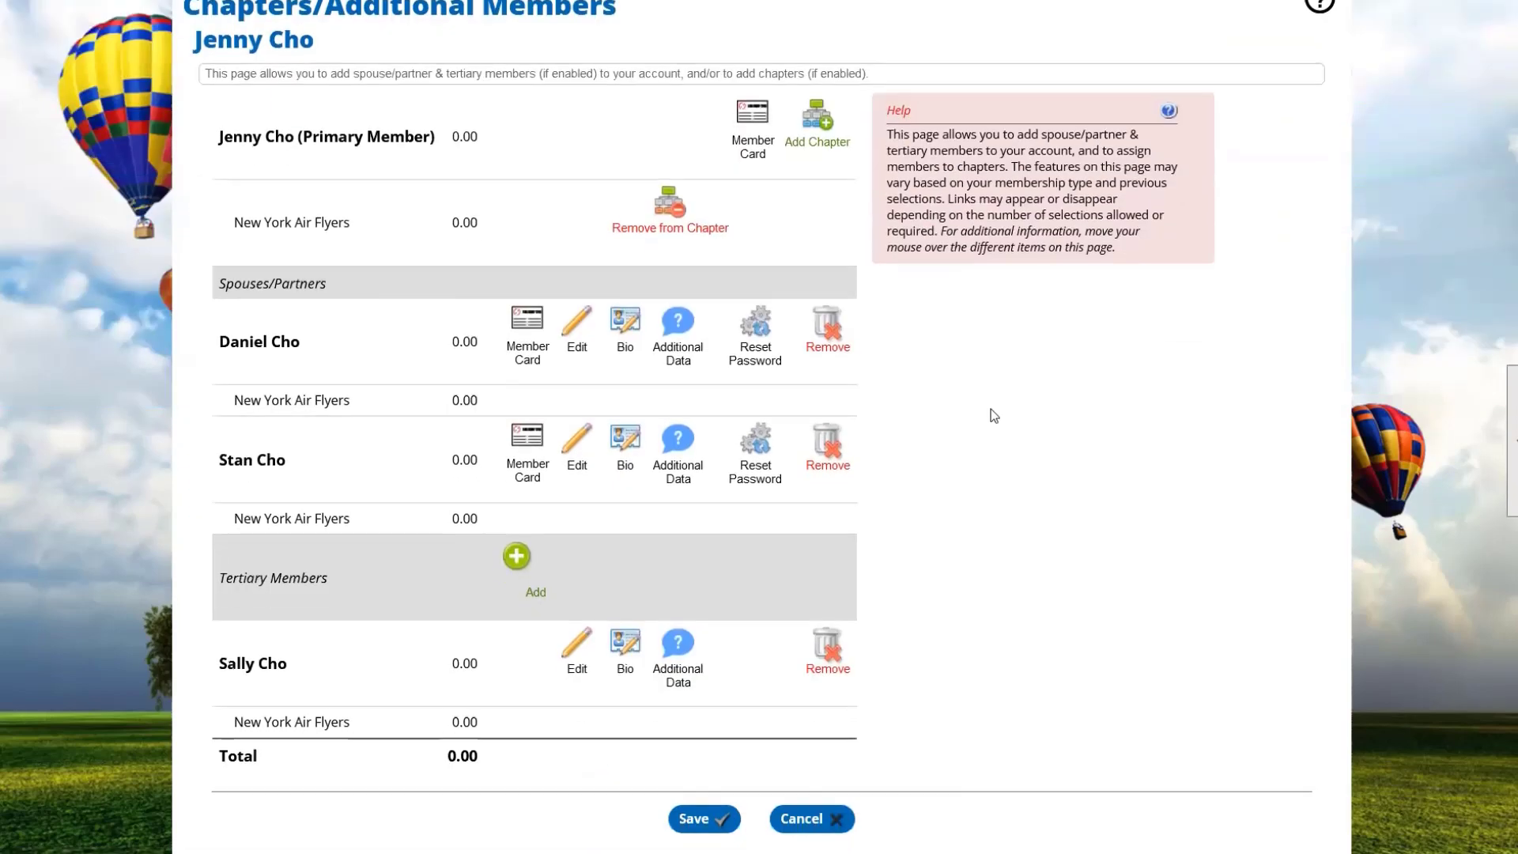
key(alt+Left)
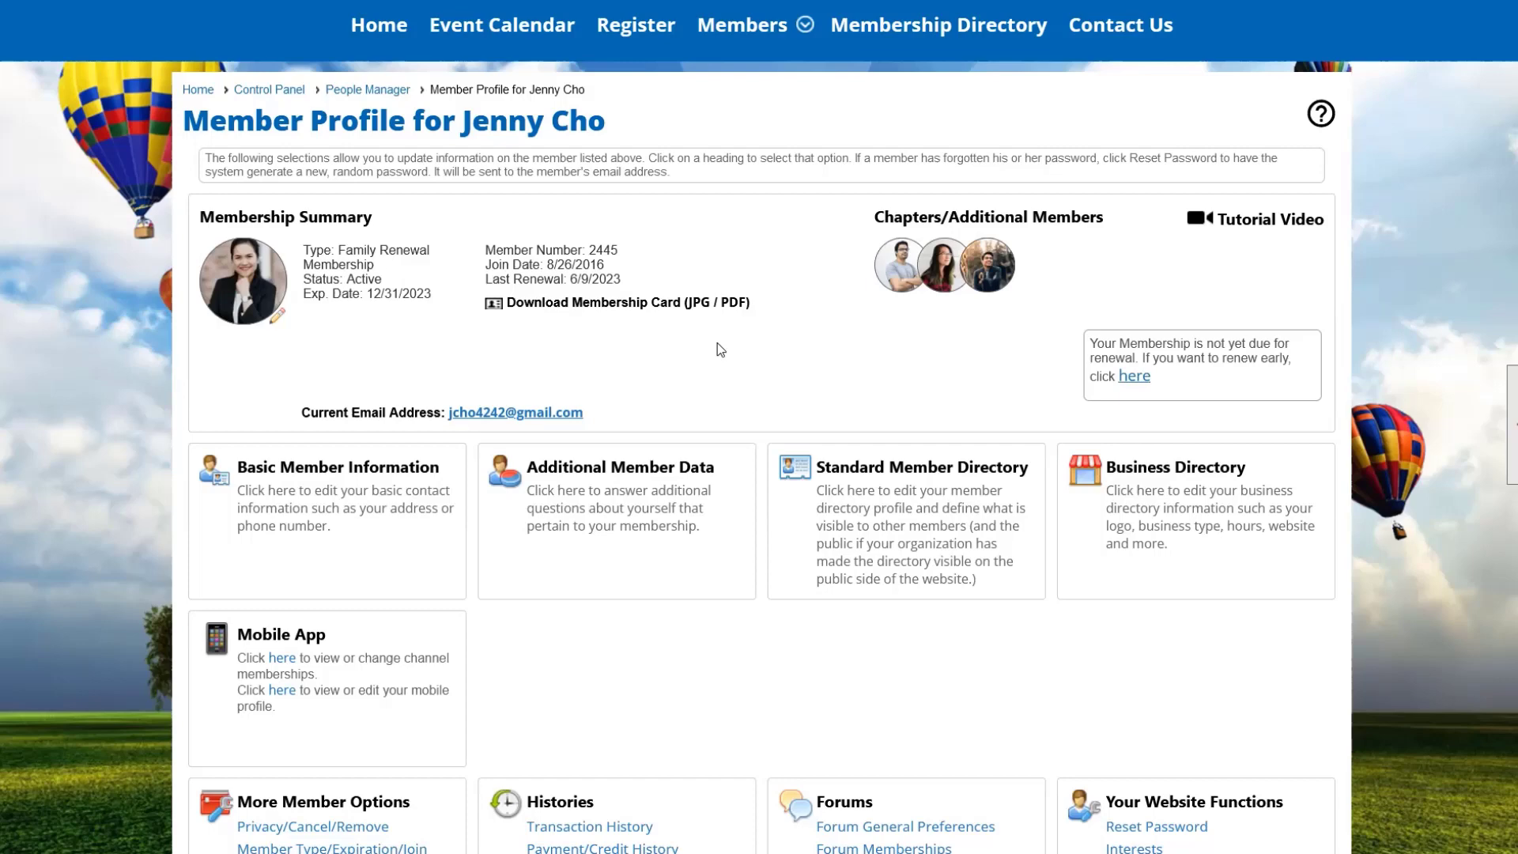
key(alt+Left)
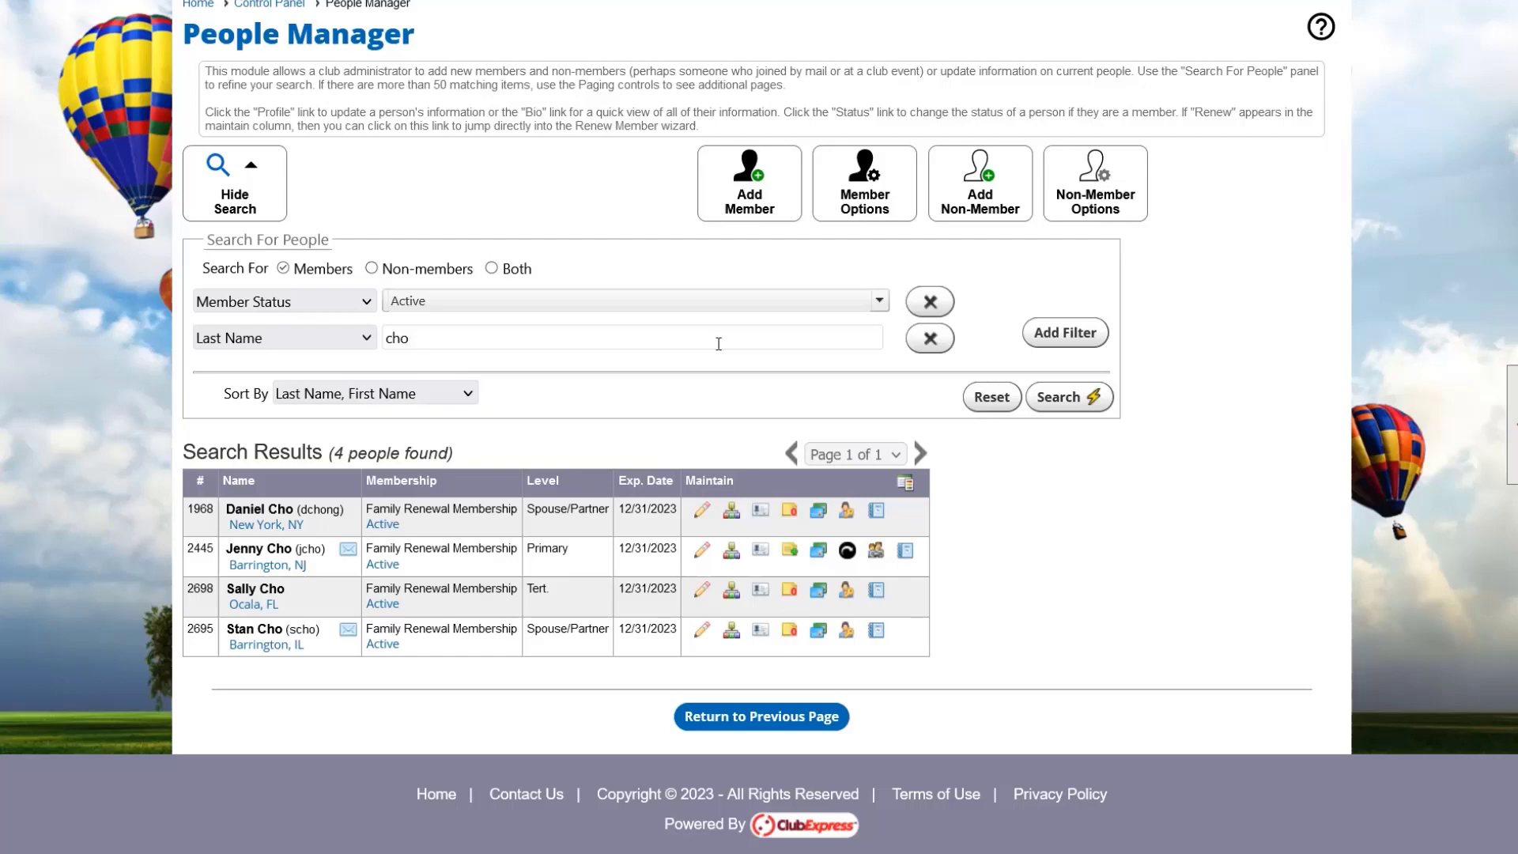
Leave full-screen view and switch to the bookmarked Association Demo (Test Site) home page
mouse_move(1272, 4)
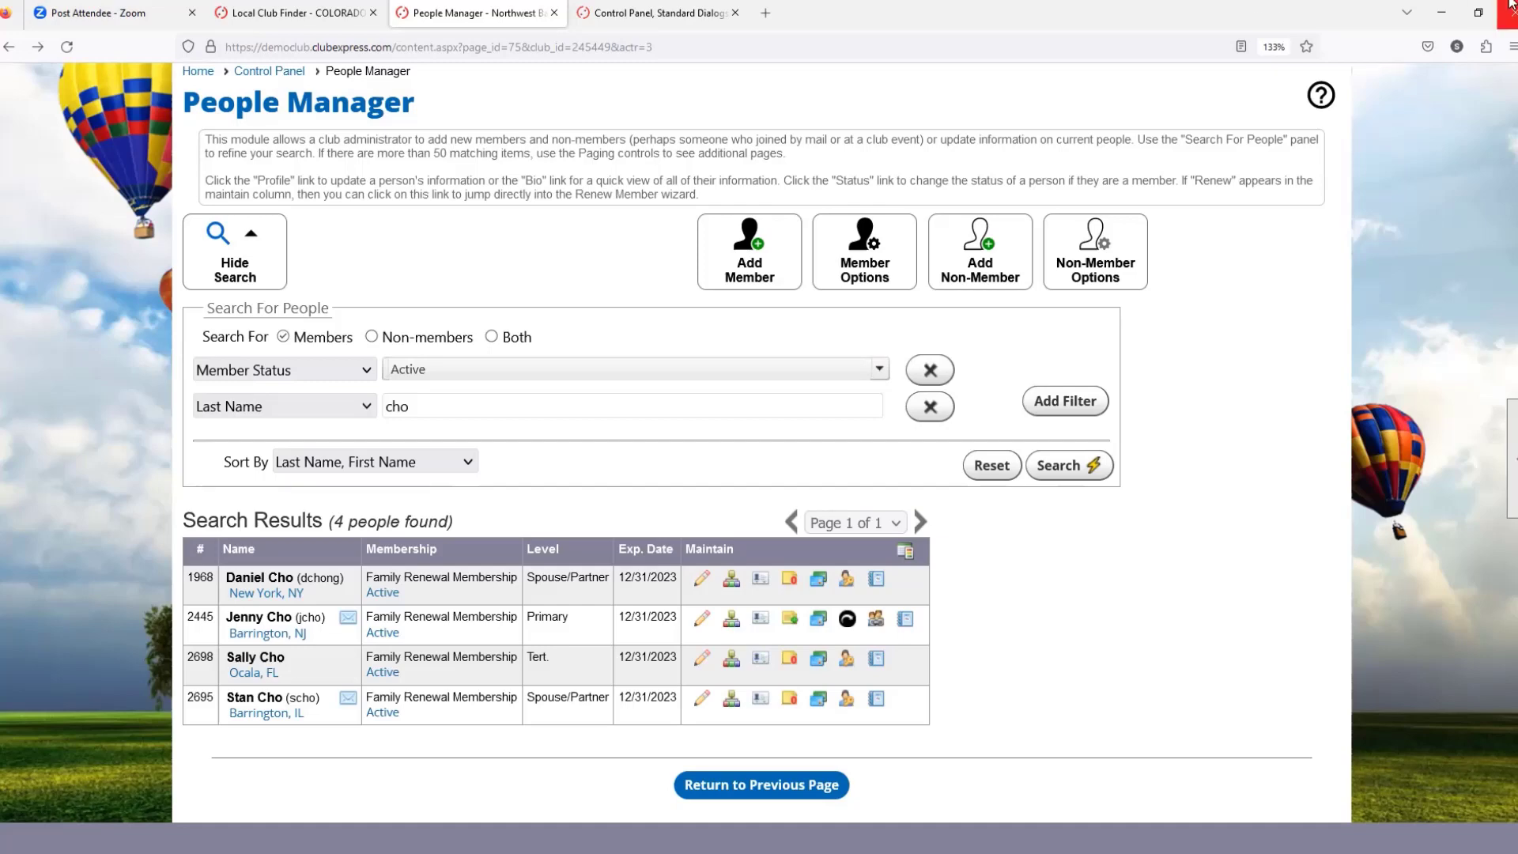
key(F11)
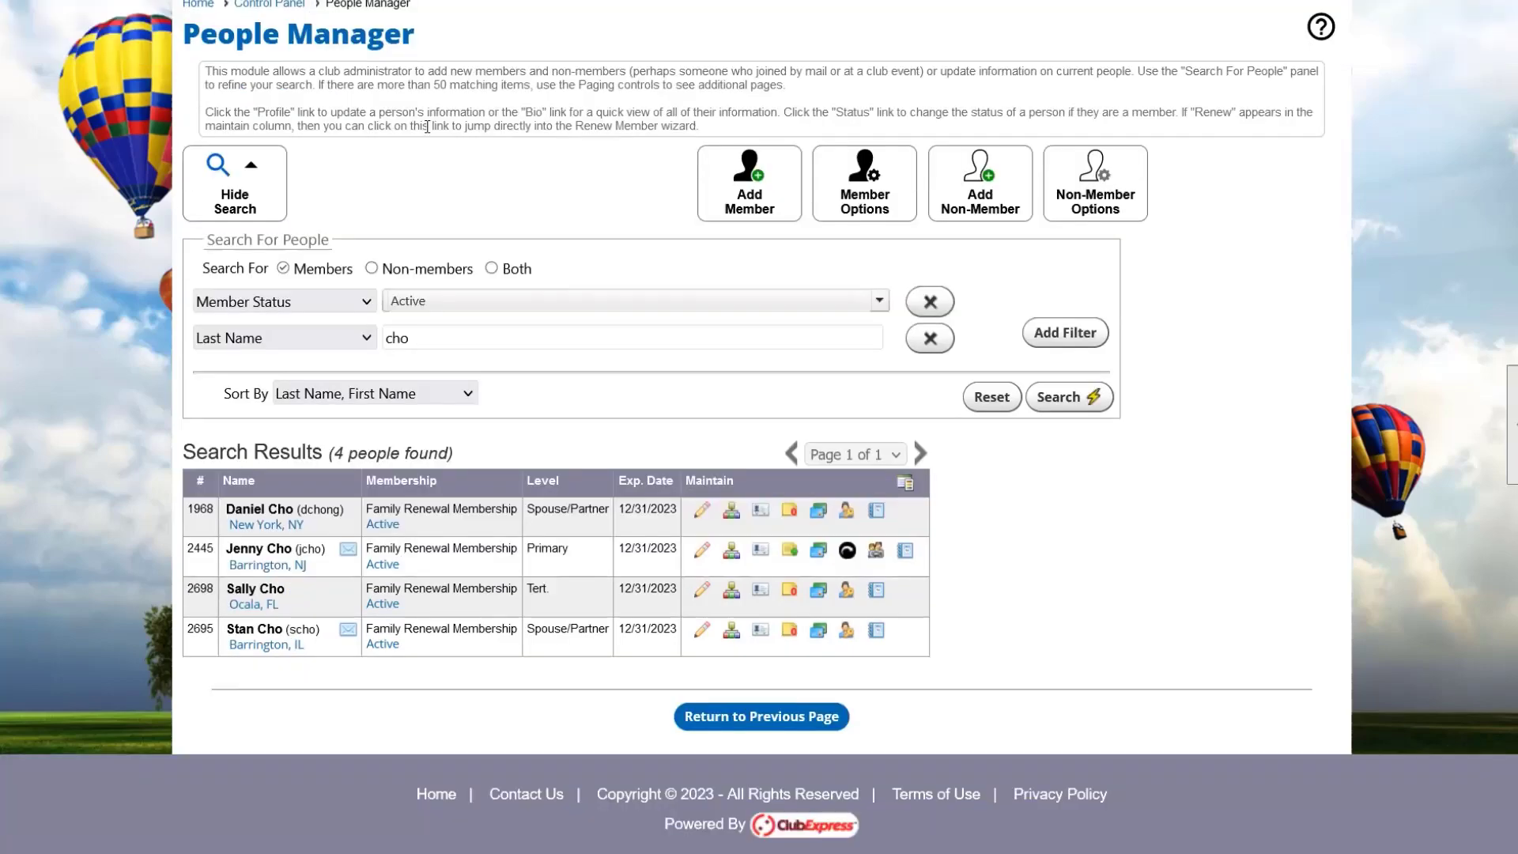
scroll(428, 126, up, 5)
mouse_move(488, 1)
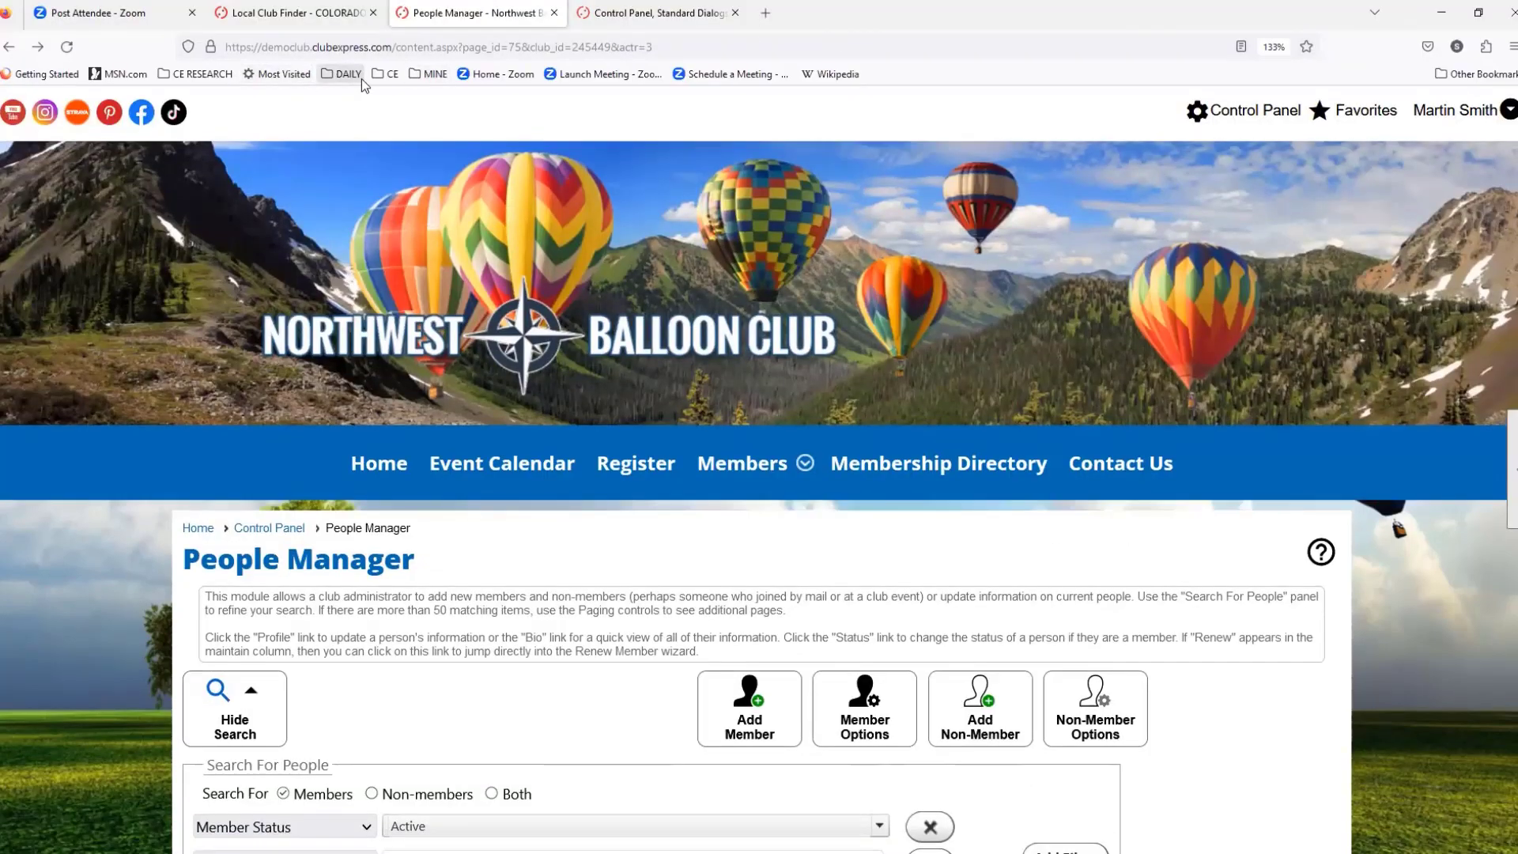
click(388, 77)
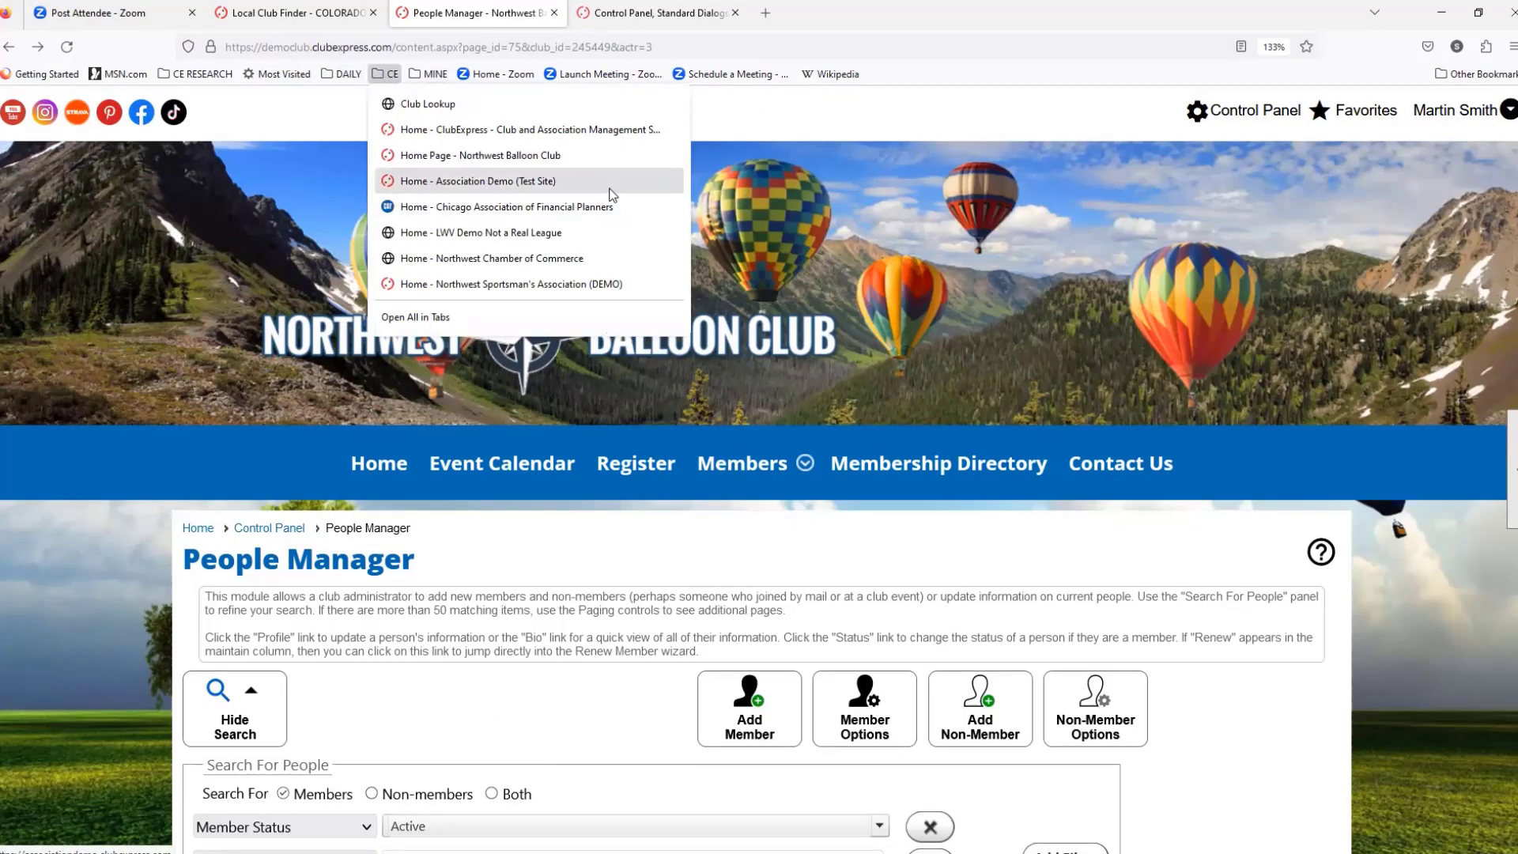
click(612, 195)
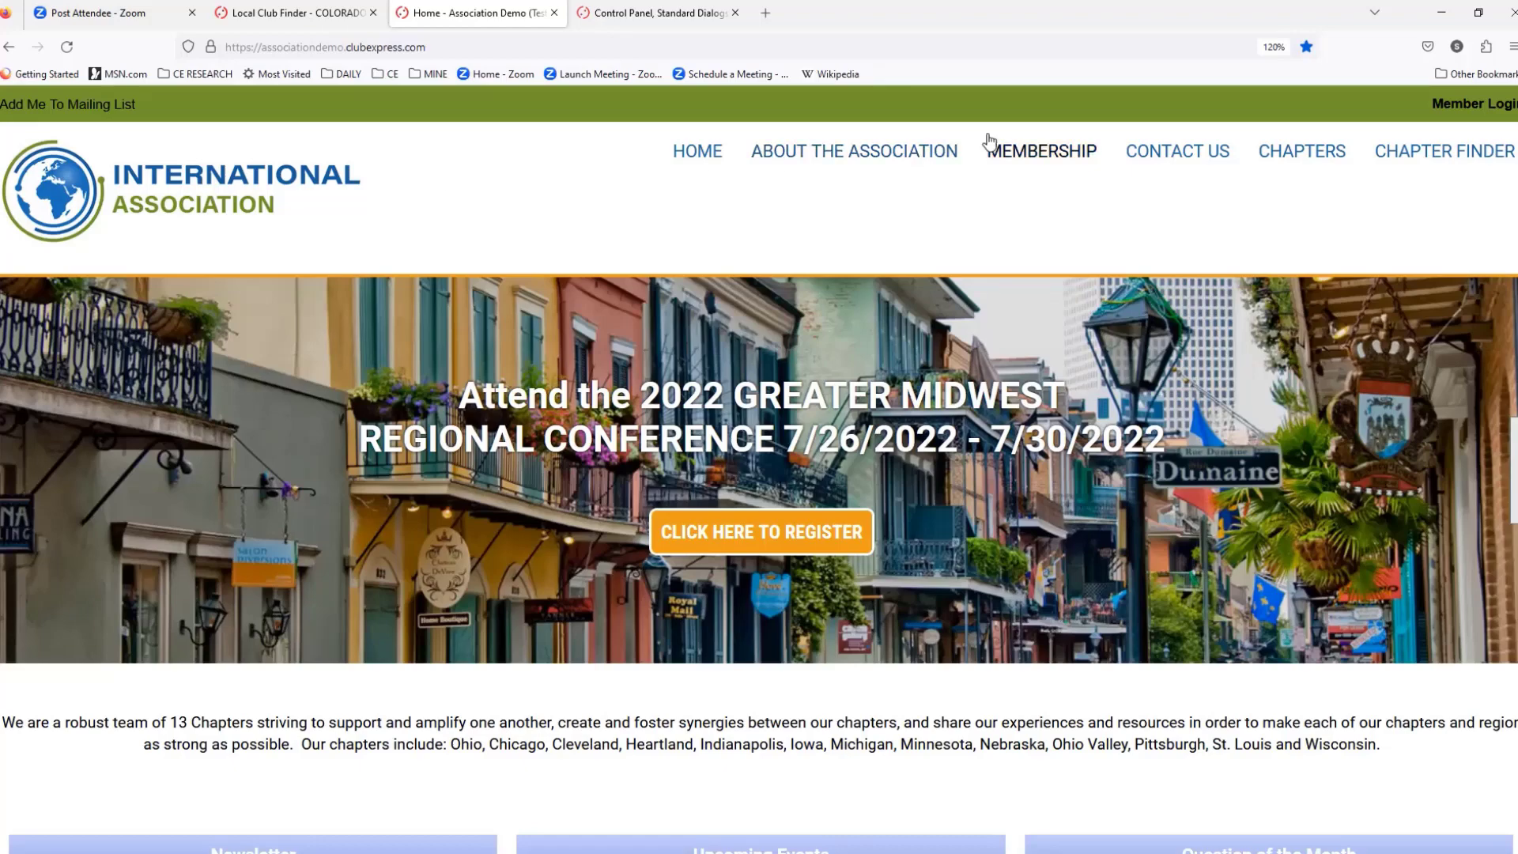
Open the Association Demo's Chicago chapter page and review its mission text and chapter resource links
mouse_move(1265, 150)
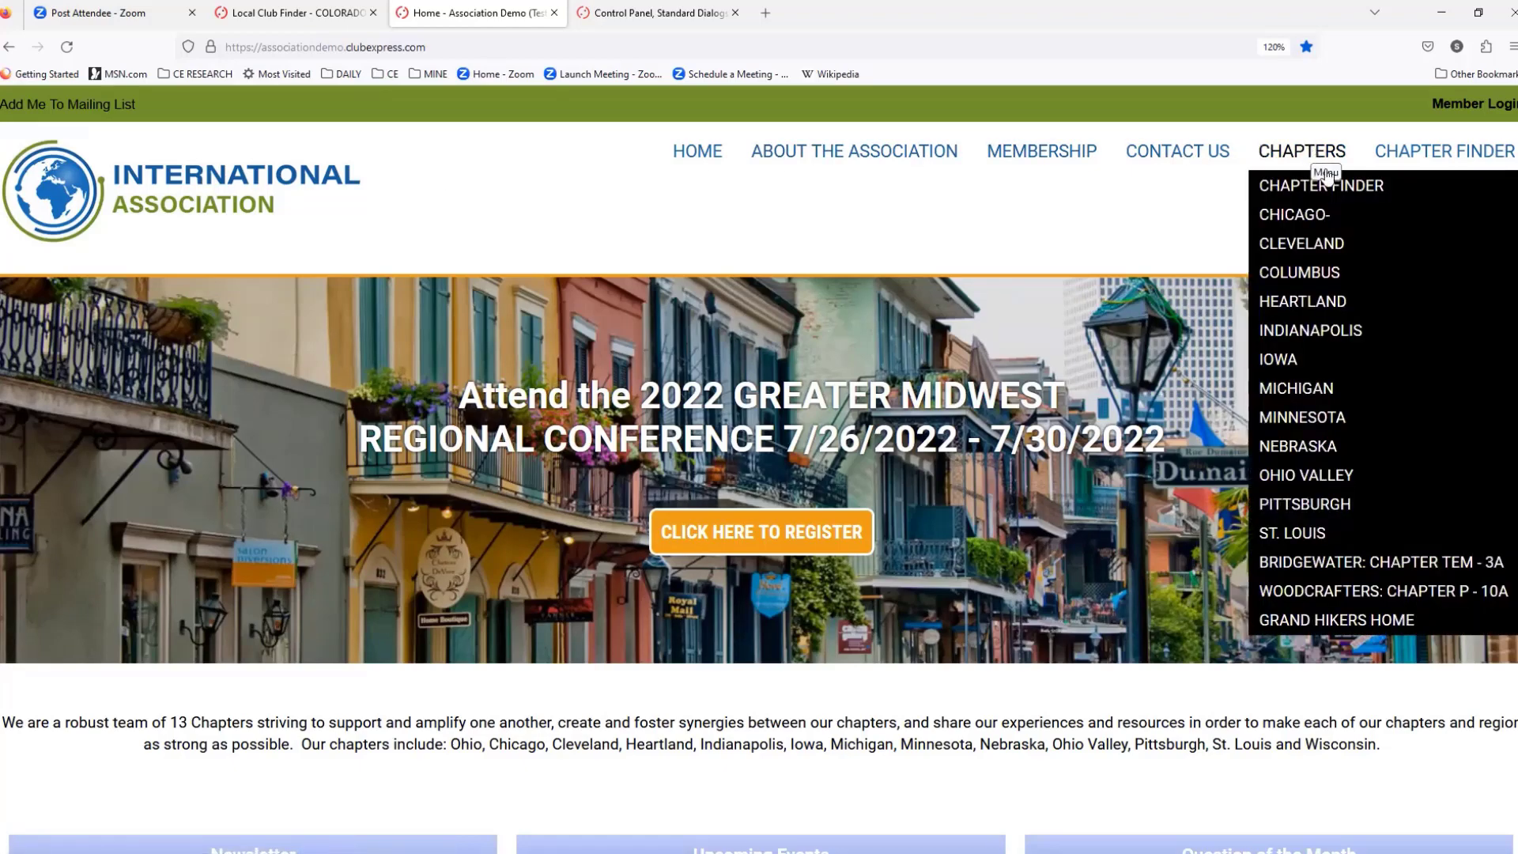
click(1333, 219)
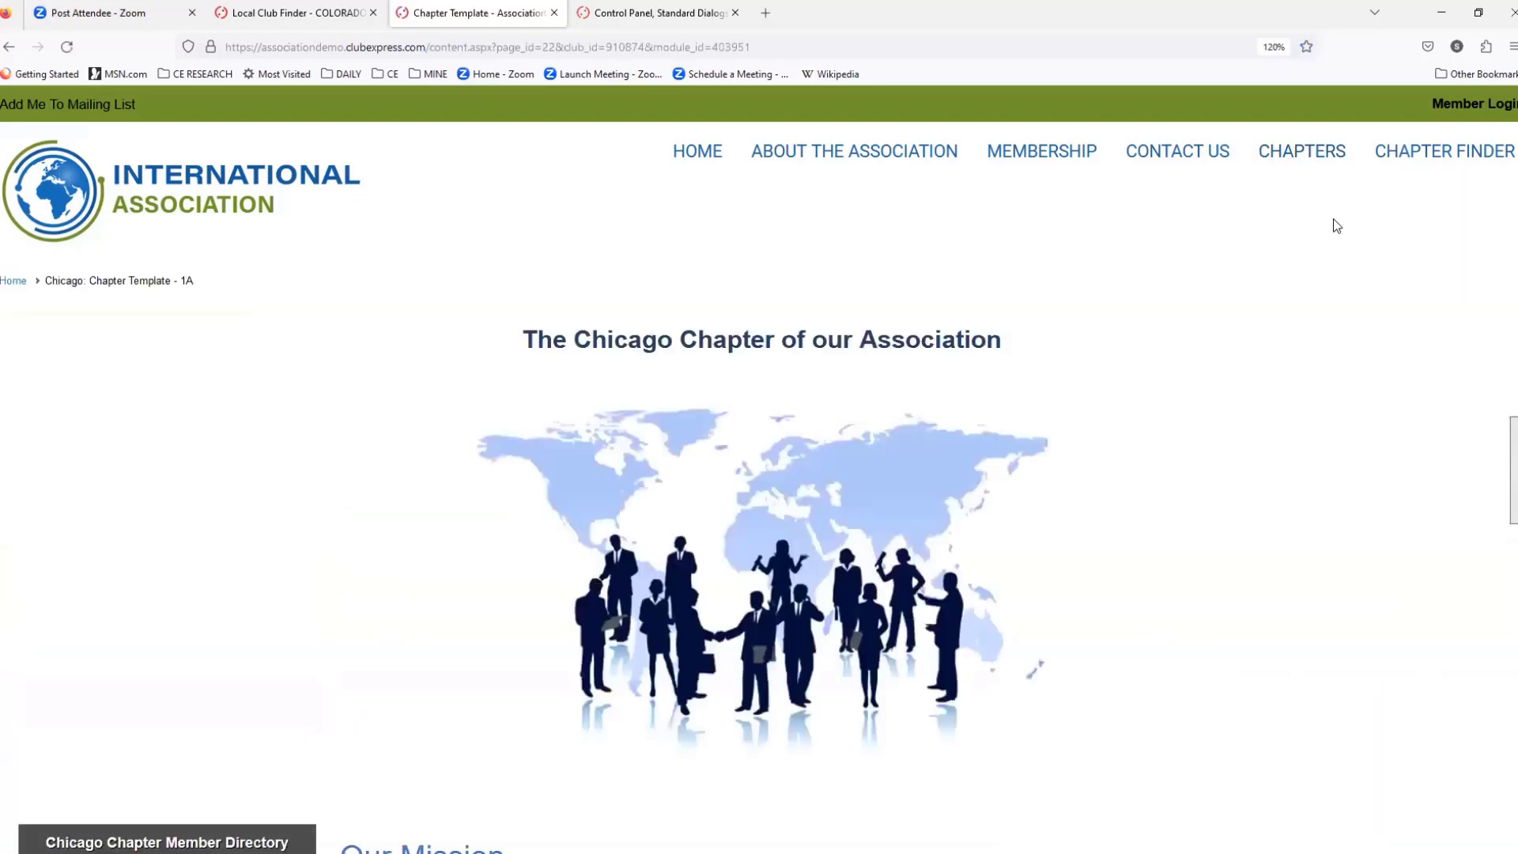
scroll(1024, 257, down, 4)
scroll(1024, 258, down, 1)
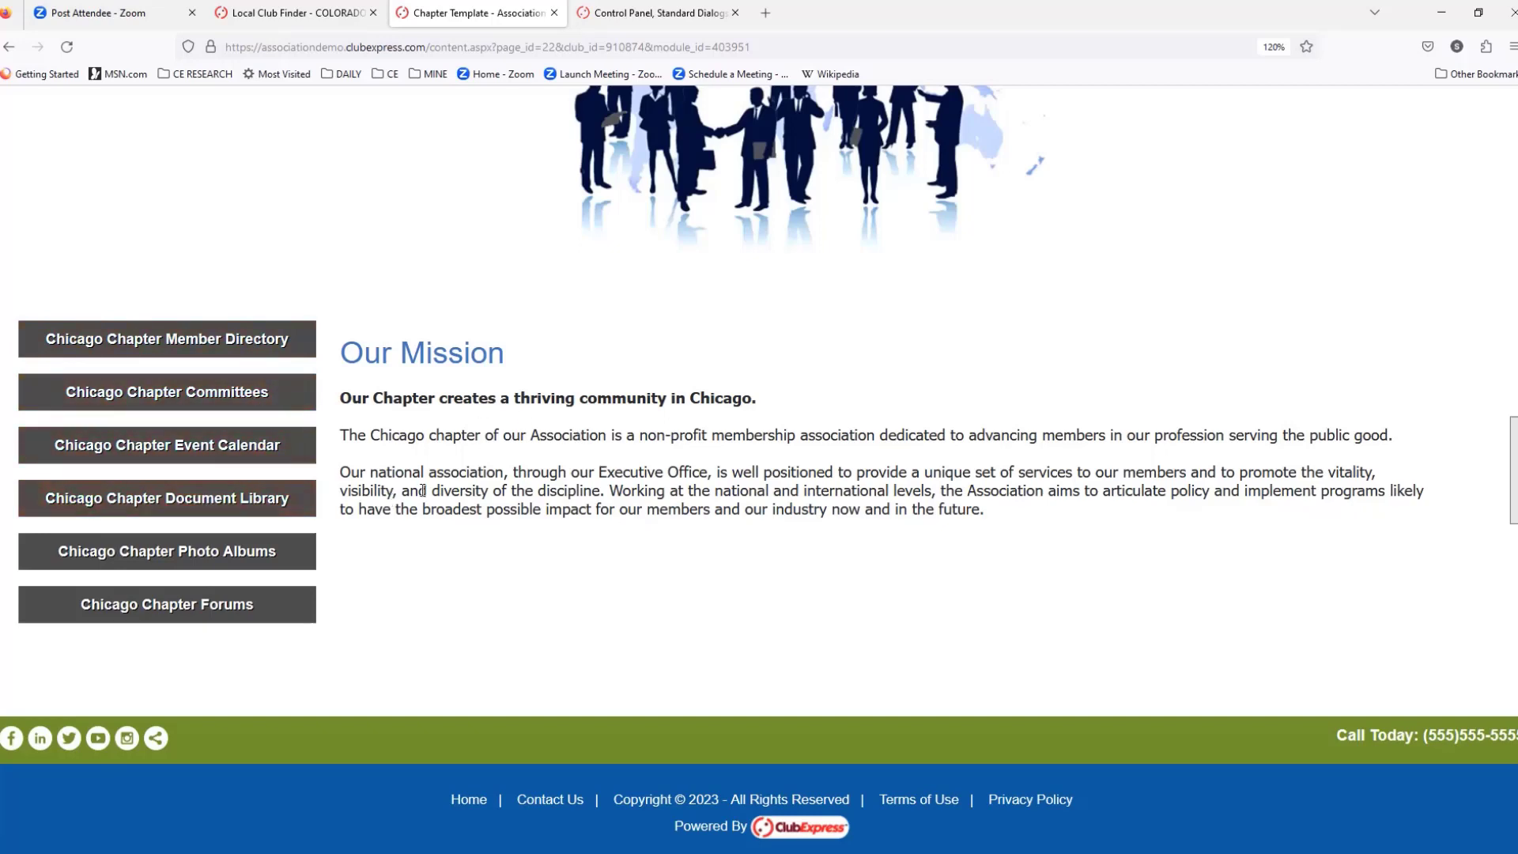
scroll(423, 491, up, 5)
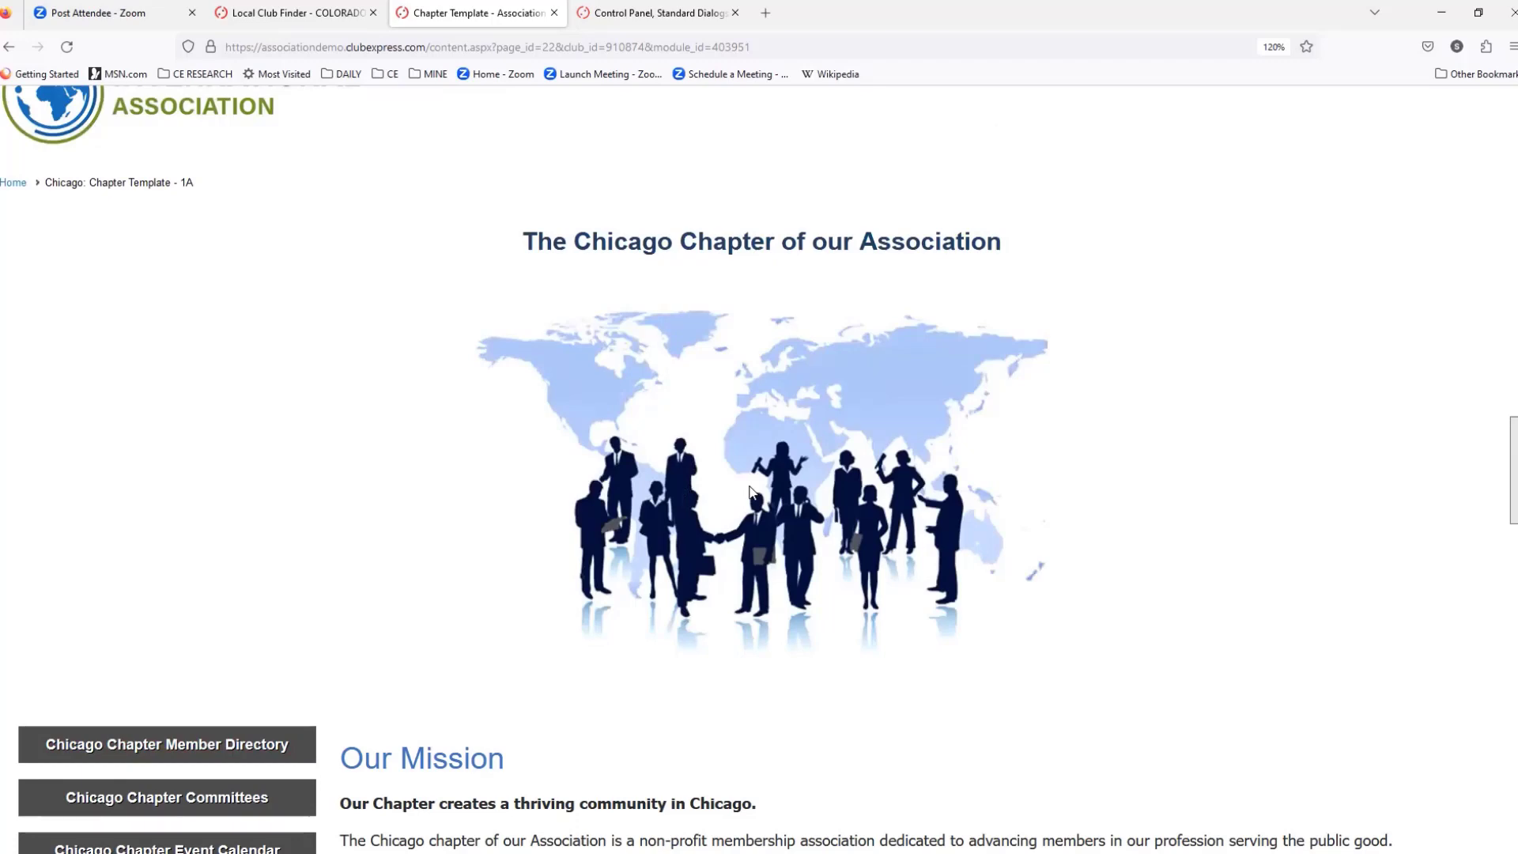
scroll(749, 490, down, 3)
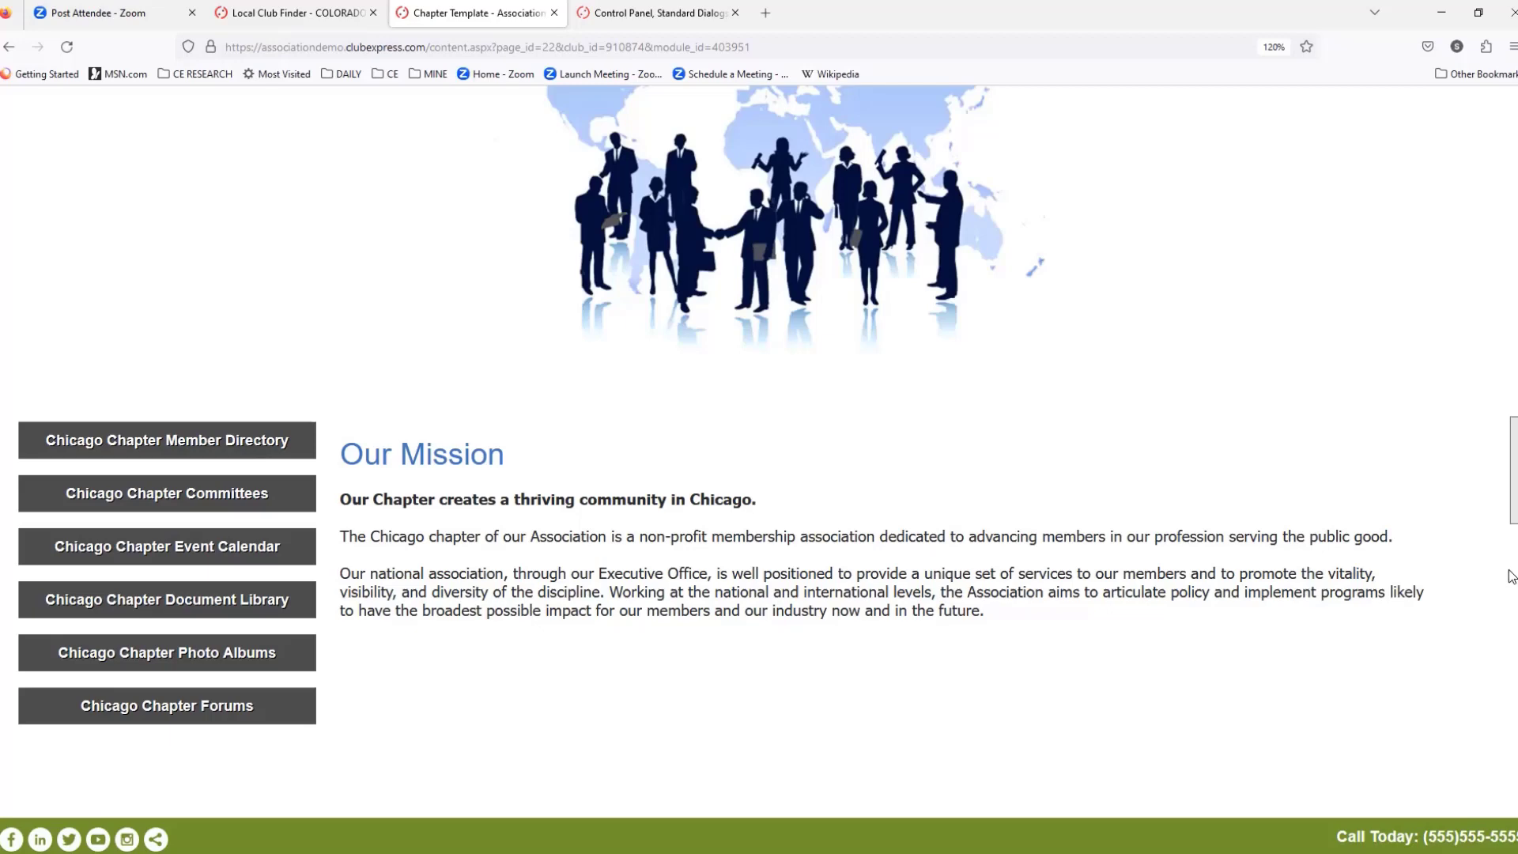
scroll(1244, 600, down, 2)
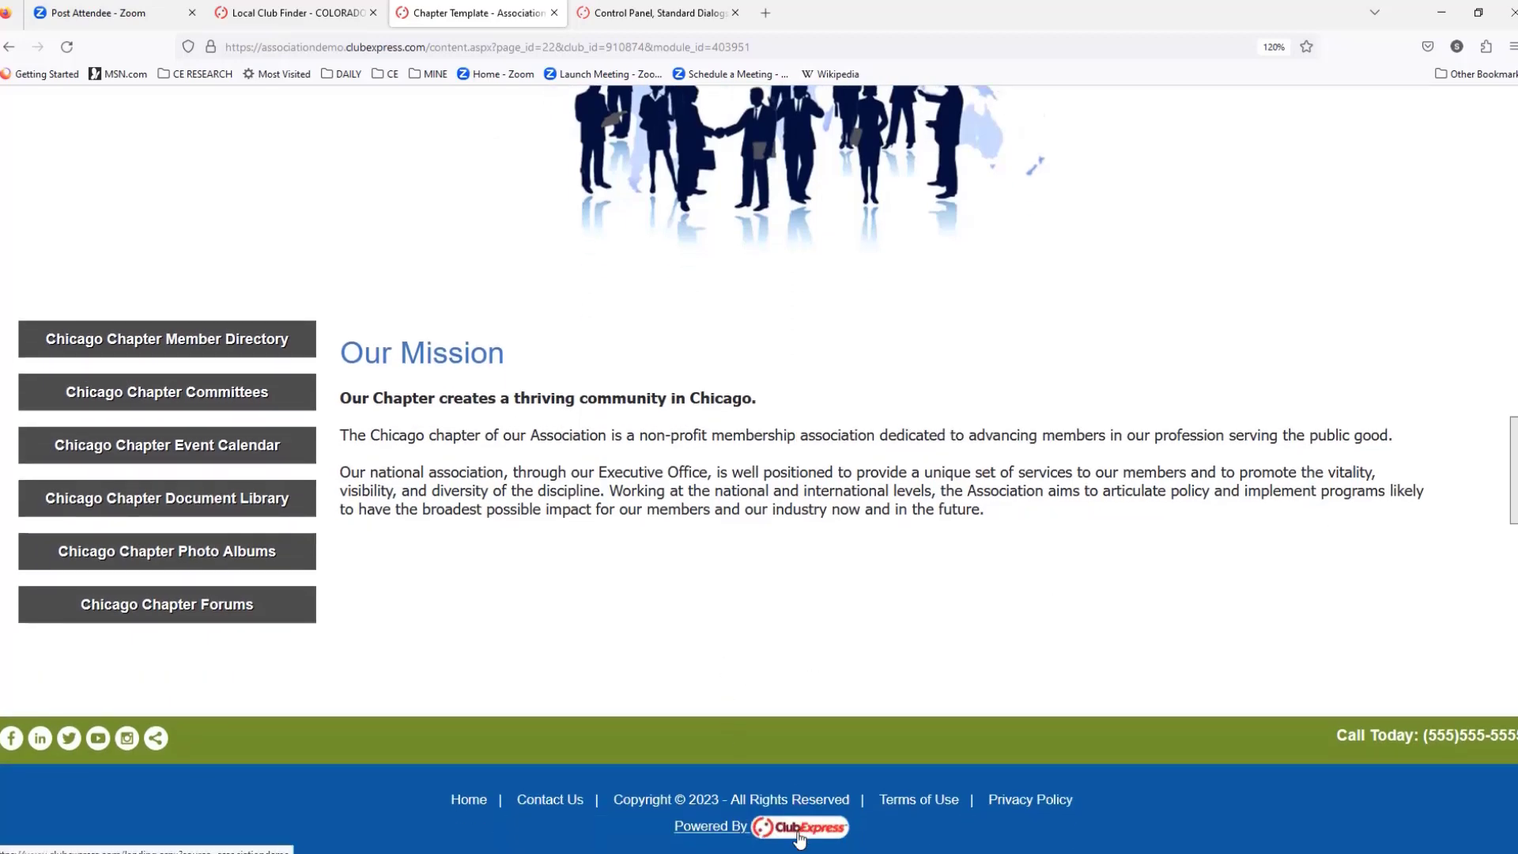
Switch to the main ClubExpress website and review the per-member rates and options on its Pricing page
click(800, 830)
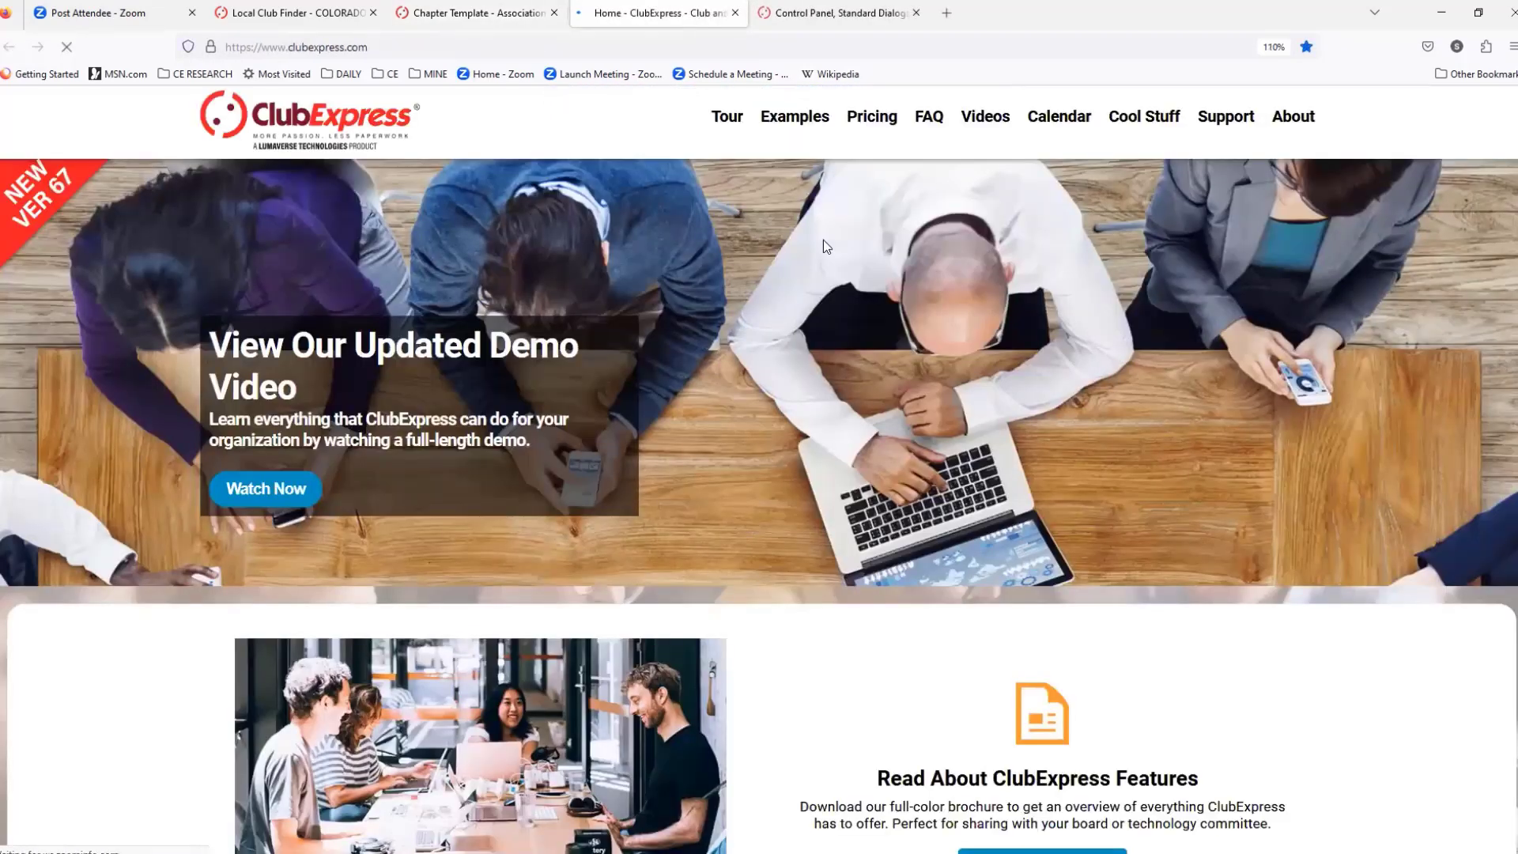
click(870, 120)
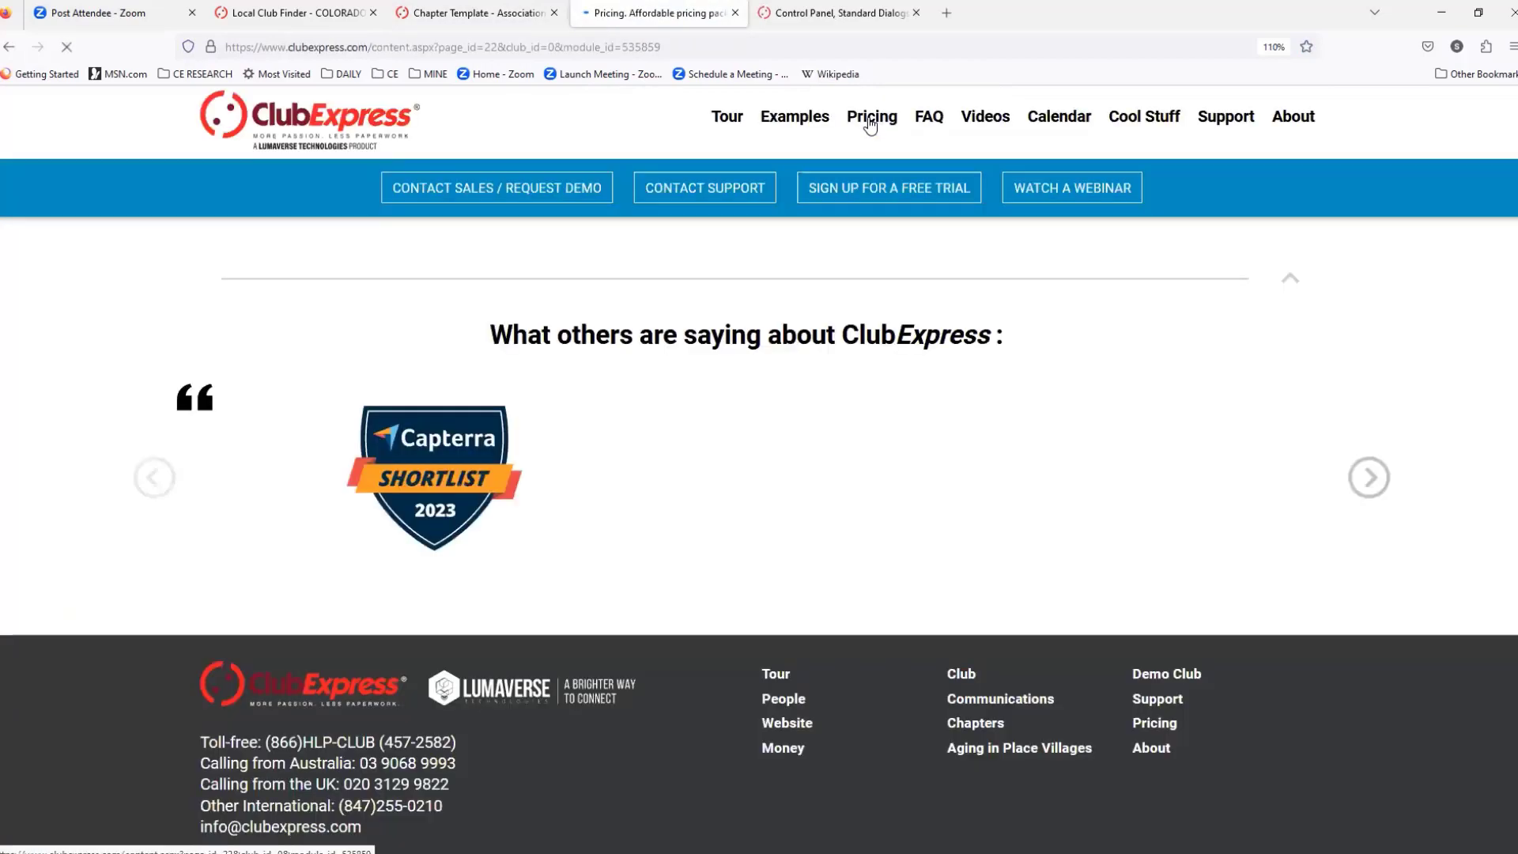
scroll(1027, 356, down, 4)
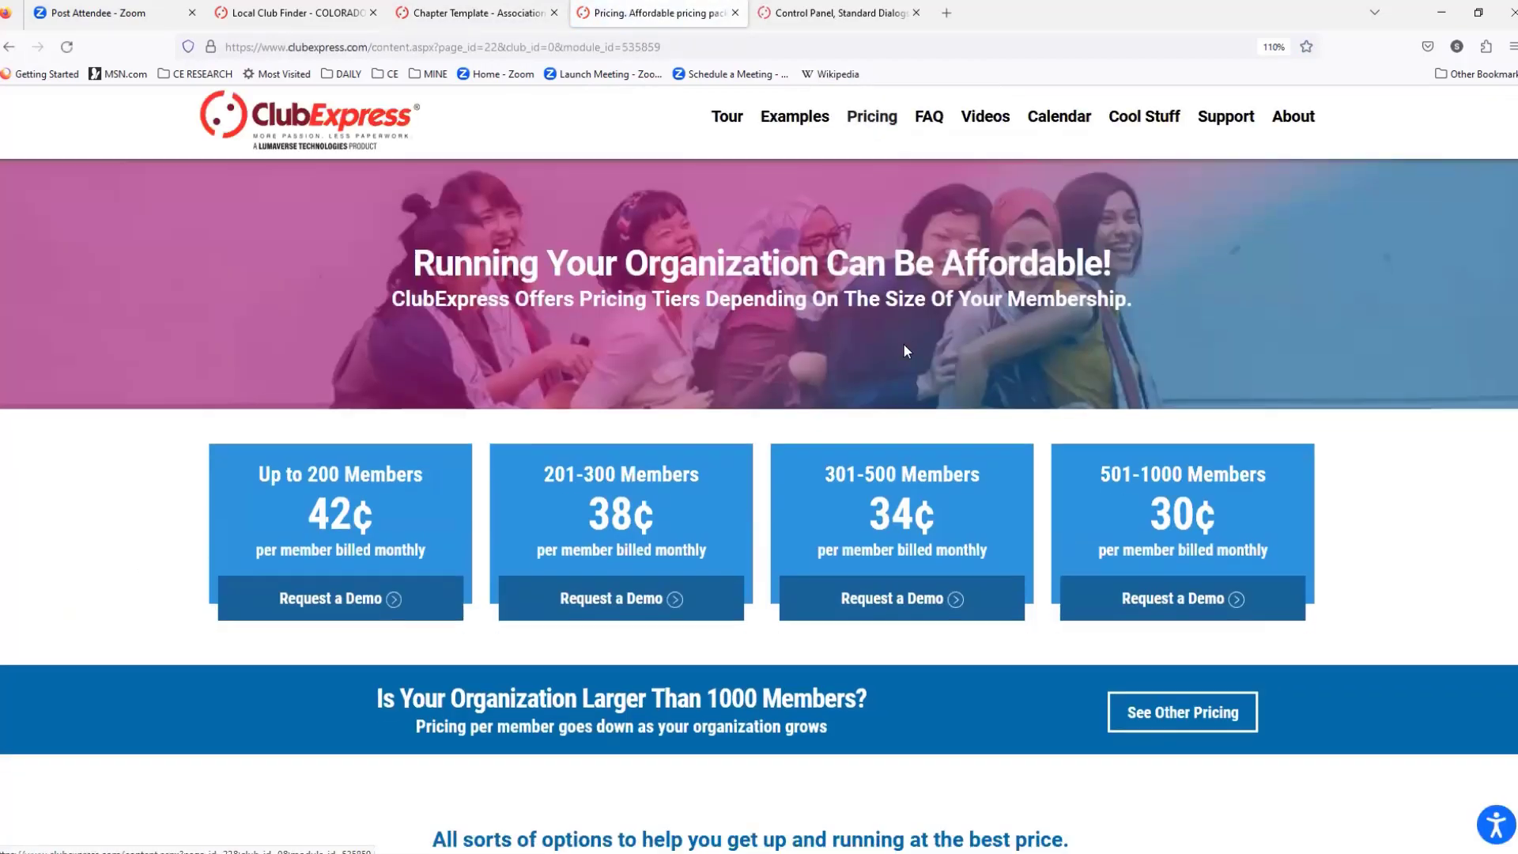
scroll(1084, 535, down, 1)
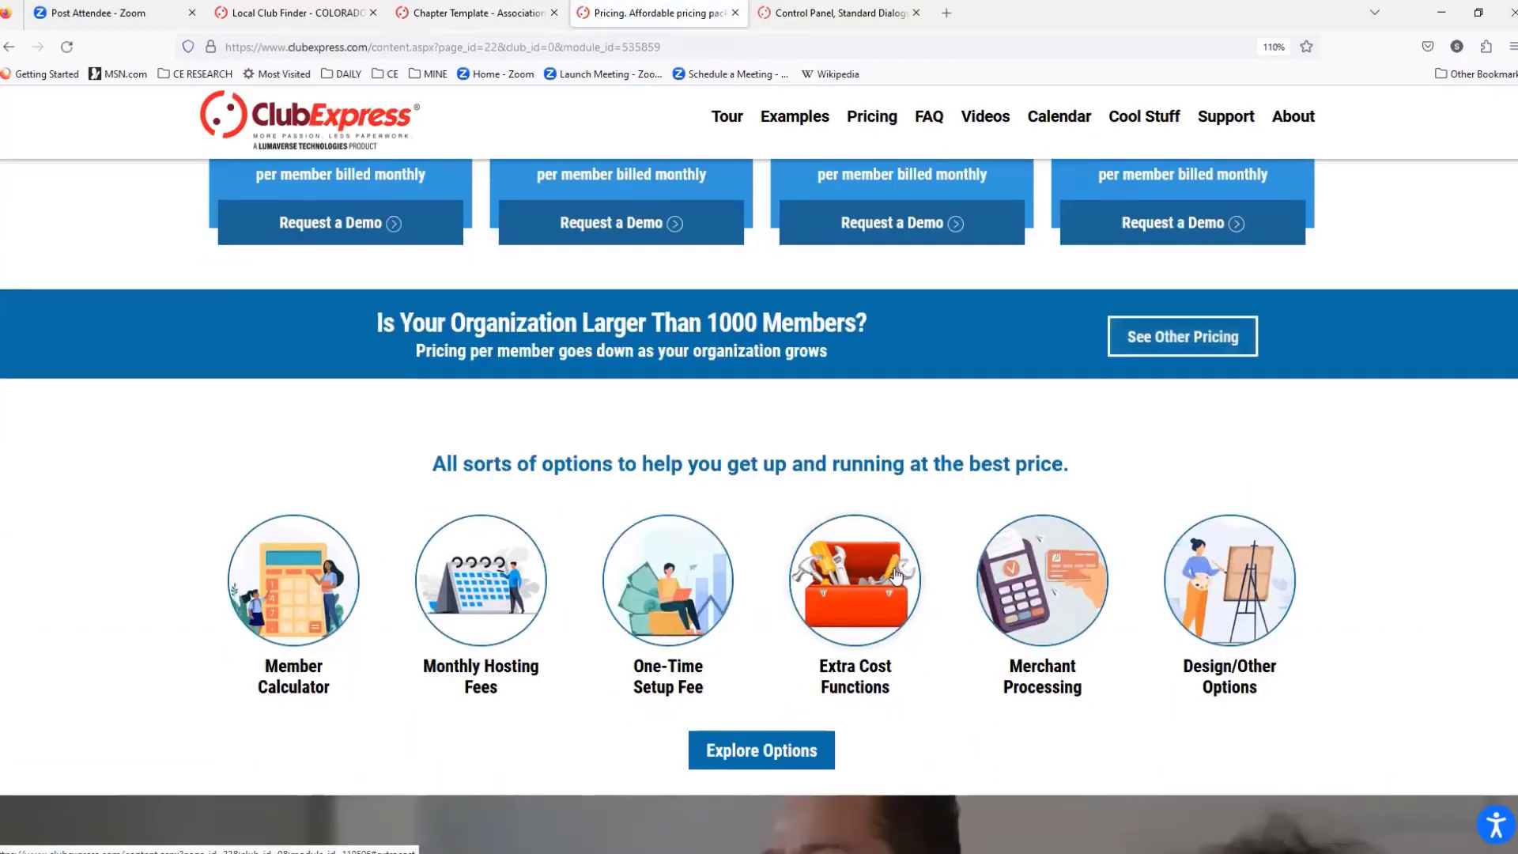
Open the Extra Cost Functions pricing details and review the optional modules from the Accessibility Toolkit through Task Manager
click(880, 580)
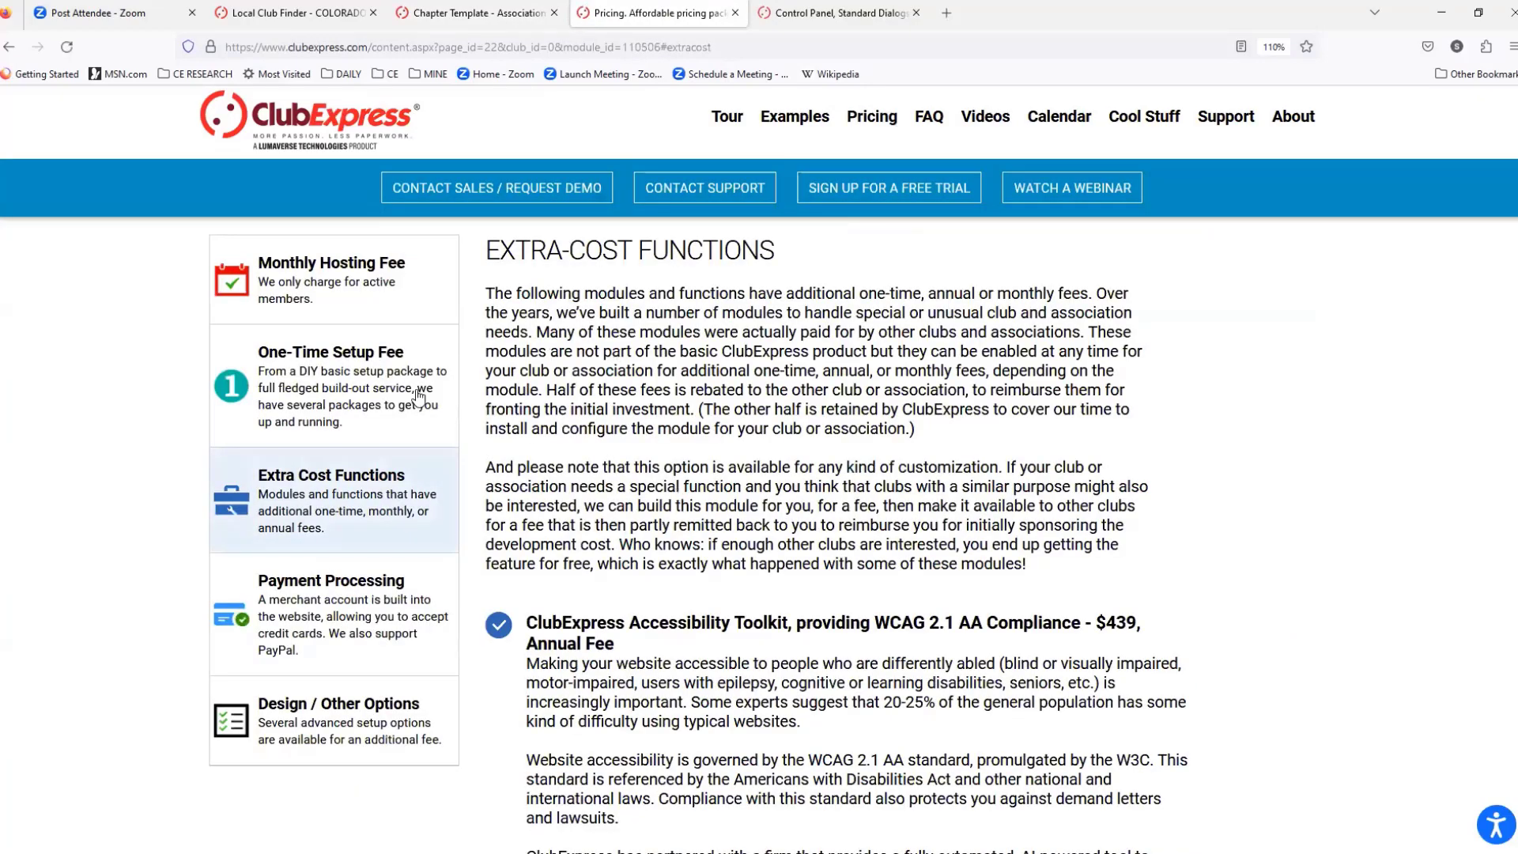
scroll(896, 469, down, 6)
scroll(895, 469, down, 5)
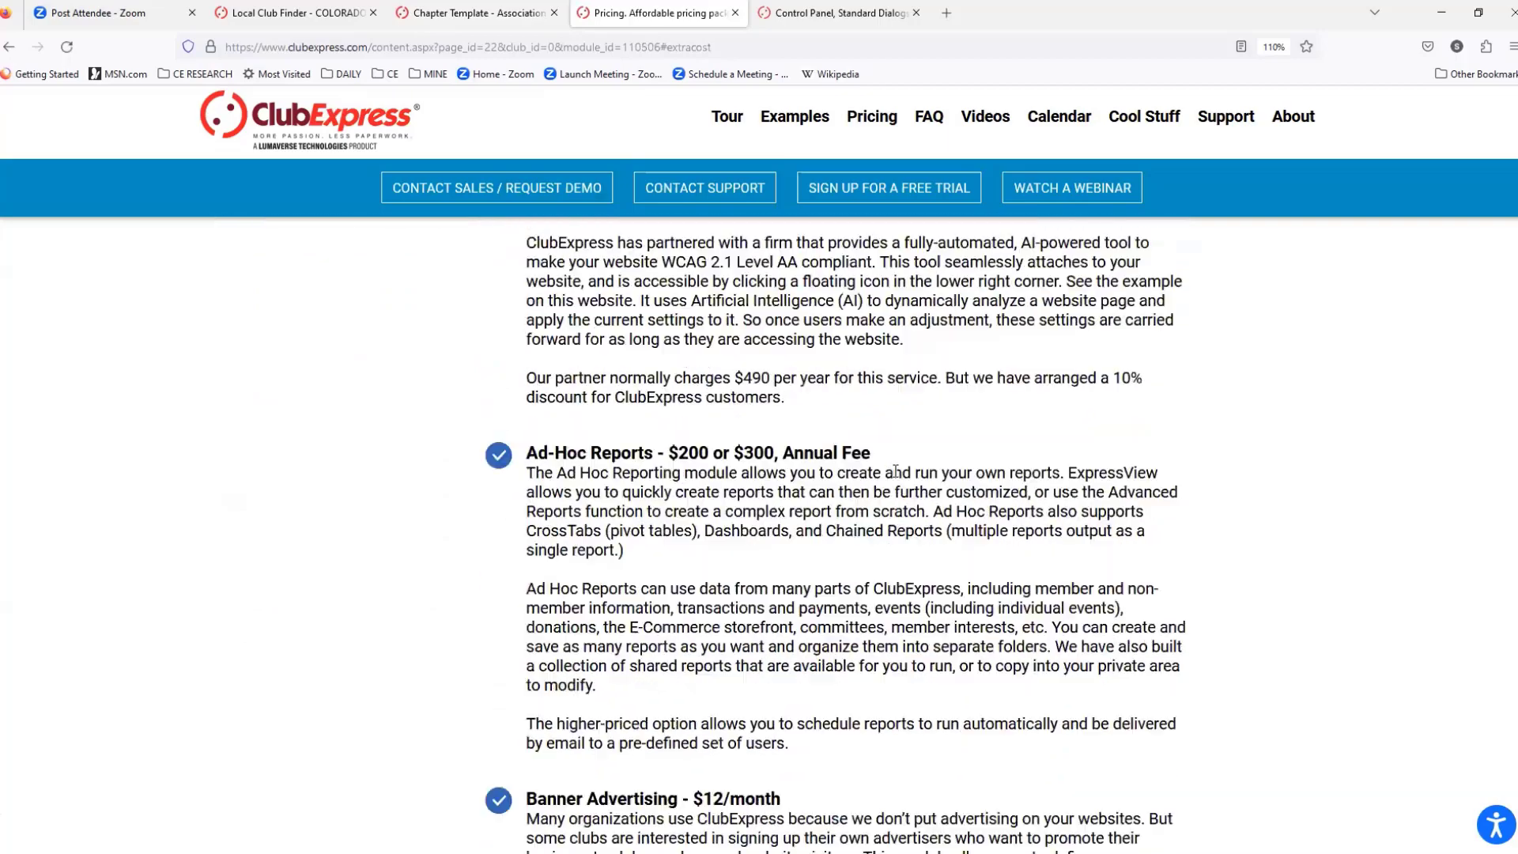
scroll(896, 472, down, 2)
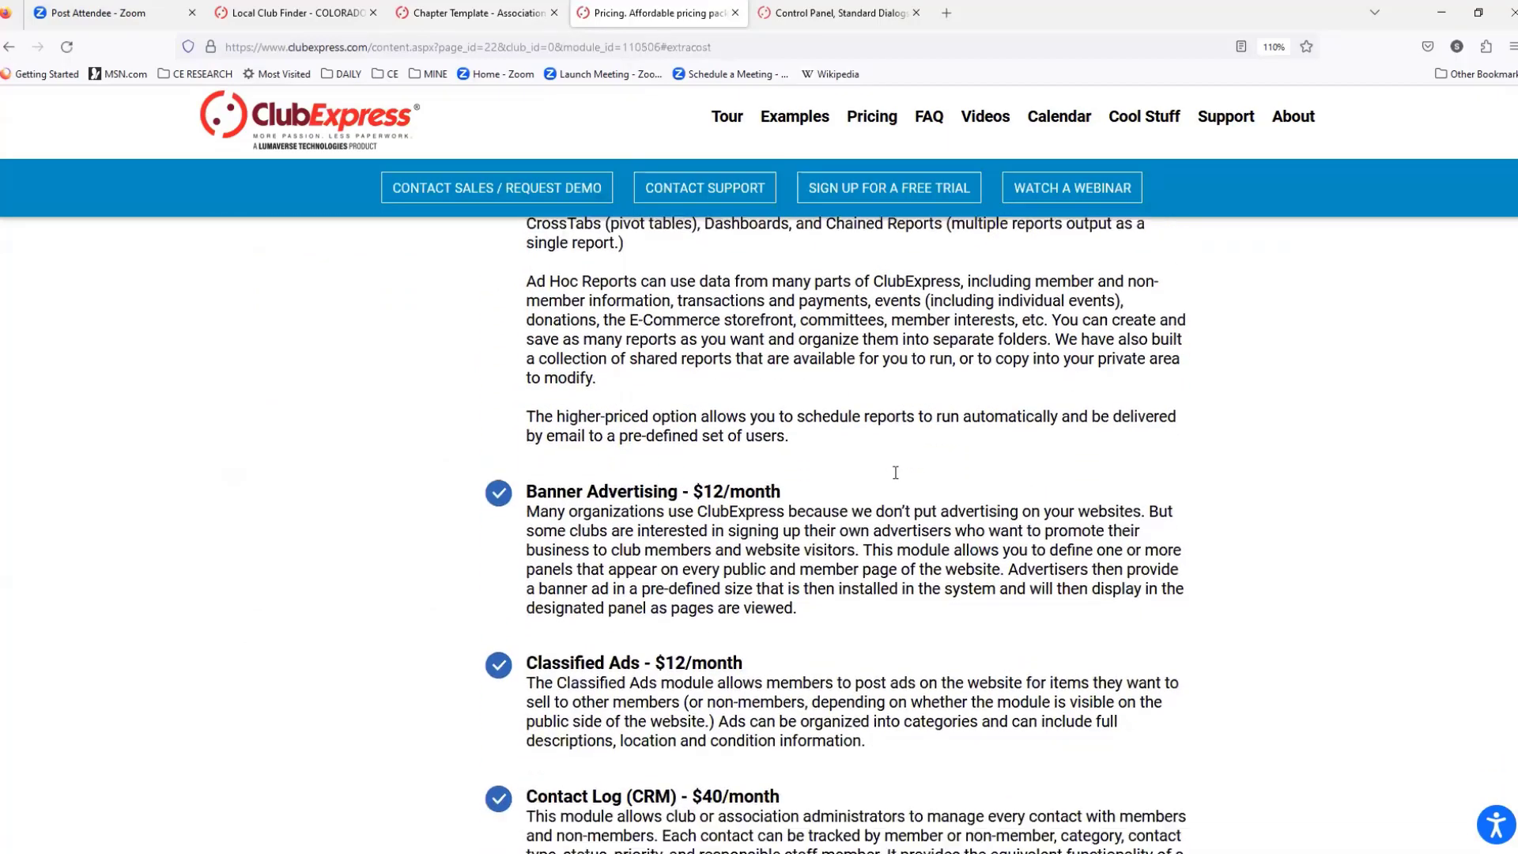
scroll(898, 479, down, 14)
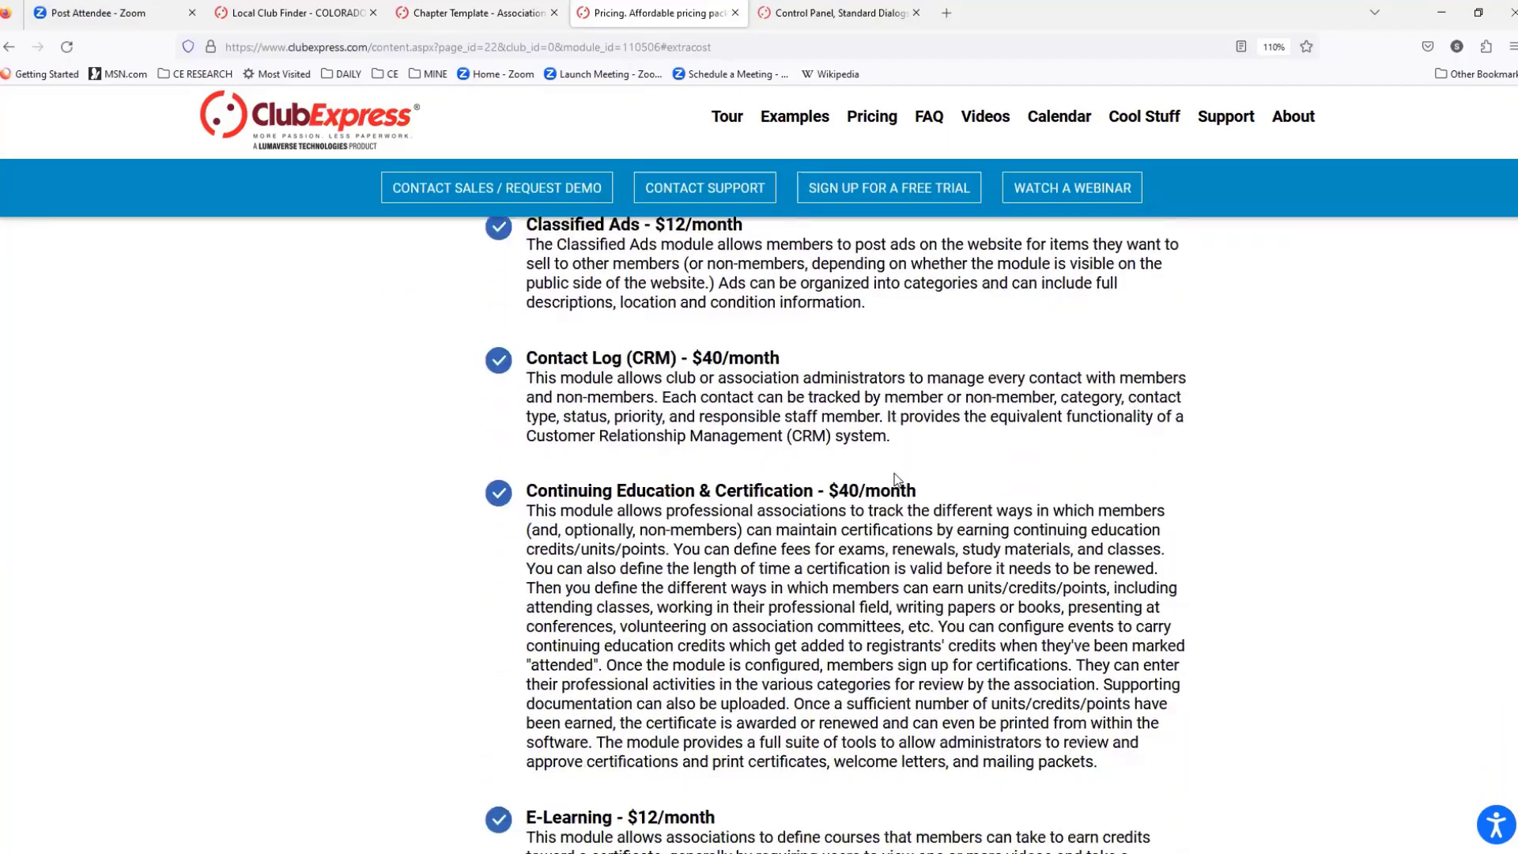
scroll(896, 475, down, 10)
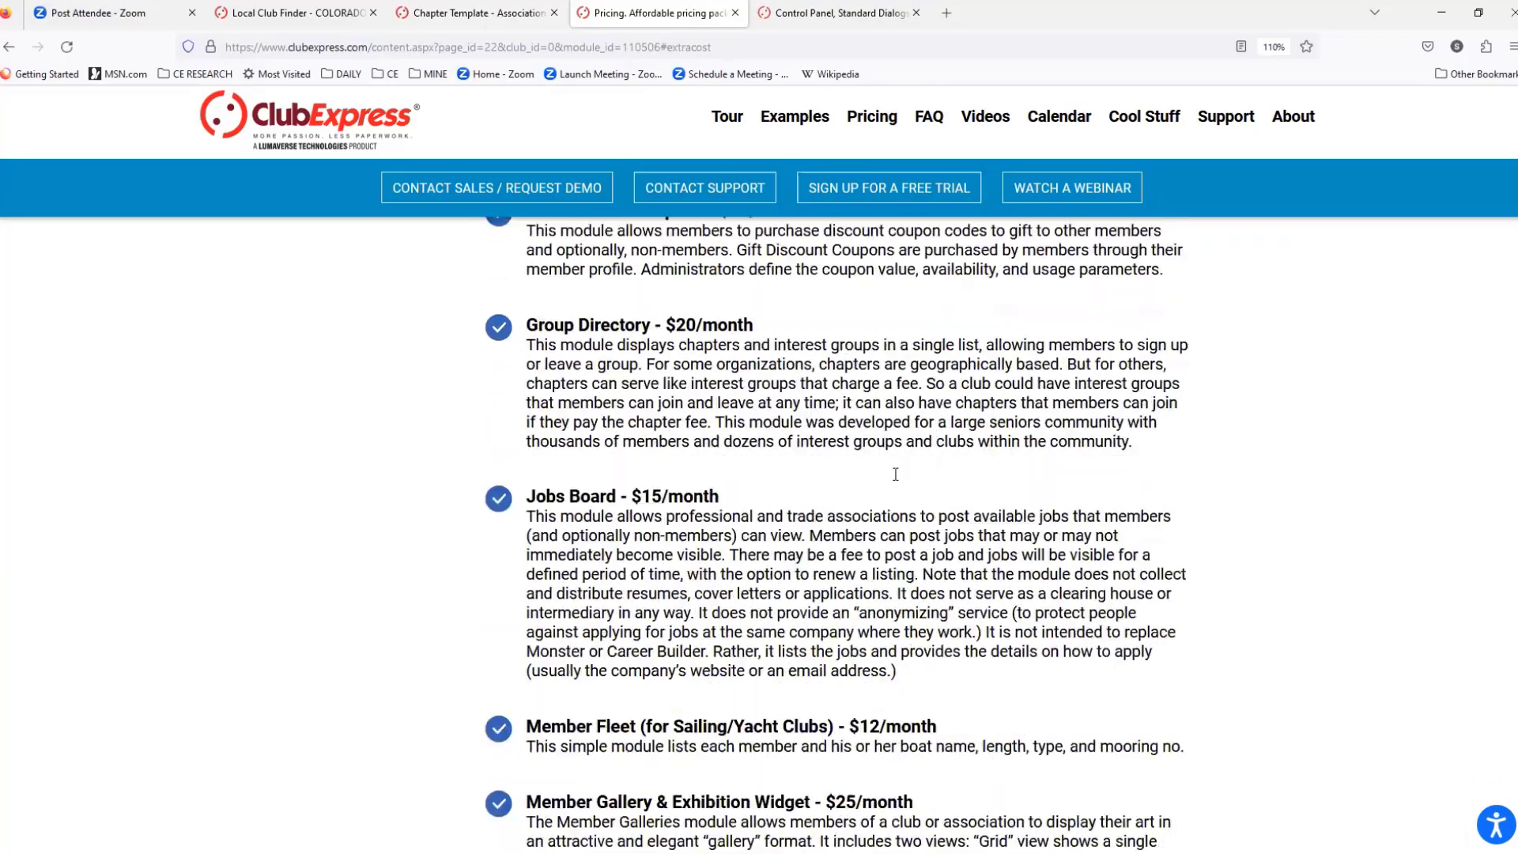
scroll(896, 474, down, 12)
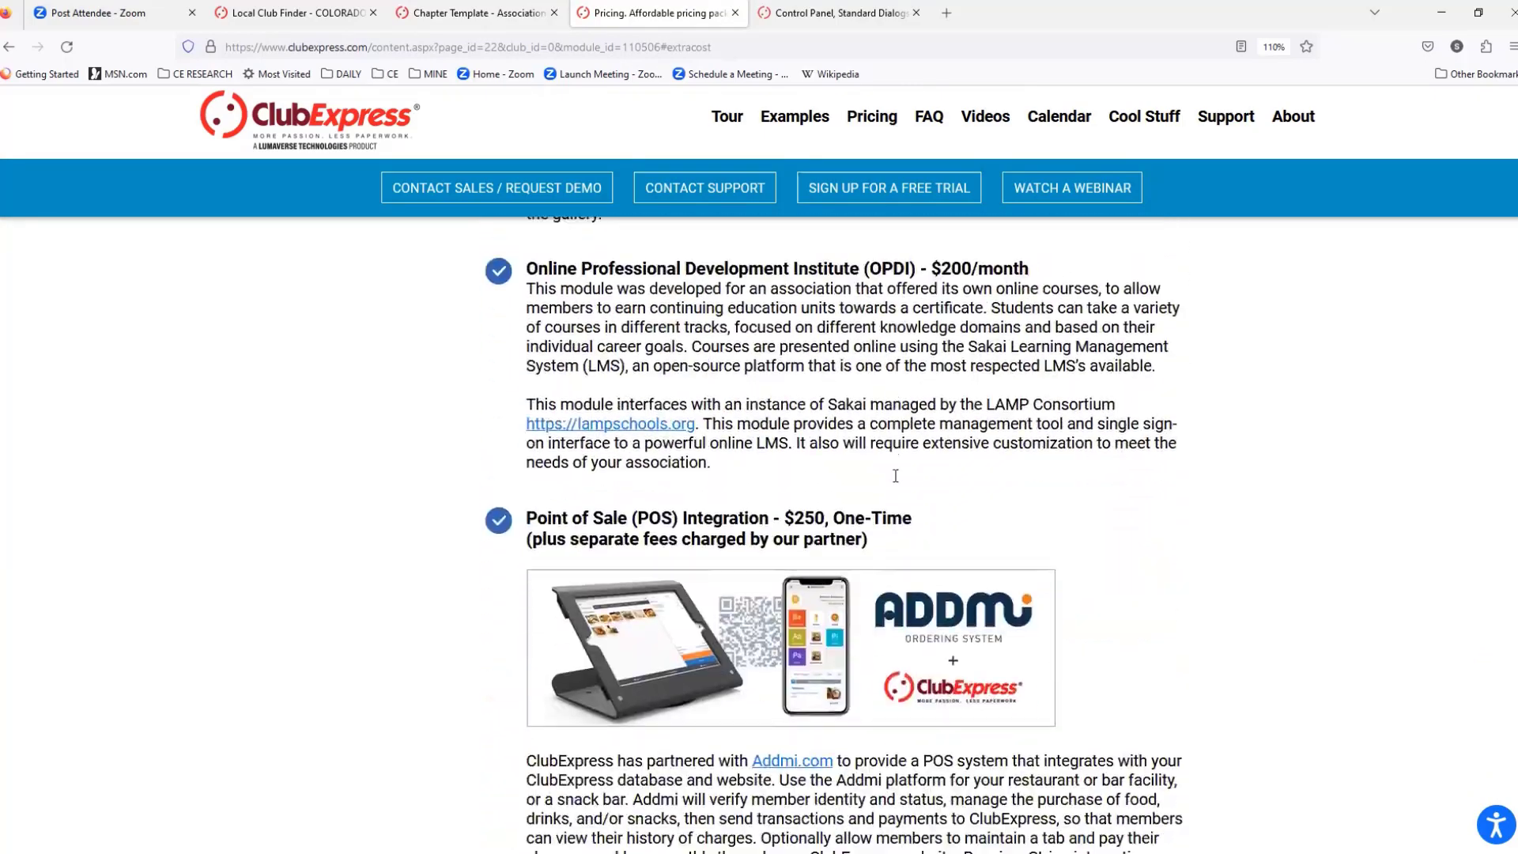
scroll(896, 479, down, 12)
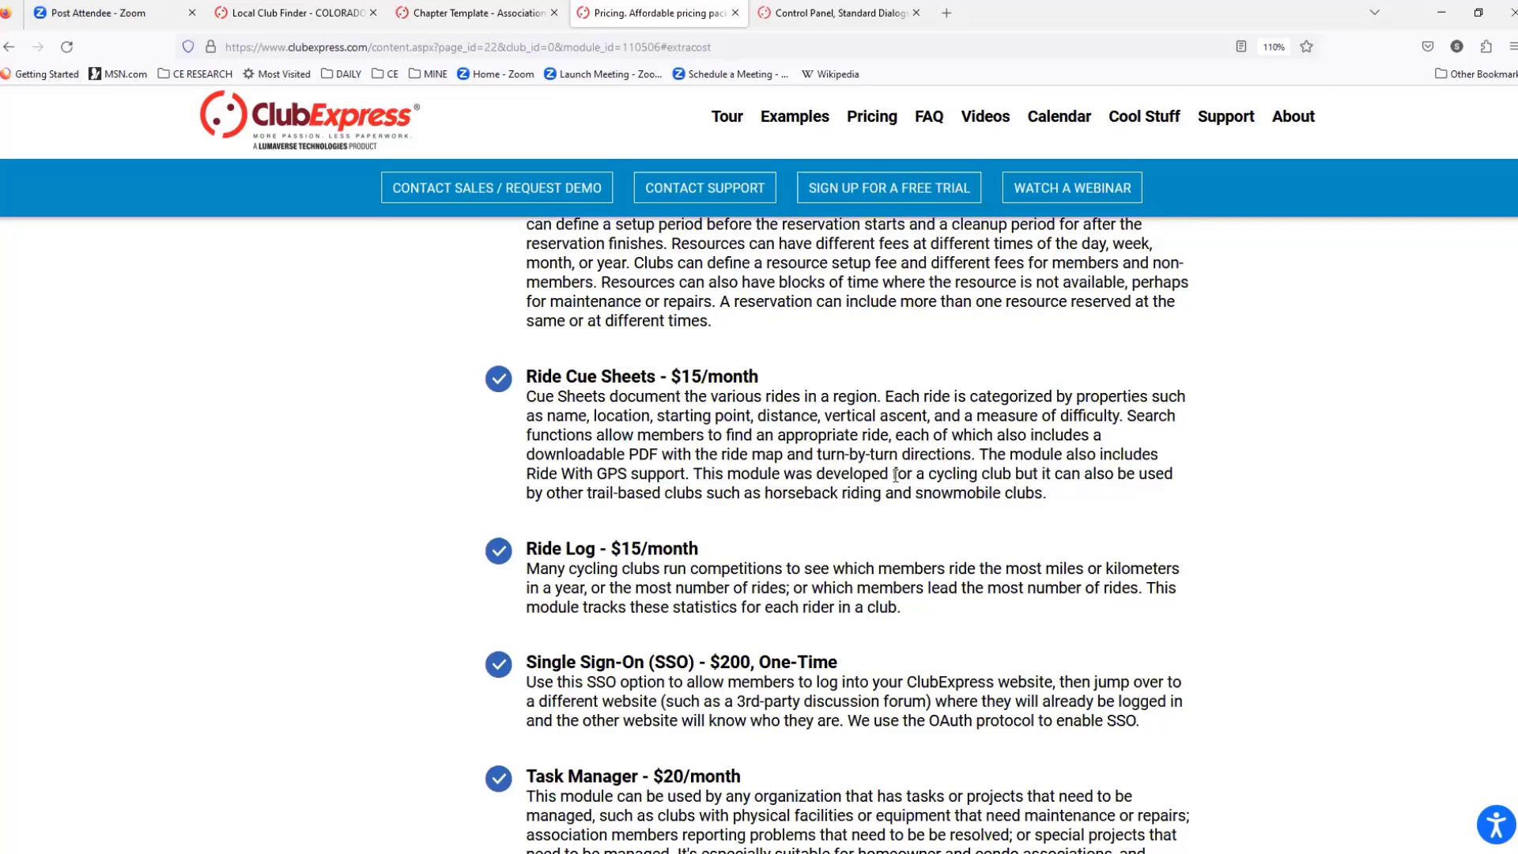
scroll(895, 476, down, 4)
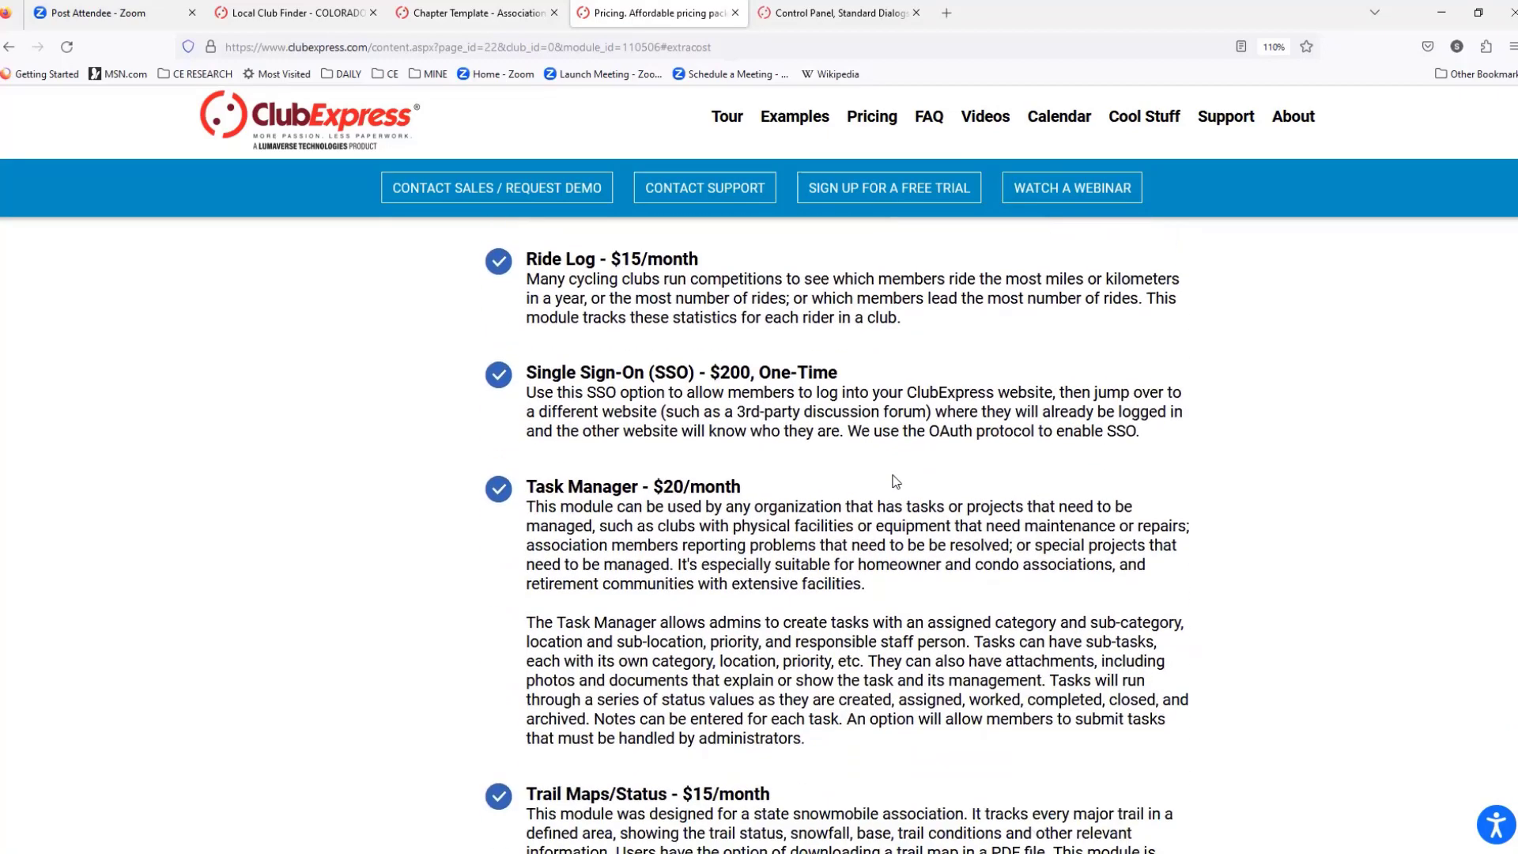
Highlight the Ride Log and Trail Maps/Status module descriptions in the extra-cost functions list
scroll(896, 478, up, 3)
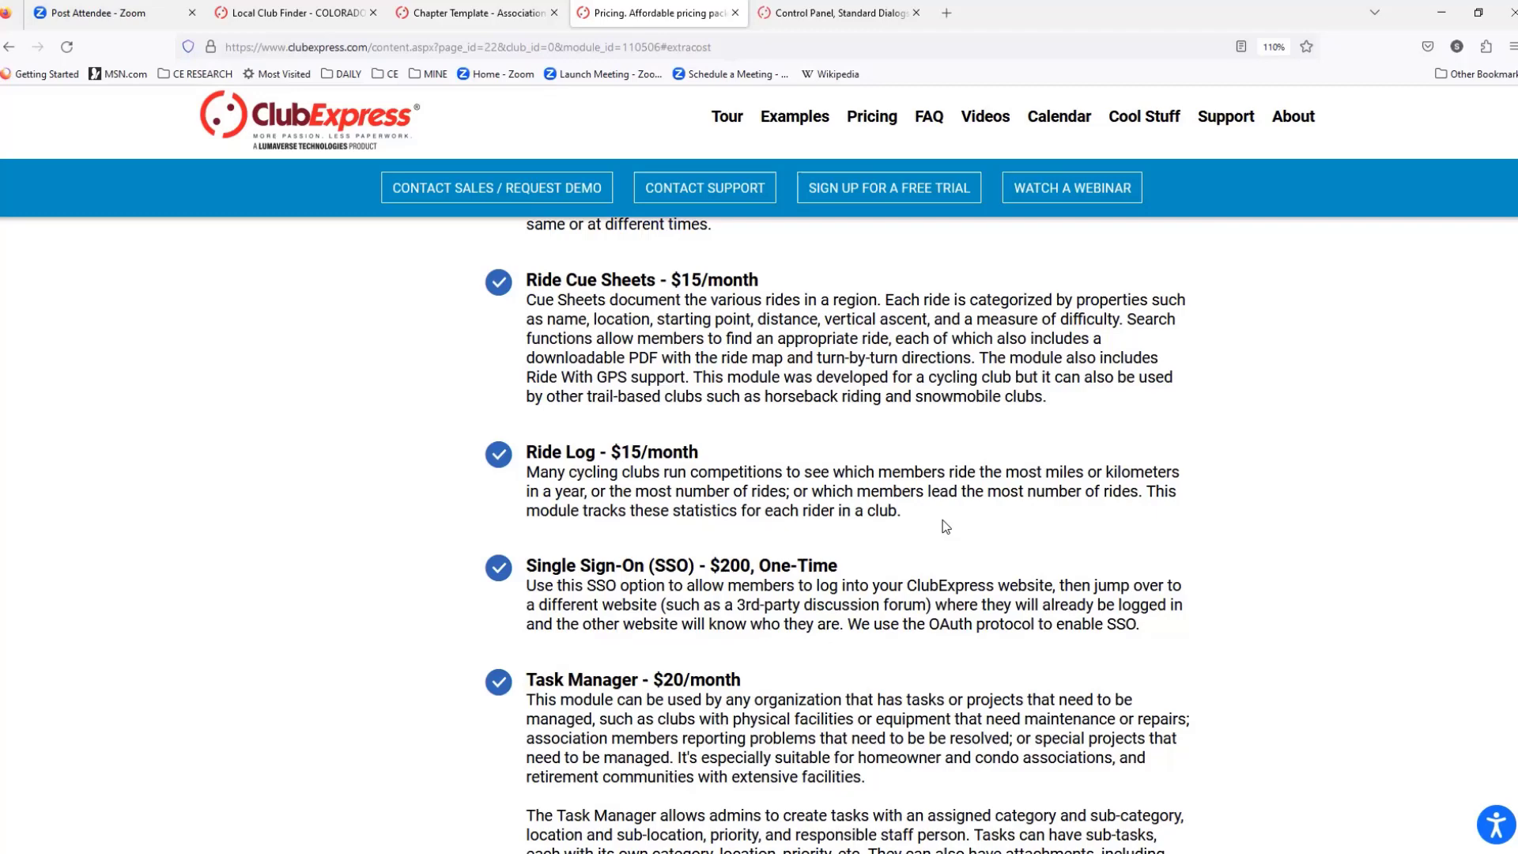
drag(924, 520, 528, 459)
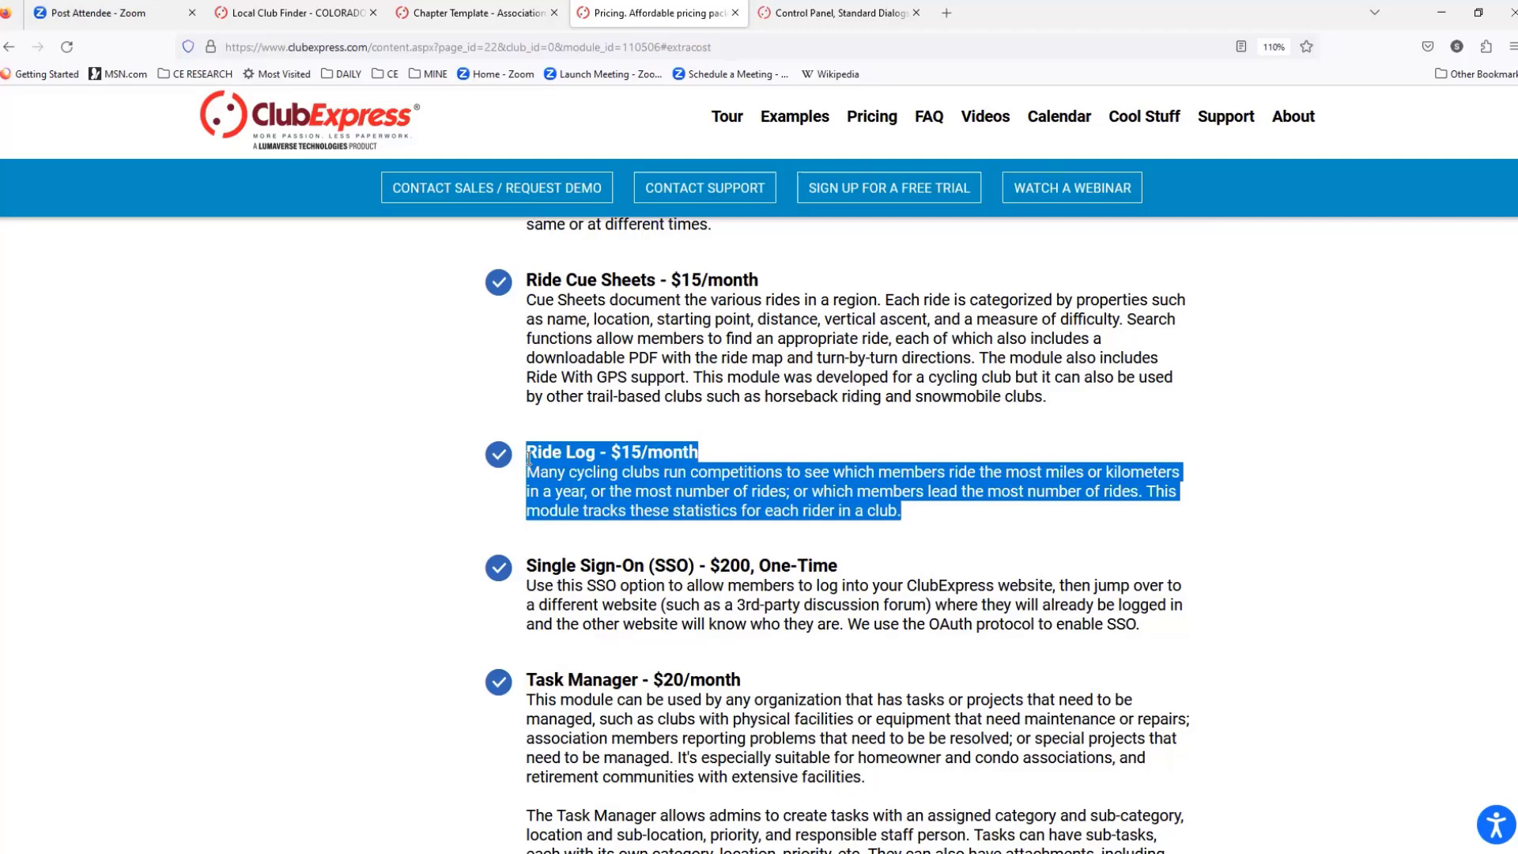
scroll(640, 458, down, 2)
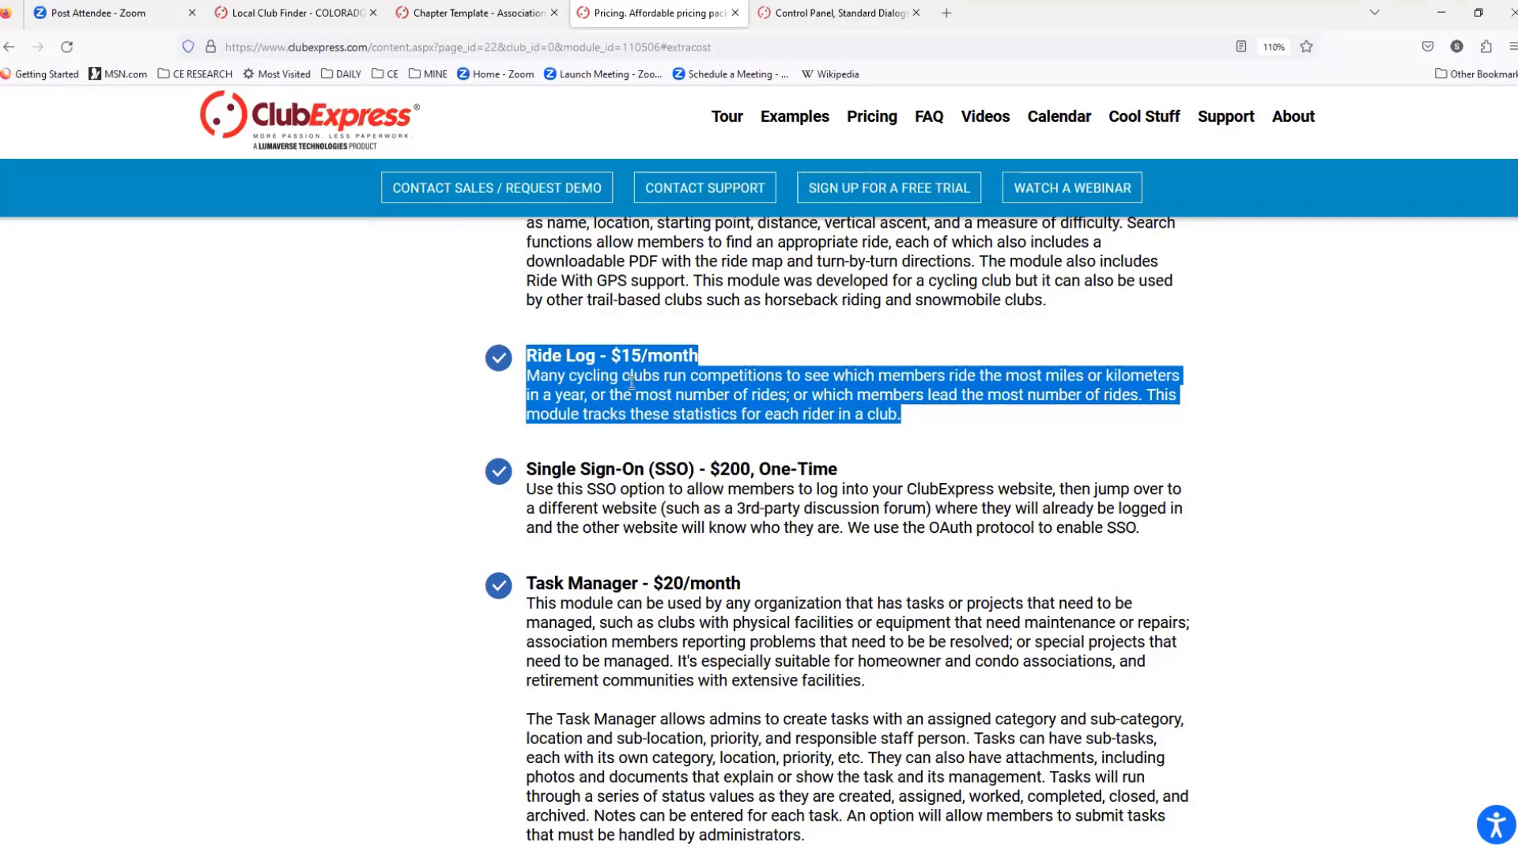
scroll(860, 419, down, 2)
scroll(860, 419, down, 4)
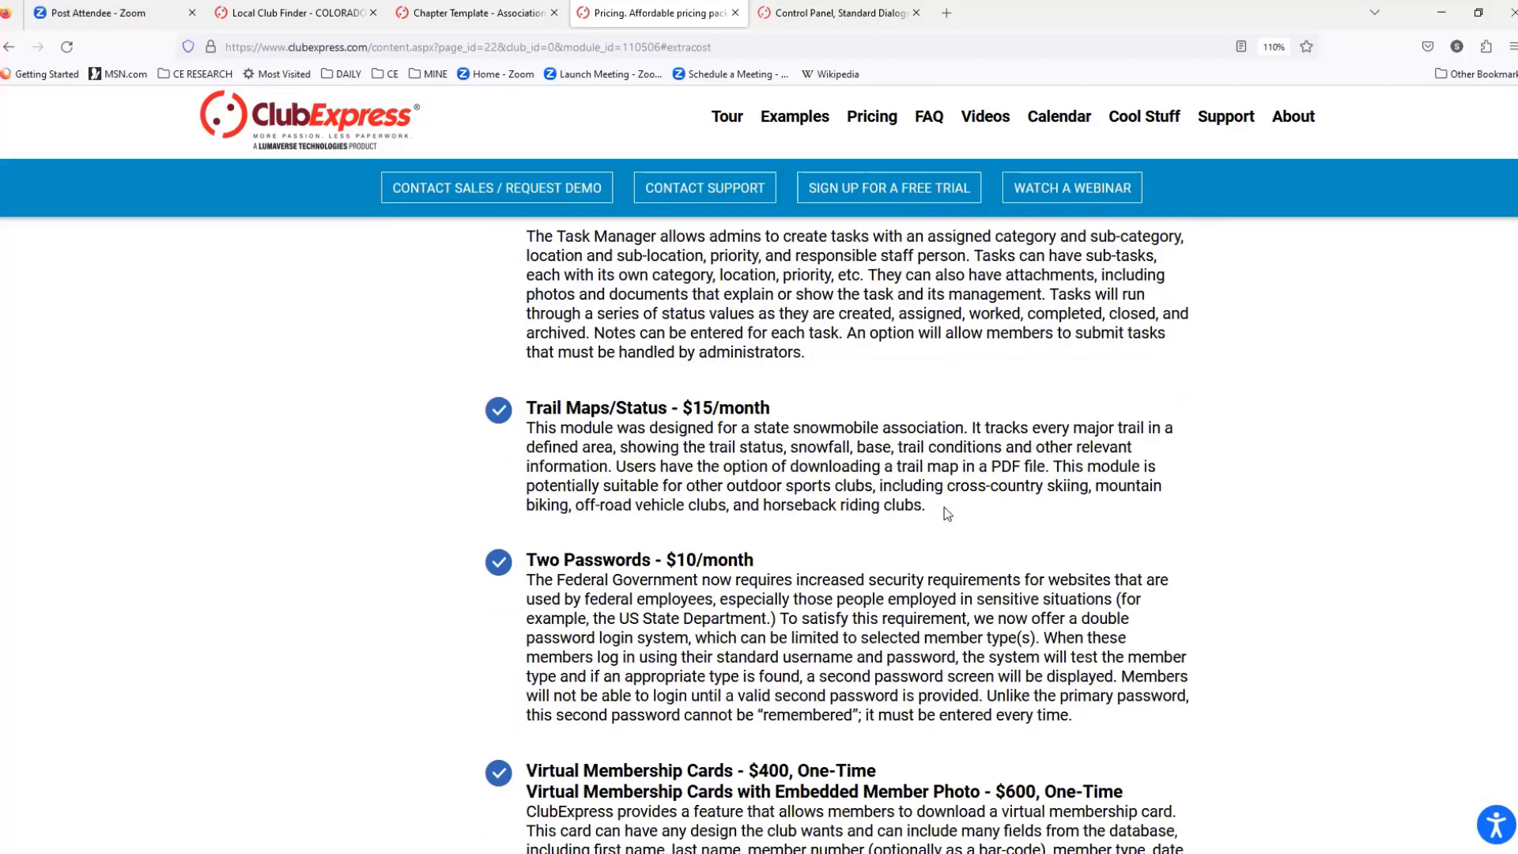
drag(926, 507, 527, 405)
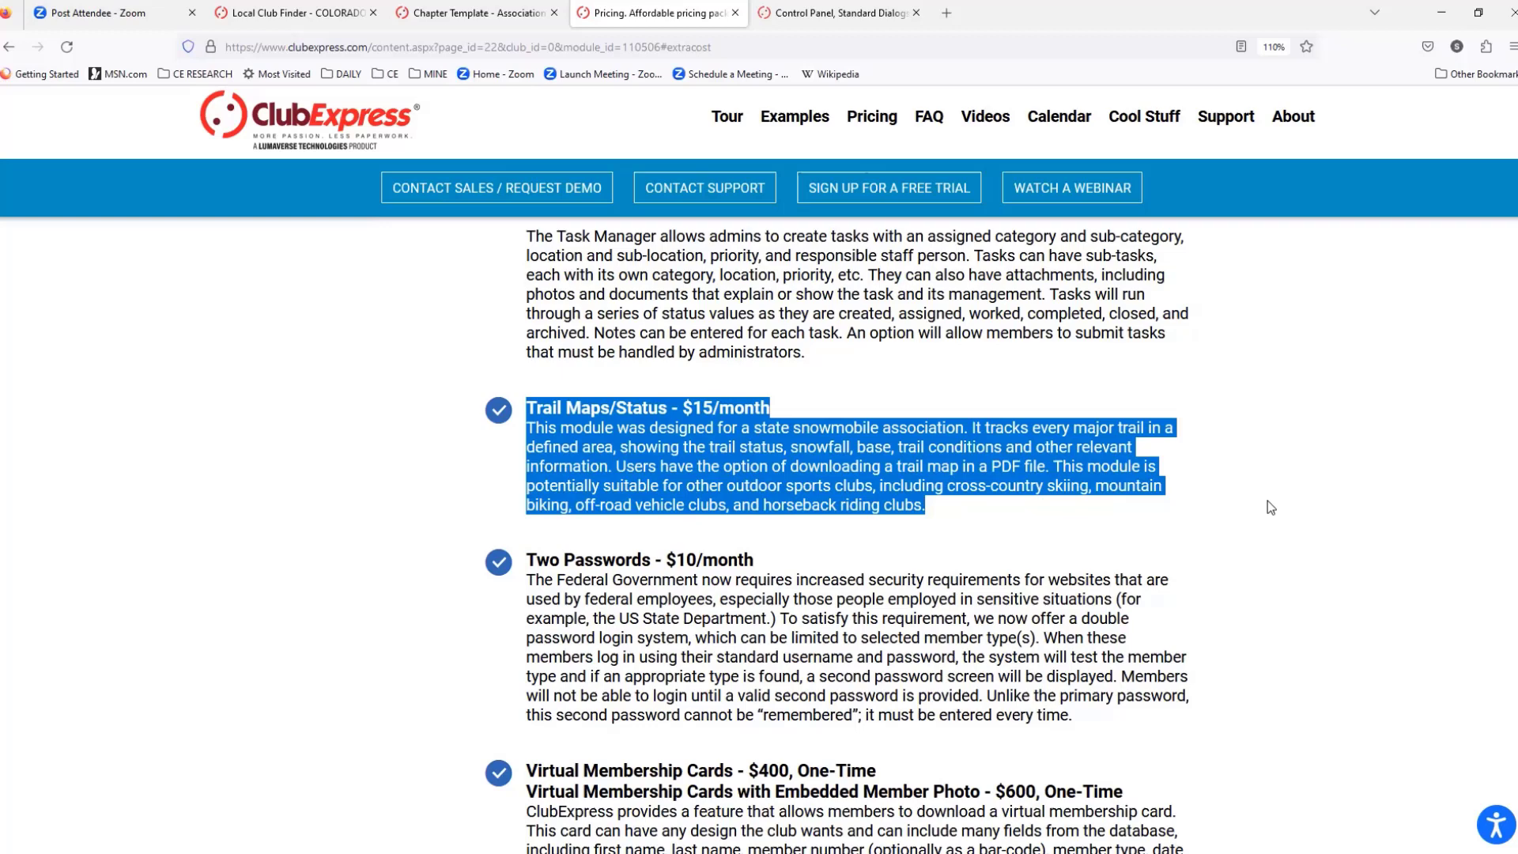
Go back to the Classified Ads module in the extra-cost list, highlight its description, and clear the highlight
scroll(1284, 452, up, 4)
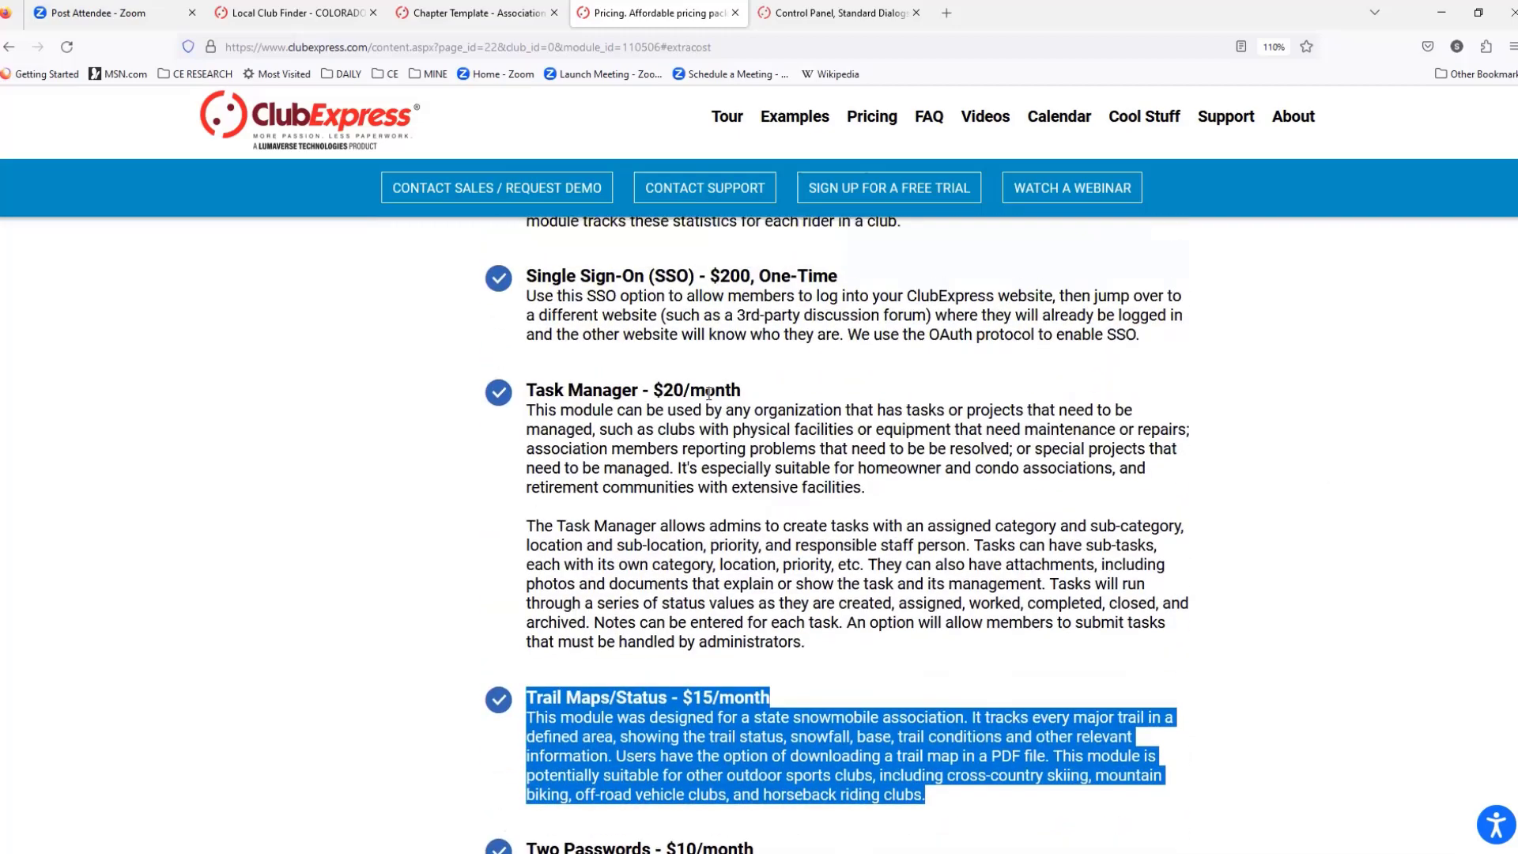
scroll(709, 393, up, 4)
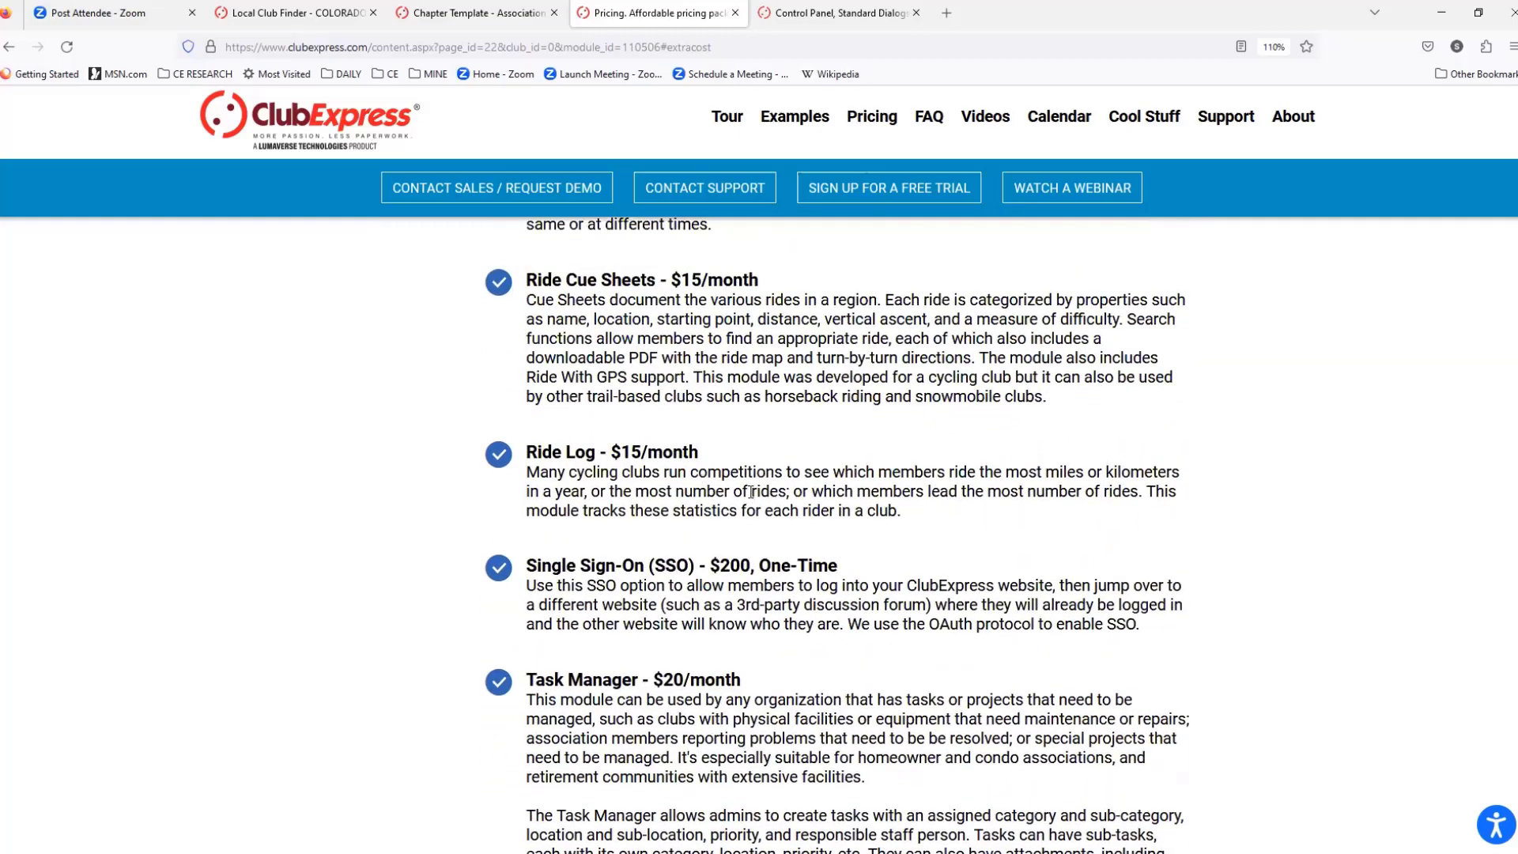
scroll(751, 492, up, 20)
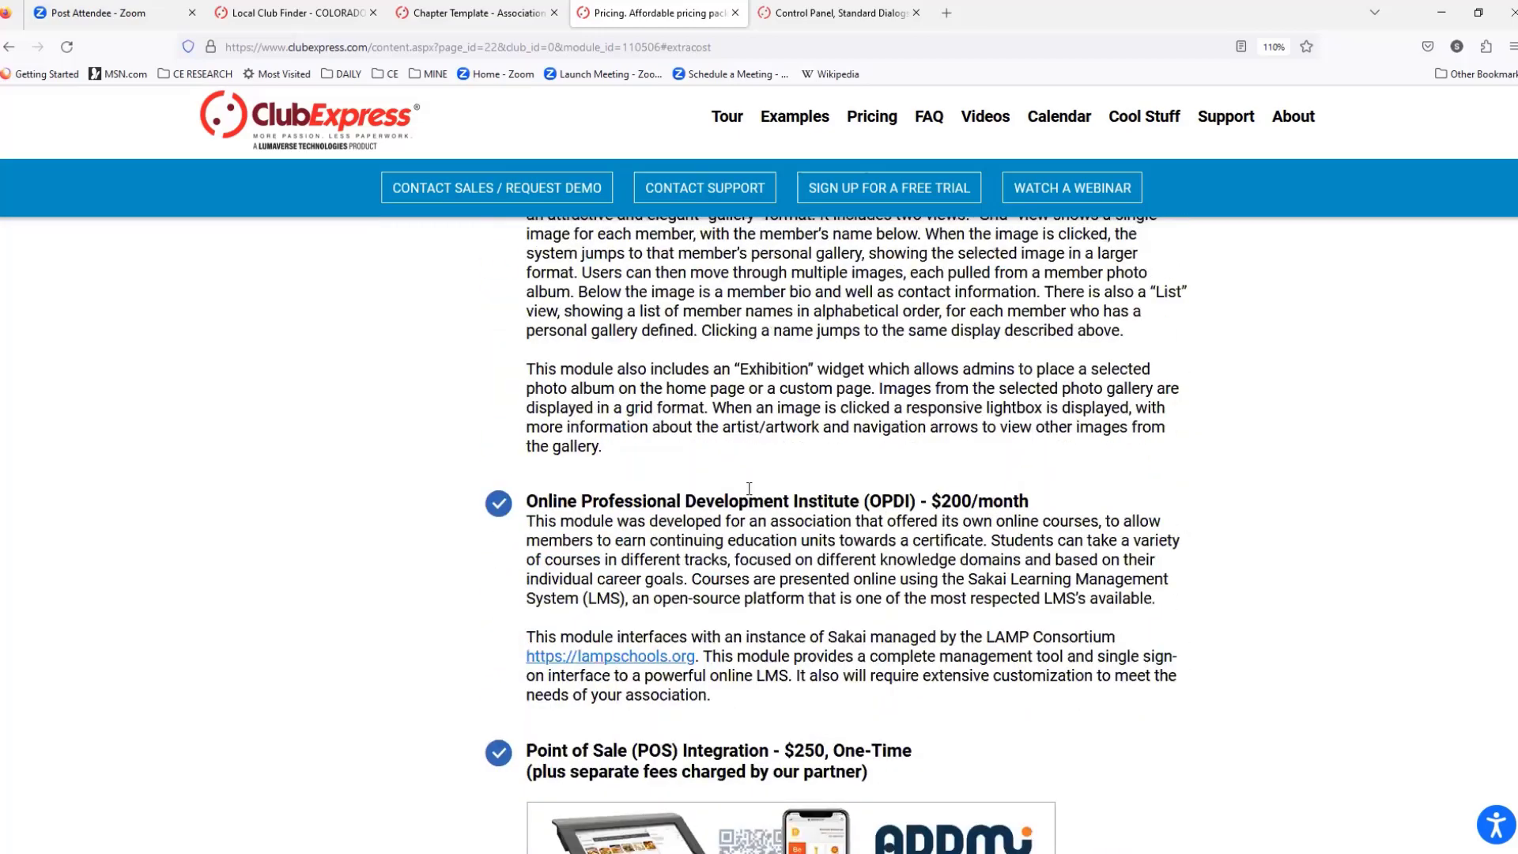
scroll(749, 488, up, 20)
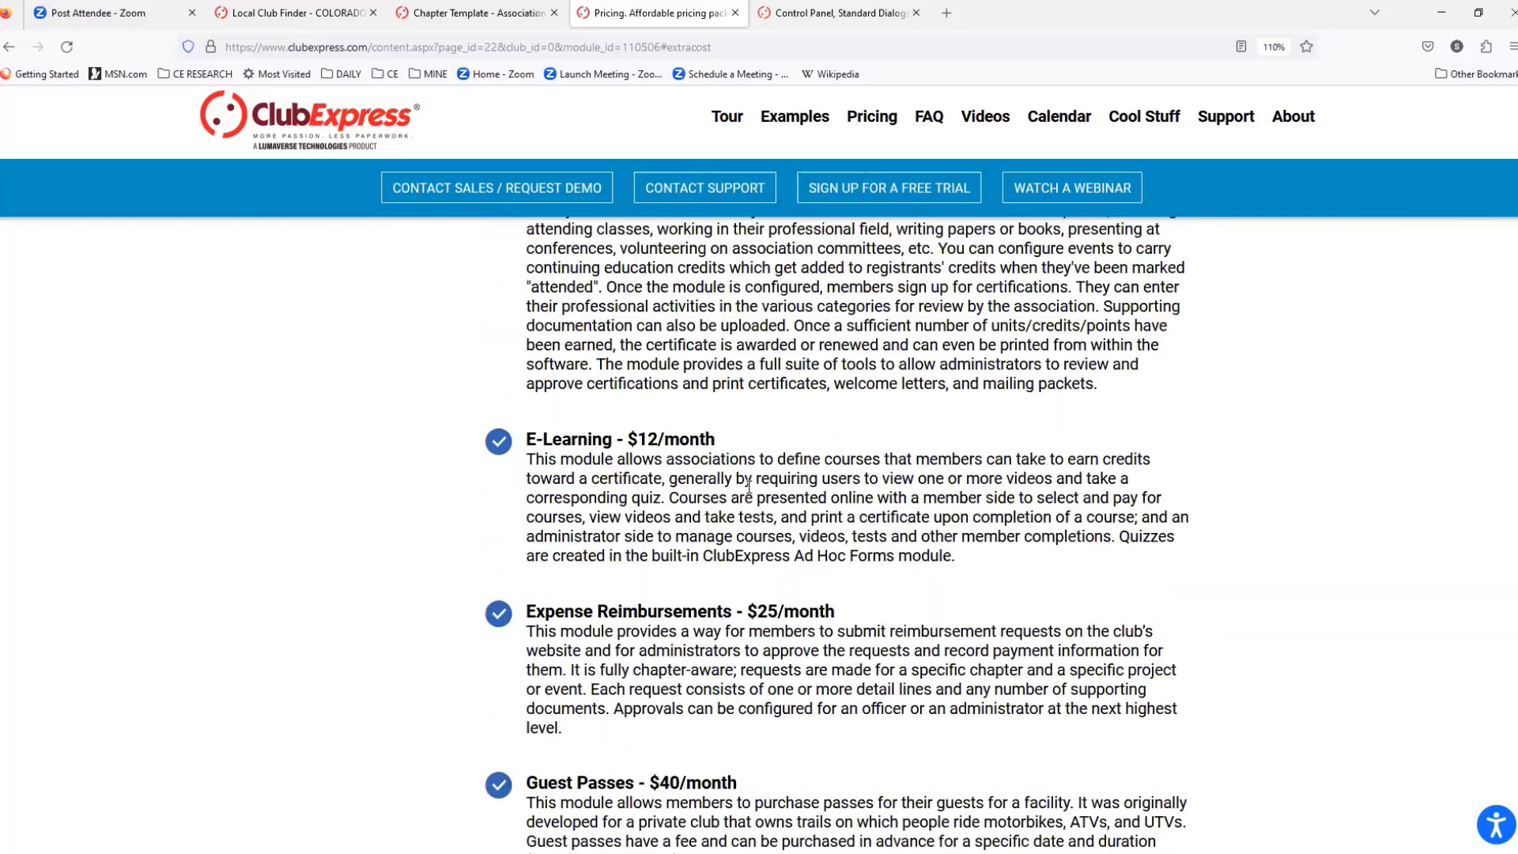
scroll(749, 487, up, 8)
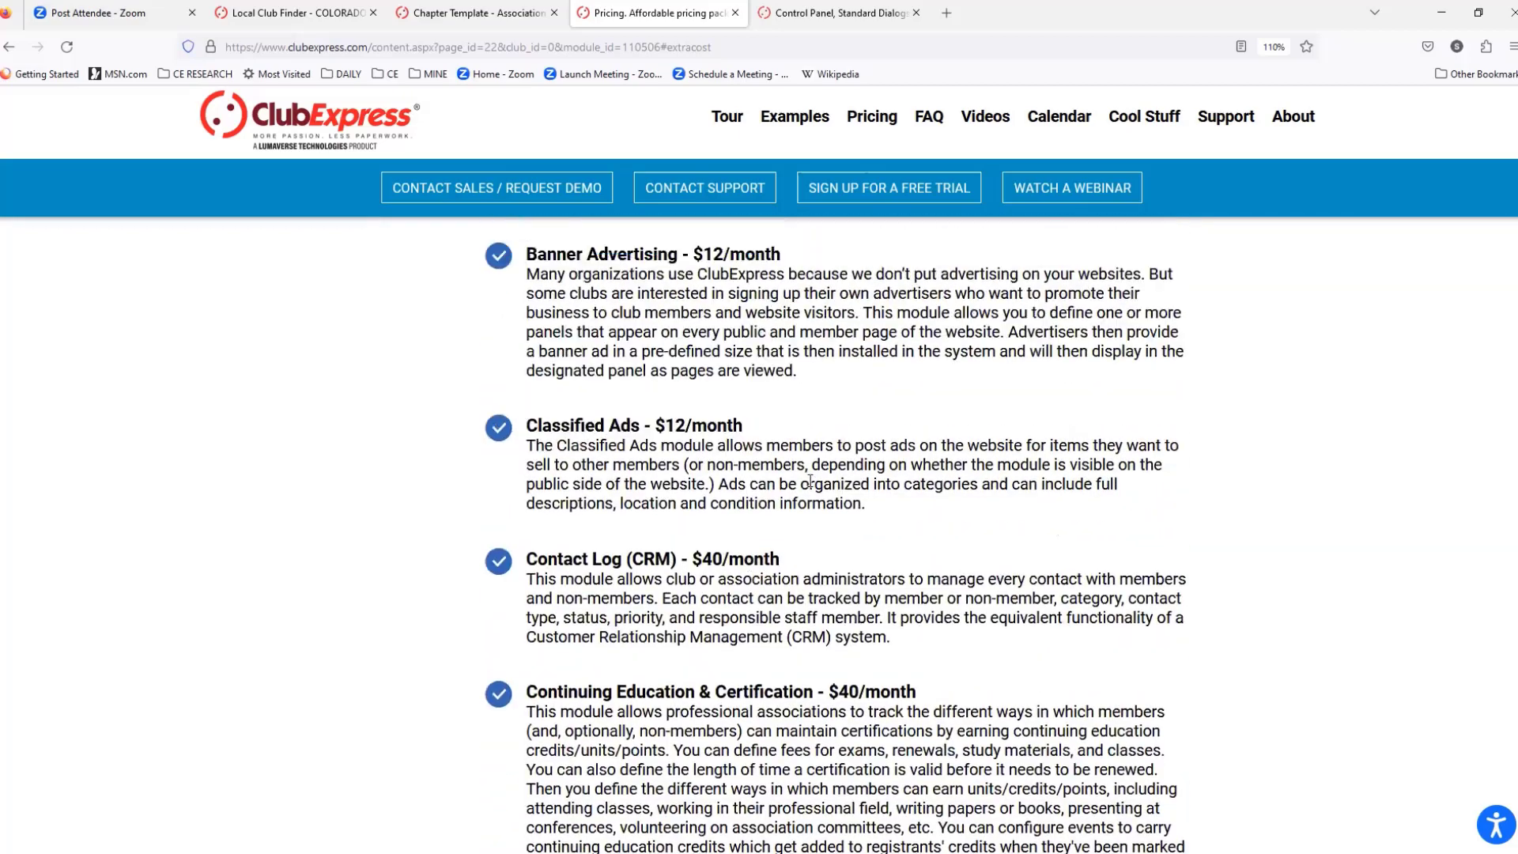
drag(879, 510, 538, 426)
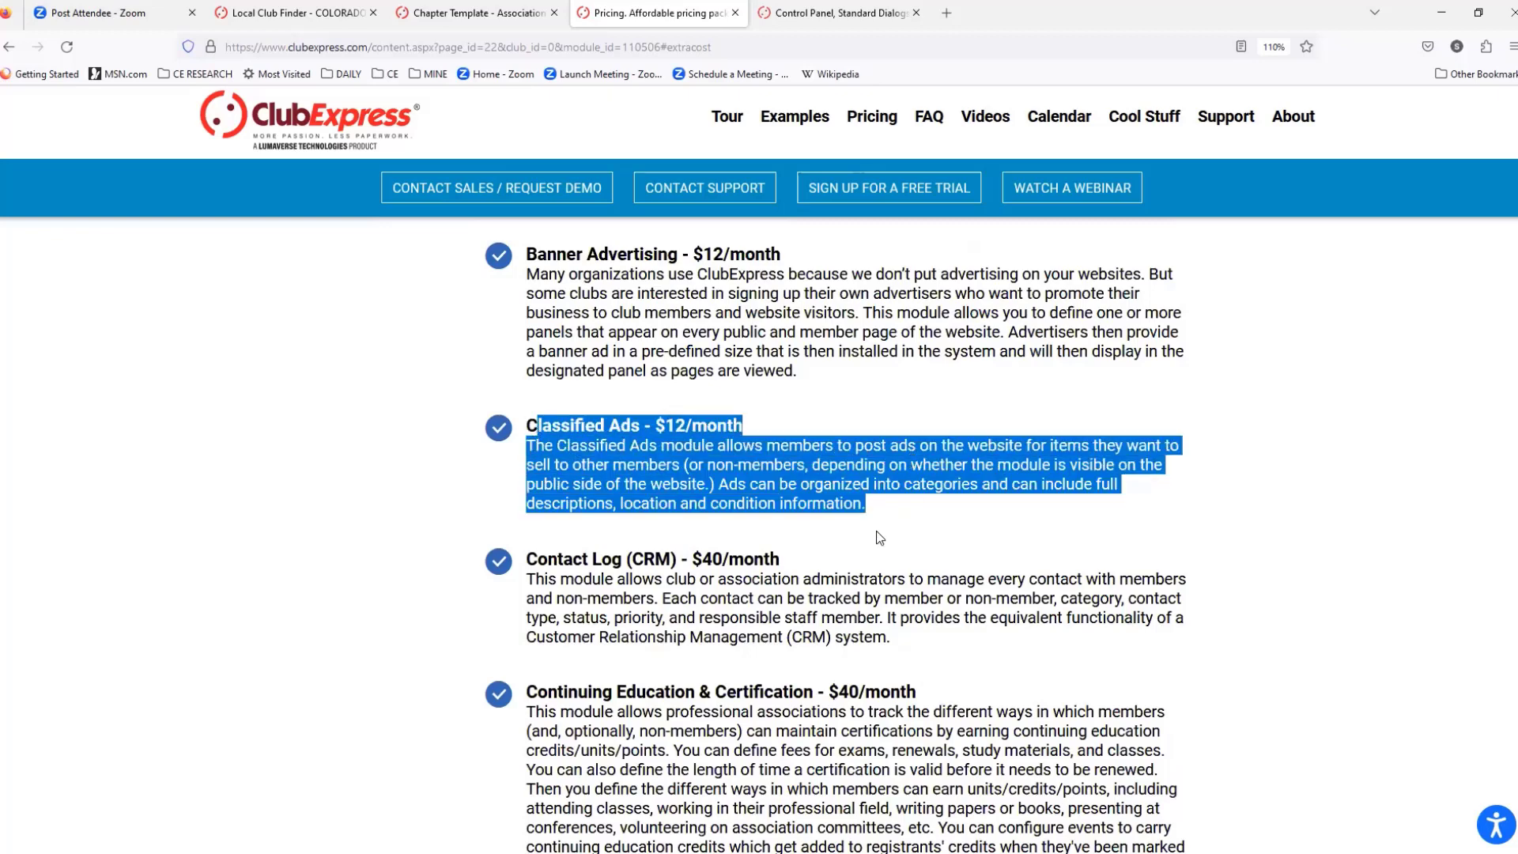
drag(876, 510, 524, 427)
click(1193, 497)
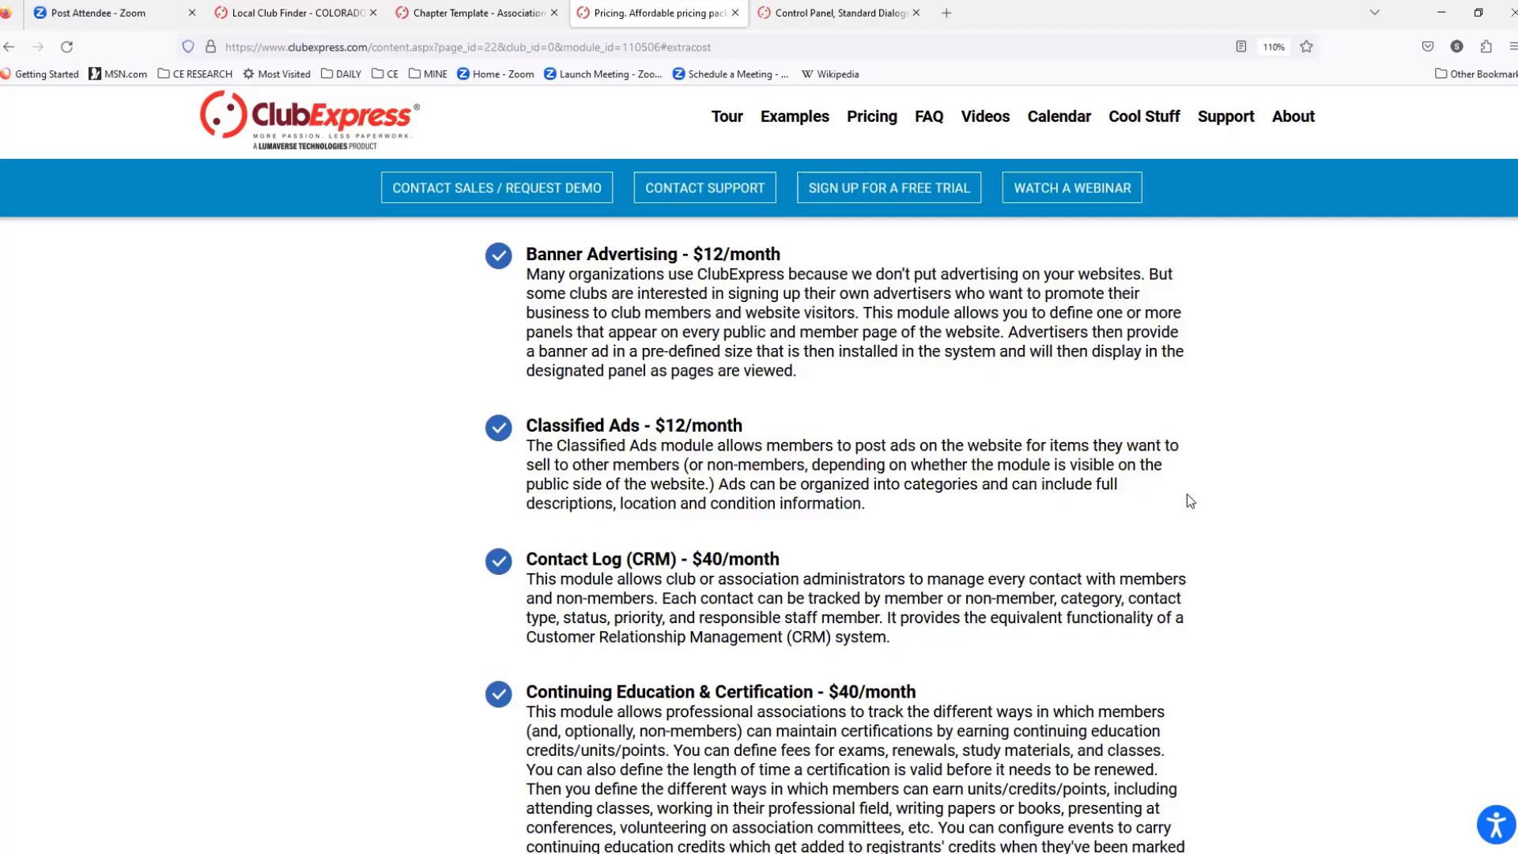
View the Monthly Hosting Fee section briefly and review the One-Time Setup Fee packages from Basic Setup to Pro Pack
scroll(1187, 497, up, 10)
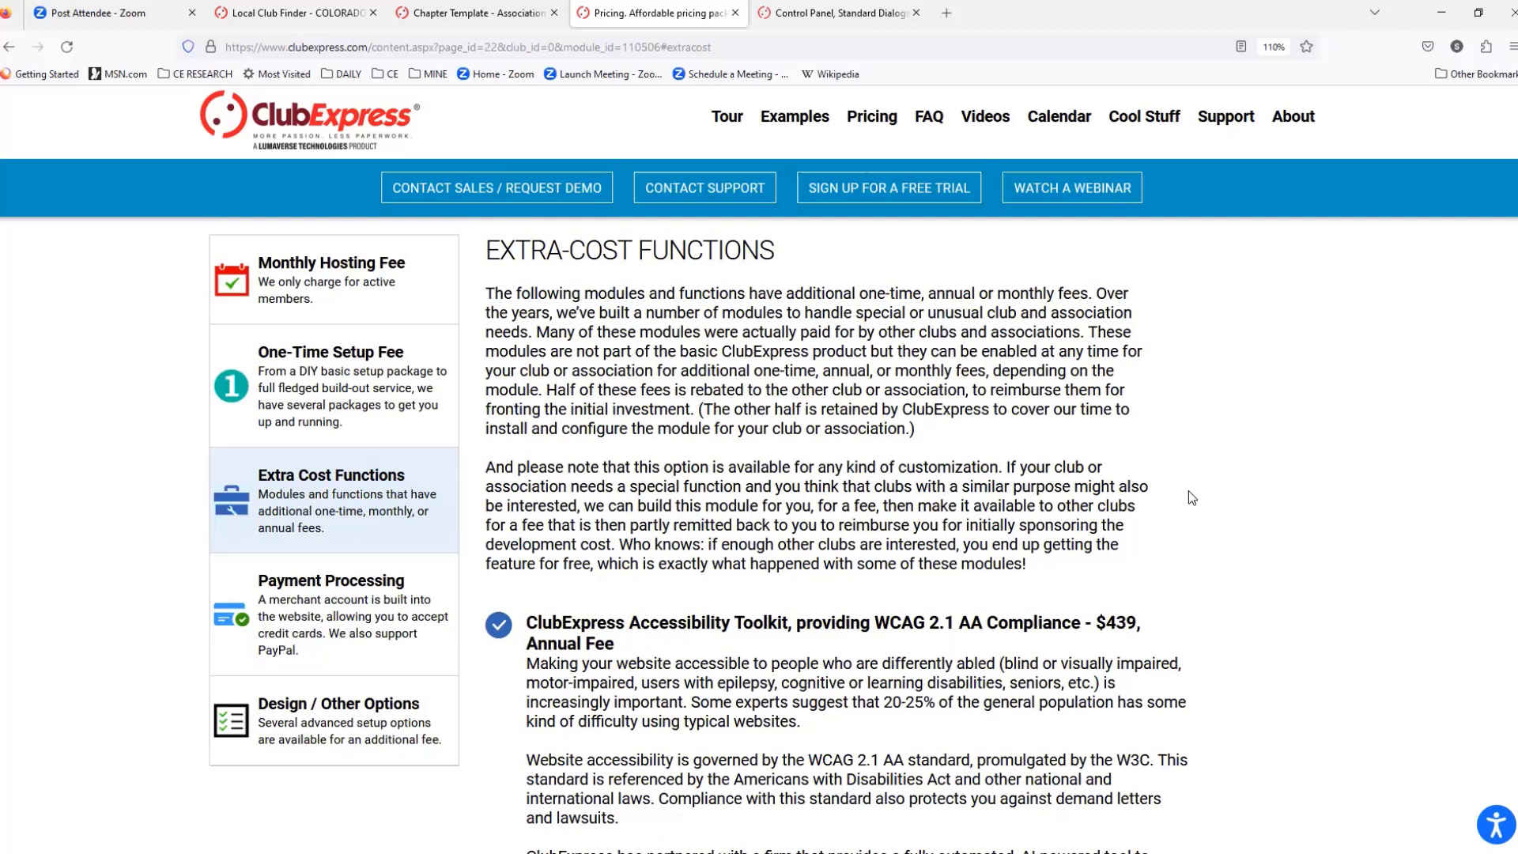
click(361, 282)
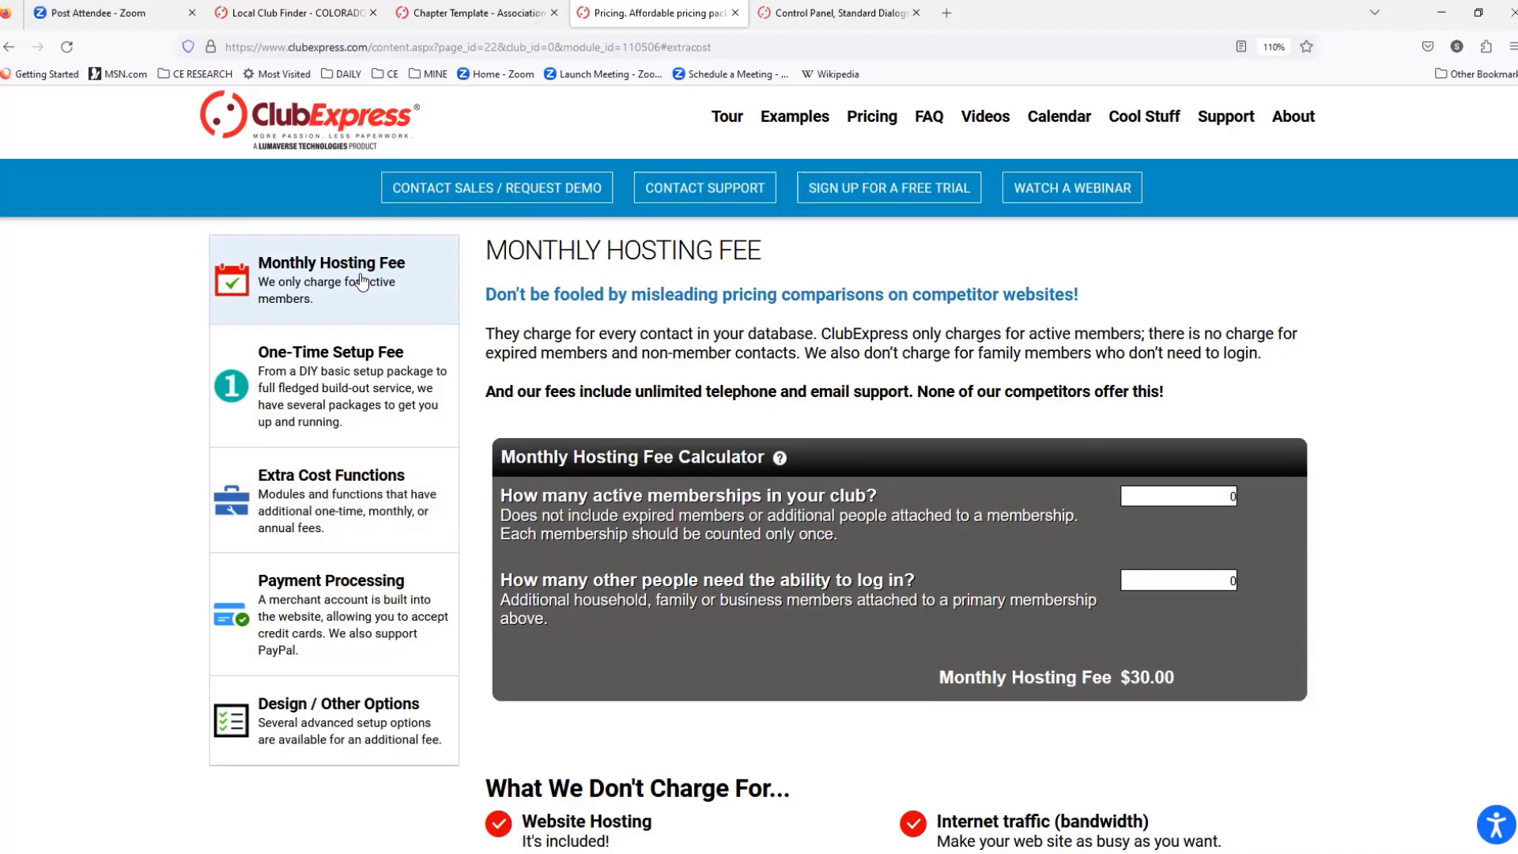
click(308, 365)
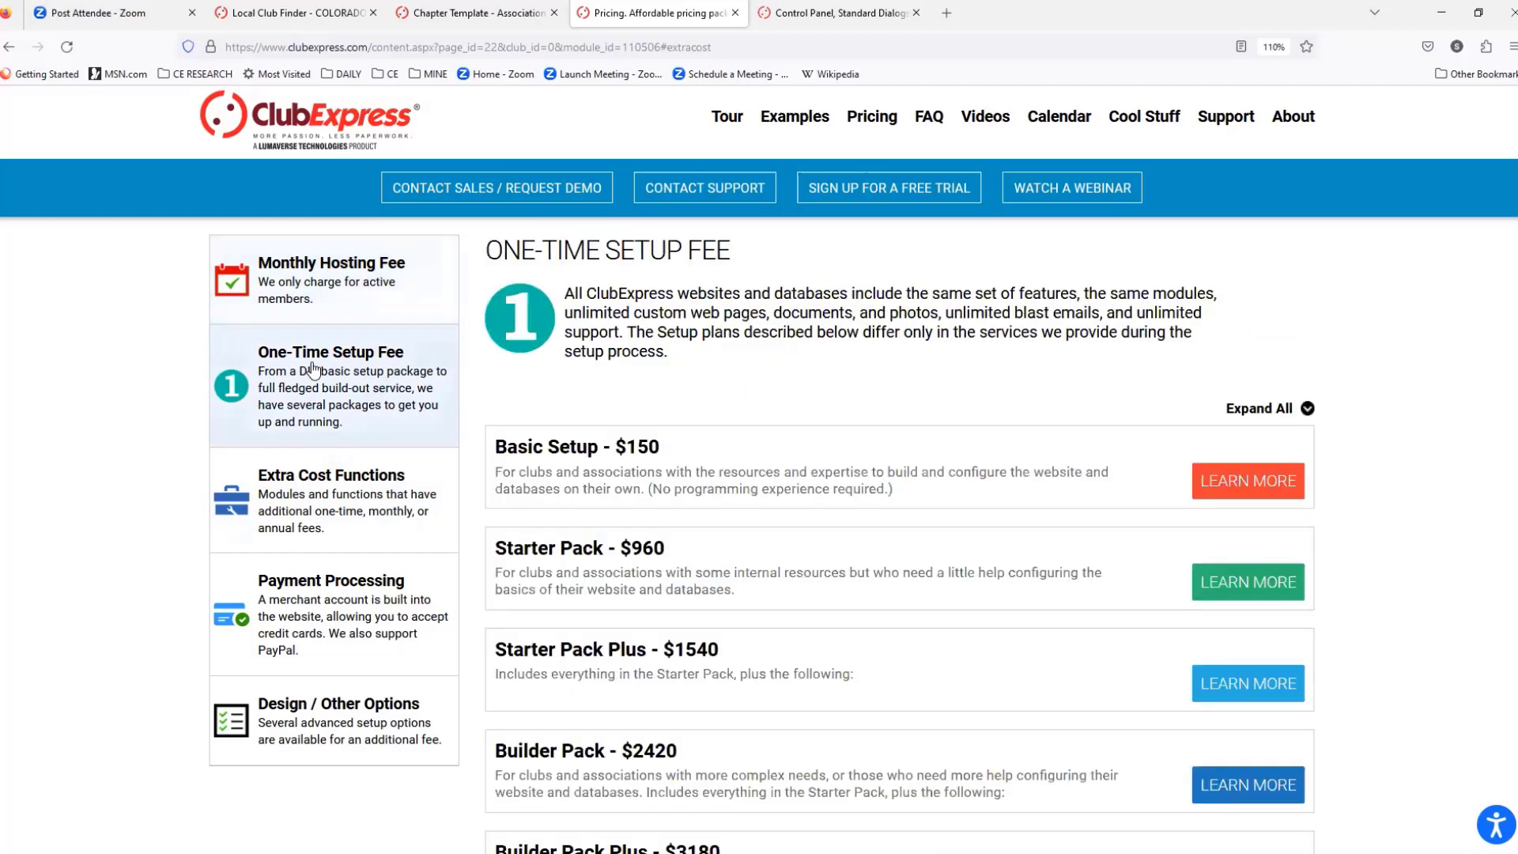
scroll(810, 412, down, 2)
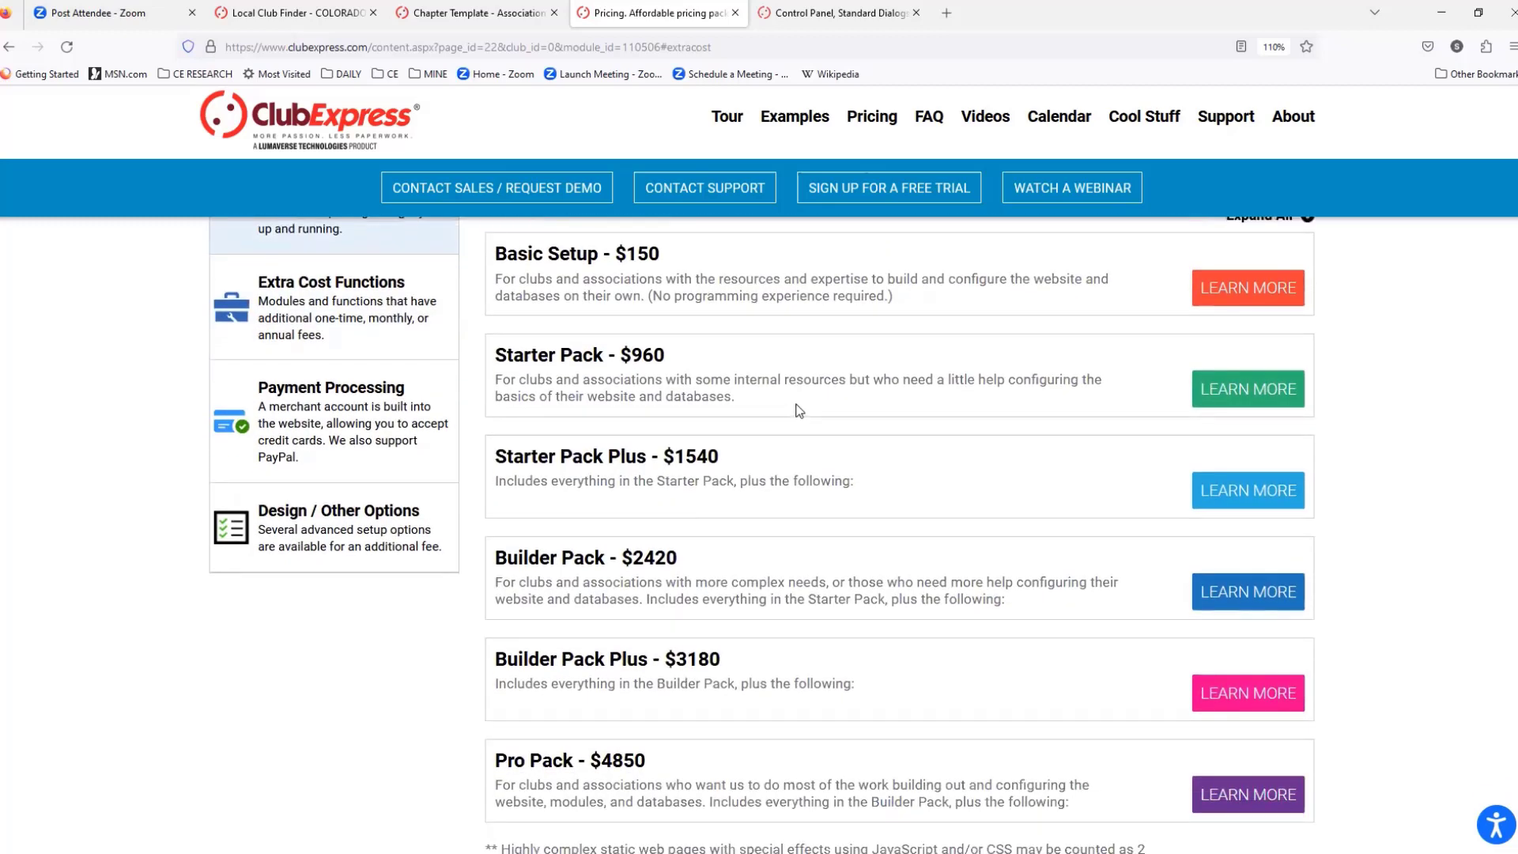
scroll(799, 407, up, 1)
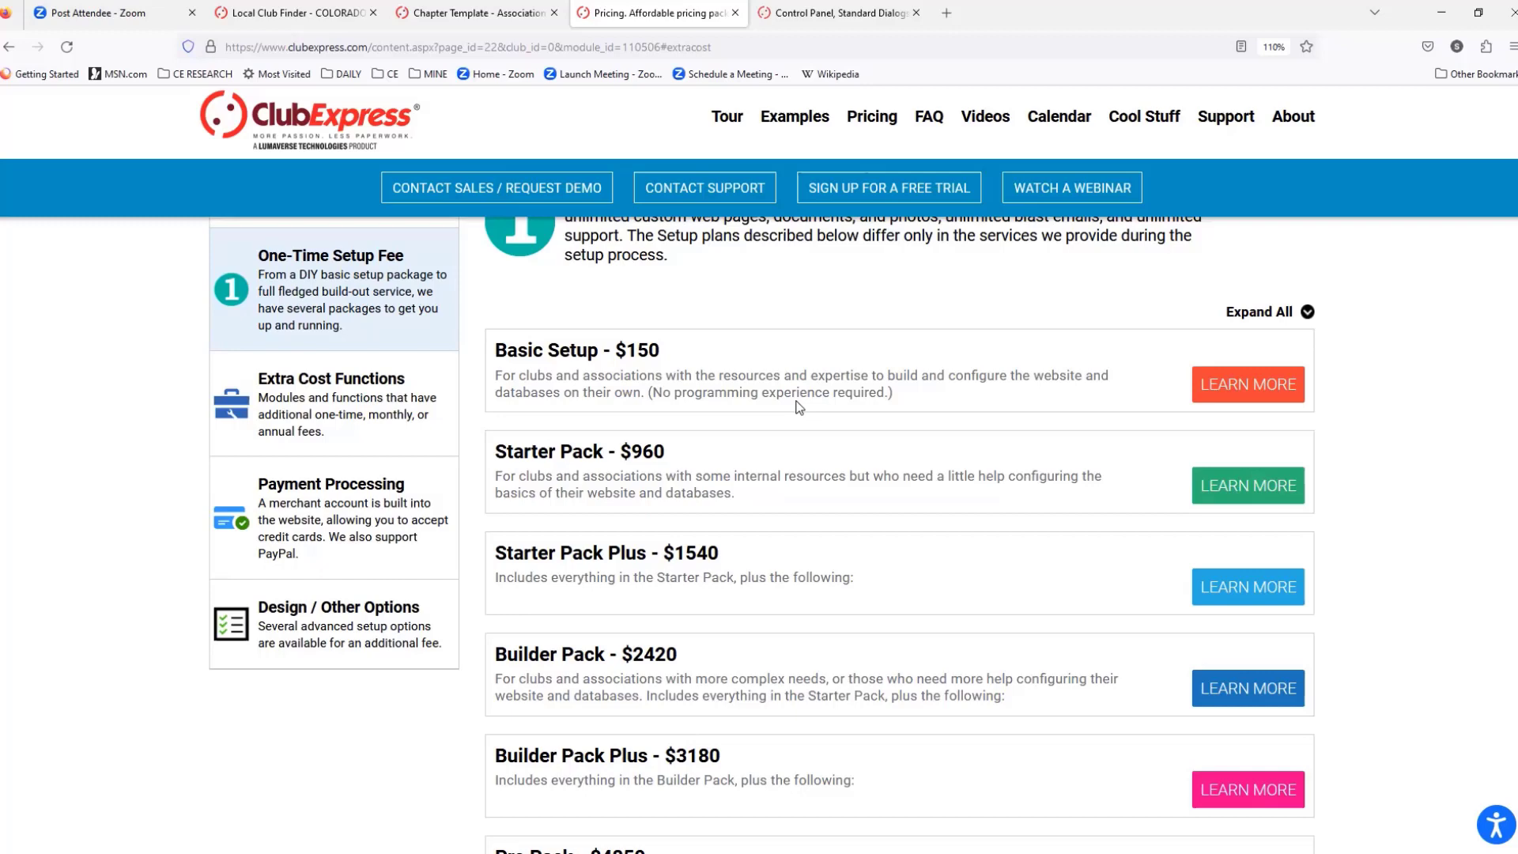
scroll(798, 408, down, 2)
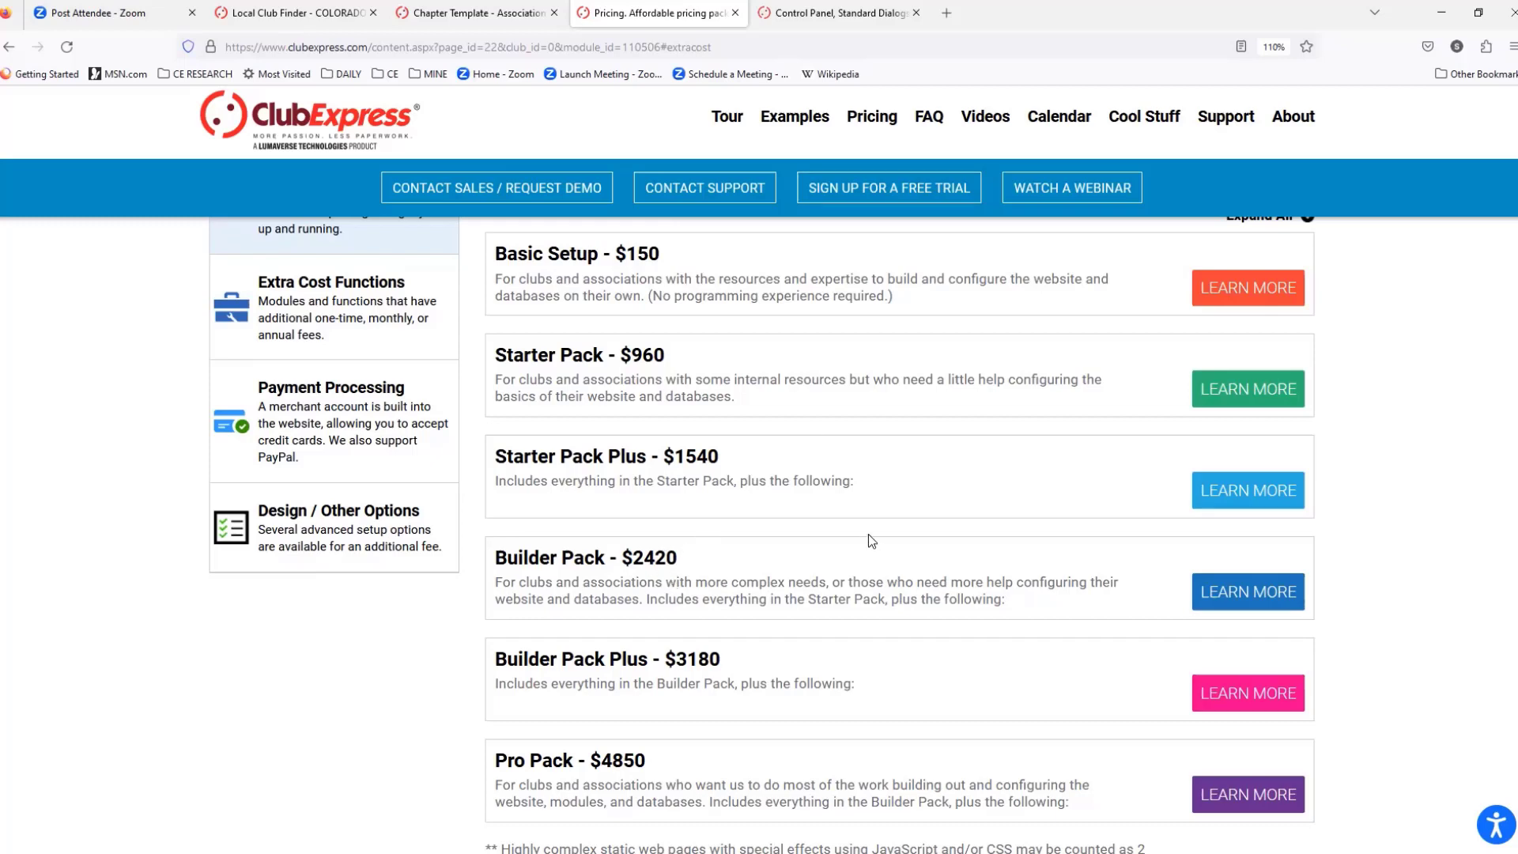
scroll(868, 535, up, 3)
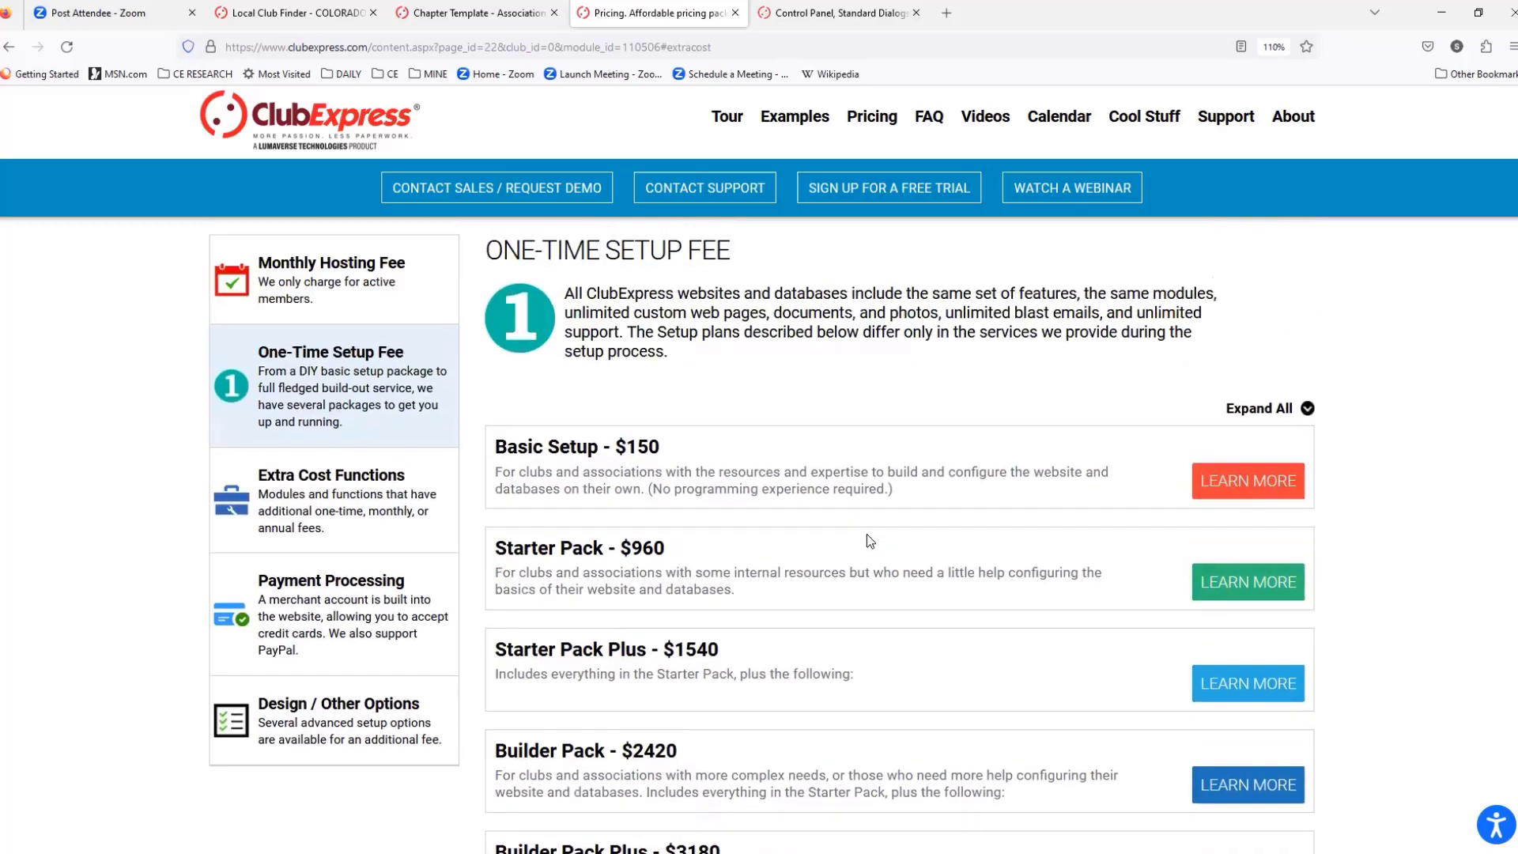
Open the Design / Other Options section and highlight the SSL Certificate description and its price list, clearing the highlight after reading
click(367, 729)
scroll(877, 575, down, 6)
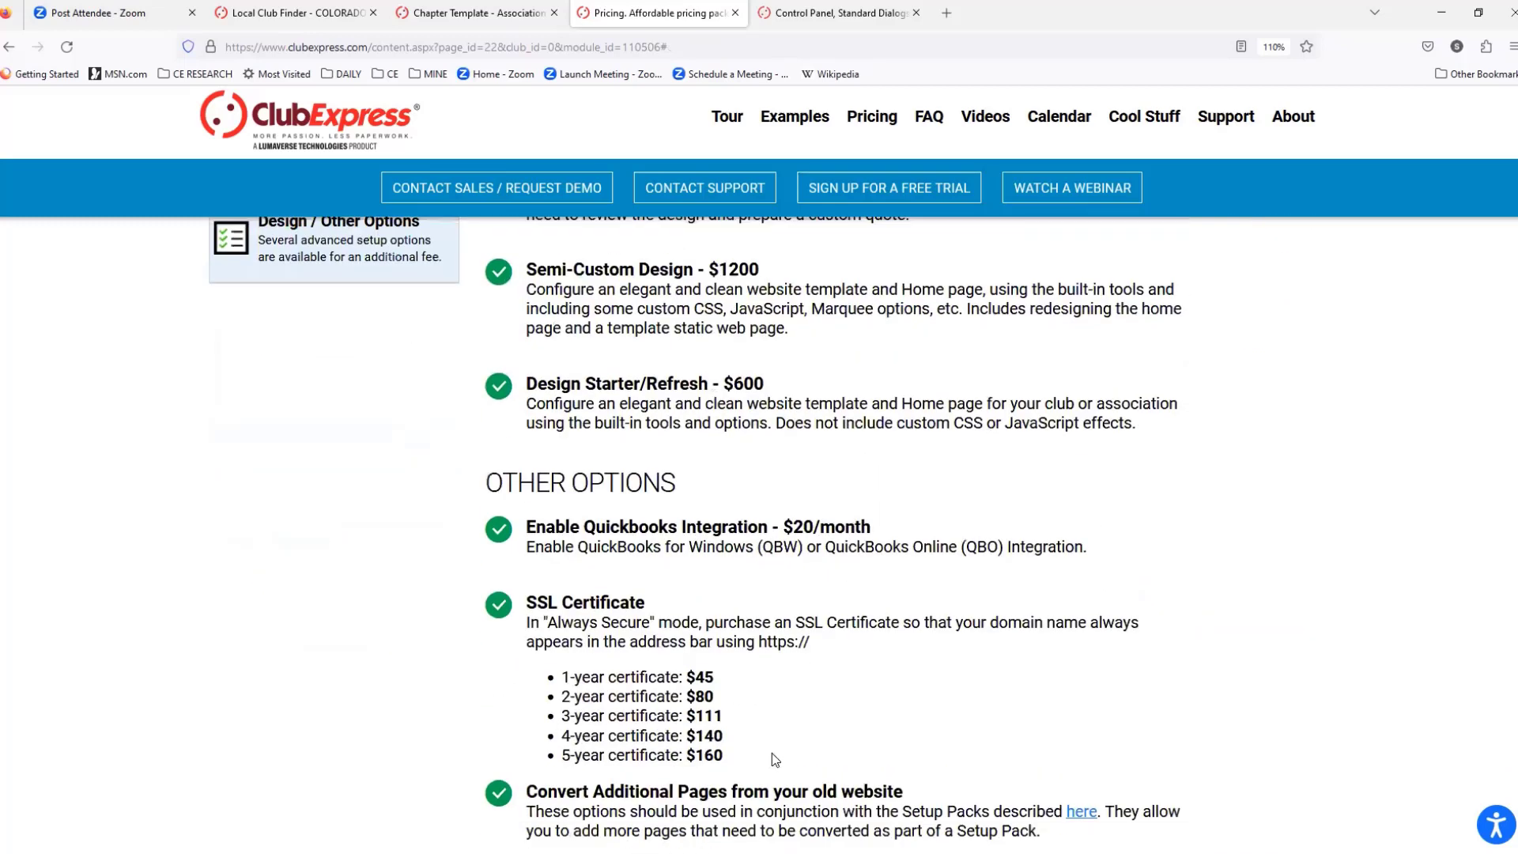
drag(775, 760, 525, 599)
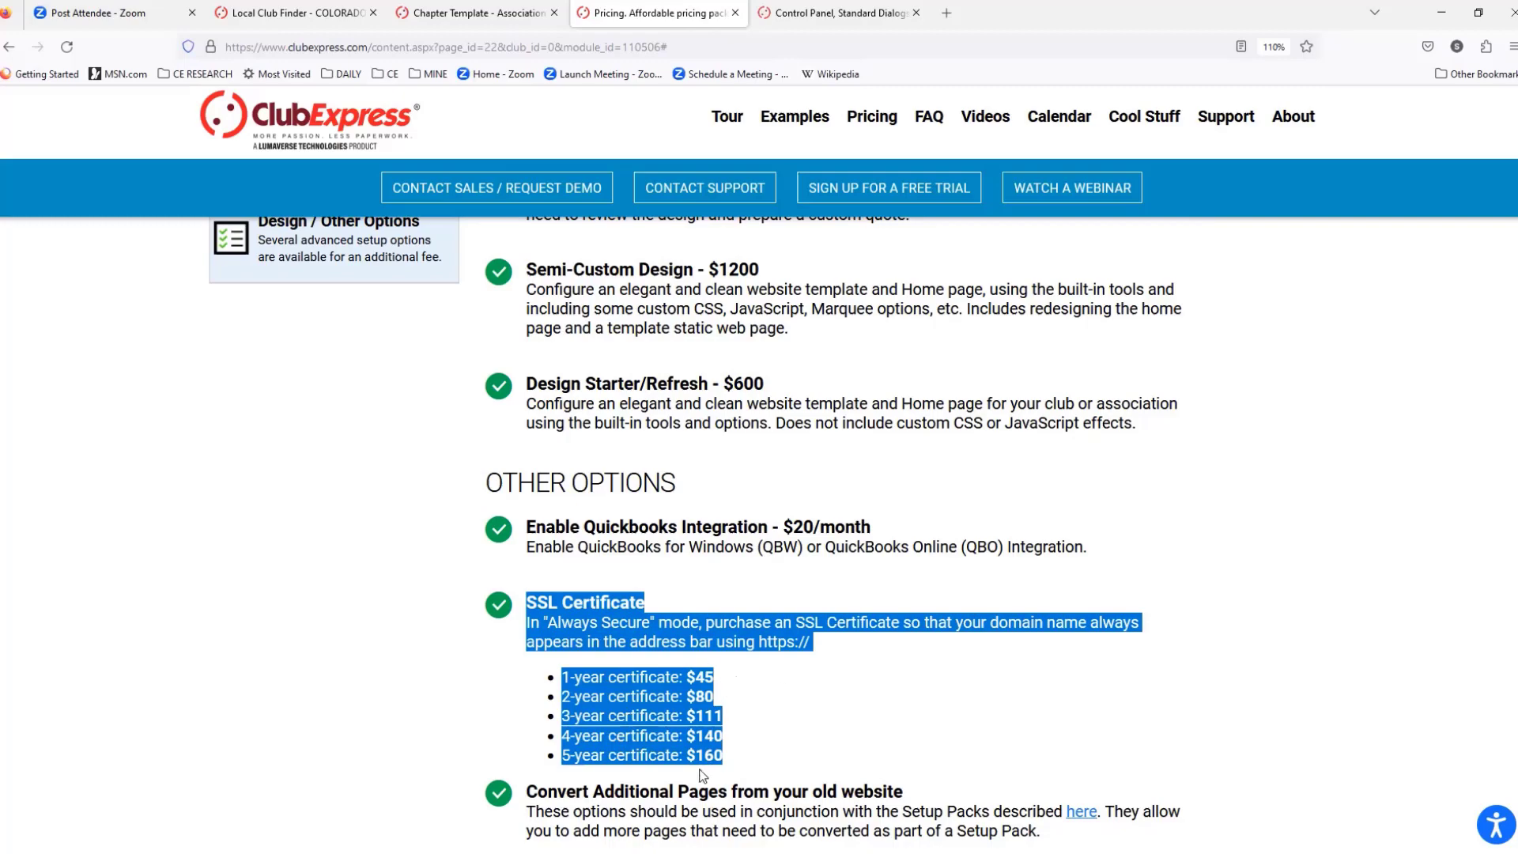
click(819, 704)
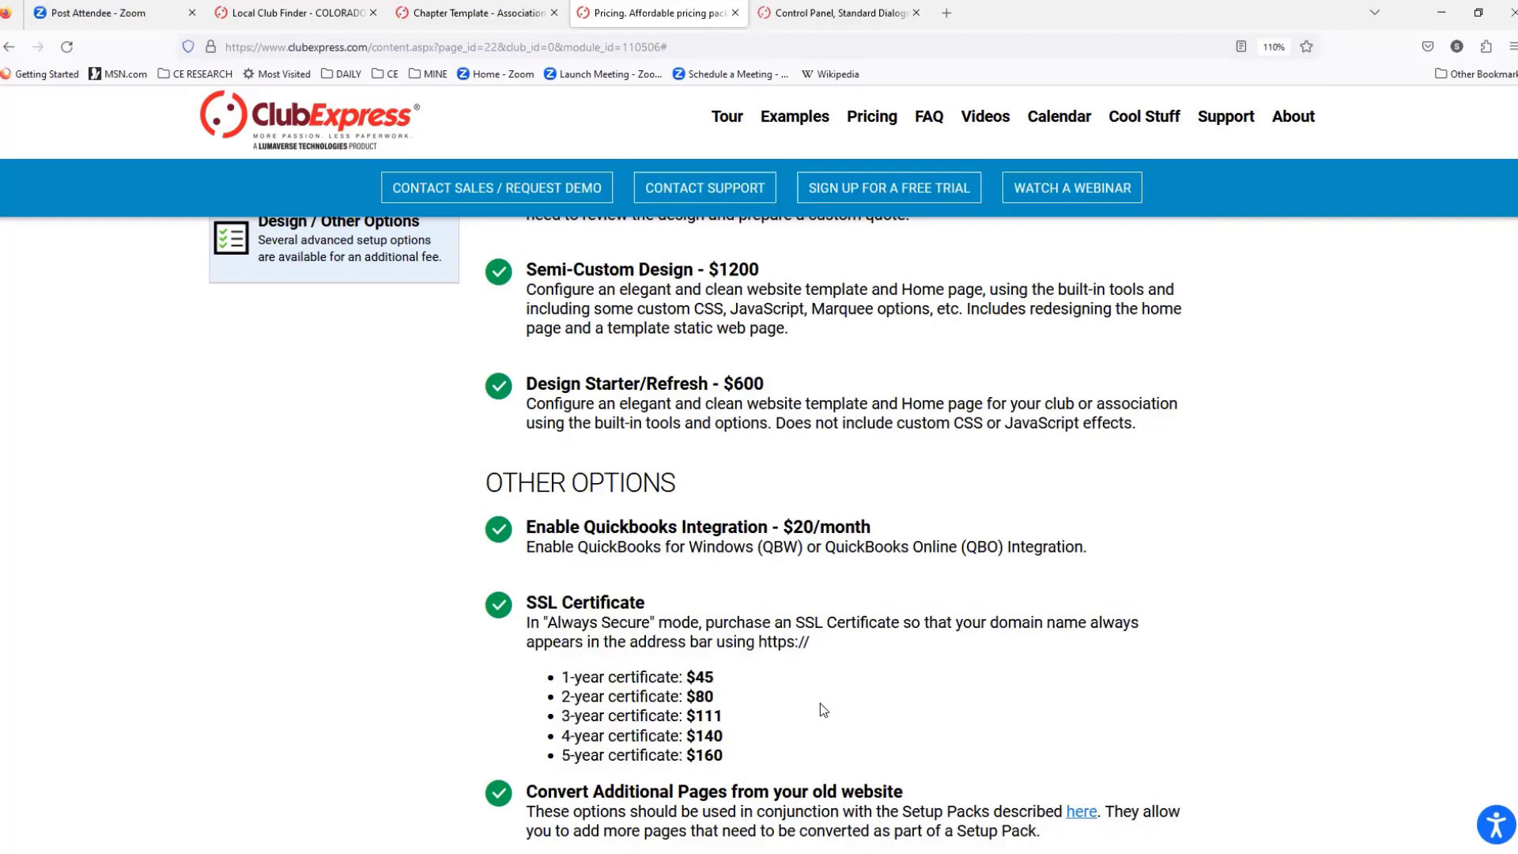
Return to the Monthly Hosting Fee section, enlarge the page to 133%, and review the fee calculator and What We Don't Charge For list
scroll(320, 378, up, 5)
click(320, 378)
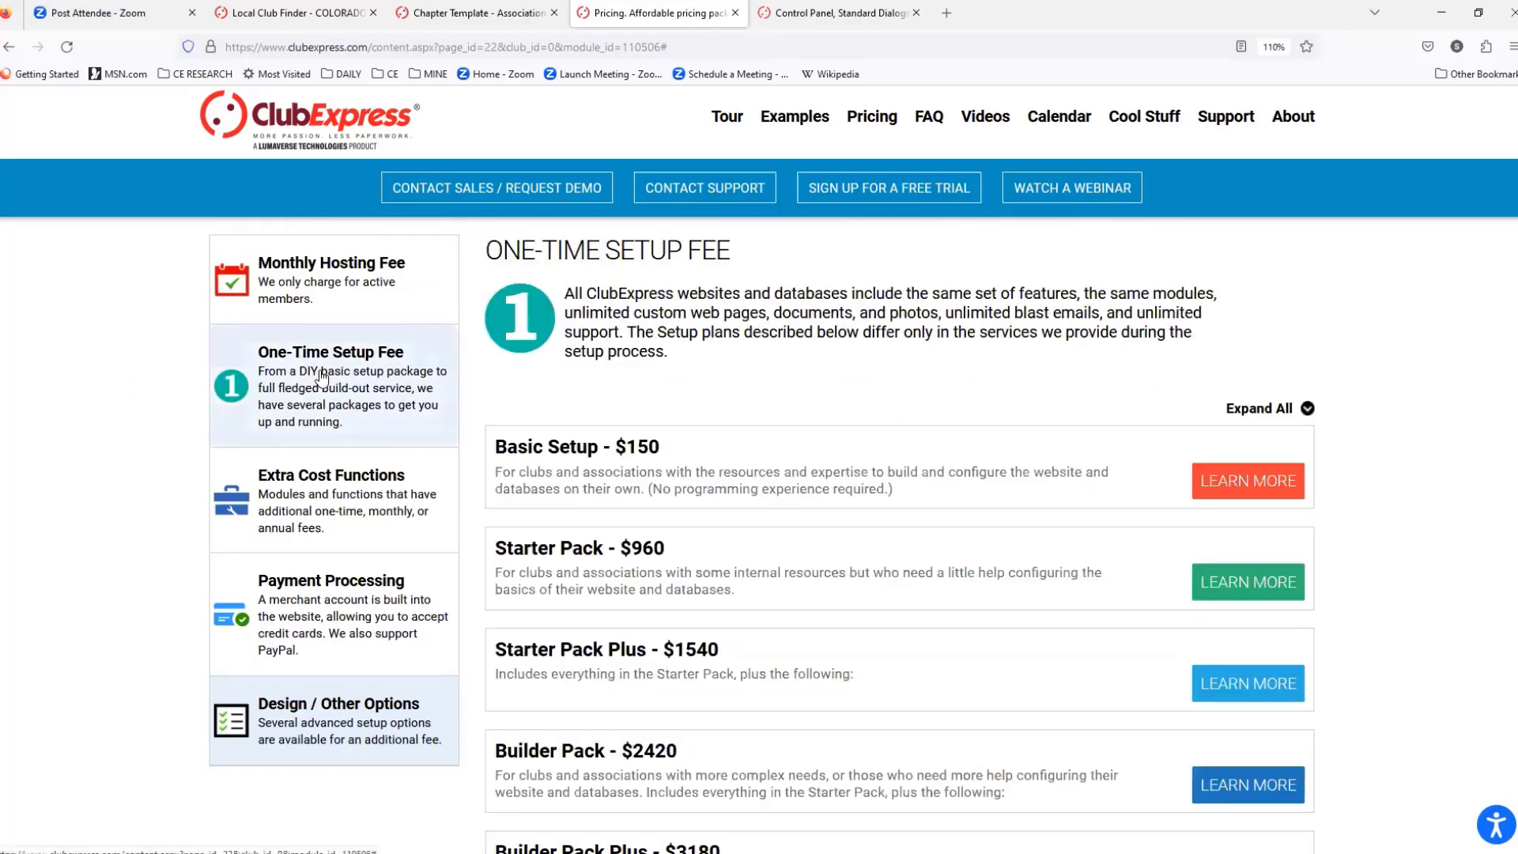
click(330, 288)
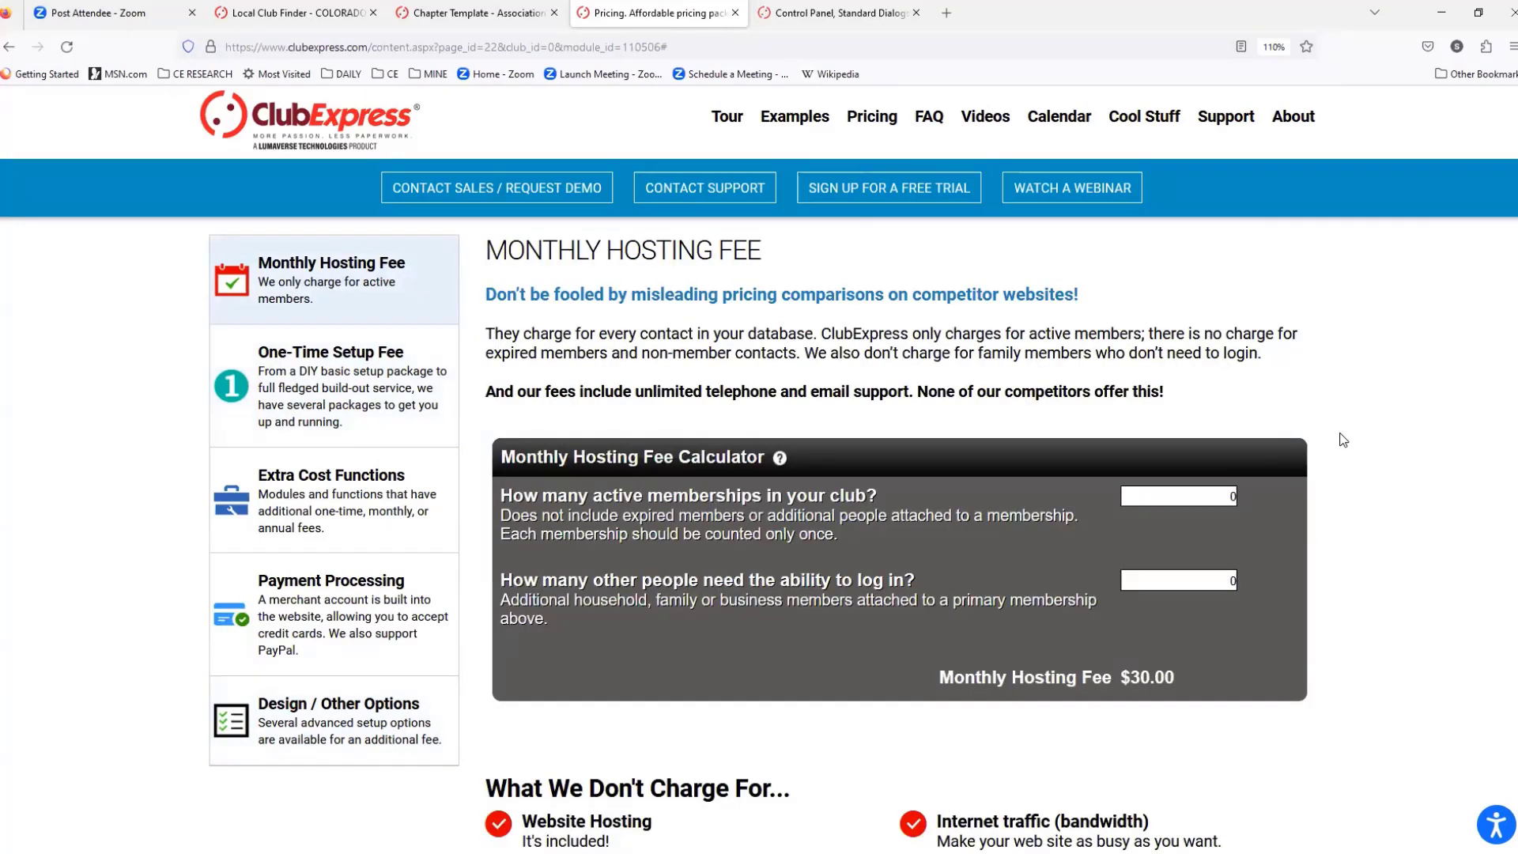
key(ctrl+plus)
key(ctrl+plus)
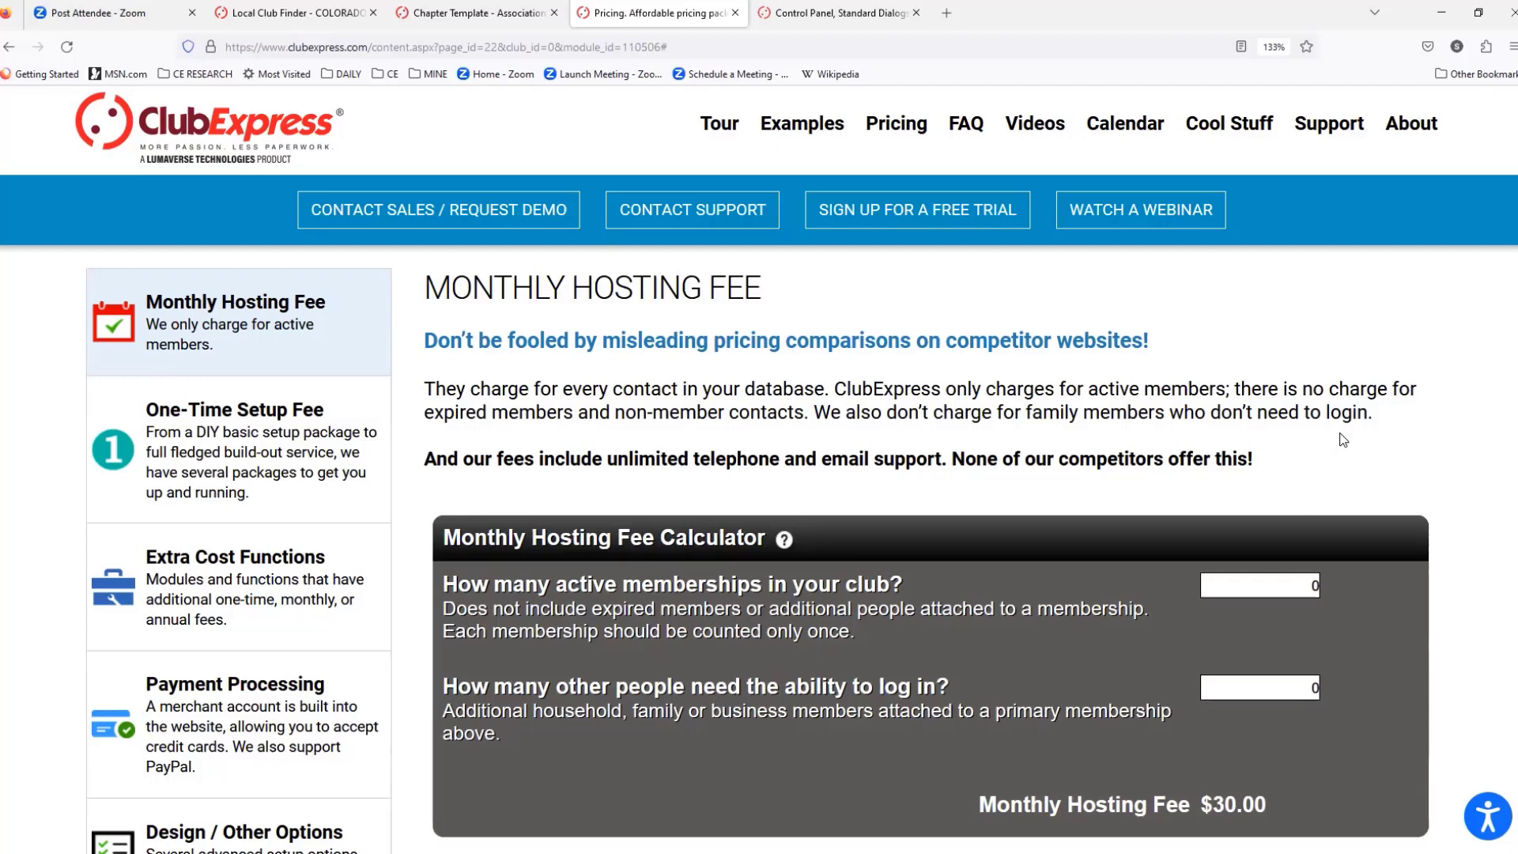
scroll(1162, 423, down, 4)
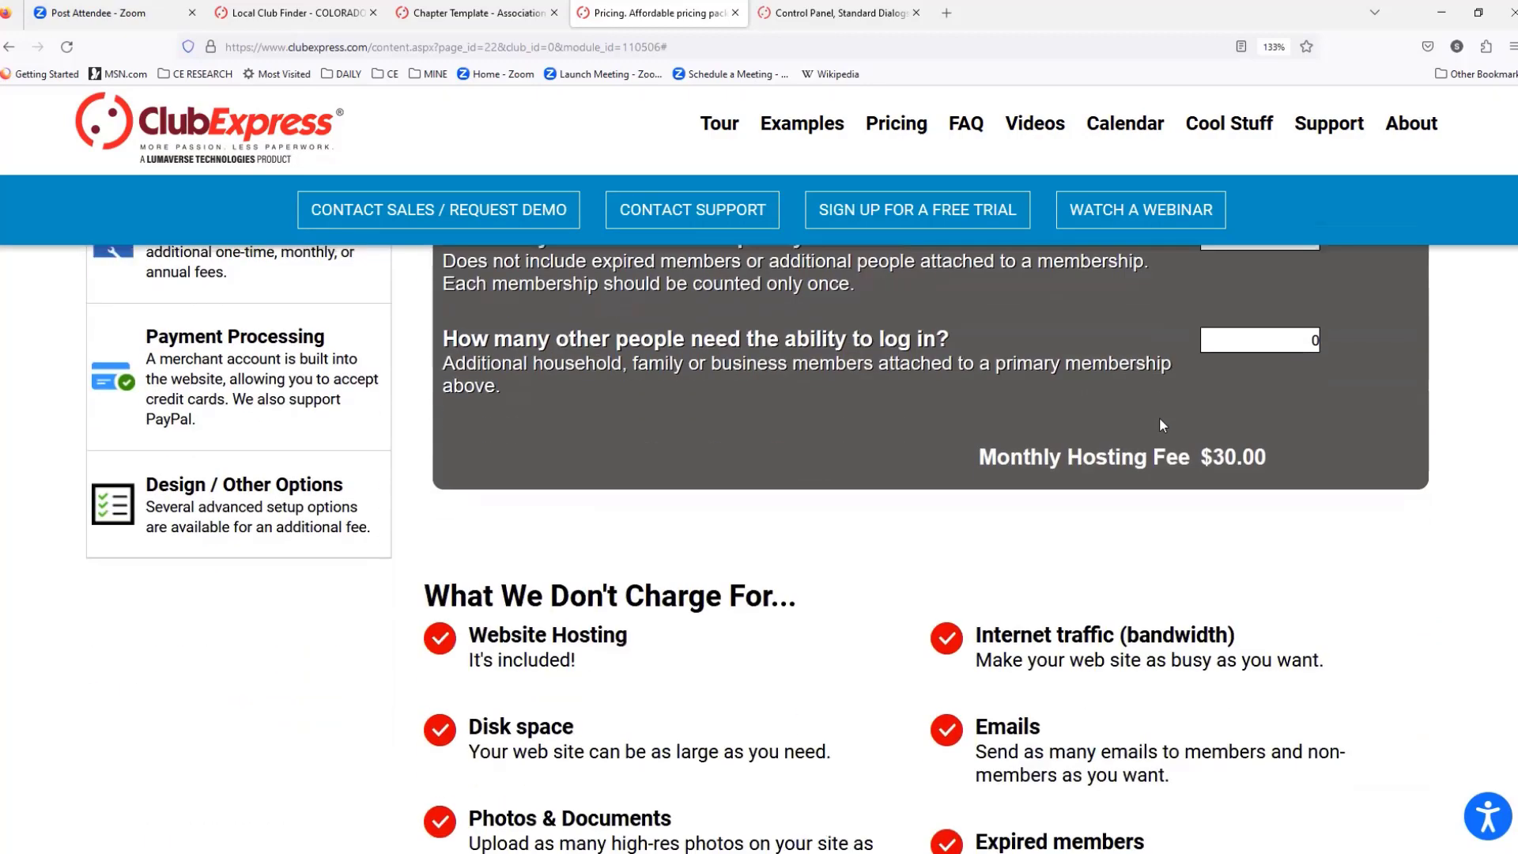
scroll(1159, 418, up, 1)
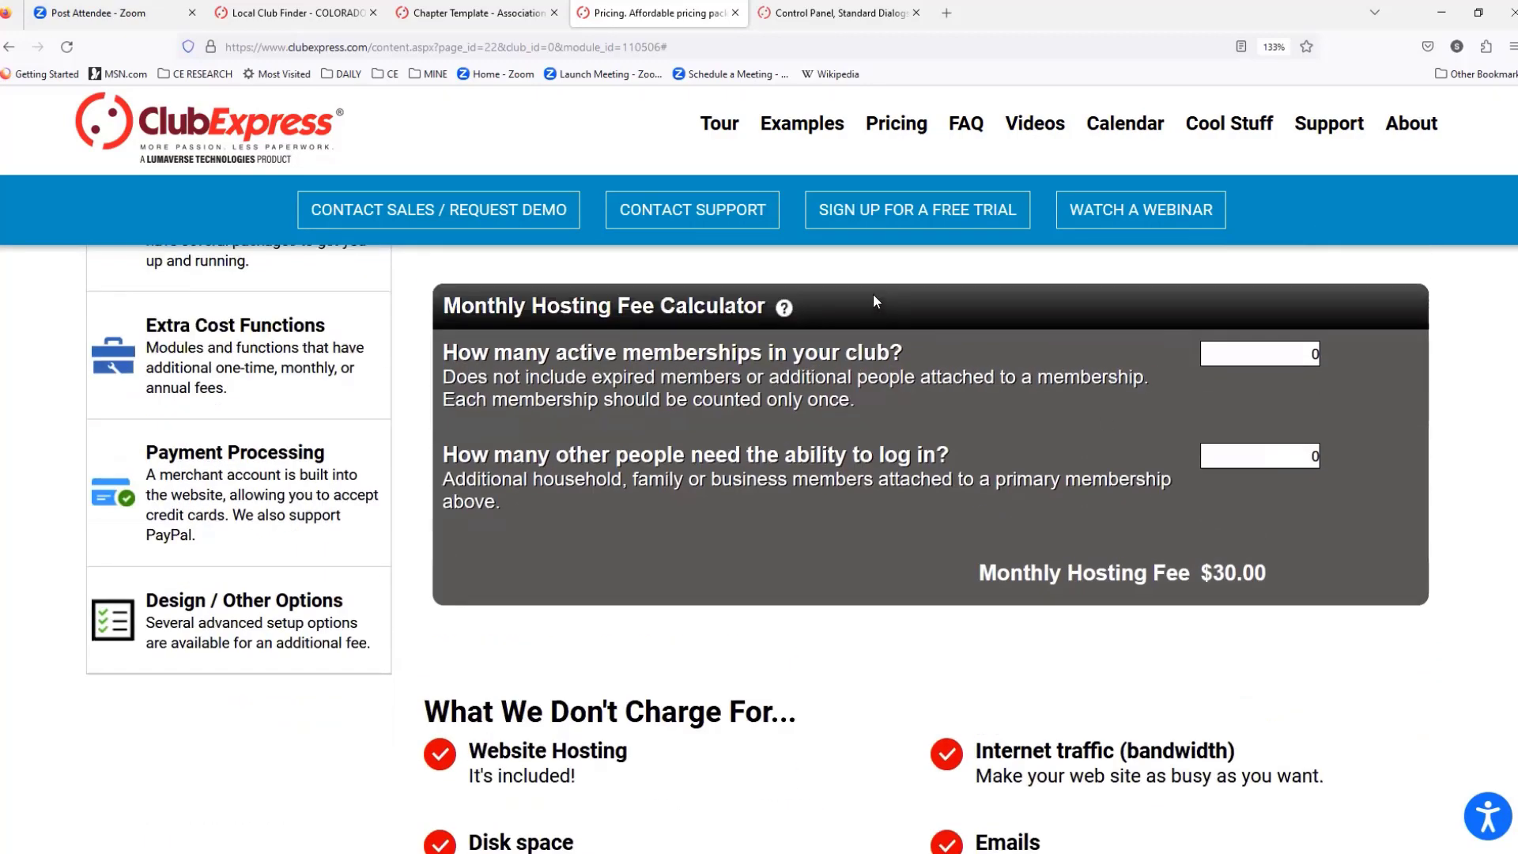
Display the rate table of the Monthly Hosting Fee Calculator, and open the One-Time Setup Fee section to glance at its packages
mouse_move(784, 309)
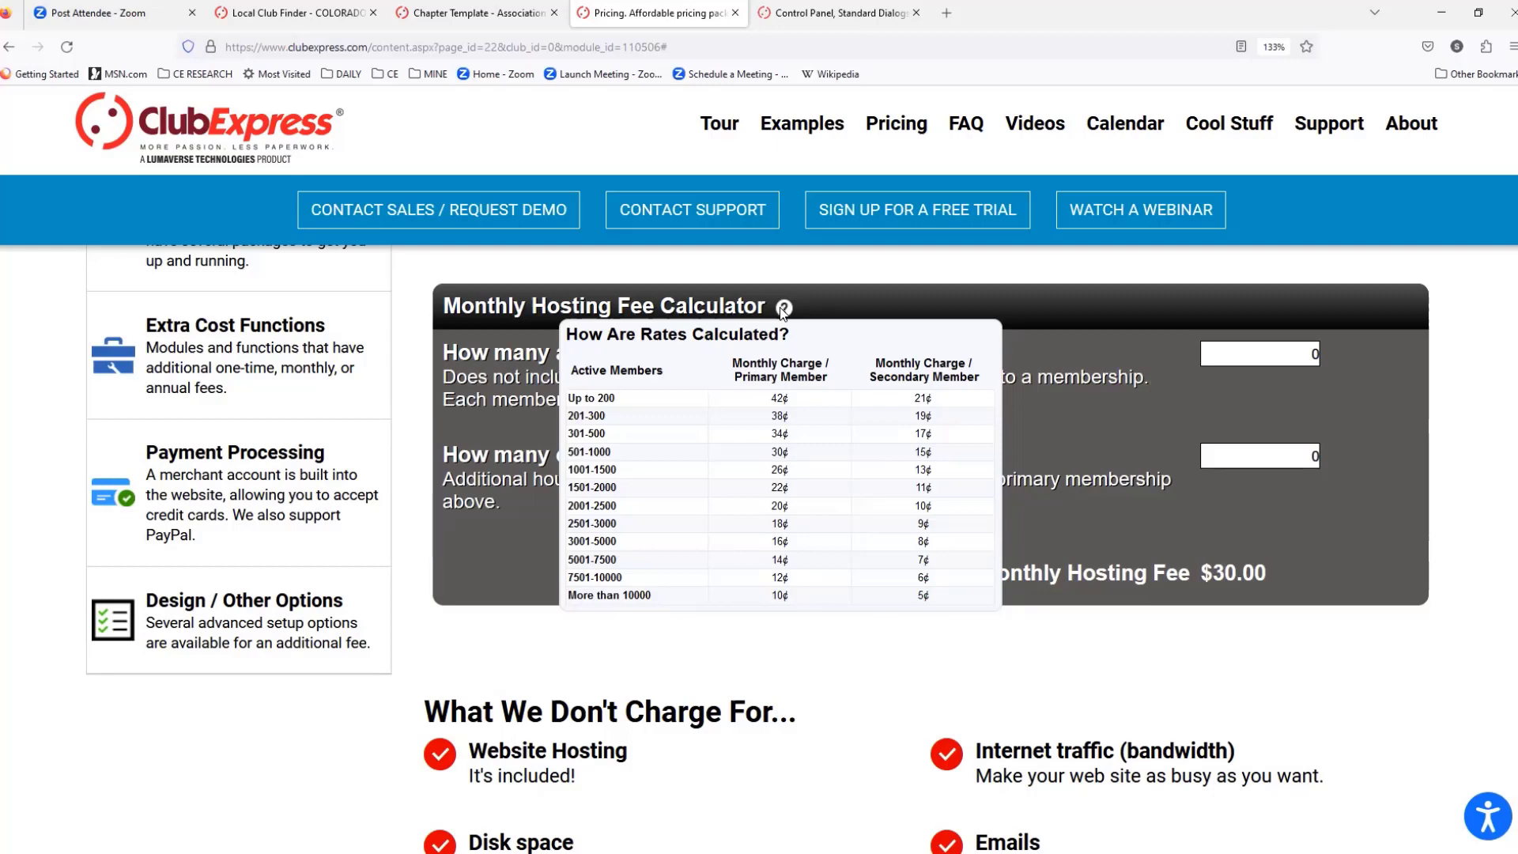
scroll(880, 439, up, 3)
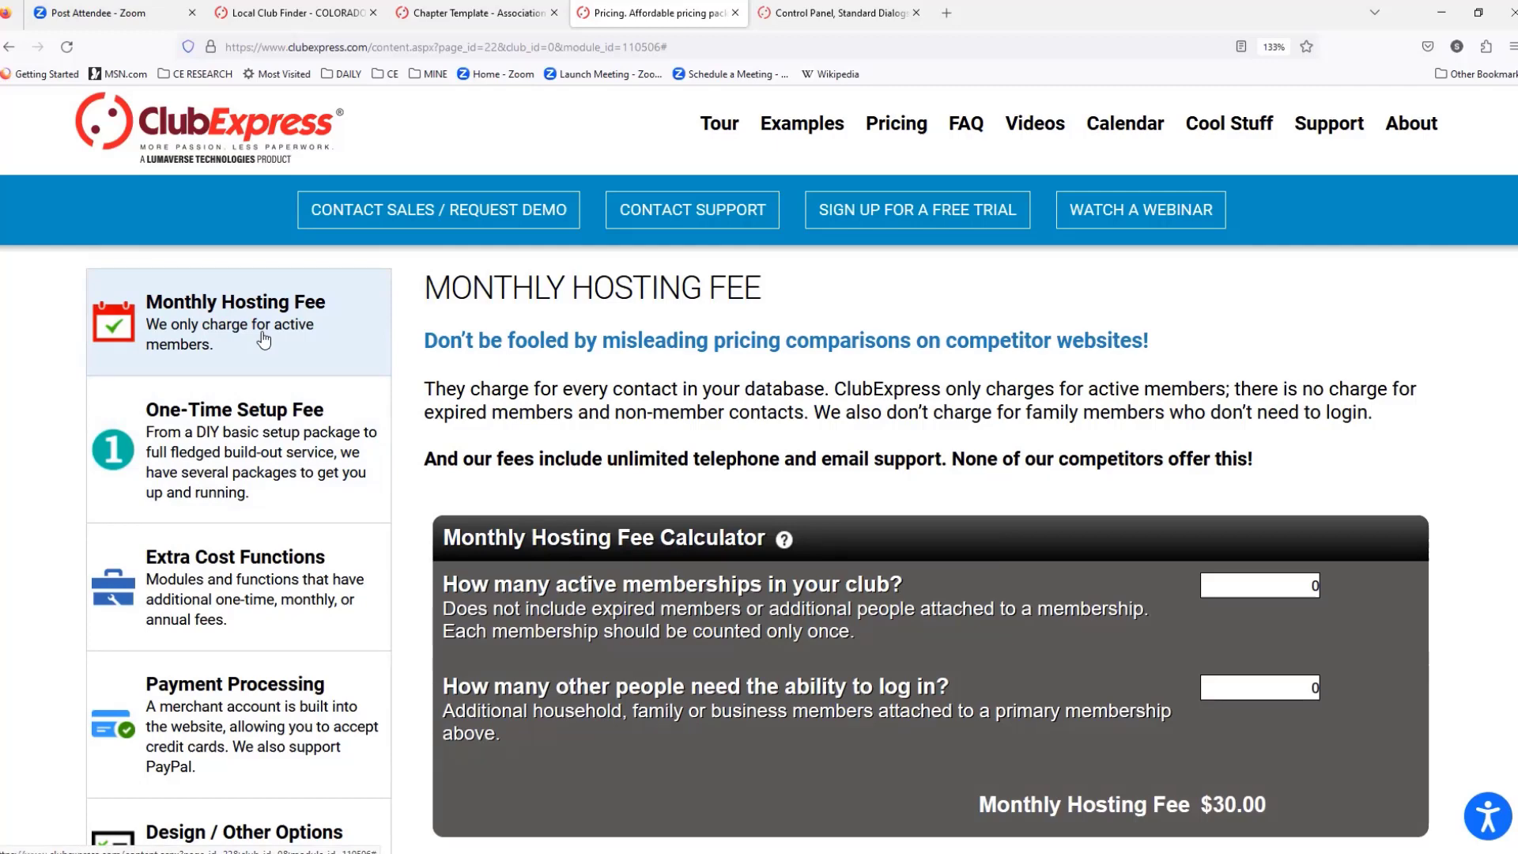
click(289, 449)
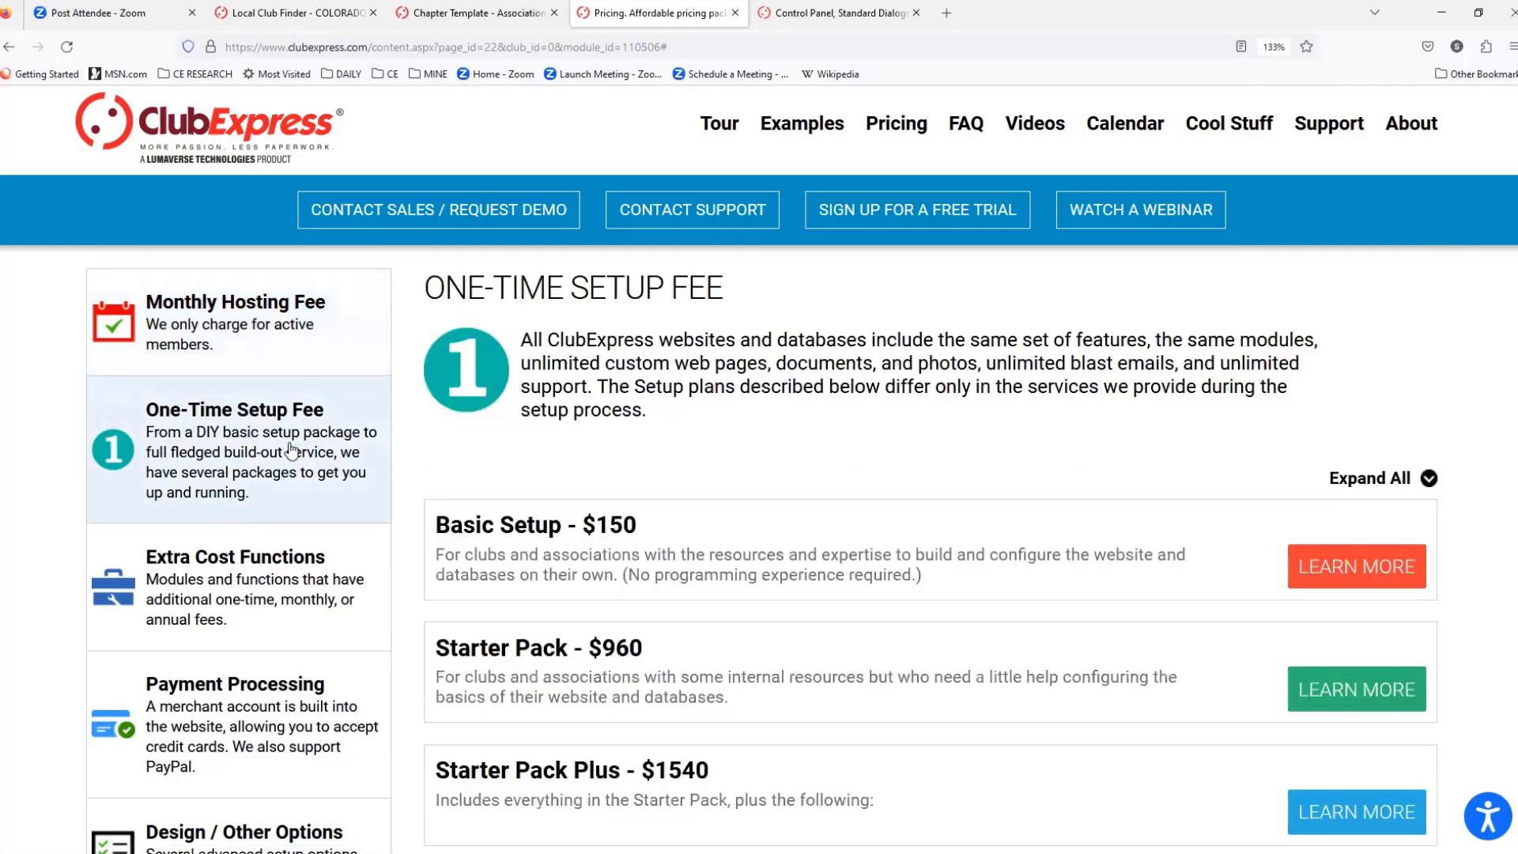
scroll(285, 467, down, 5)
Open the Design / Other Options section and review the design options and the other options down to the SSL Certificate prices
click(243, 411)
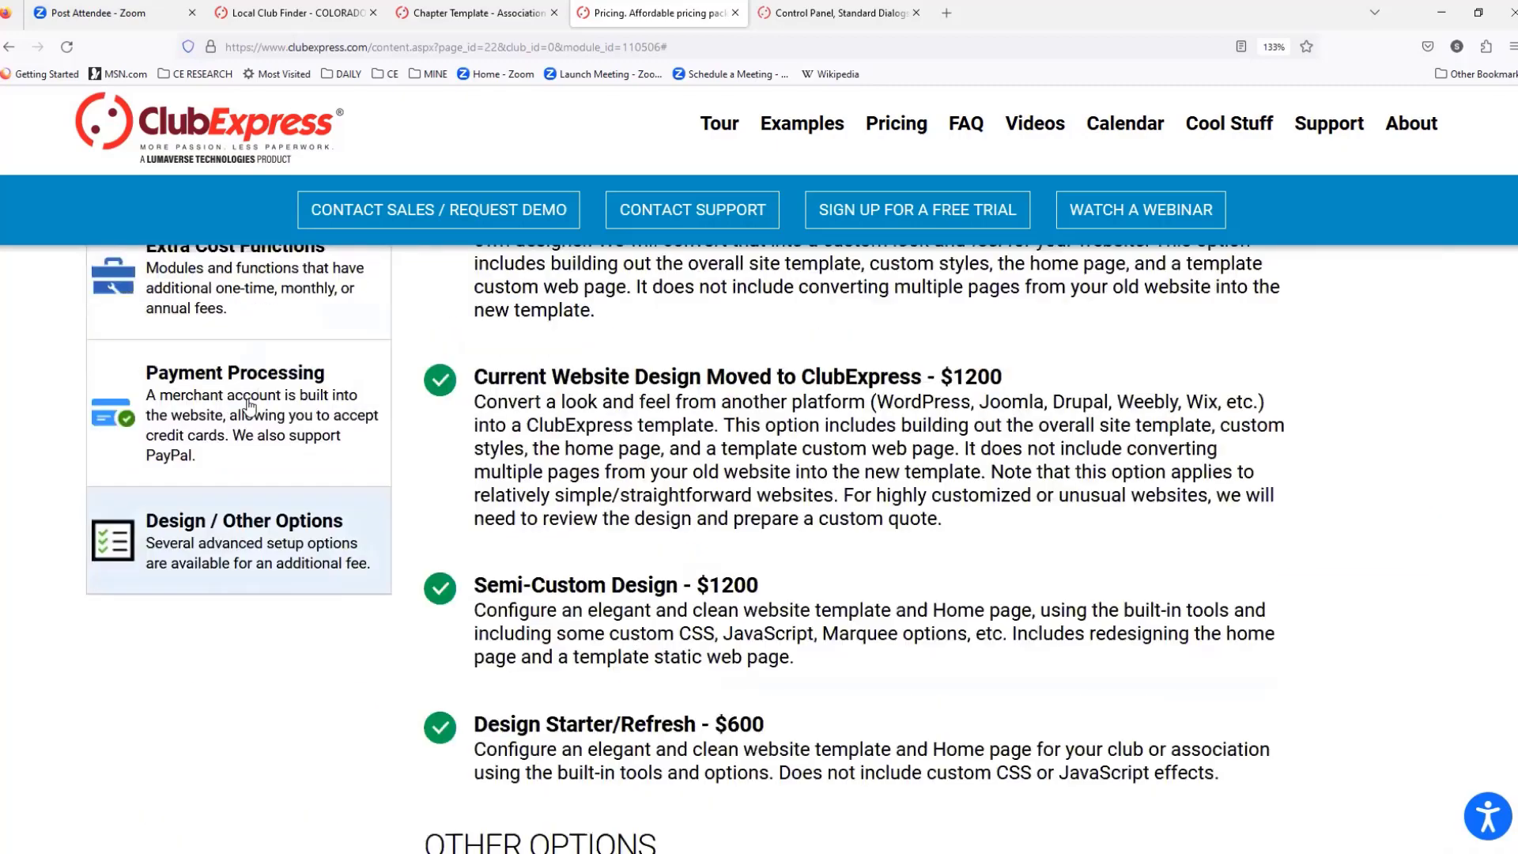
scroll(658, 500, down, 10)
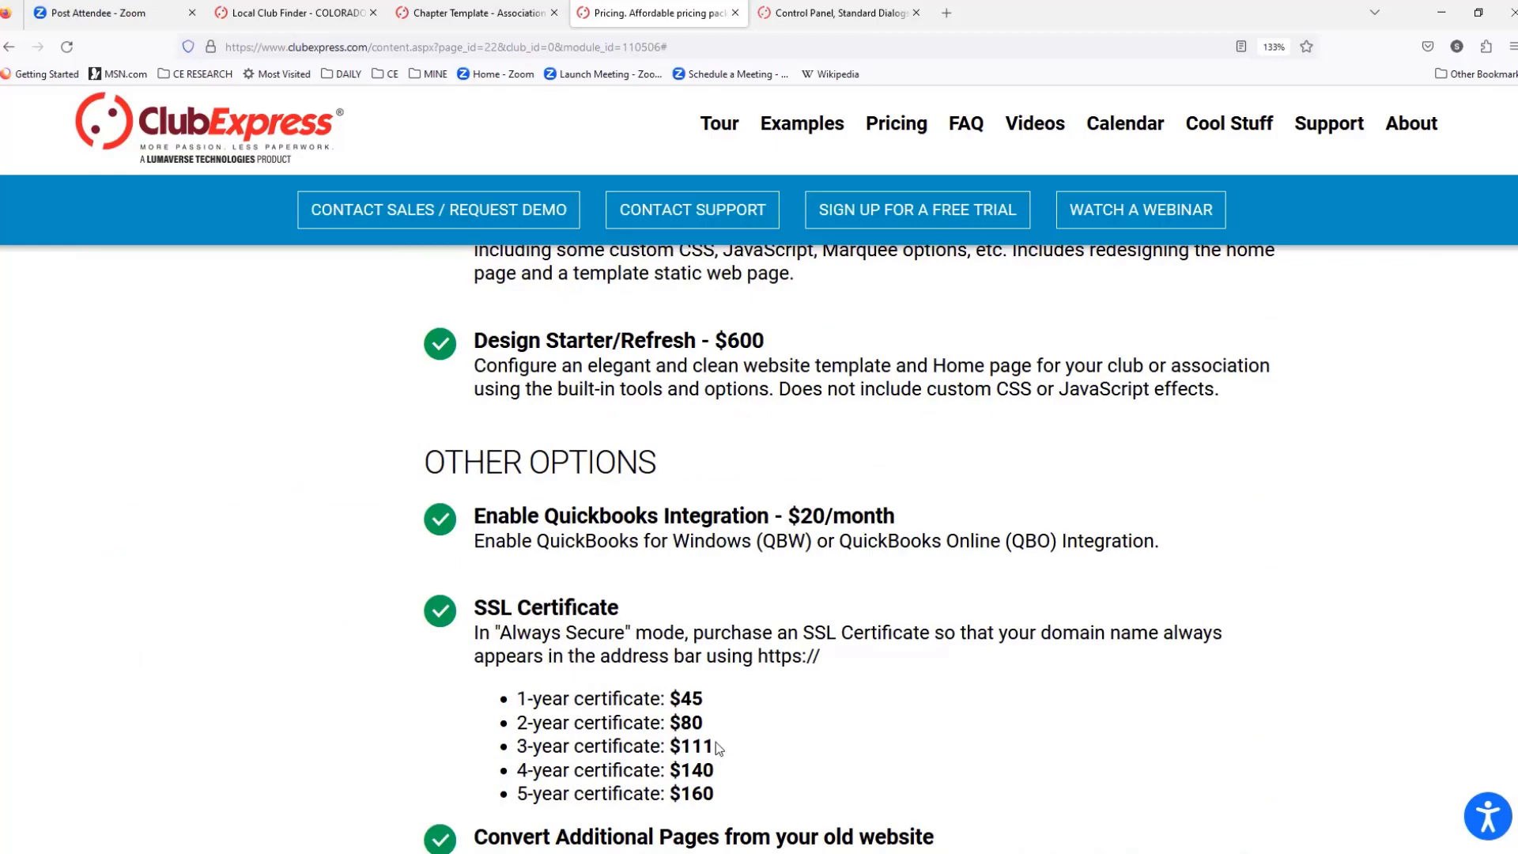
scroll(234, 593, up, 10)
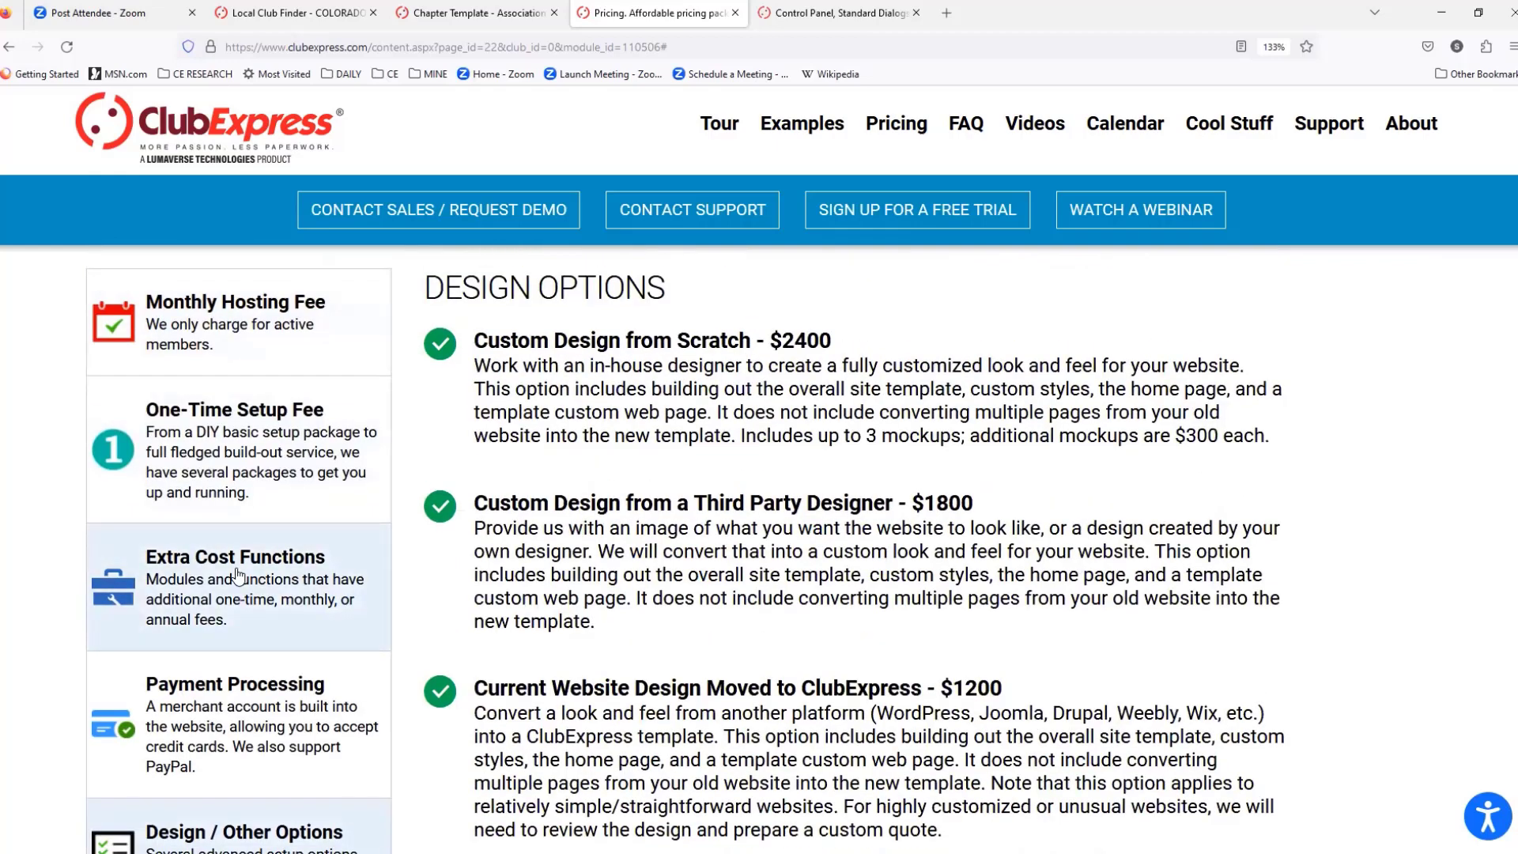
Return to the Monthly Hosting Fee section and display the calculator's explanation of how rates are calculated
click(237, 312)
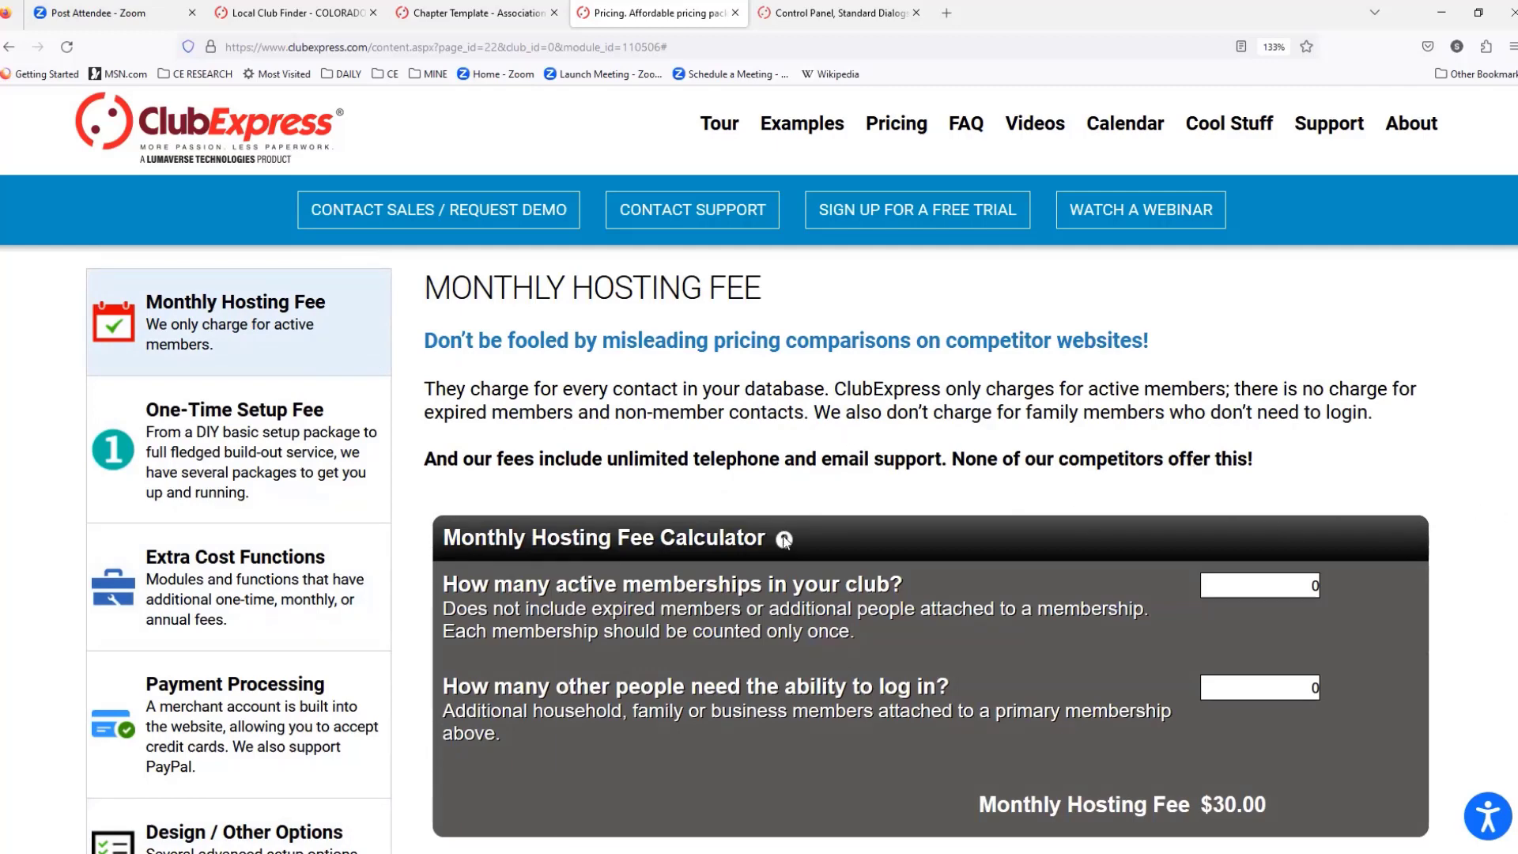
mouse_move(782, 542)
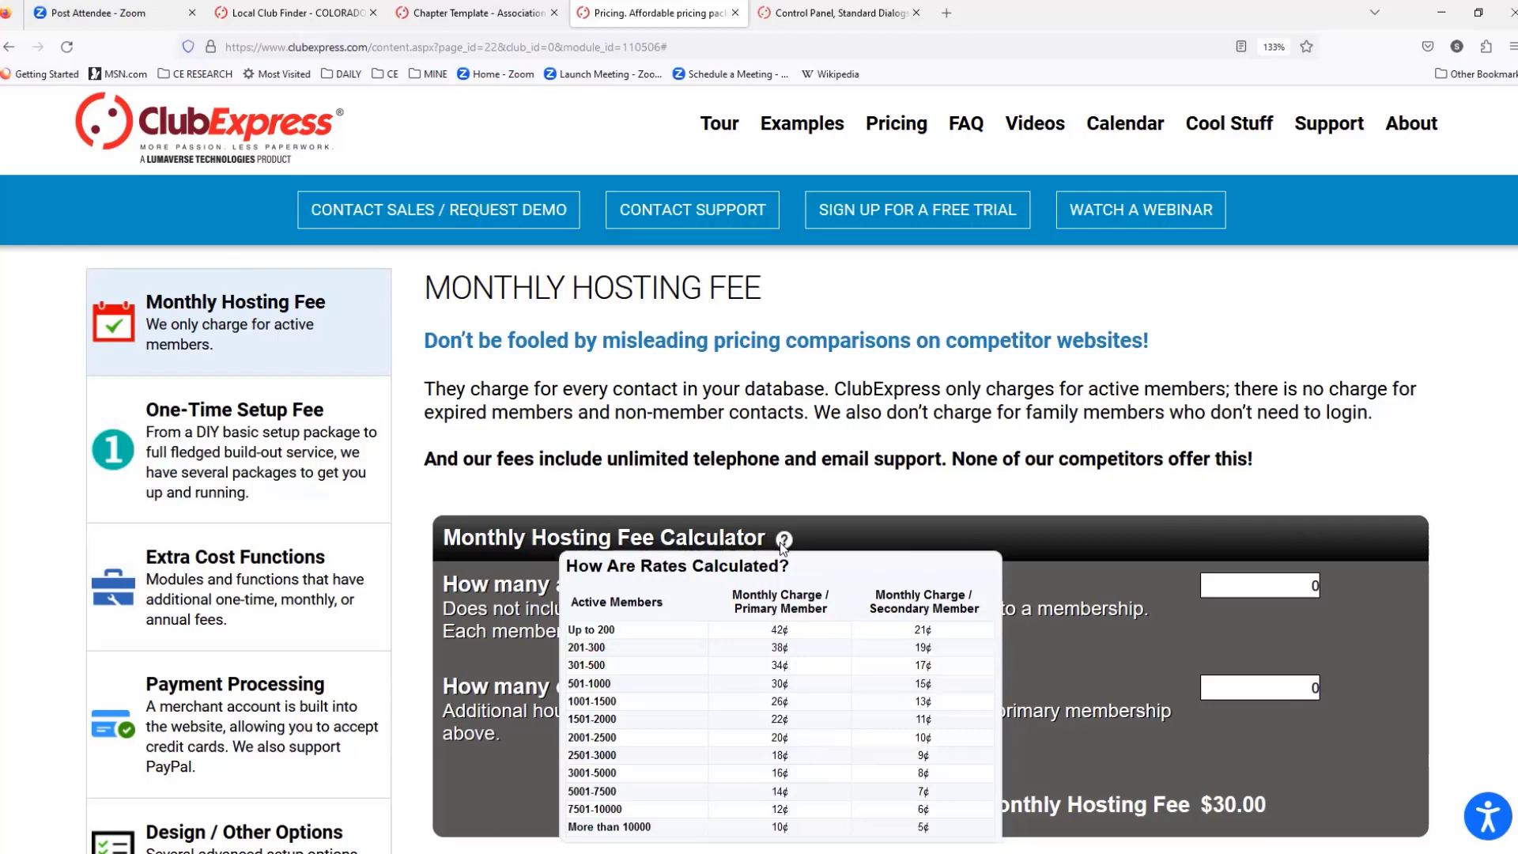